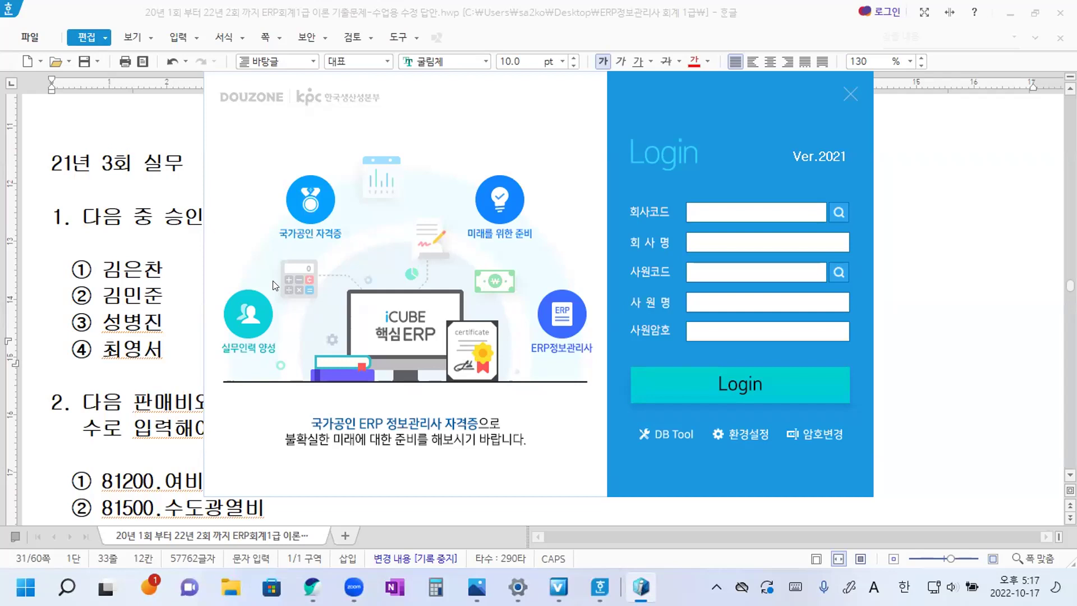
Add the line "2021년 5월 22일(시험일)" directly below the heading "21년 3회 실무"
left_click(180, 164)
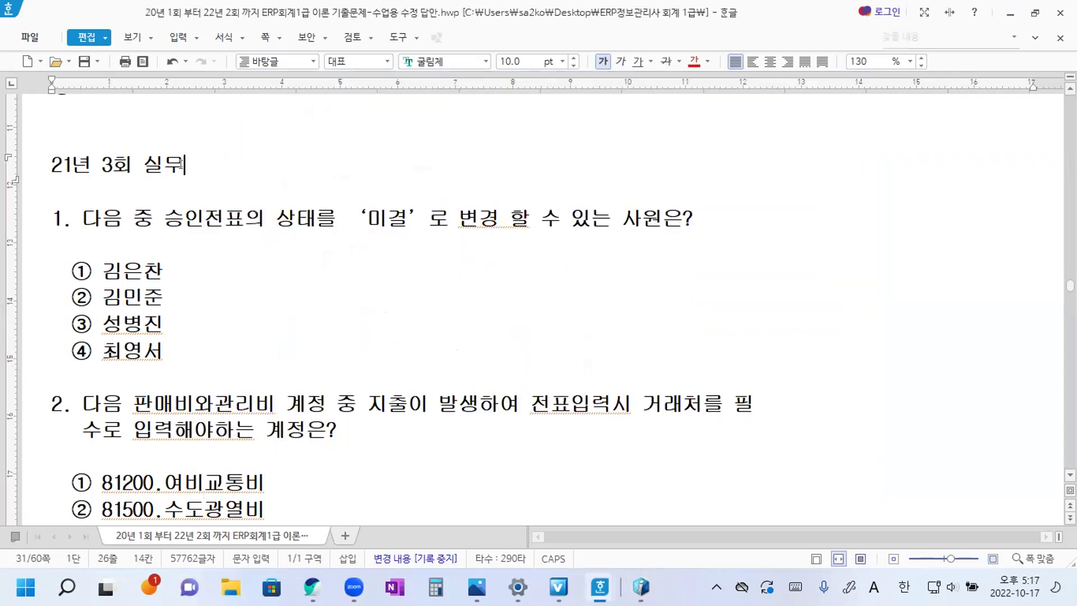
key("Return")
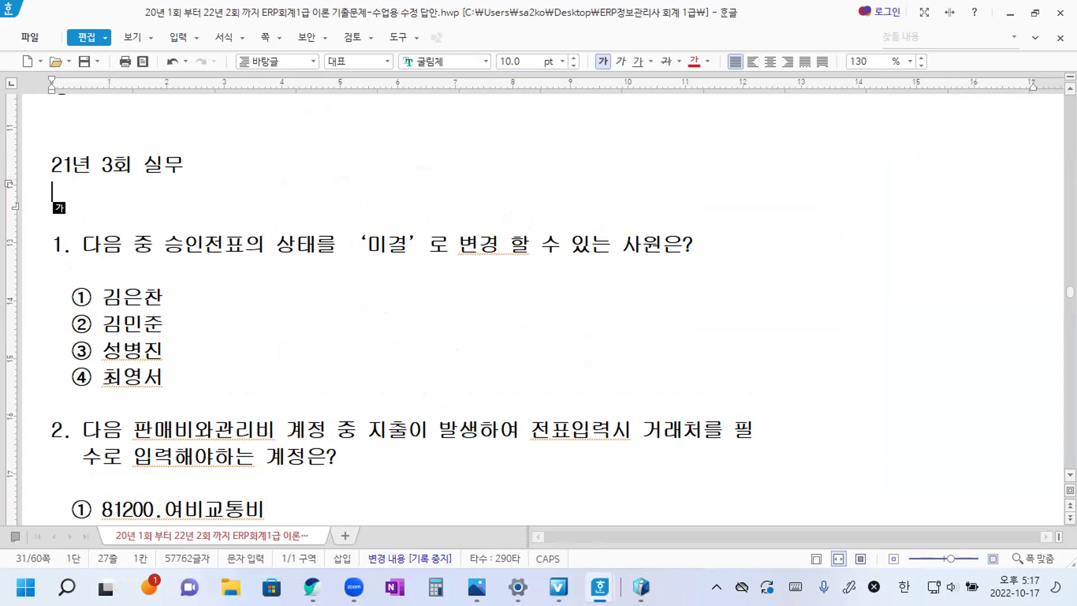
type("2021년 5월 22일(시험일)")
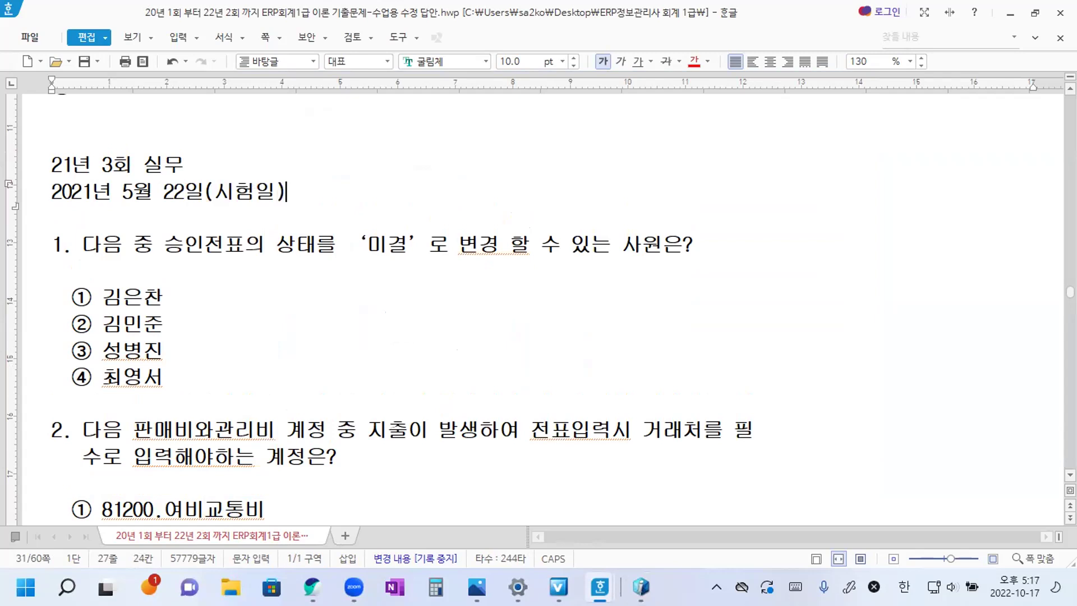
Add a line reading "회계1급 회사 A," plus the login employee's name below the exam date, and save the document
key("Return")
type("회")
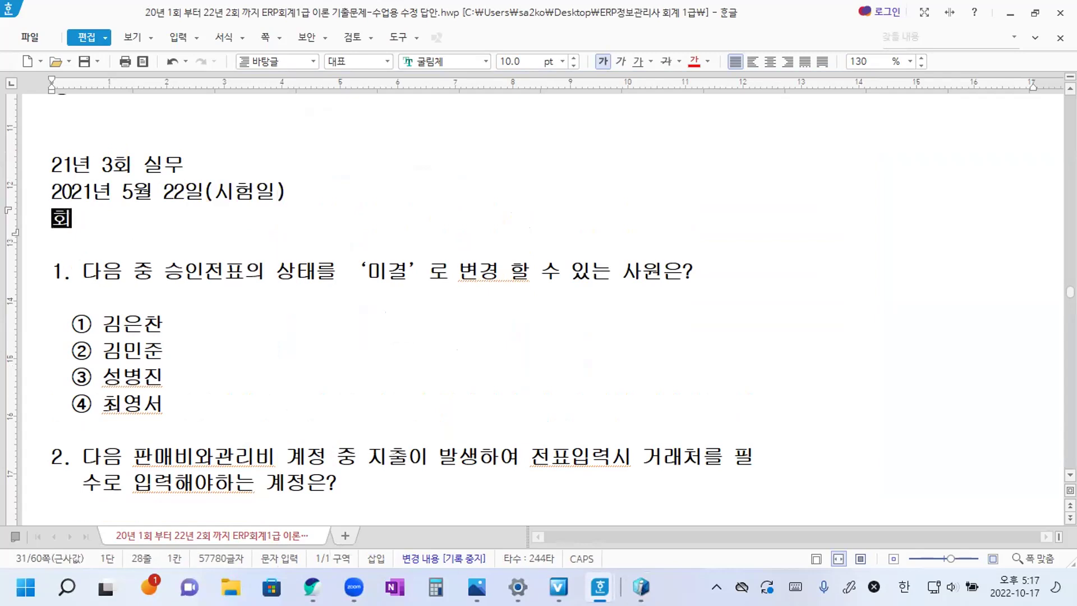
type("계1급 회사 ")
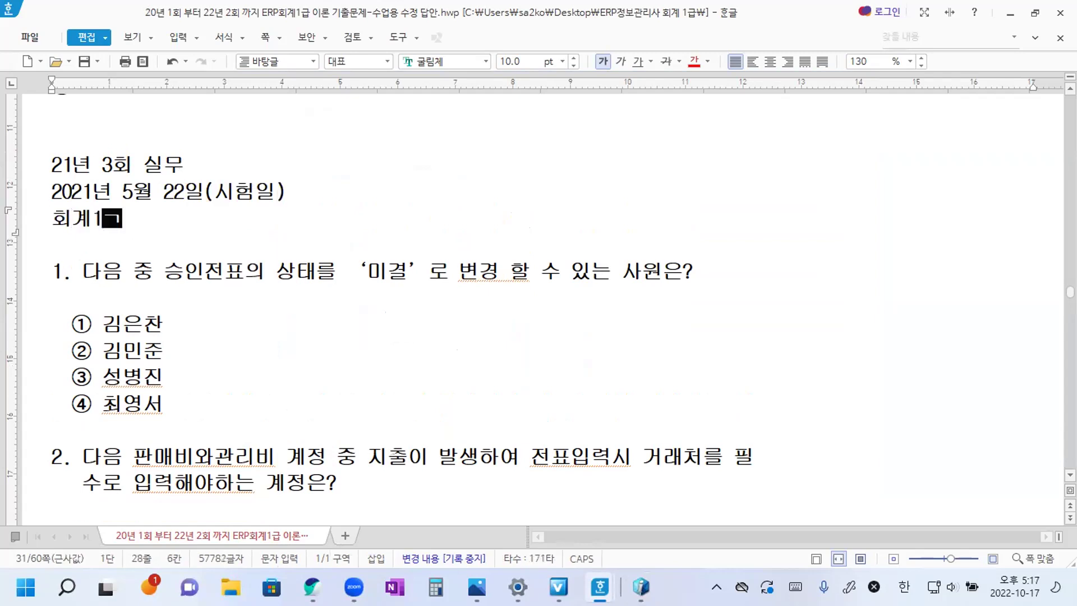
type("A")
type(", RLA")
key("BackSpace")
key("BackSpace")
key("BackSpace")
type("김은찬")
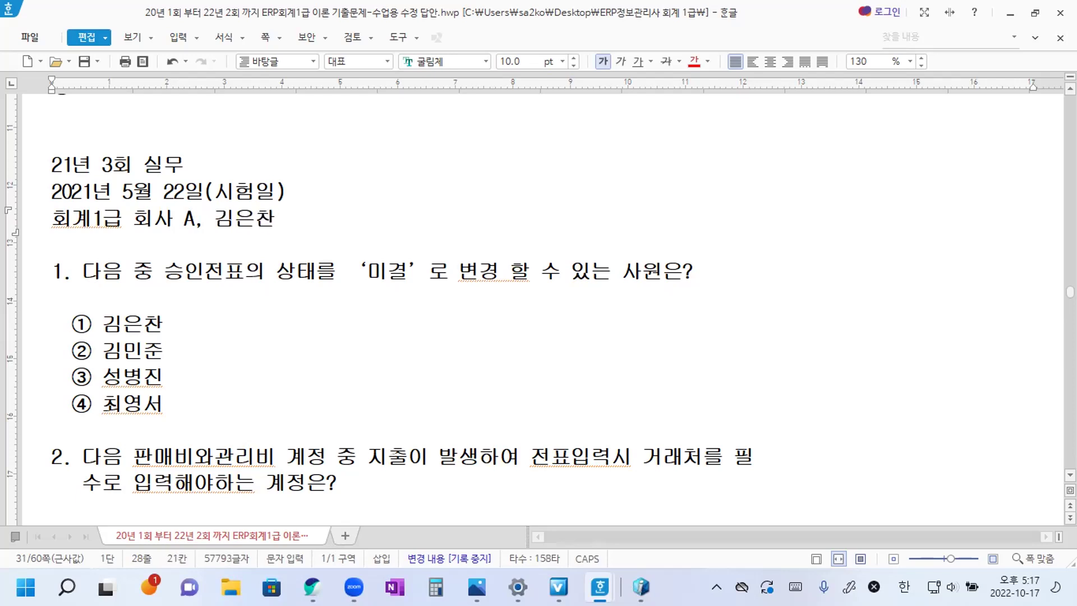
left_click(84, 63)
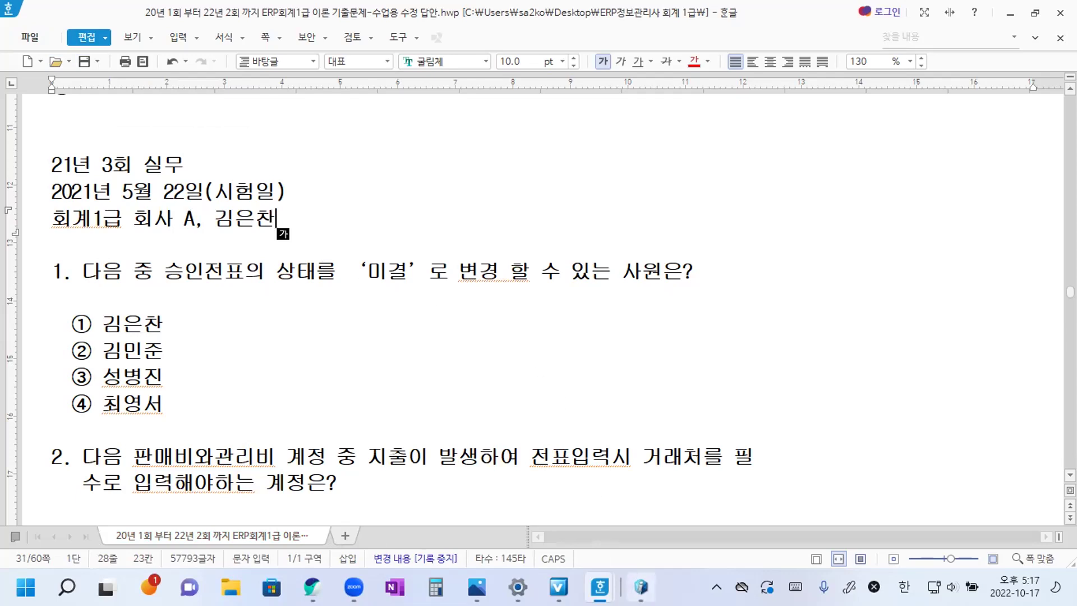
Switch to iCUBE 핵심ERP, log in to company 1001 회계1급 회사A as the first listed employee, and maximize the window
left_click(645, 586)
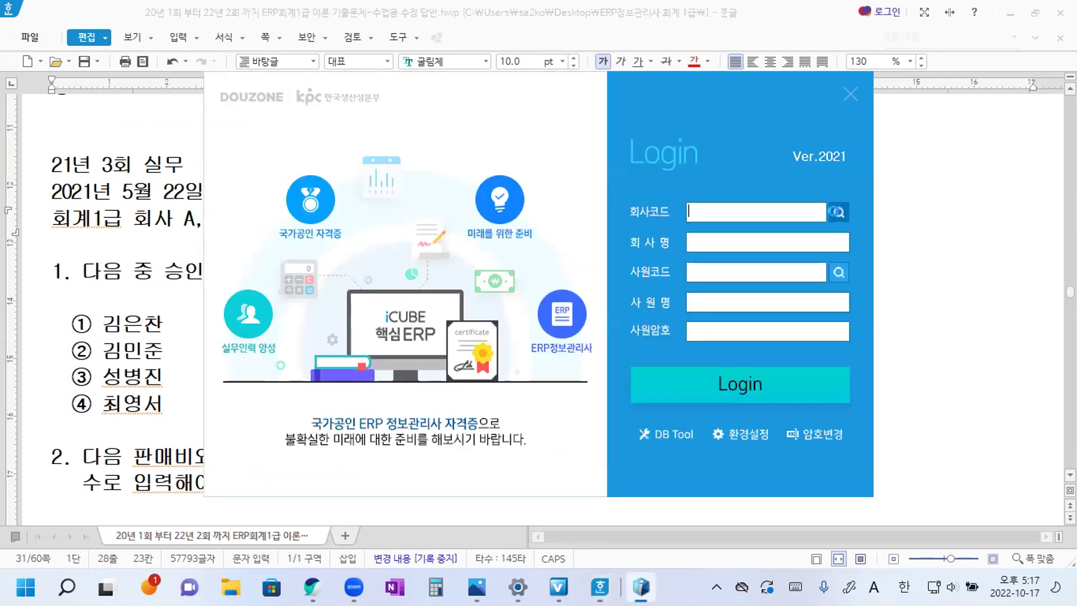
left_click(837, 212)
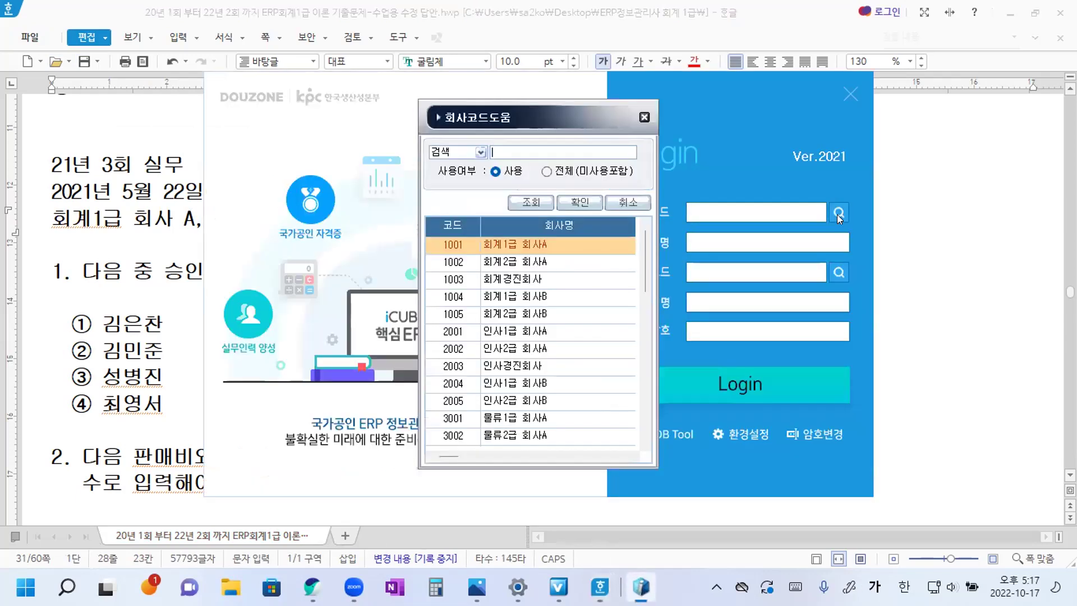
double_click(520, 241)
left_click(837, 275)
double_click(532, 235)
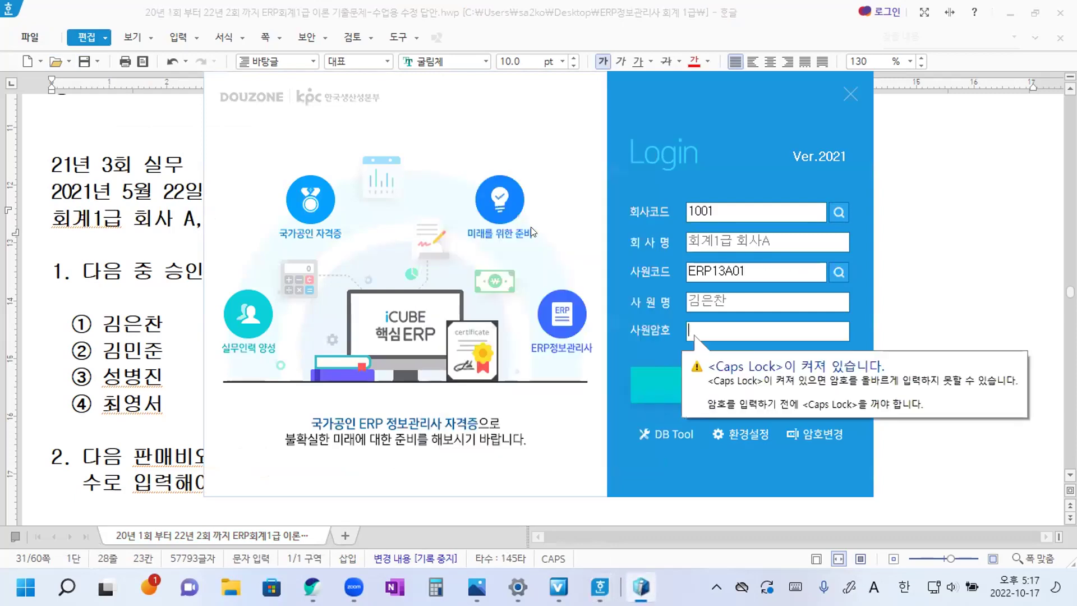
left_click(655, 397)
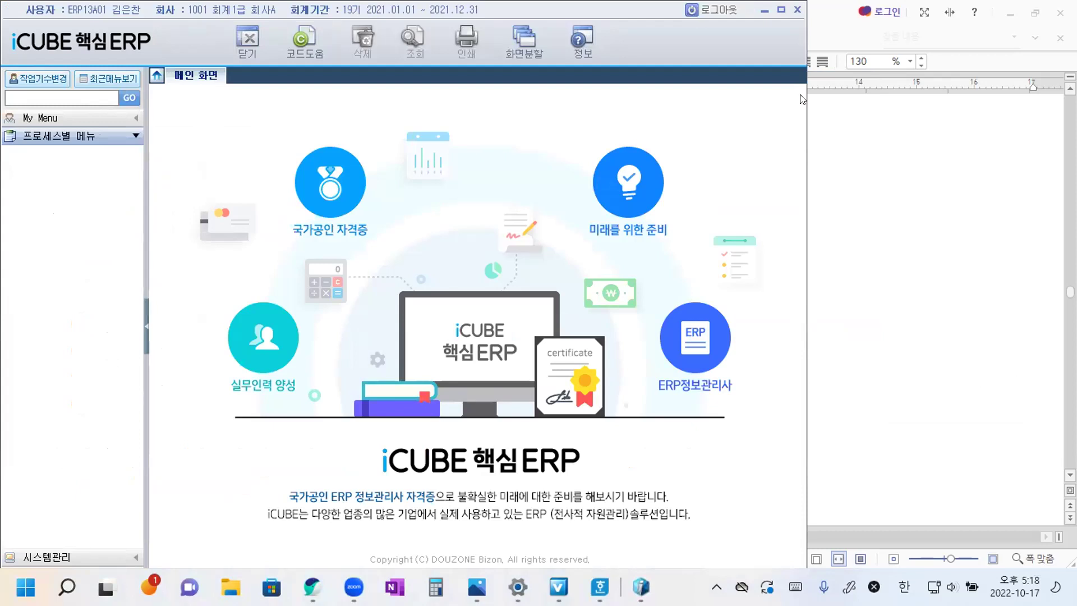
left_click(781, 11)
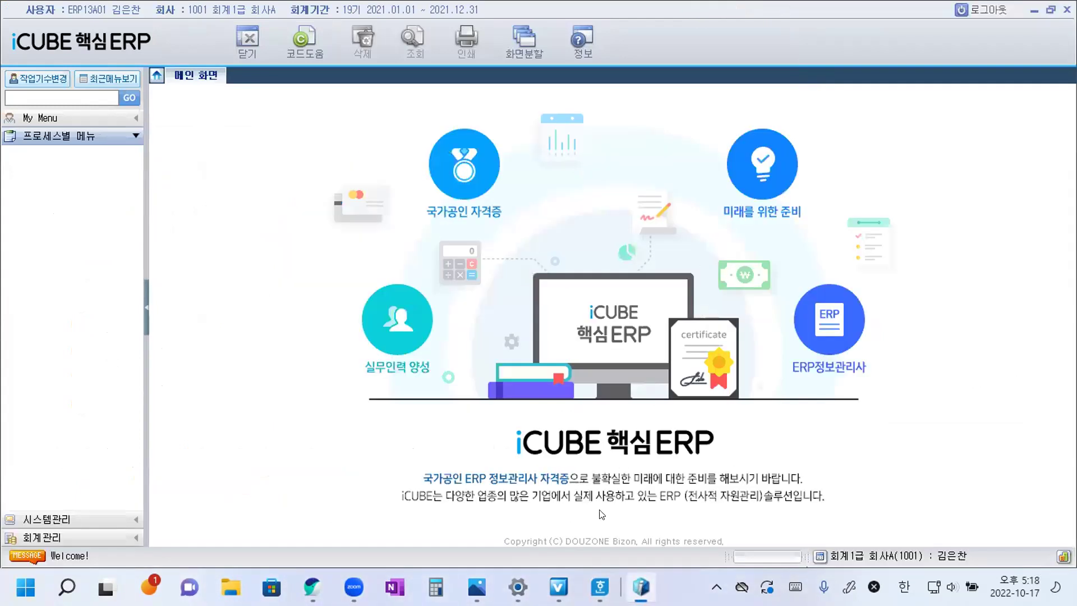
Switch back to the Hangul exam document and add the note "->시스템환경설정 조회" below question 1's answer choices
mouse_move(600, 574)
left_click(530, 499)
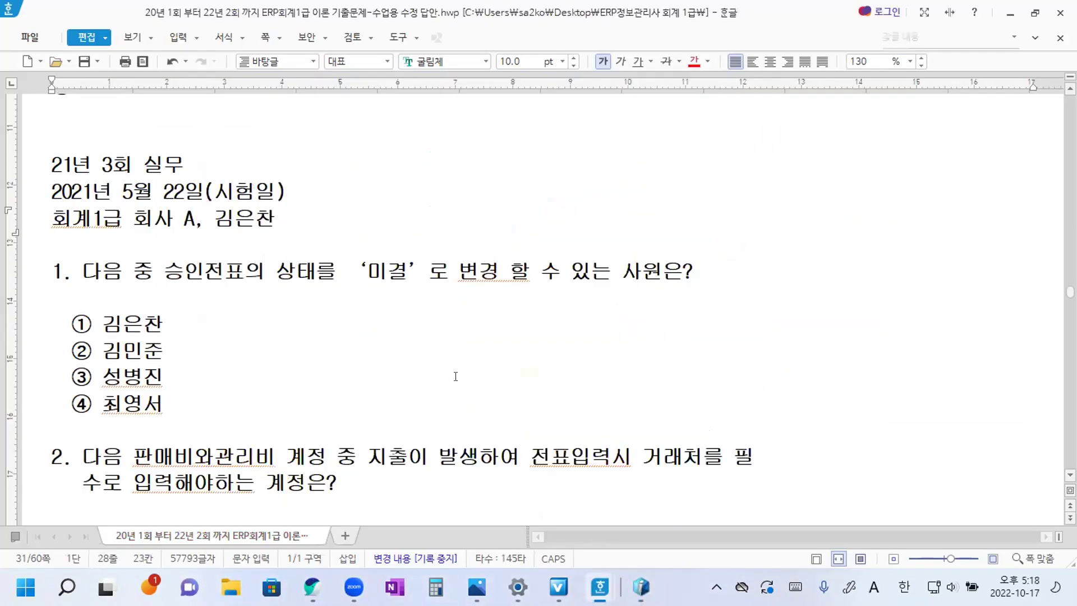
left_click(170, 324)
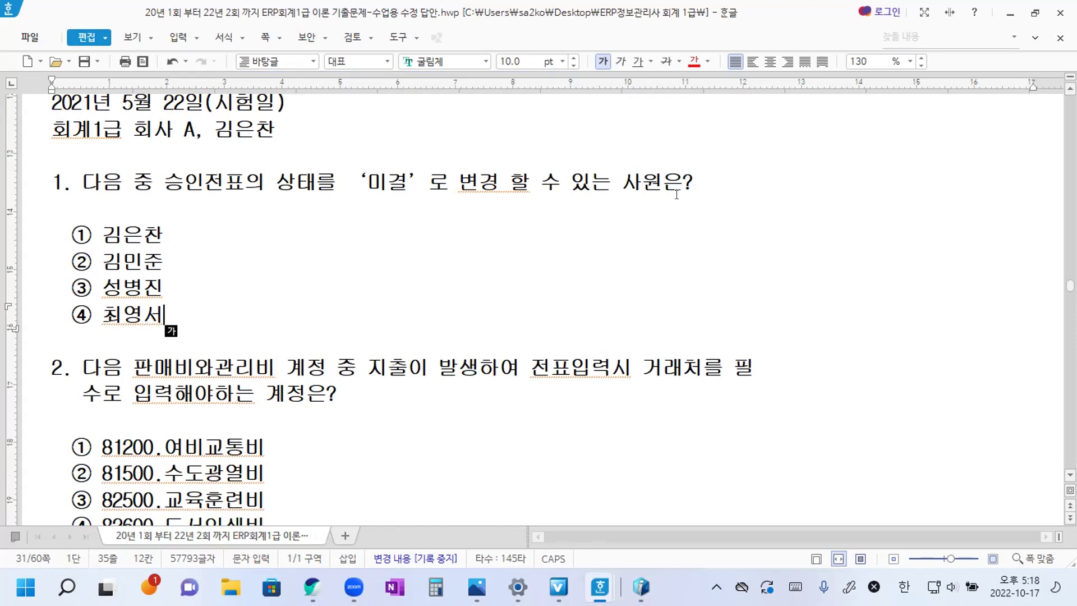
key("BackSpace")
type("세")
key("Return")
key("Return")
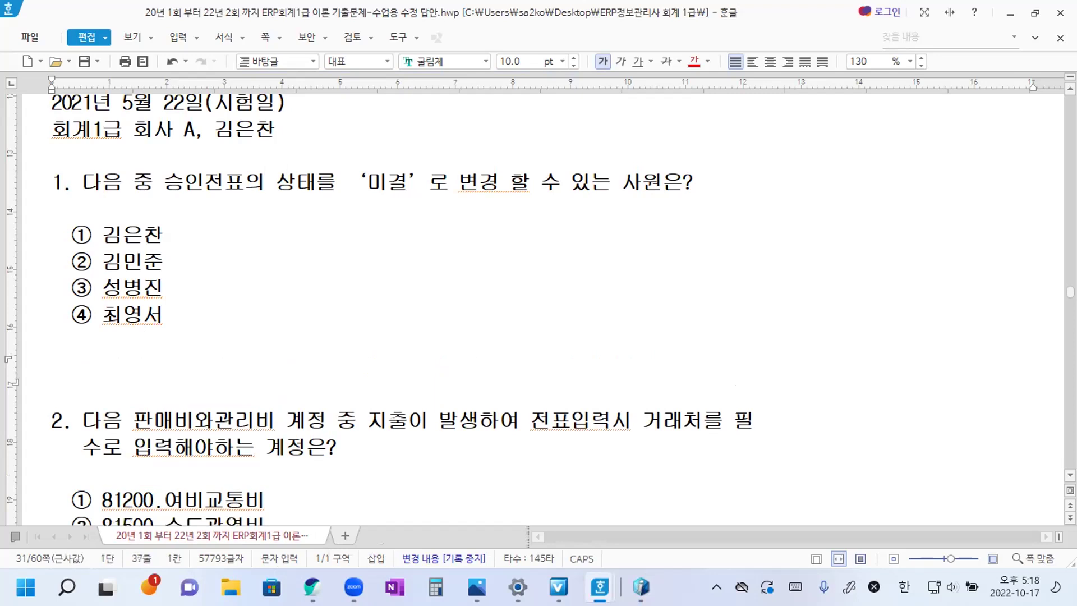
type("ㅓ")
type(">시스템 ㅏ")
key("BackSpace")
key("BackSpace")
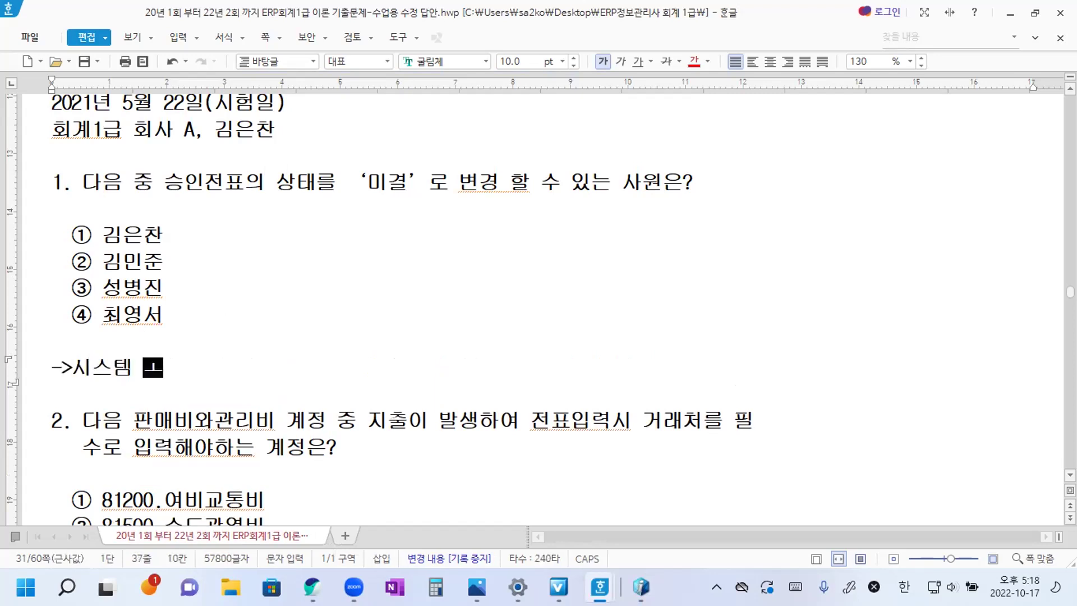
type("환경ㅅ")
type("설정 조회")
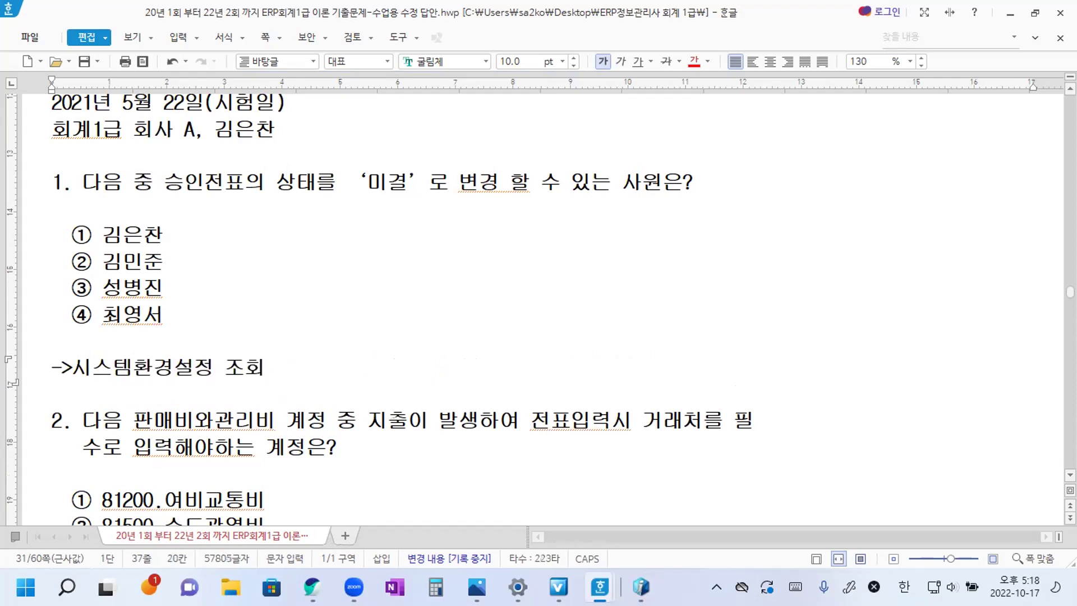
Replace the note's text after the arrow with "사용자권한설정 조회" and save the document
key("BackSpace")
key("BackSpace")
key("BackSpace")
key("BackSpace")
key("BackSpace")
key("BackSpace")
key("BackSpace")
key("BackSpace")
key("BackSpace")
key("BackSpace")
key("BackSpace")
key("BackSpace")
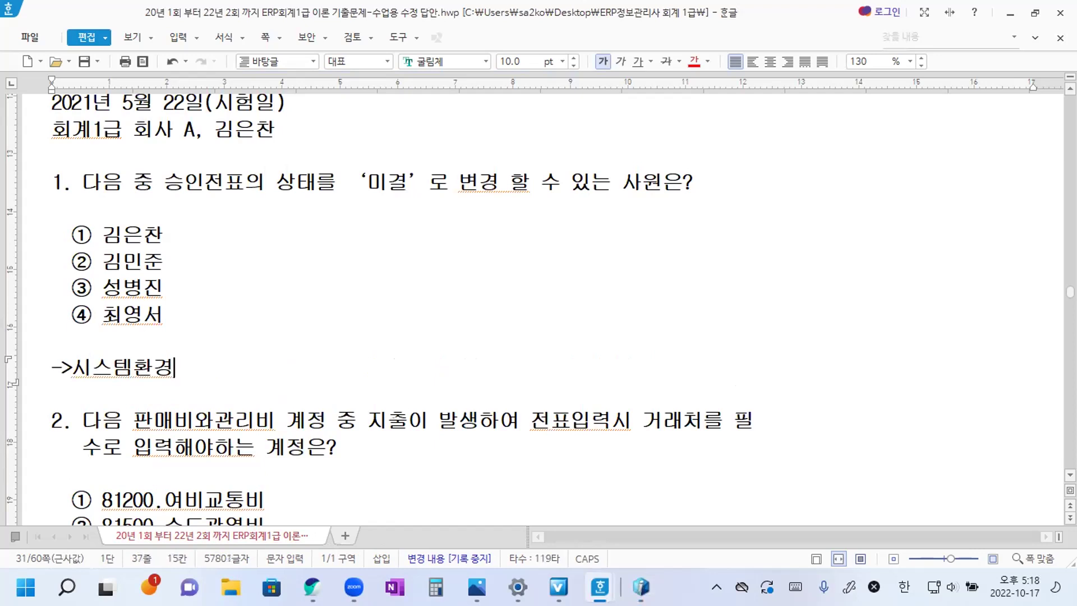
type("사용자권한")
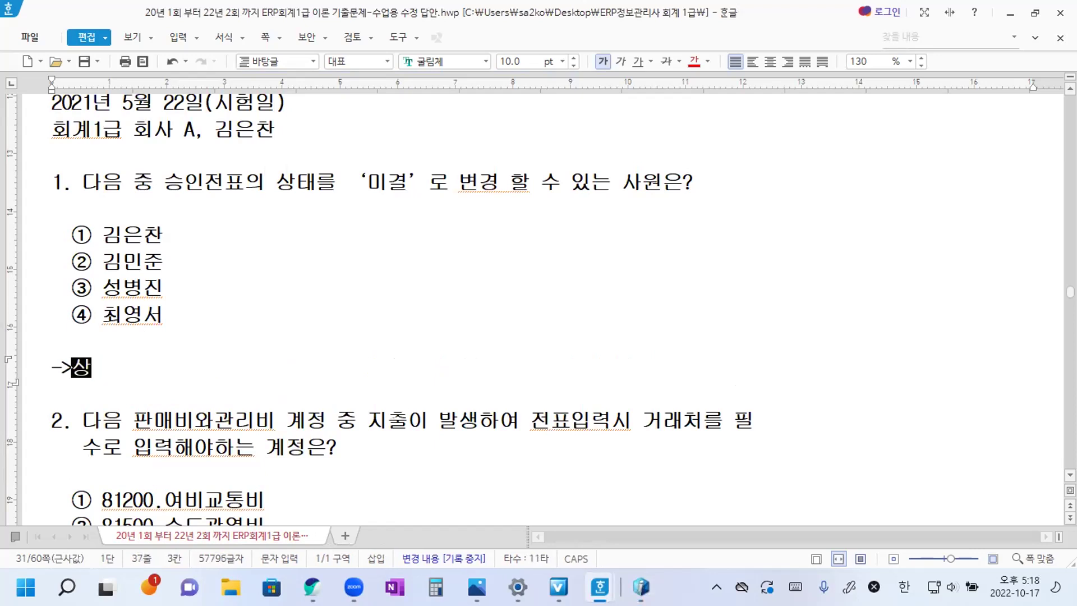
type("설정 조회")
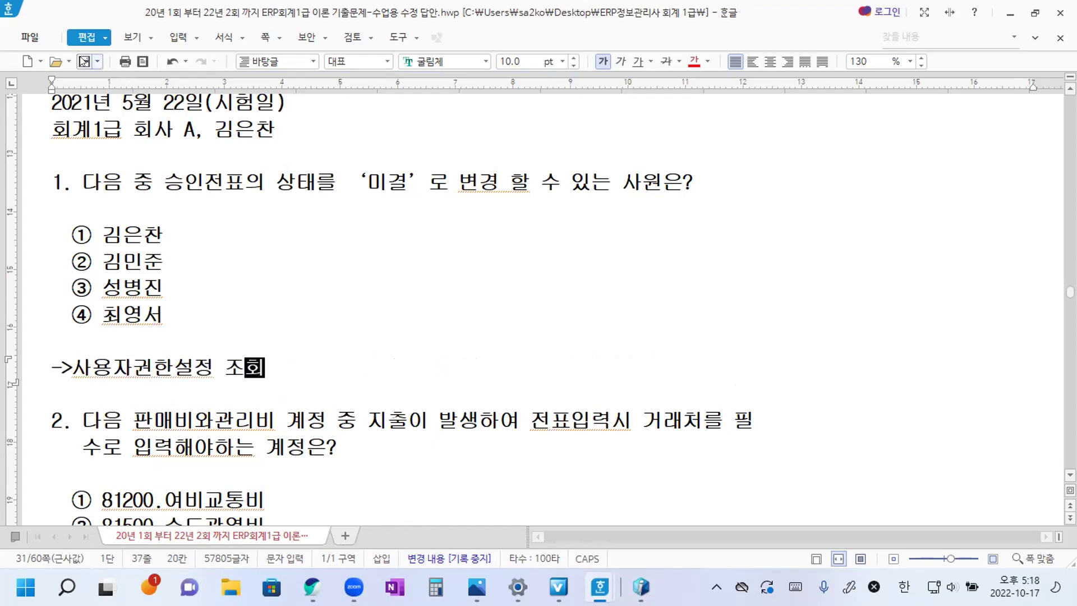
left_click(293, 352)
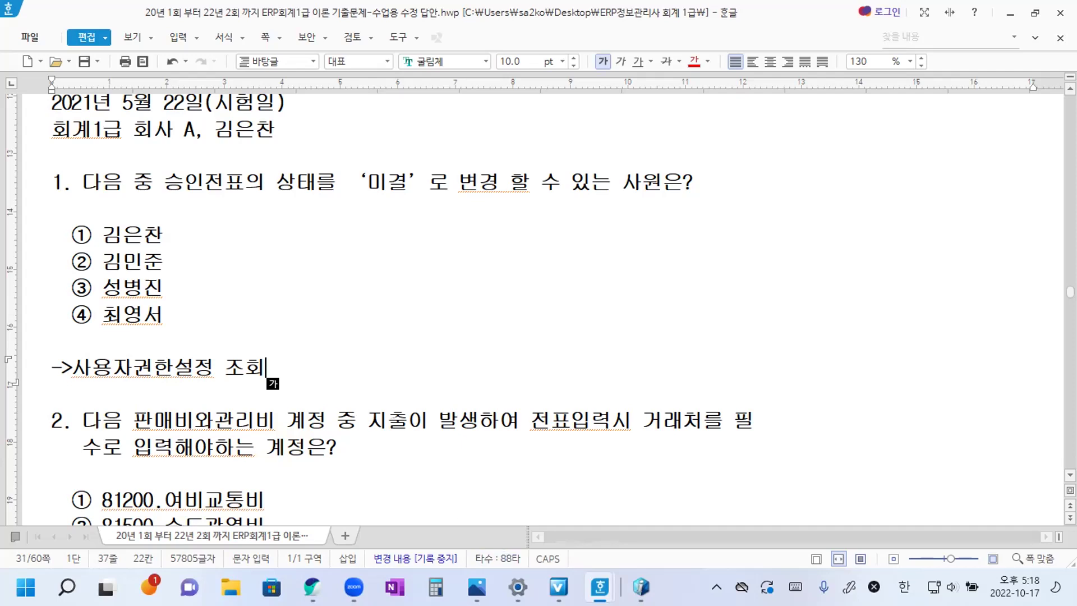
Switch to iCUBE 핵심ERP and open 사용자권한설정 from 회사등록정보 under 시스템관리
left_click(640, 587)
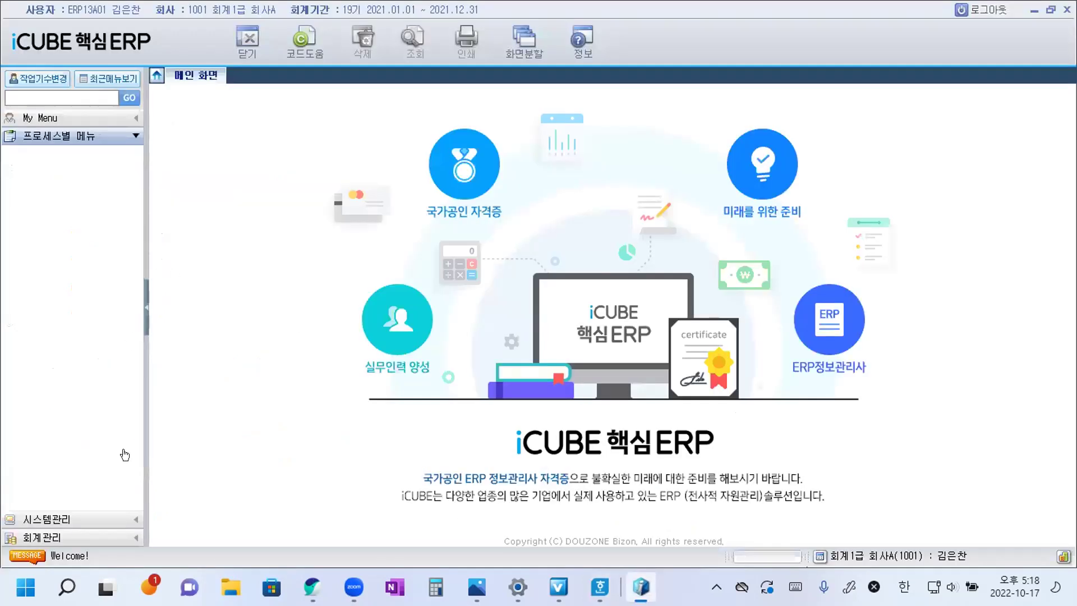
left_click(56, 517)
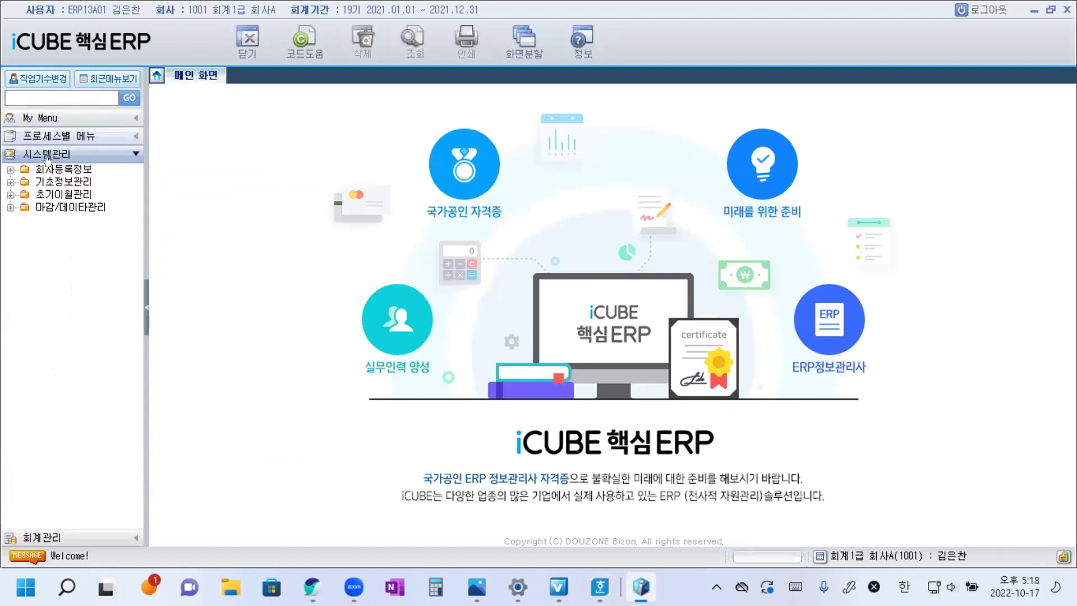
left_click(79, 170)
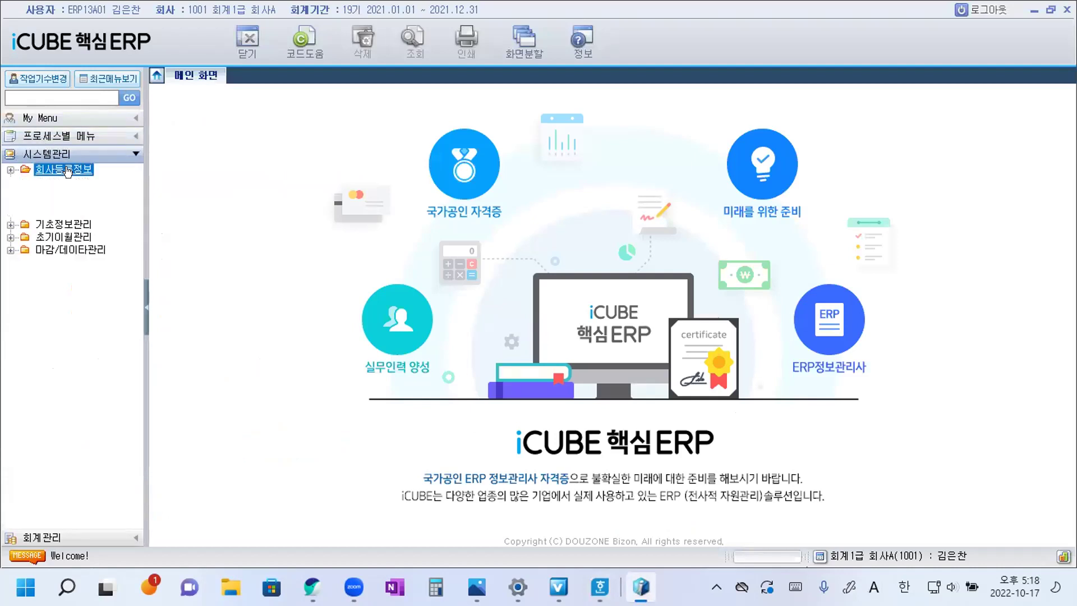
double_click(84, 245)
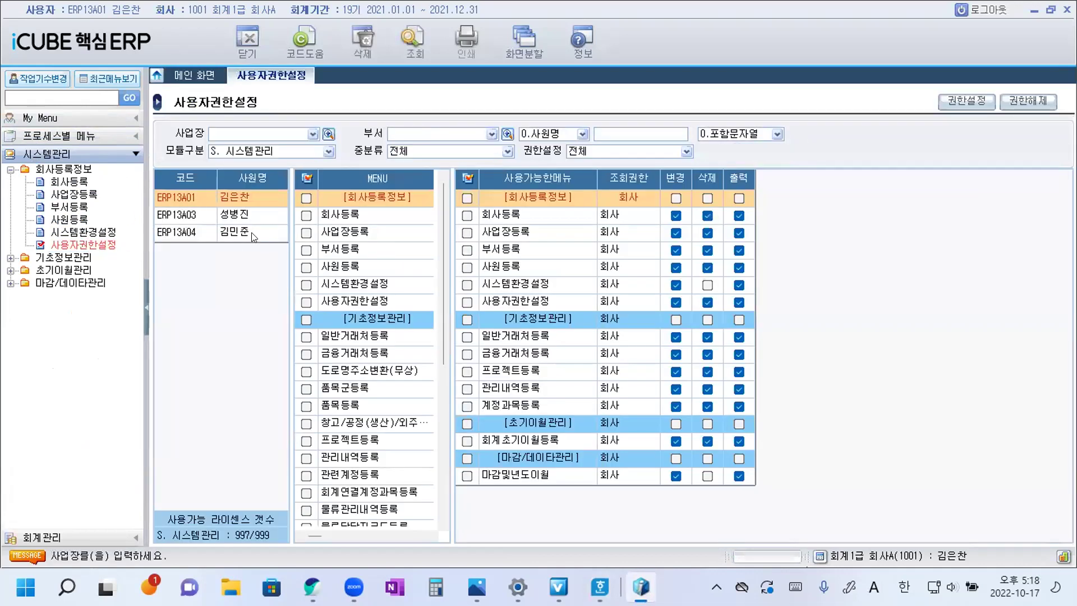
Set the module to A. 회계관리 and check the first employee's change permission for 전표승인해제
left_click(242, 194)
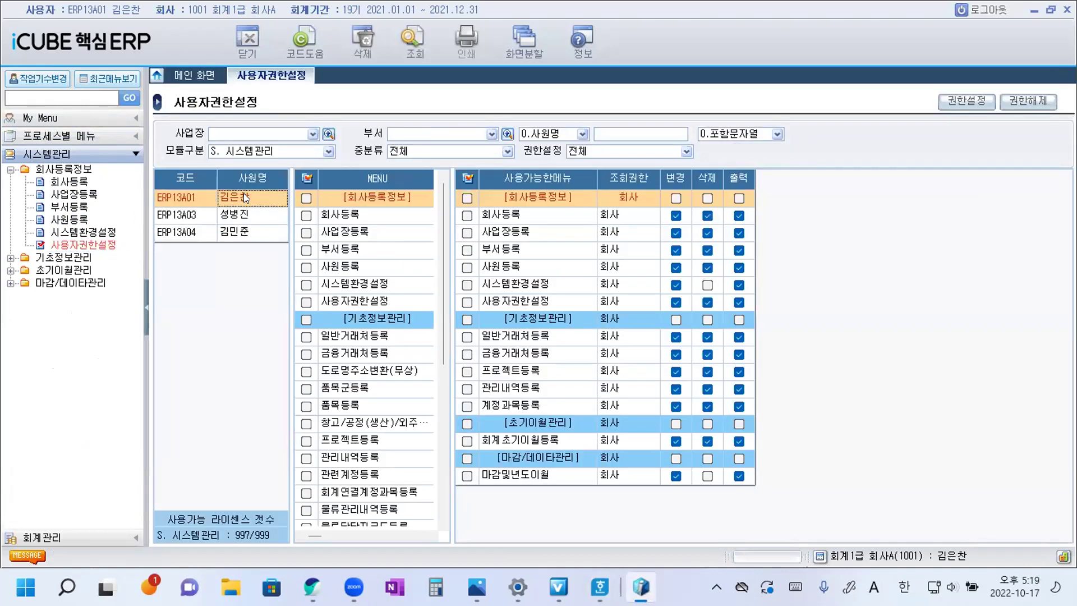
left_click(319, 153)
left_click(253, 234)
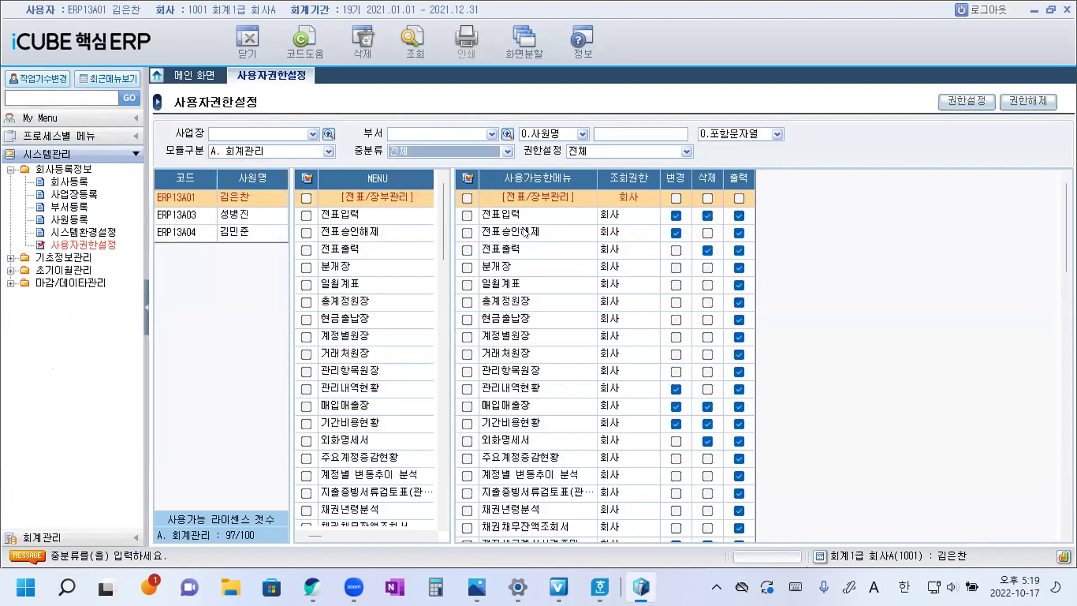
left_click(671, 234)
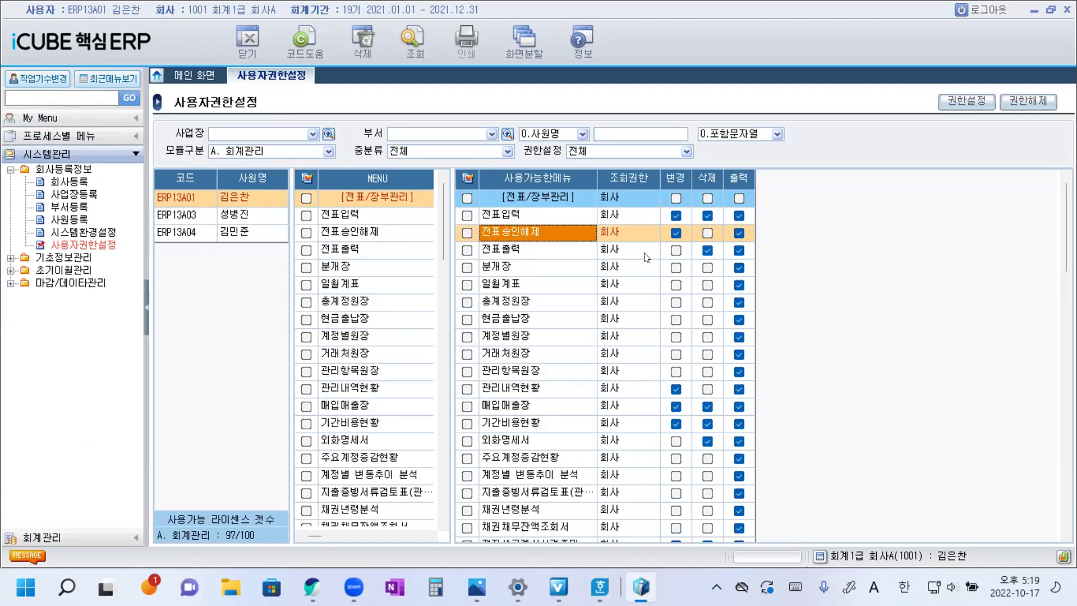
Check the available menus of the second and third employees for the 전표승인해제 permission
left_click(244, 214)
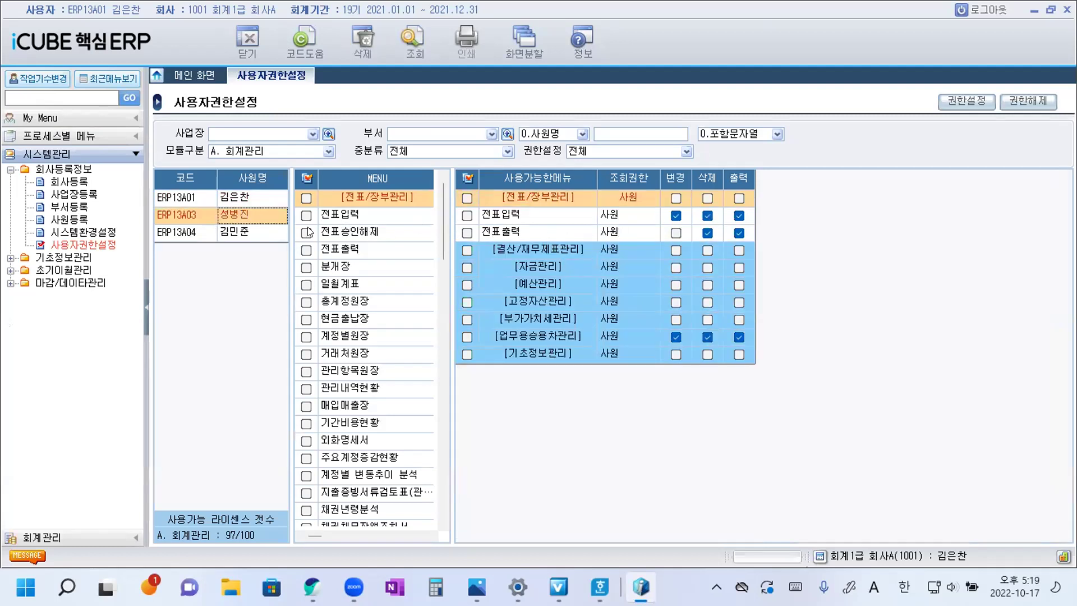
left_click(422, 229)
left_click(233, 241)
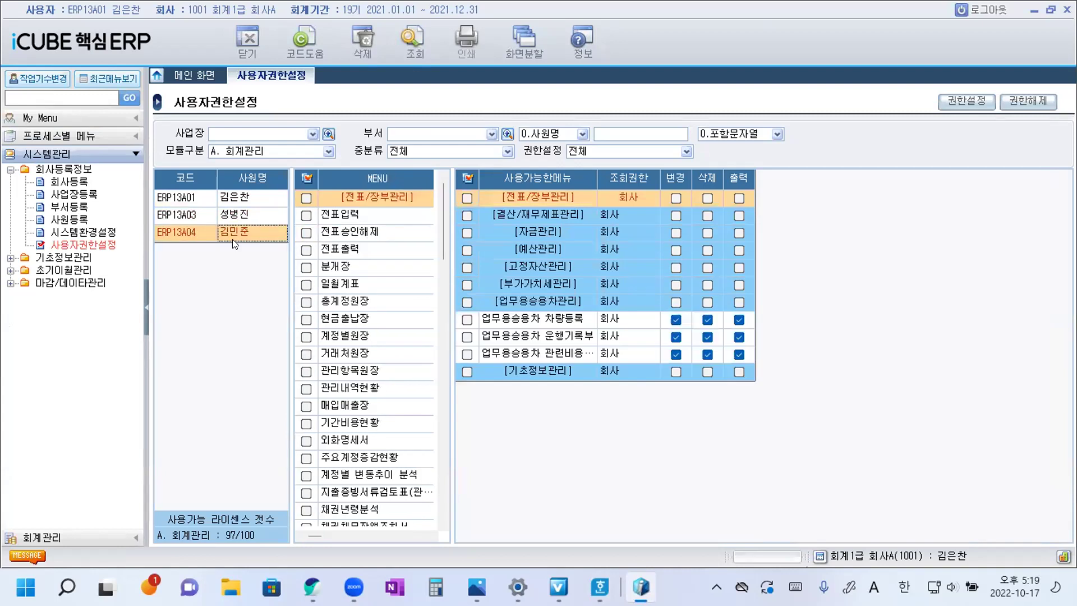
left_click(348, 233)
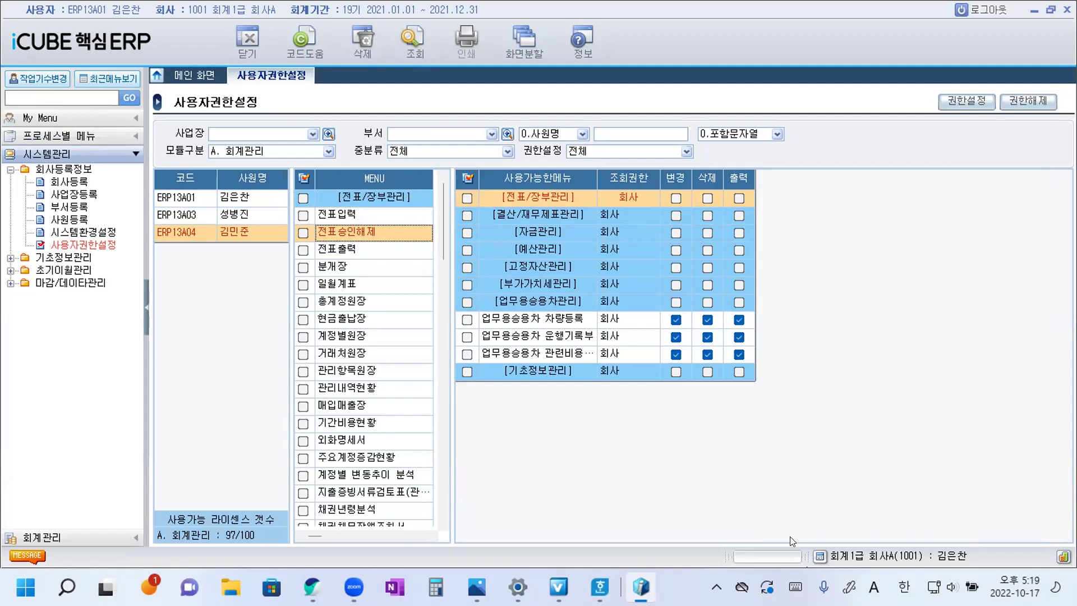
Switch back to the Hangul exam document and copy the ① symbol to the end of question 1 as its answer
mouse_move(600, 587)
left_click(501, 503)
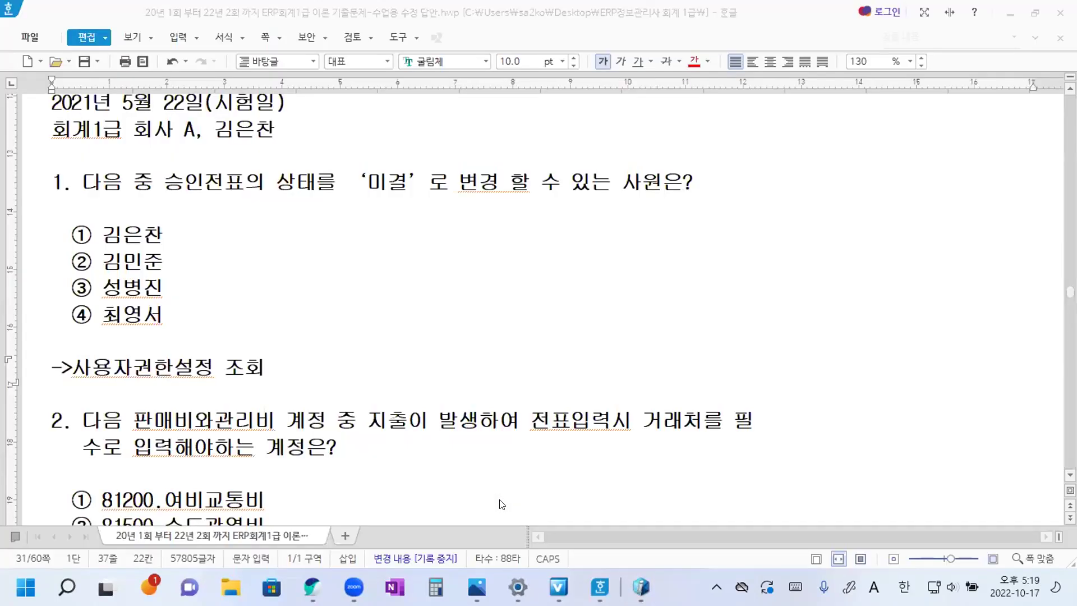
left_click_drag(67, 239, 82, 234)
key("ctrl+c")
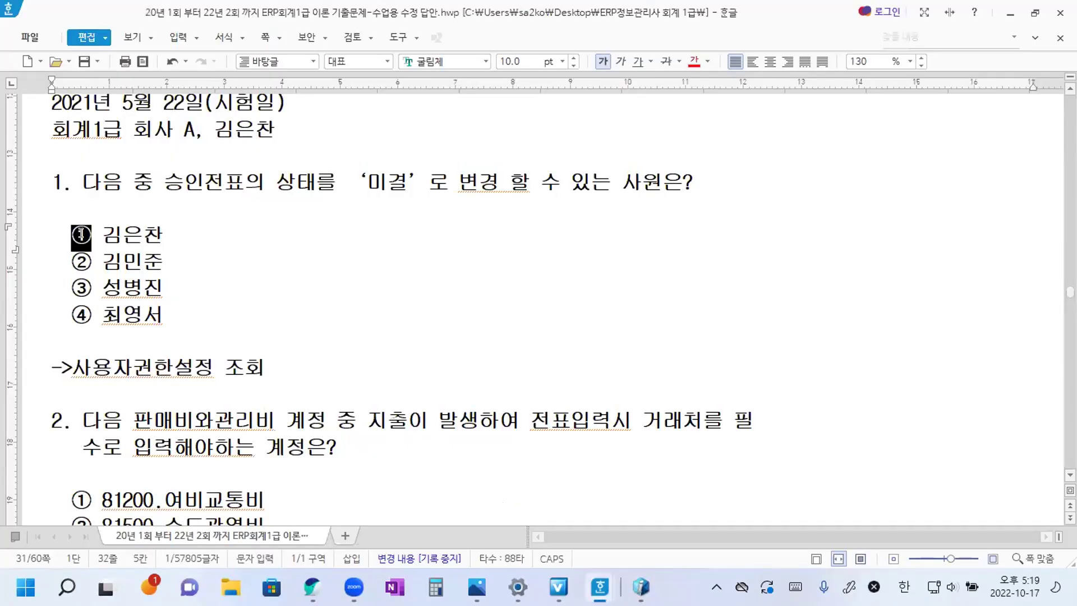
left_click(711, 184)
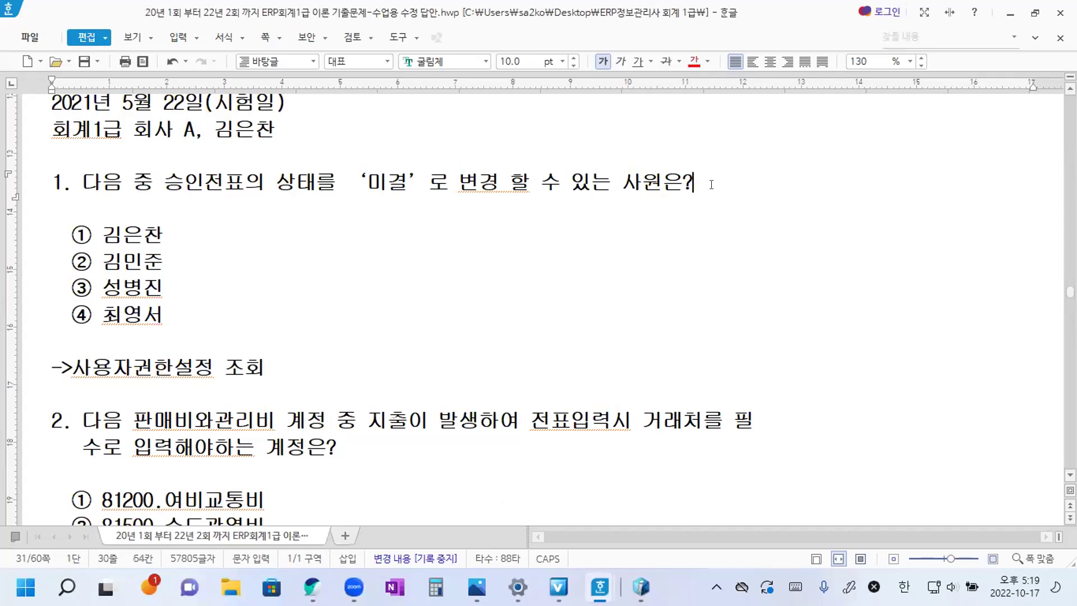
key("ctrl+v")
left_click(274, 366)
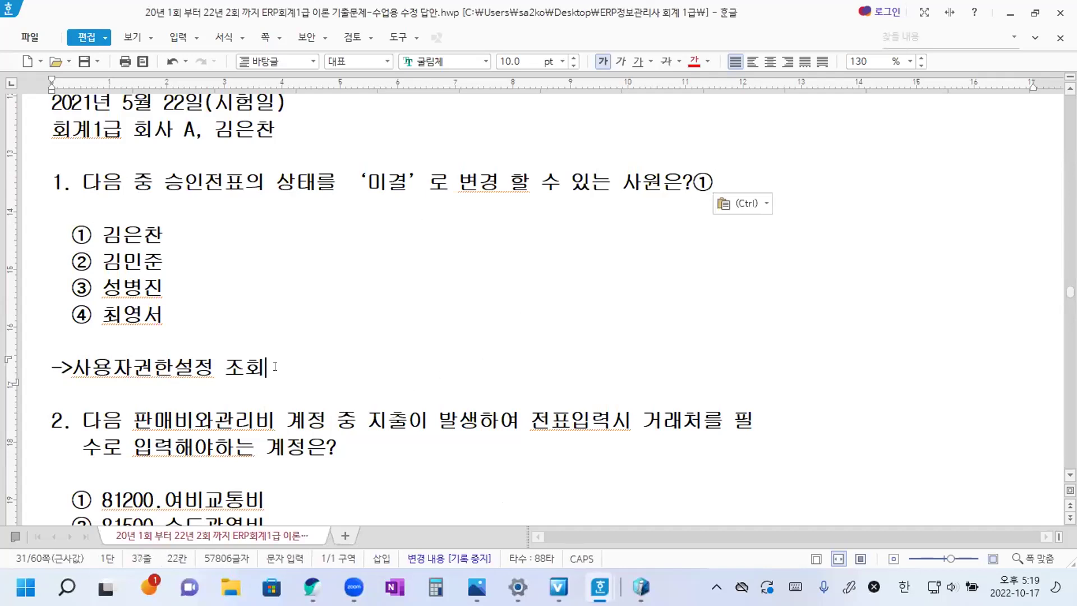
Extend the note under question 1, after "사용자권한설정 조회", with "->전표승인해제 메뉴 사용 여부 확인"
type("-")
type(">전표")
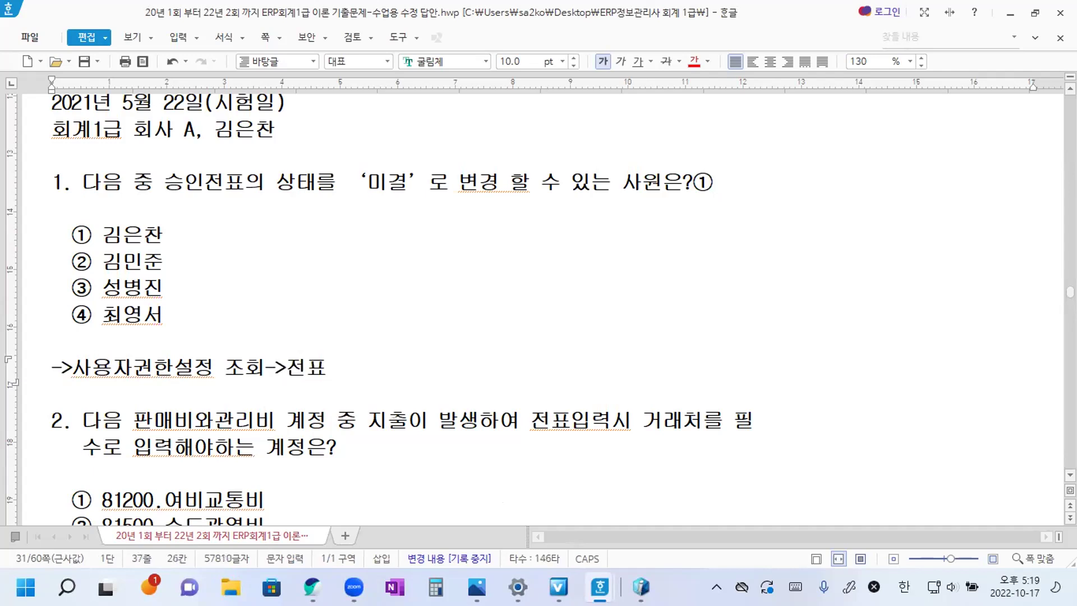
type("승이ㄴ해제 메뉴")
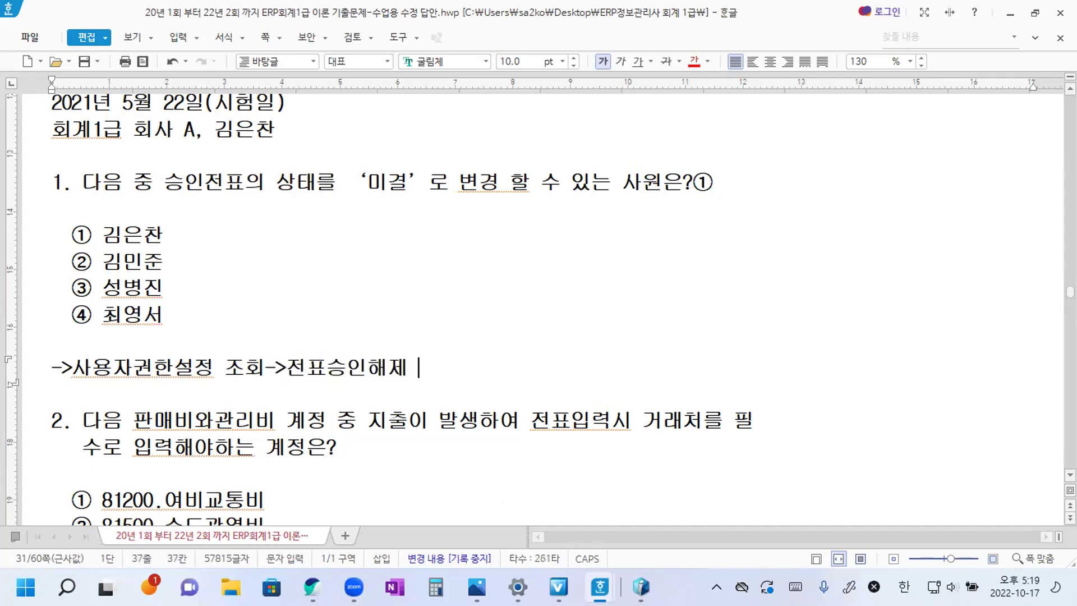
type(" 사용")
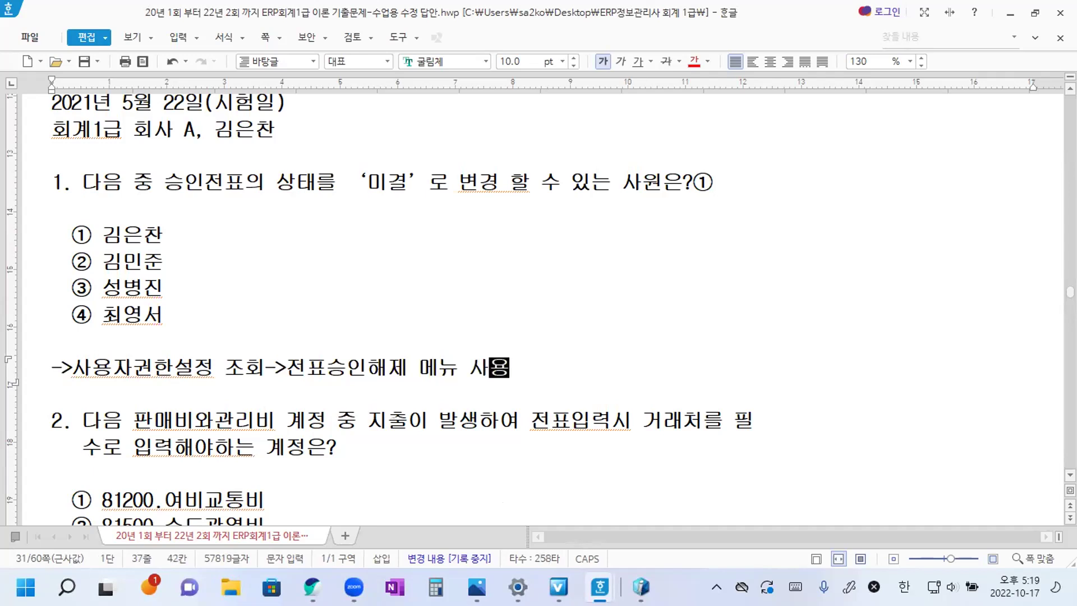
type(" 여부 확인")
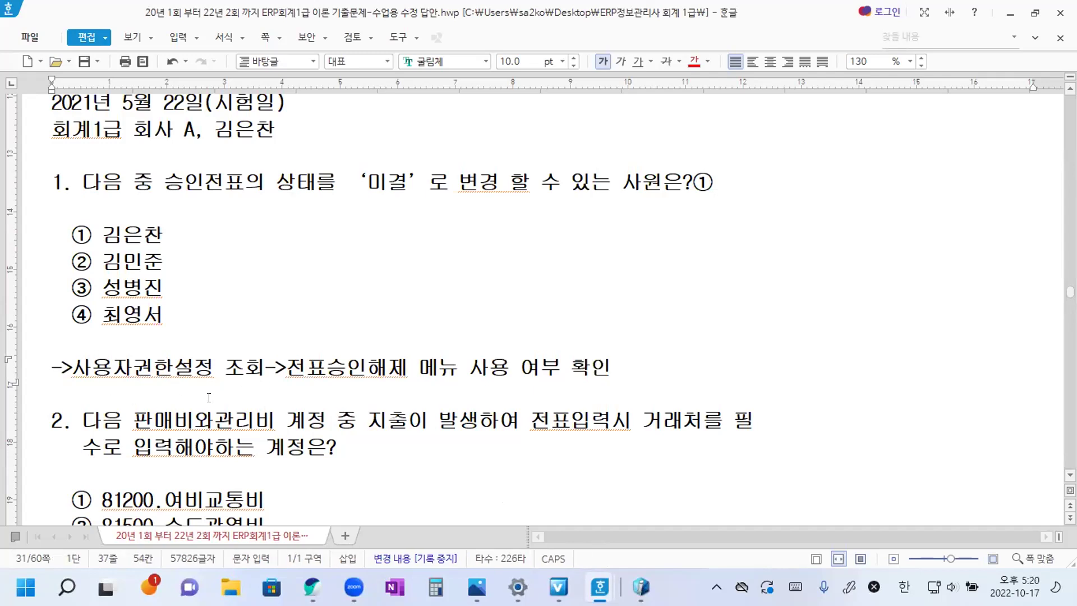
left_click(261, 300)
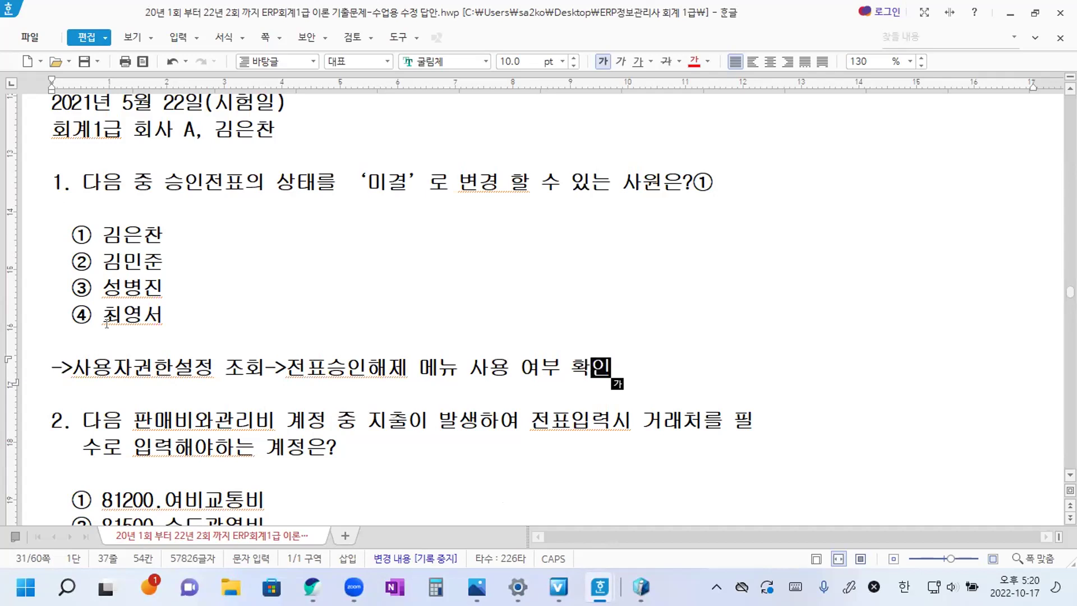
Remove the line break and extra spaces after "필" in question 2 so its text runs on one line
scroll(234, 403, "down", 2)
scroll(269, 411, "down", 4)
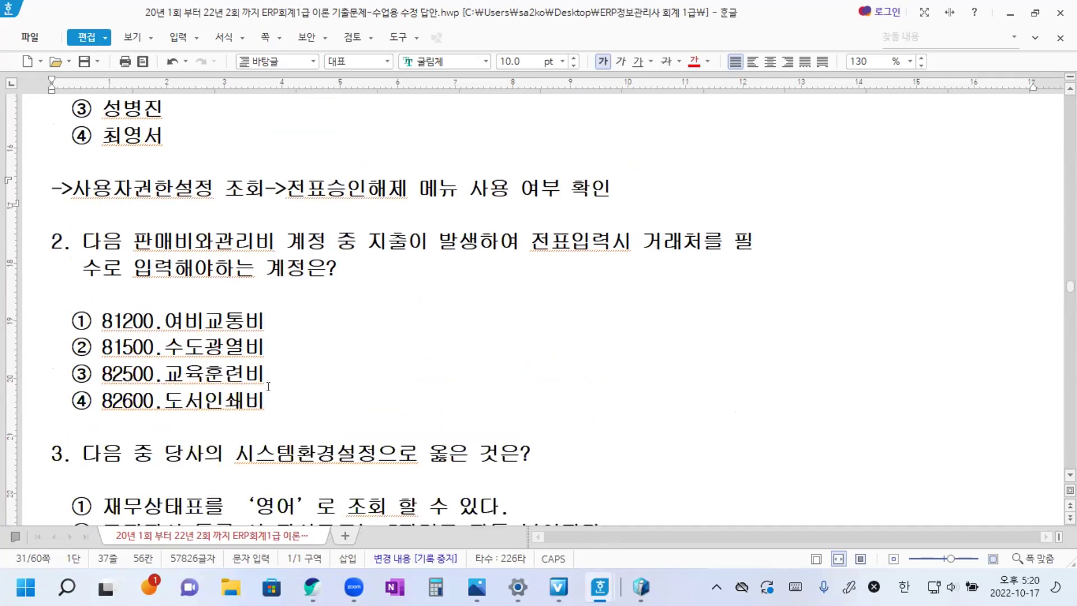
left_click(282, 298)
left_click(281, 313)
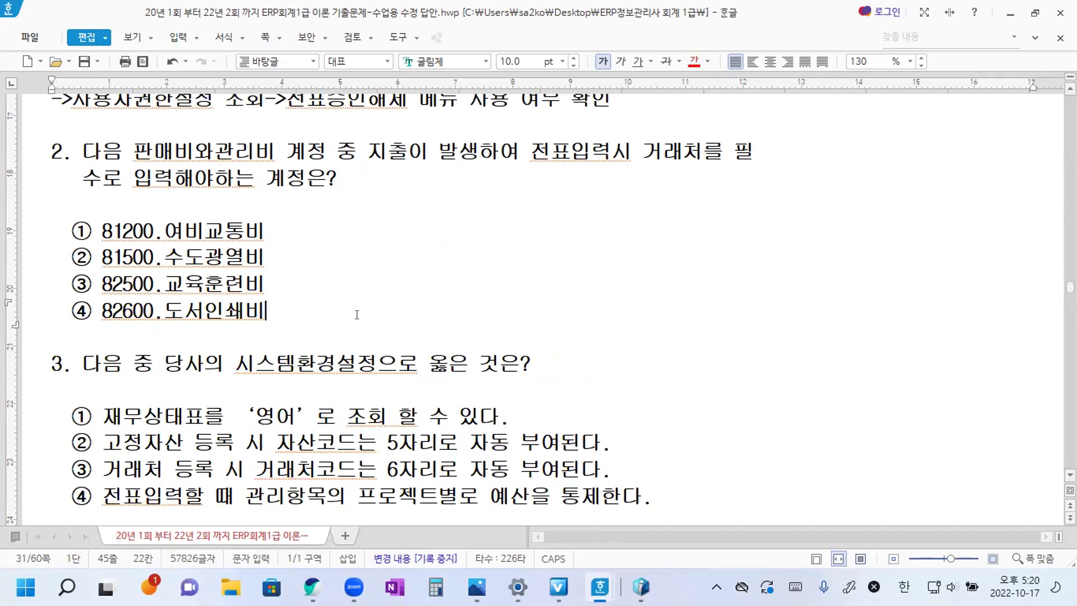
left_click(761, 149)
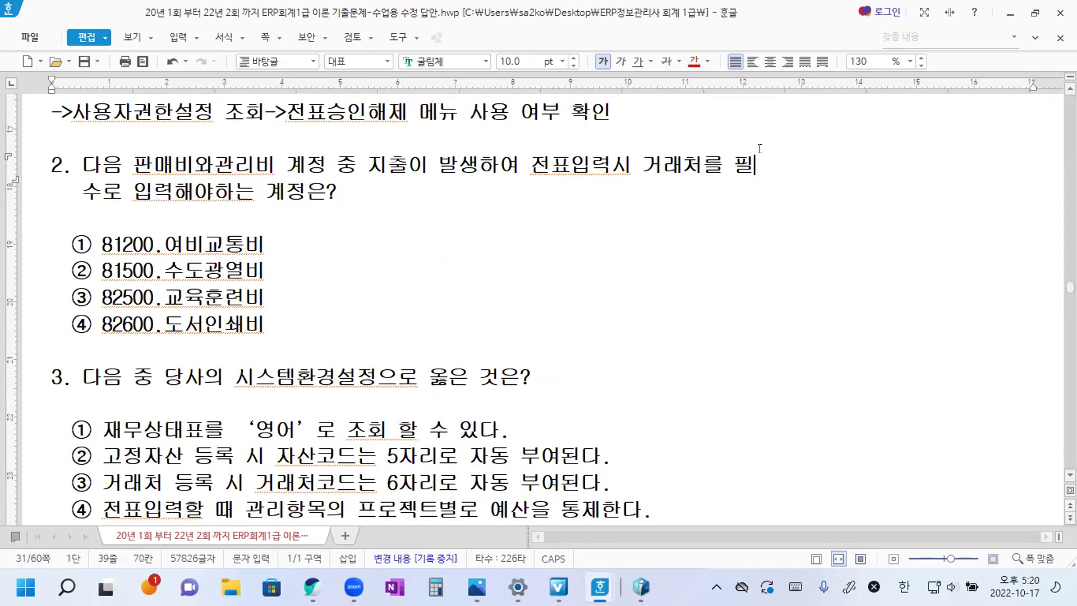
key("Delete")
key("Delete")
key("Delete")
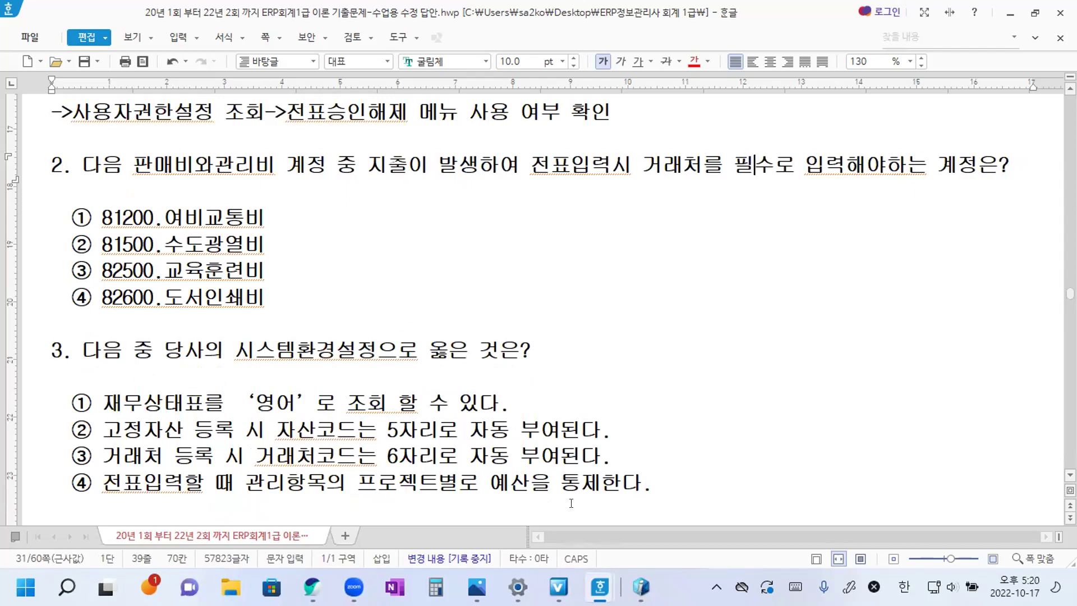
Switch to iCUBE 핵심ERP and open 계정과목등록 from 기초정보관리 under 시스템관리
left_click(640, 587)
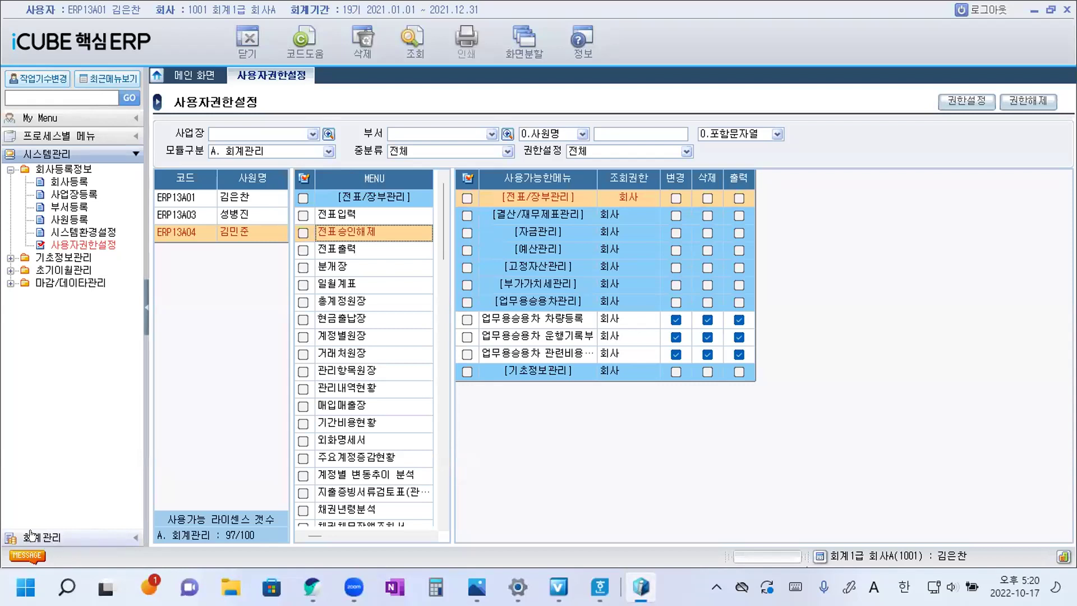
left_click(18, 170)
left_click(10, 170)
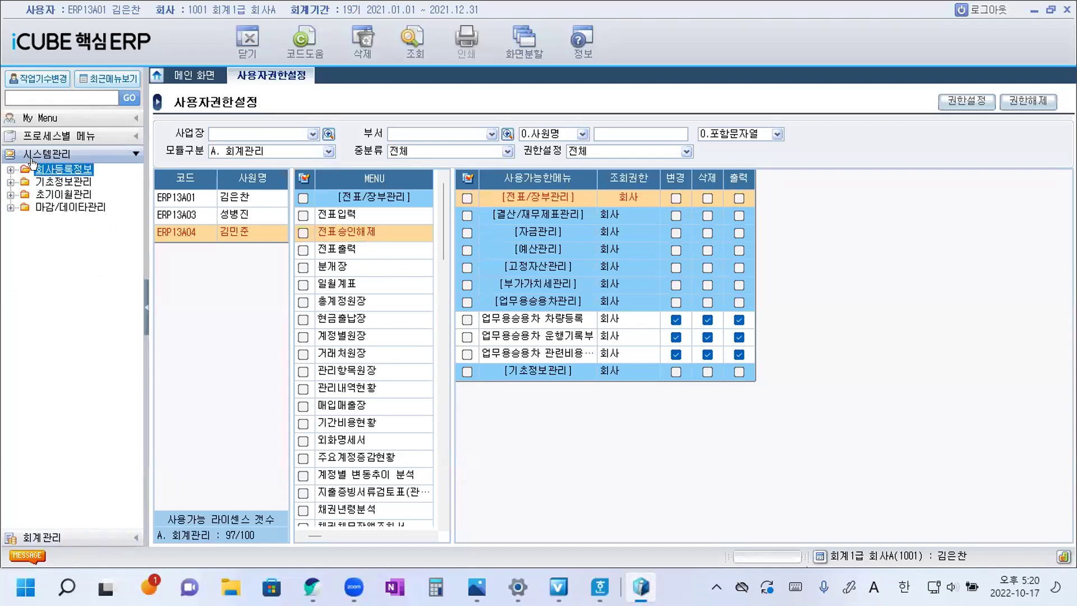
left_click(57, 184)
left_click(94, 246)
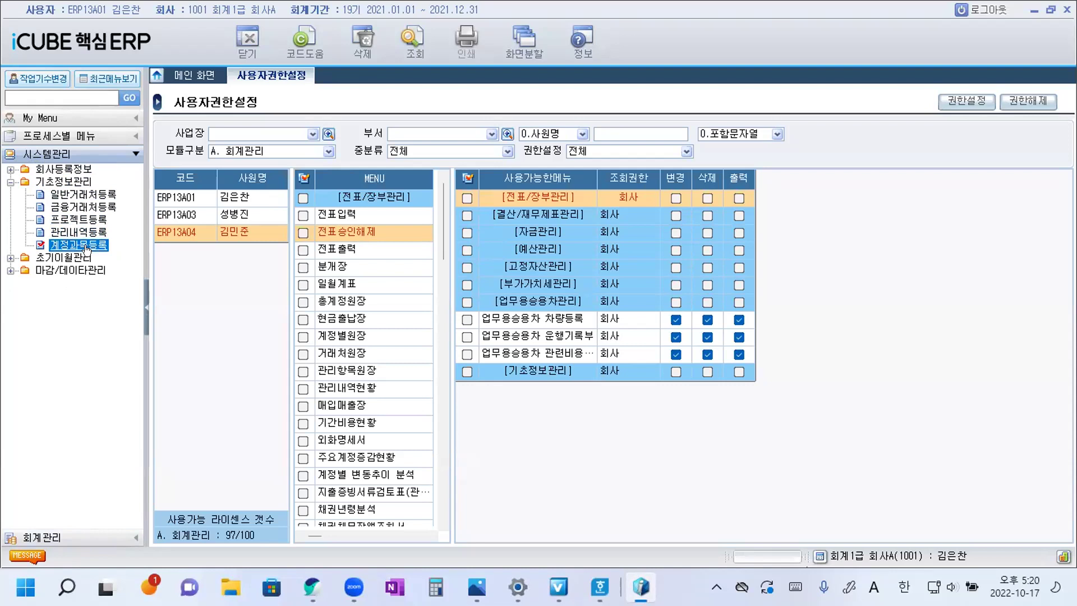
left_click(228, 230)
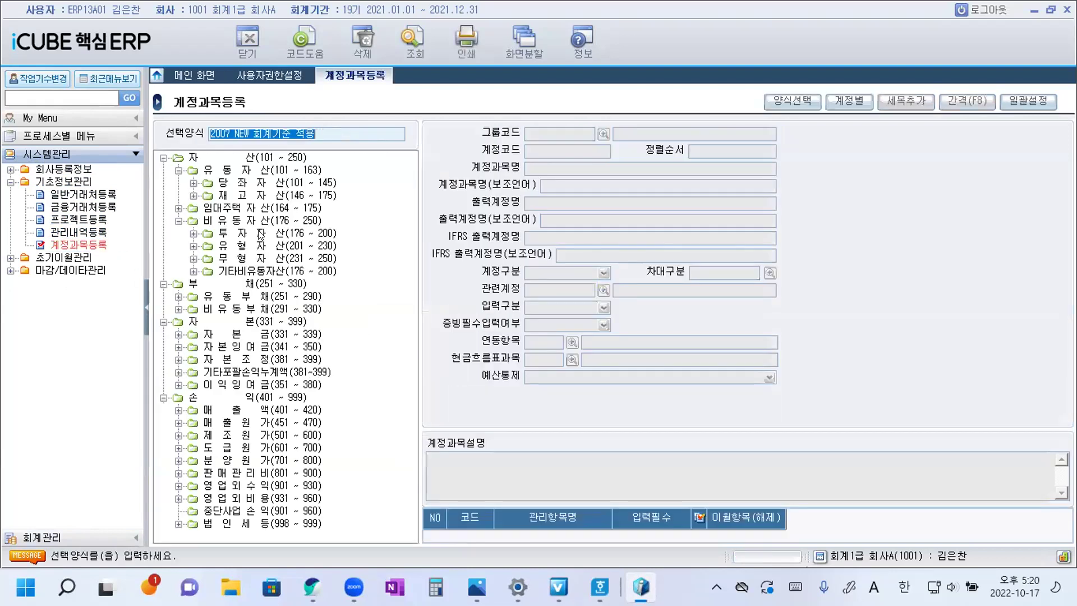
Collapse the 자산 accounts, expand 판매관리비 (801 ~ 900) and show the details of account 81200 여비교통비
left_click(163, 158)
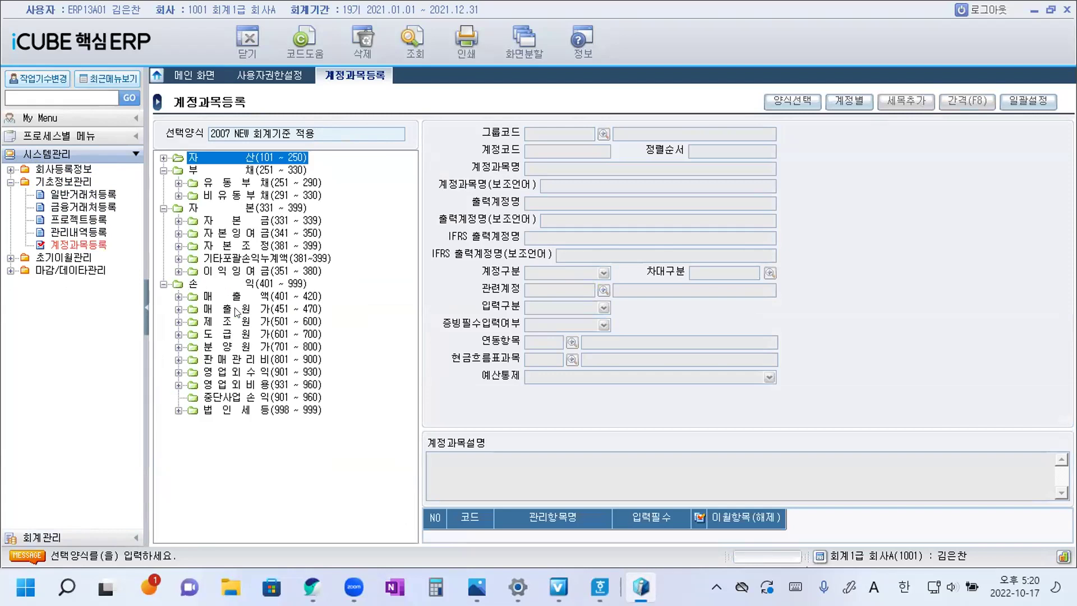
left_click(179, 359)
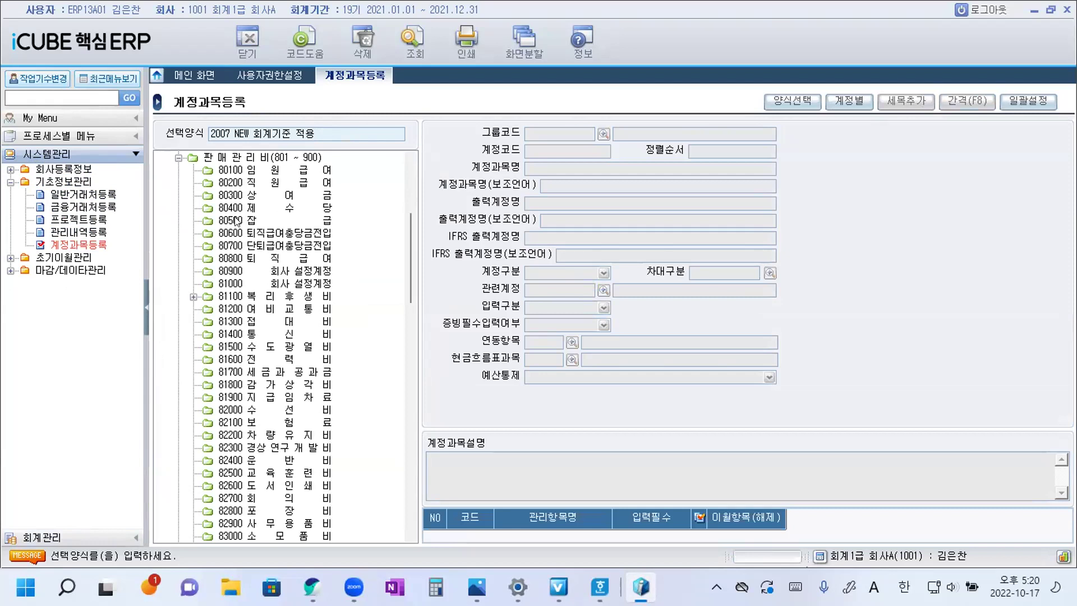
left_click(279, 310)
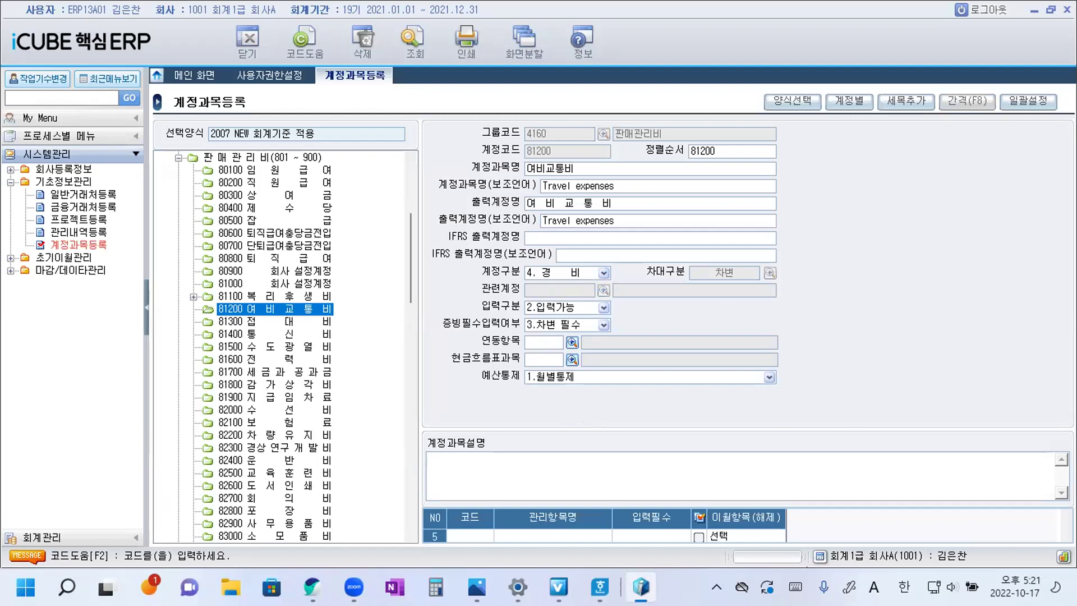
Set the display resolution to 1920 × 1080 in Windows Settings, and return to iCUBE 핵심ERP with its window maximized
left_click(518, 587)
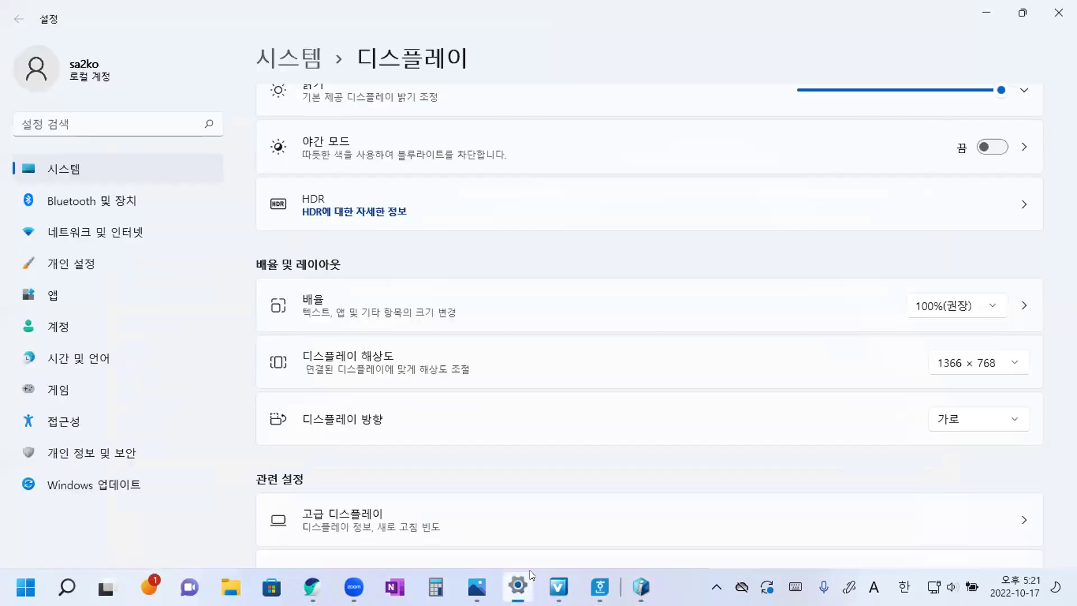
left_click(965, 363)
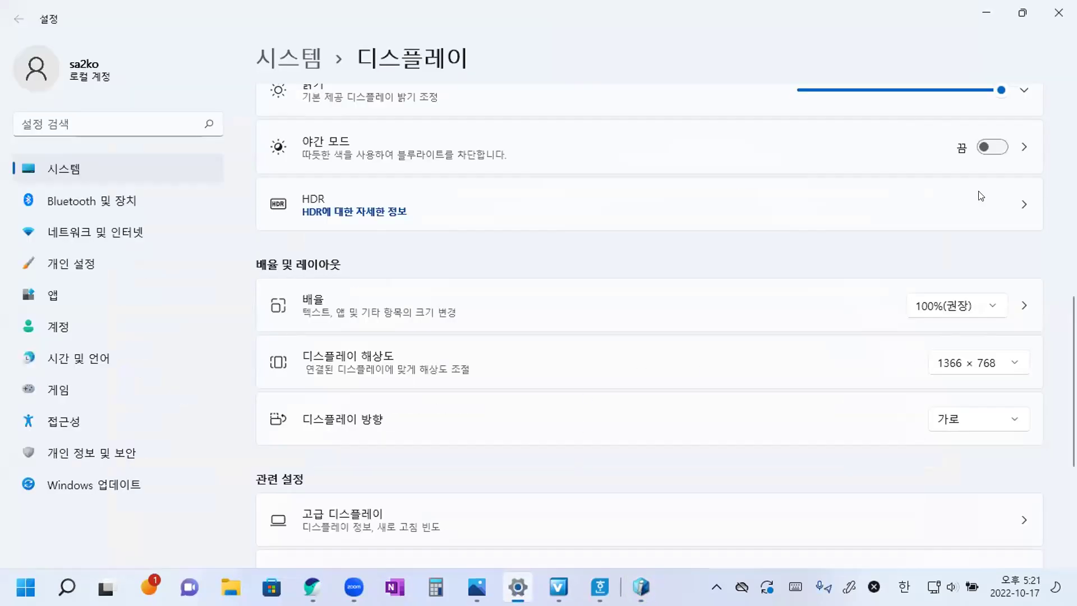
left_click(981, 188)
key("Return")
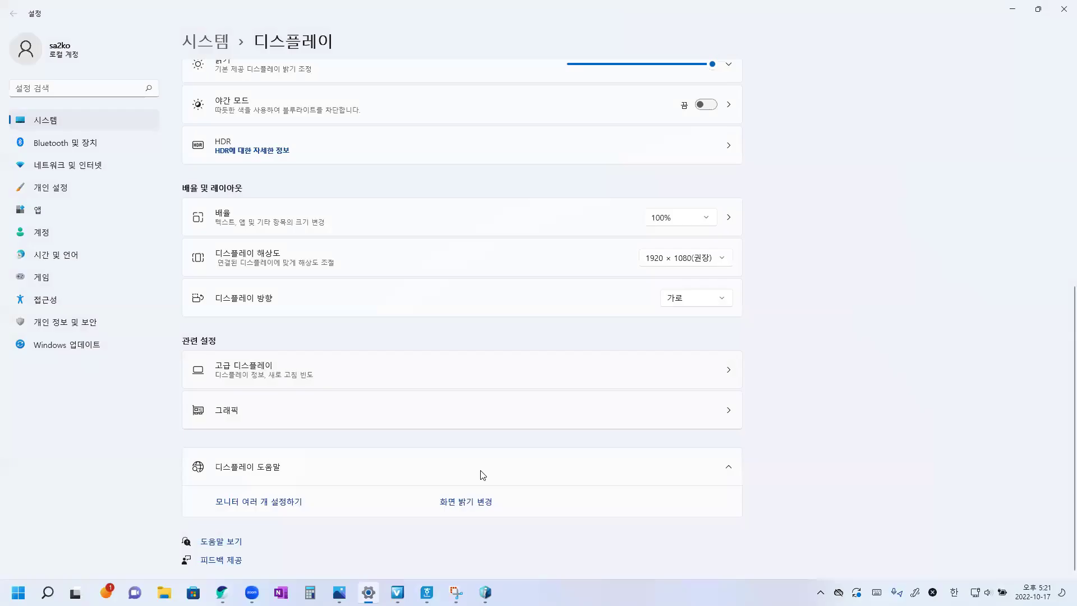
key("alt+Tab")
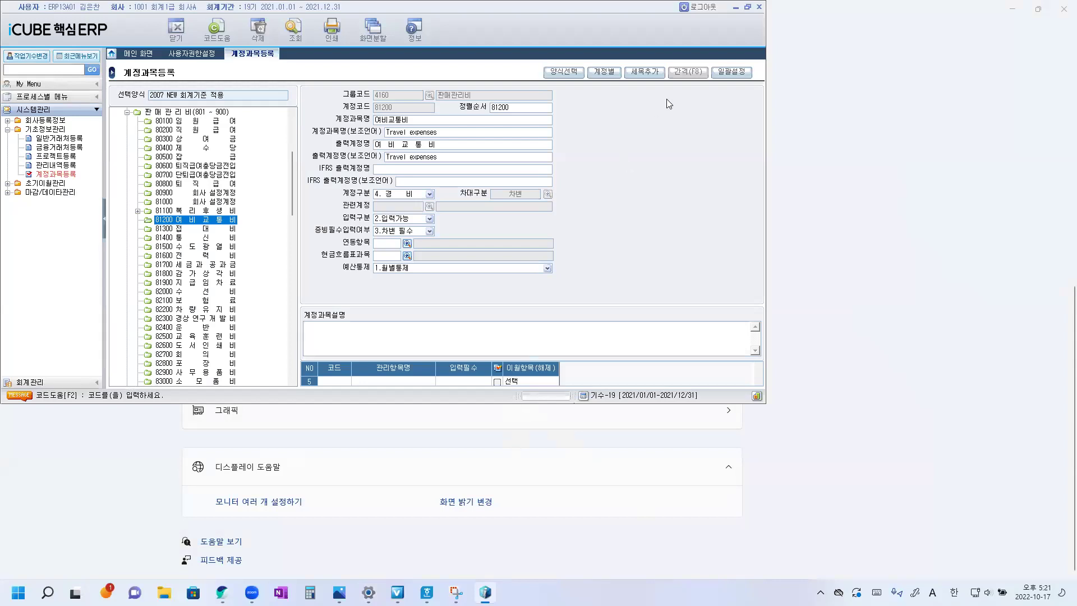
left_click(748, 7)
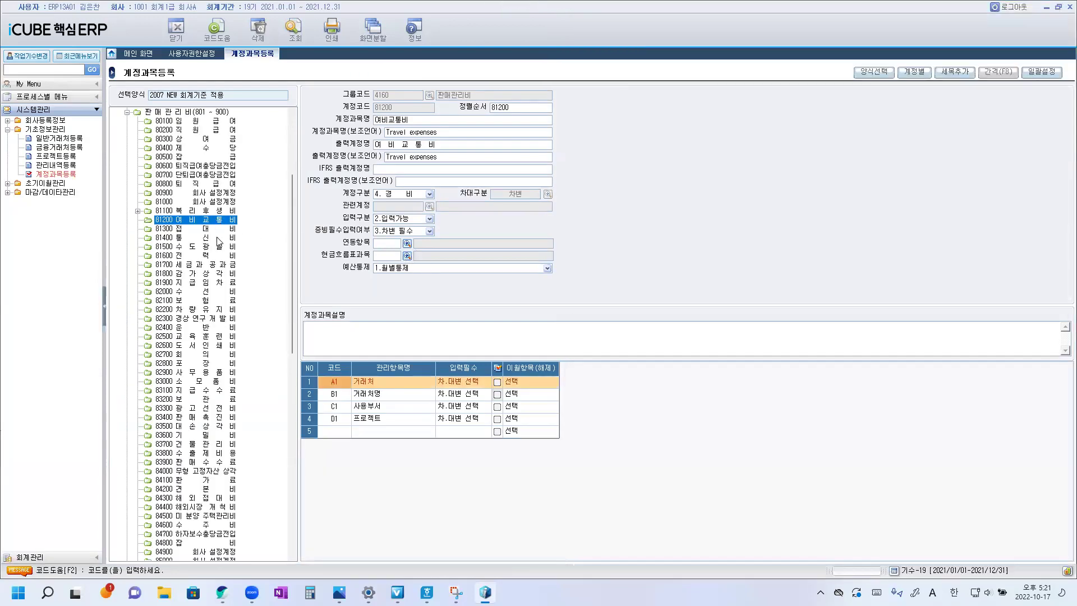
Check the 입력필수 setting of the 거래처 item for accounts 81200, 81500, 82500 and 82600
left_click(370, 386)
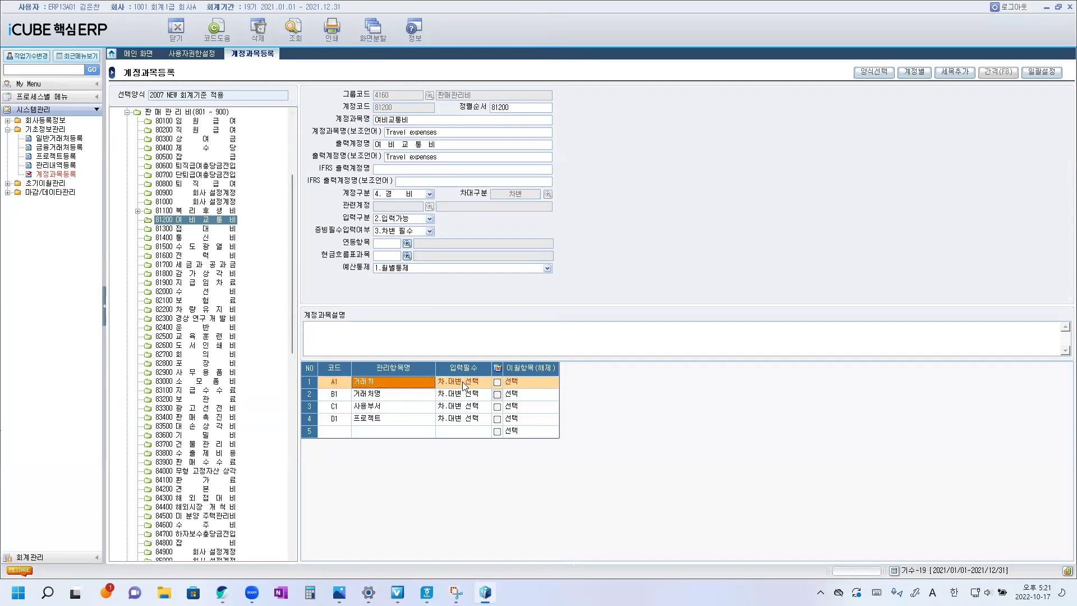
left_click(185, 247)
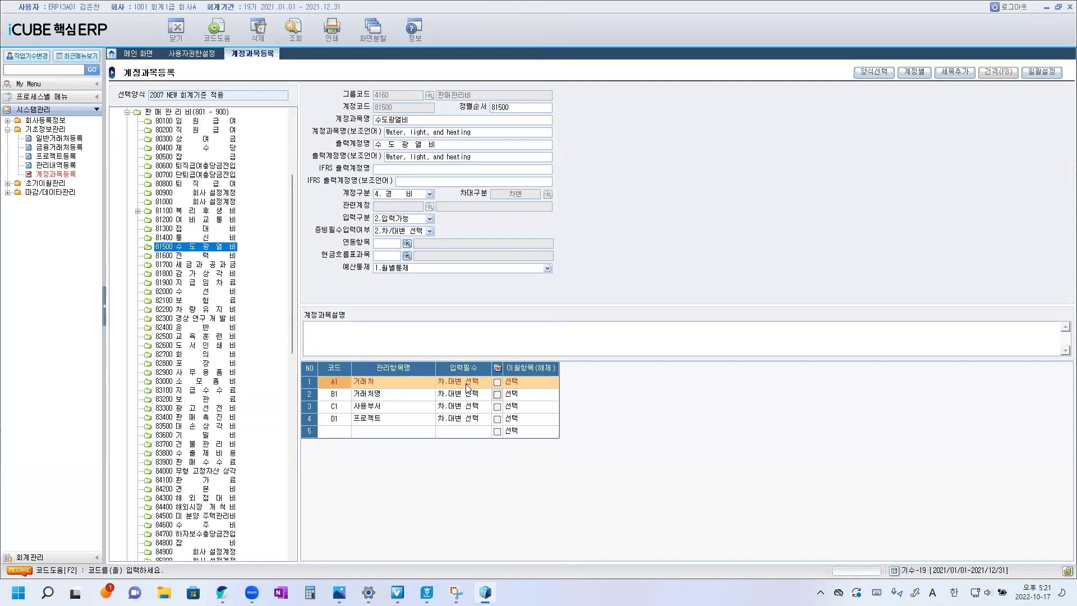
left_click(203, 336)
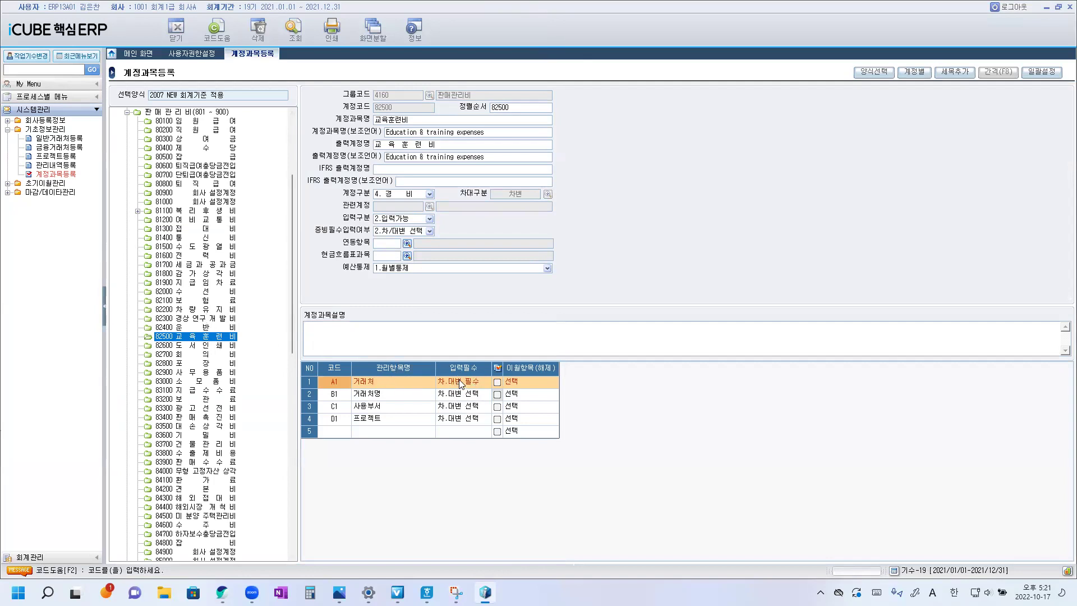
left_click(215, 345)
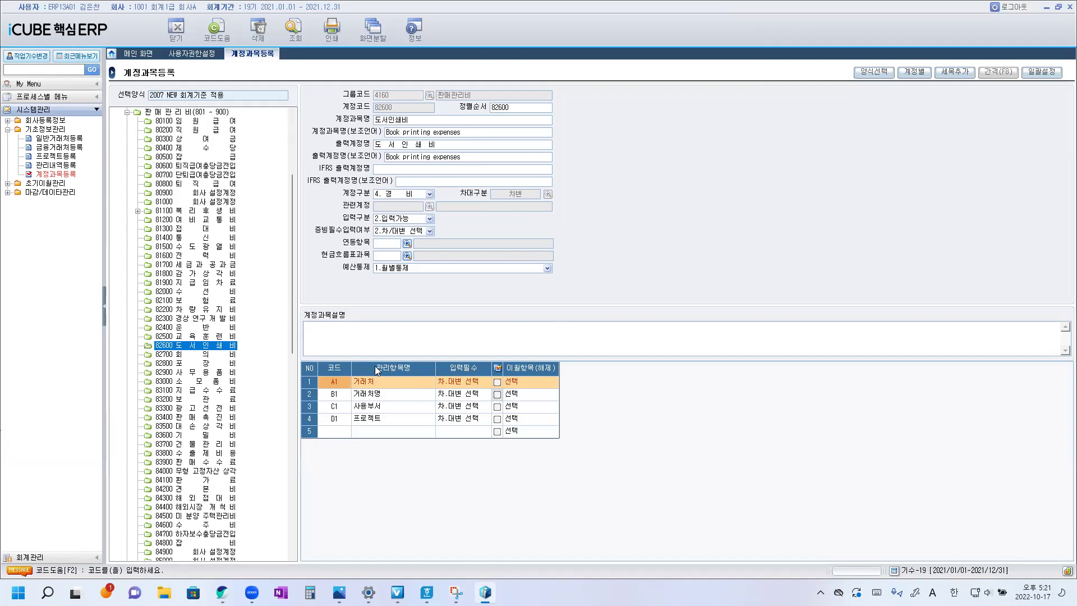
left_click(215, 336)
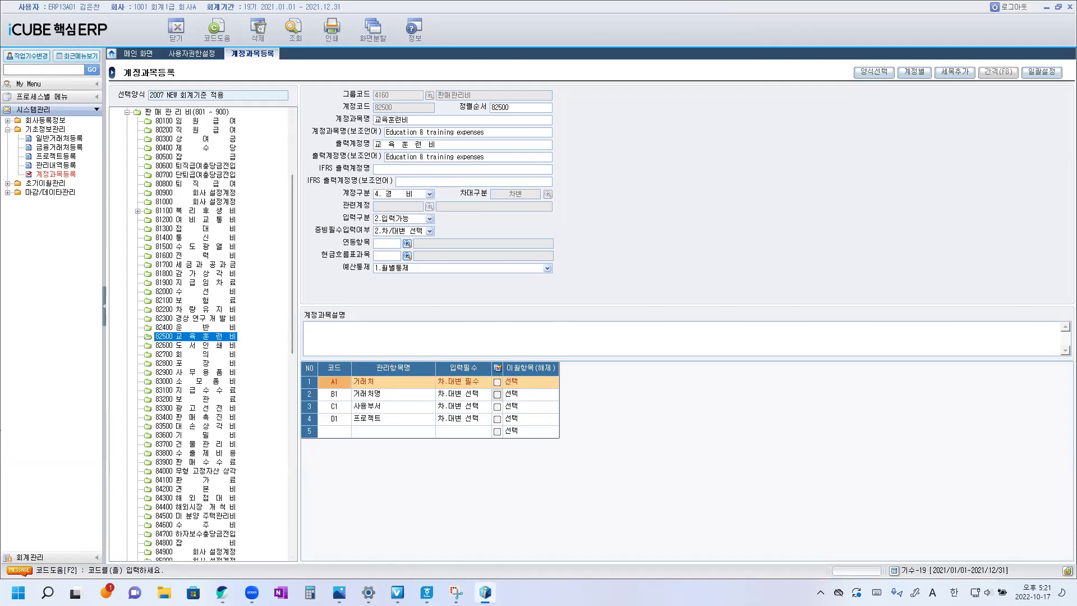
Switch back to the Hangul exam document and copy the ③ symbol to the end of question 2 as its answer
mouse_move(368, 593)
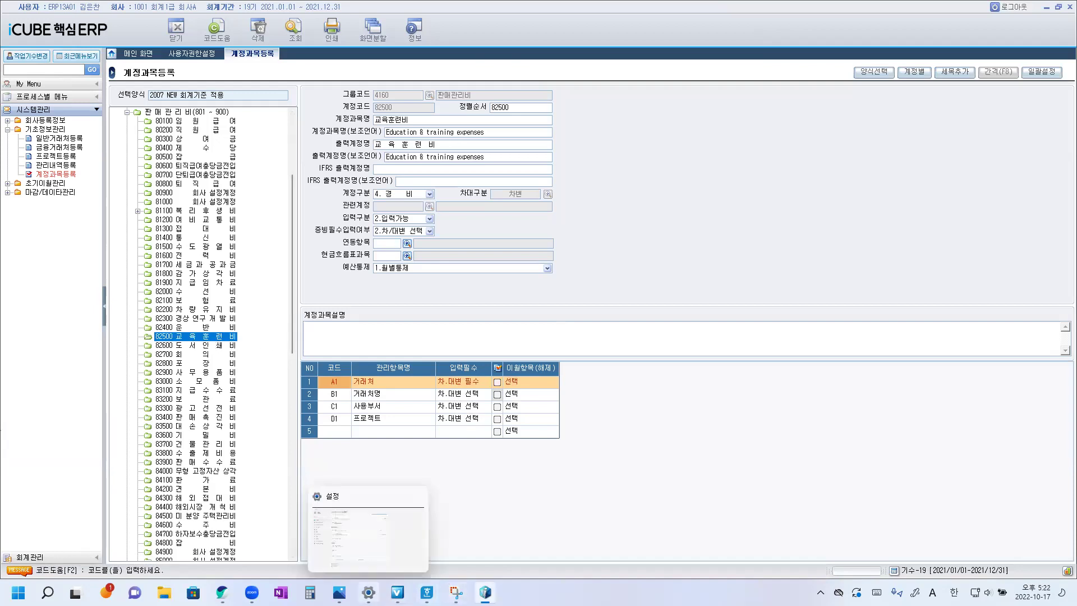
mouse_move(427, 592)
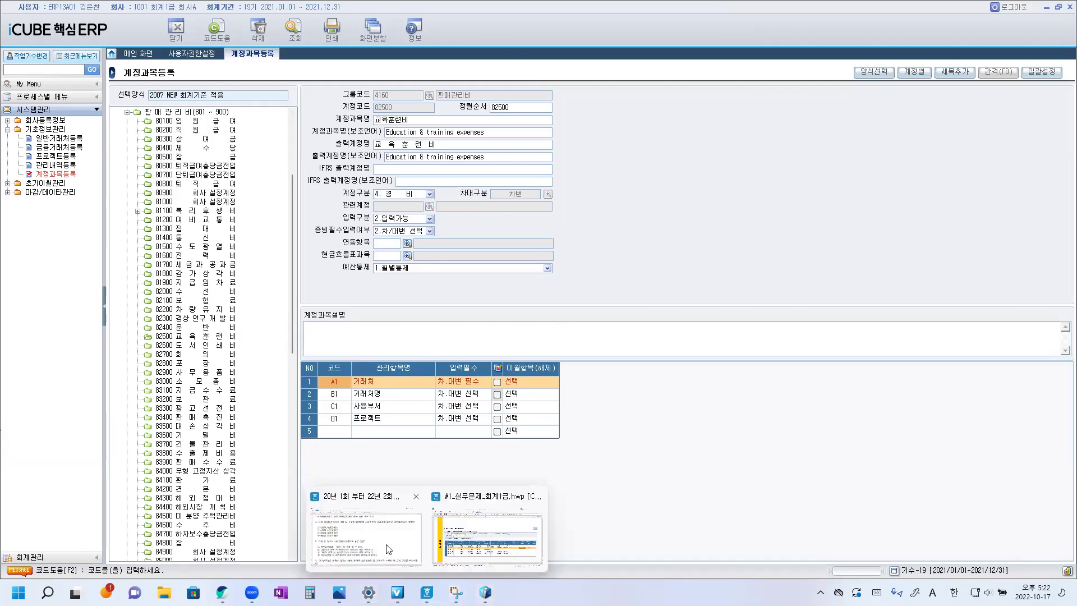
left_click(389, 549)
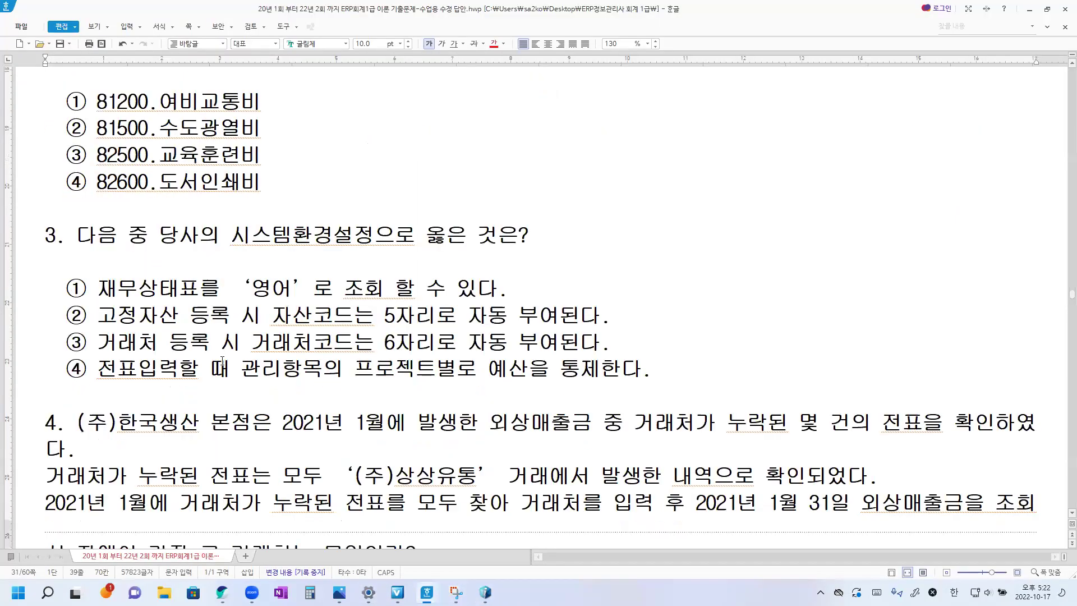
scroll(222, 361, "down", 3)
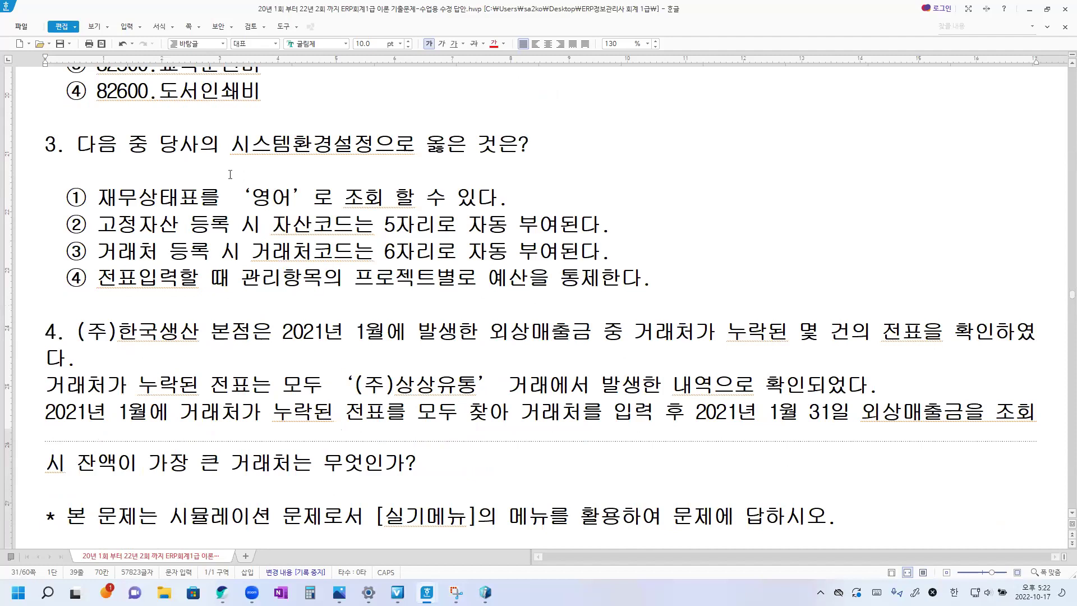
scroll(206, 162, "up", 6)
scroll(204, 171, "up", 10)
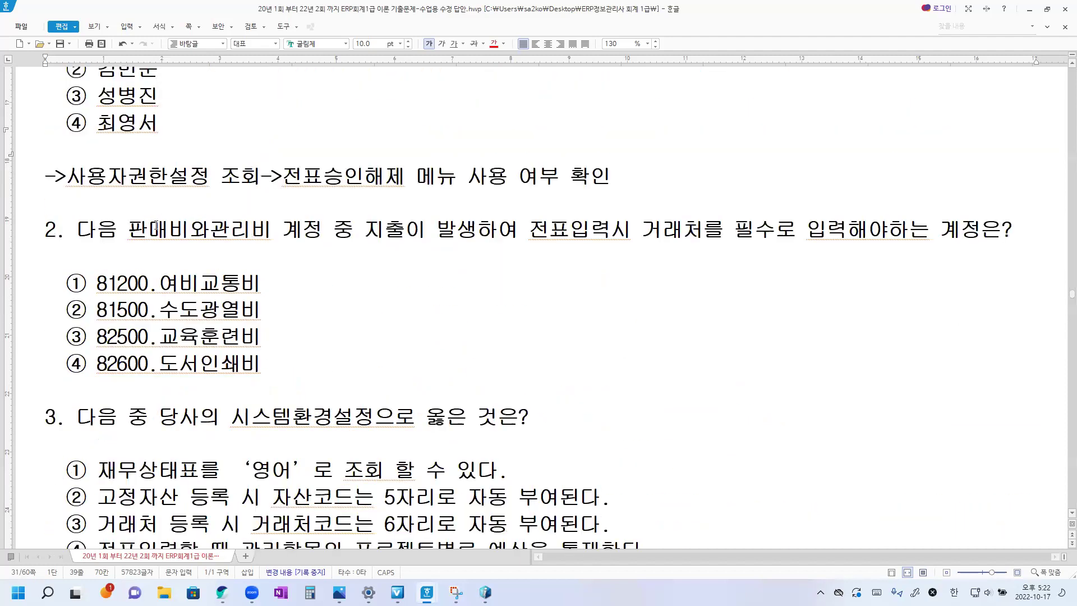
scroll(82, 401, "down", 3)
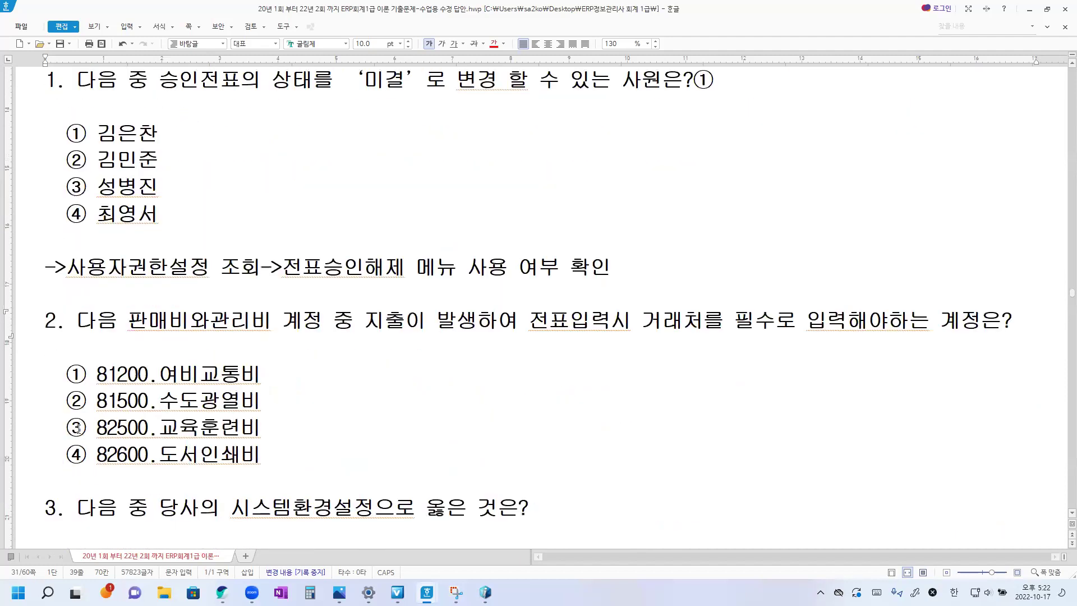
left_click_drag(68, 429, 86, 429)
key("ctrl+c")
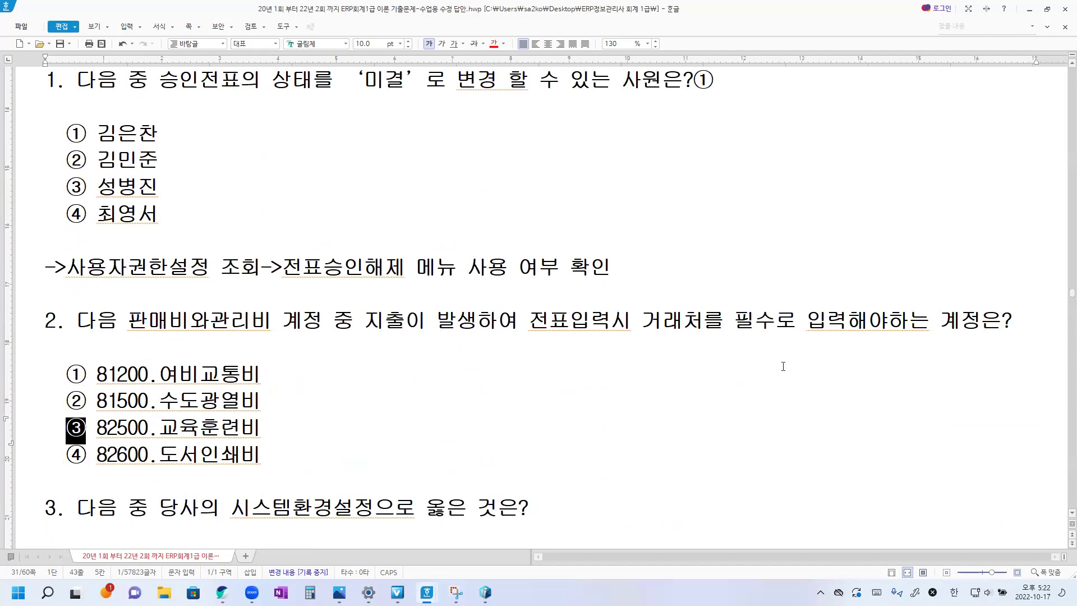
left_click(1018, 332)
key("ctrl+v")
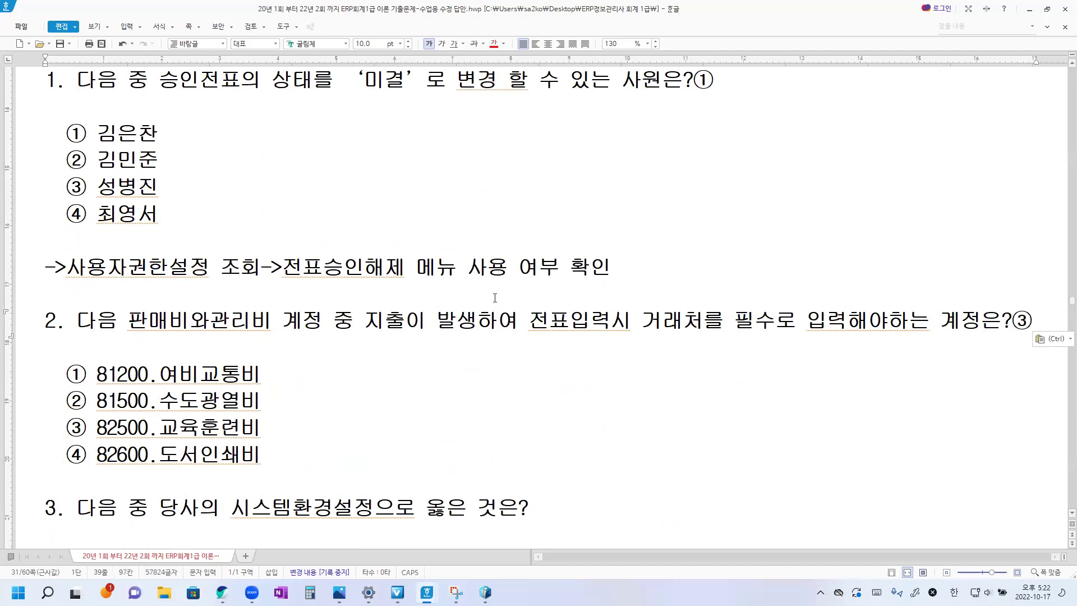
scroll(340, 305, "down", 9)
scroll(340, 304, "down", 3)
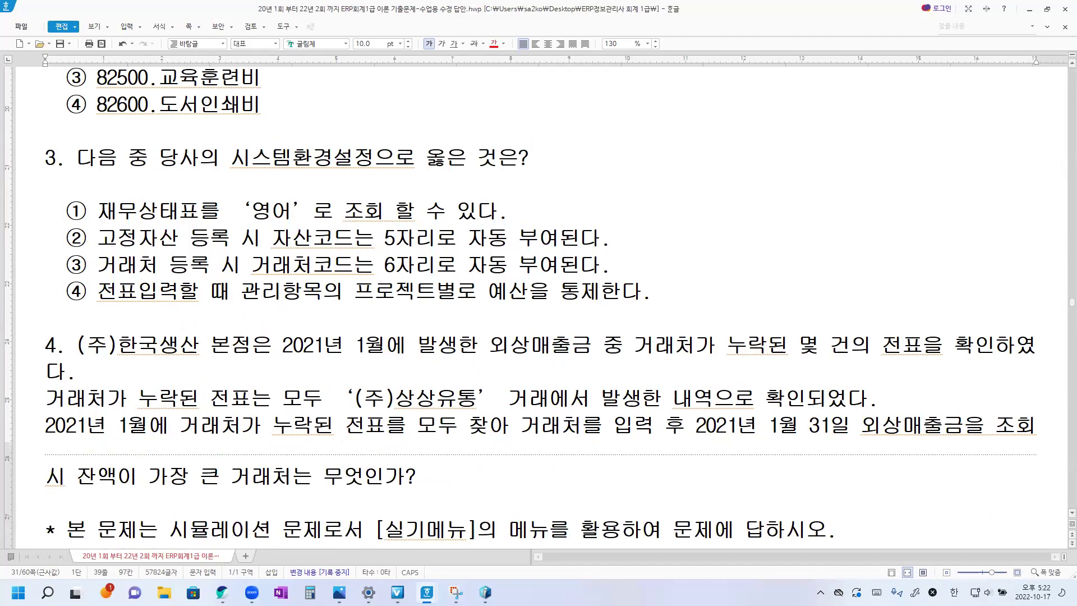
Set the display resolution to 1366 × 768 in Windows Settings, keep the change and return to the Hangul exam document
left_click(368, 592)
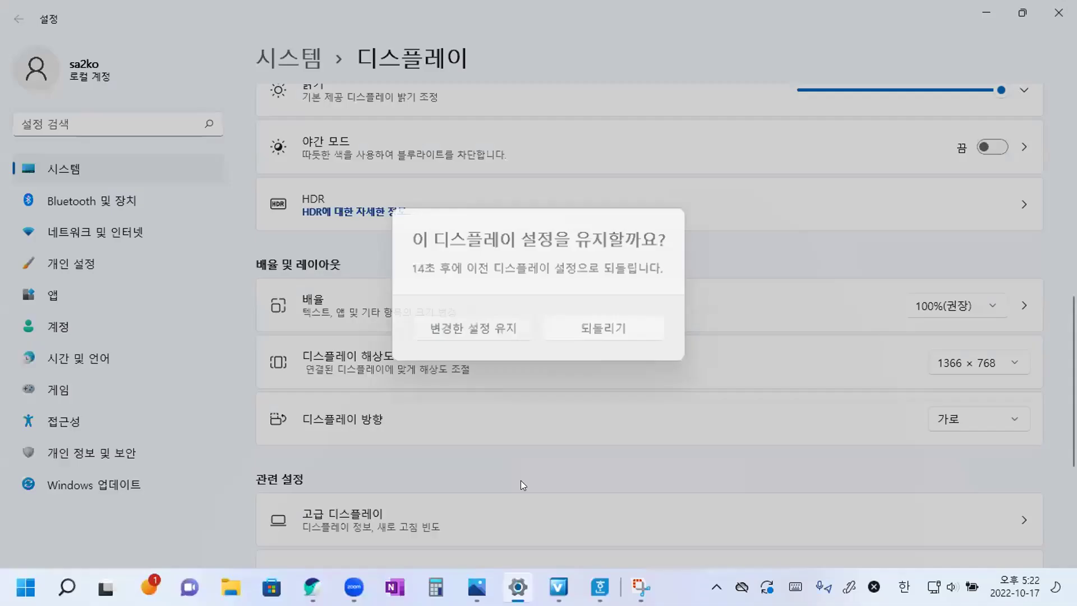
left_click(479, 325)
left_click(518, 587)
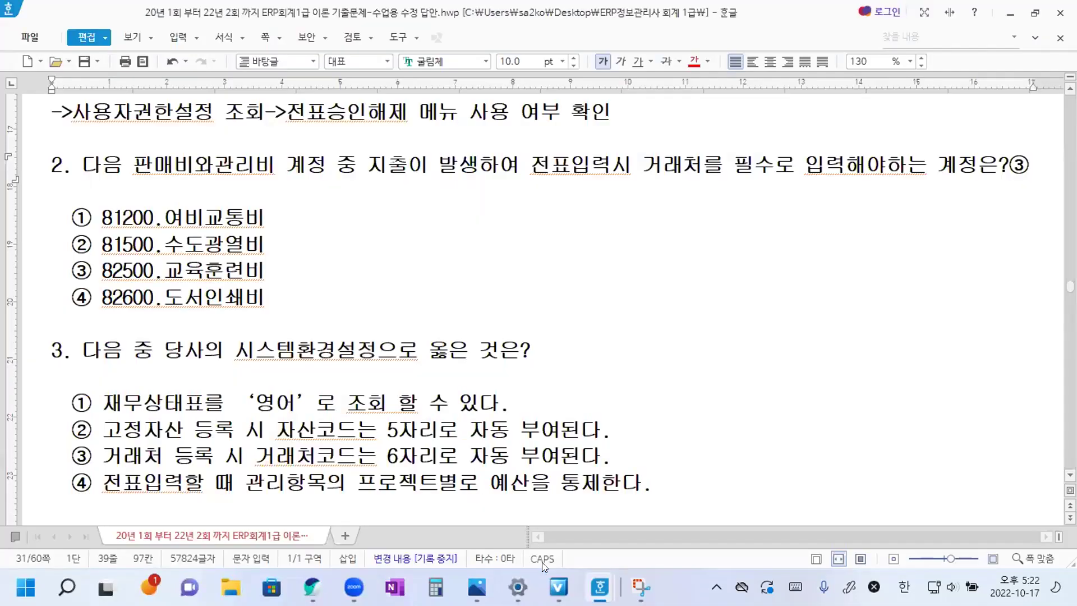
Bring up iCUBE 핵심ERP again from its shortcut on the Windows desktop
mouse_move(559, 586)
mouse_move(600, 587)
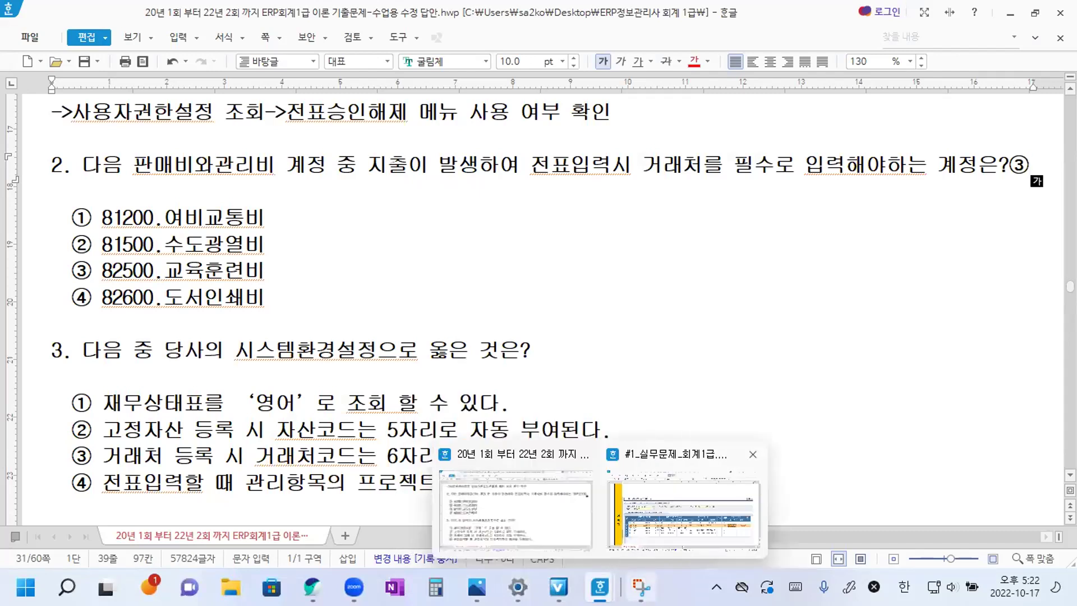
key("super+d")
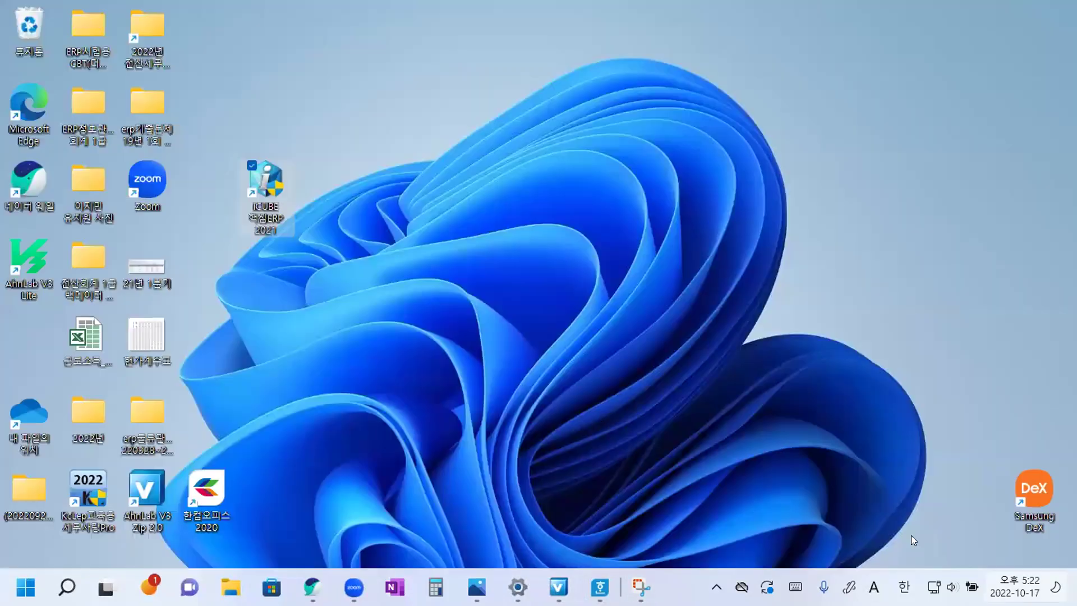
double_click(269, 195)
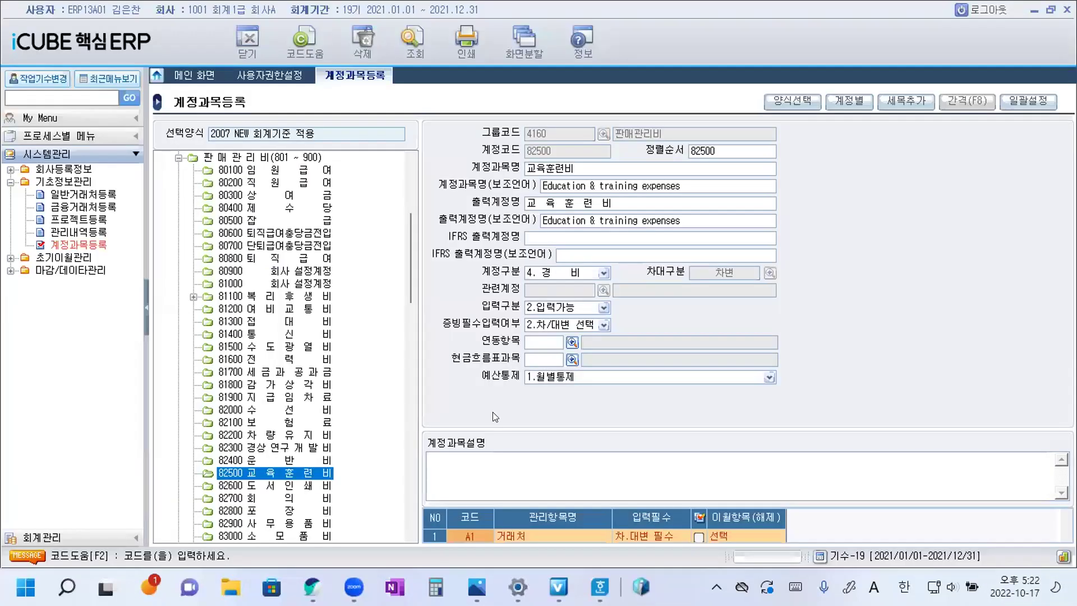
Collapse 기초정보관리, open 시스템환경설정 under 회사등록정보, and filter the settings by 조회구분 2. 회계
left_click(10, 182)
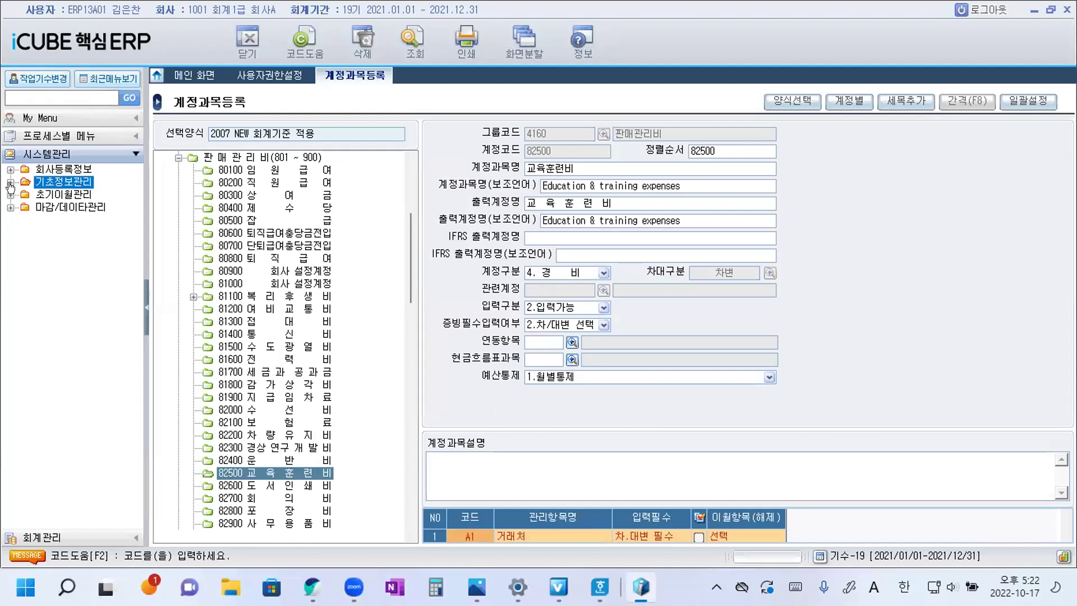
double_click(56, 170)
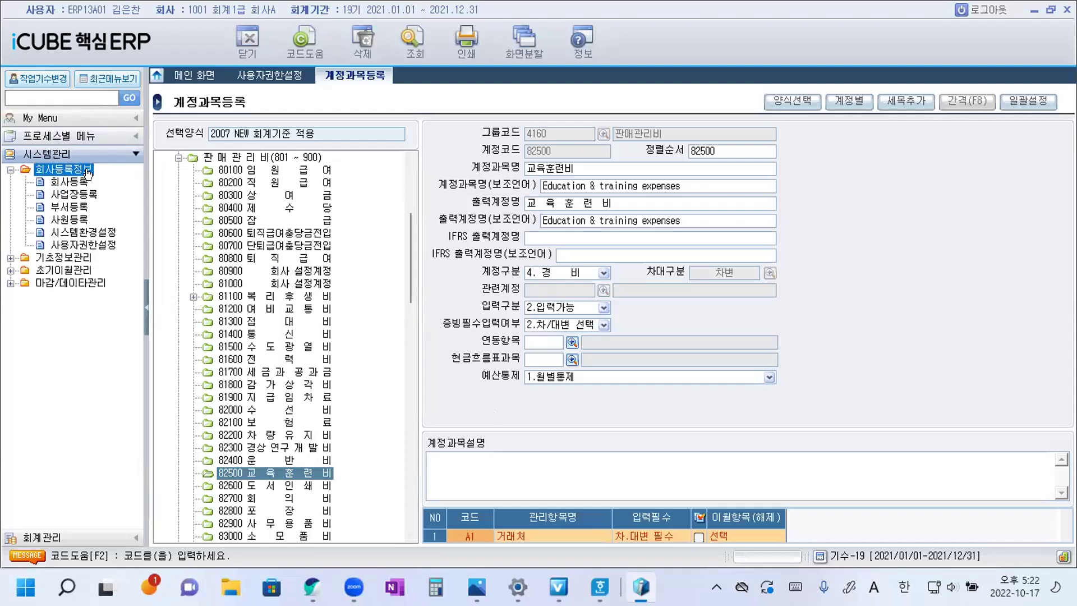
left_click(93, 236)
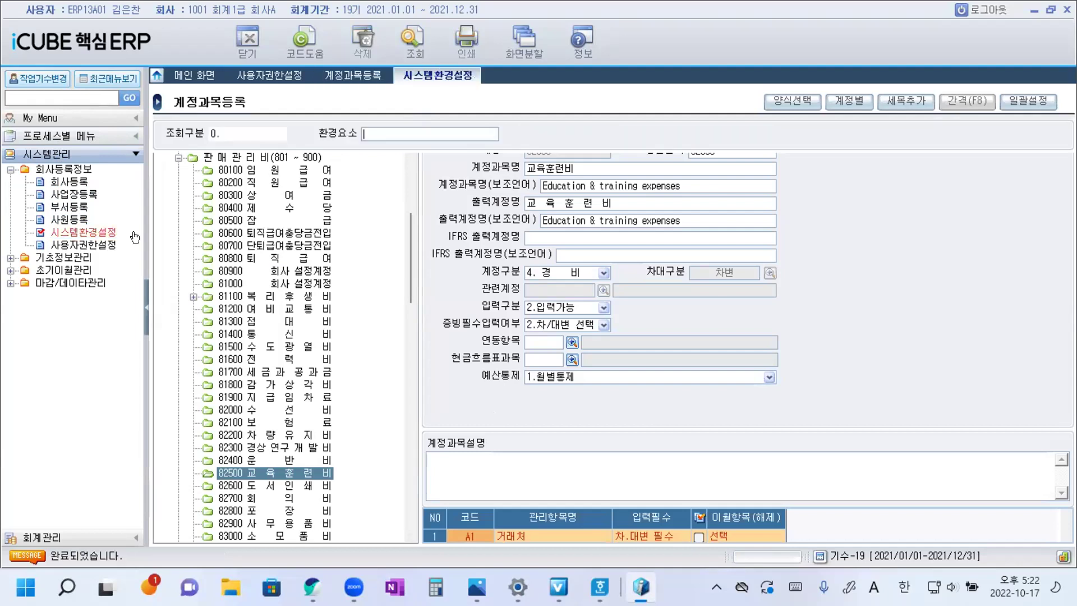
left_click(281, 134)
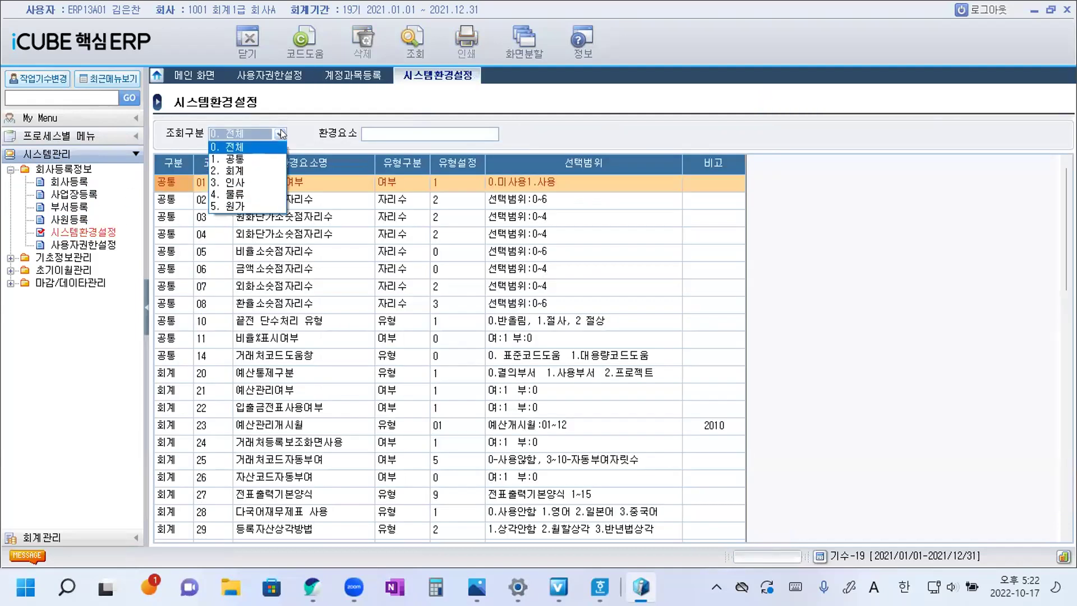
left_click(256, 169)
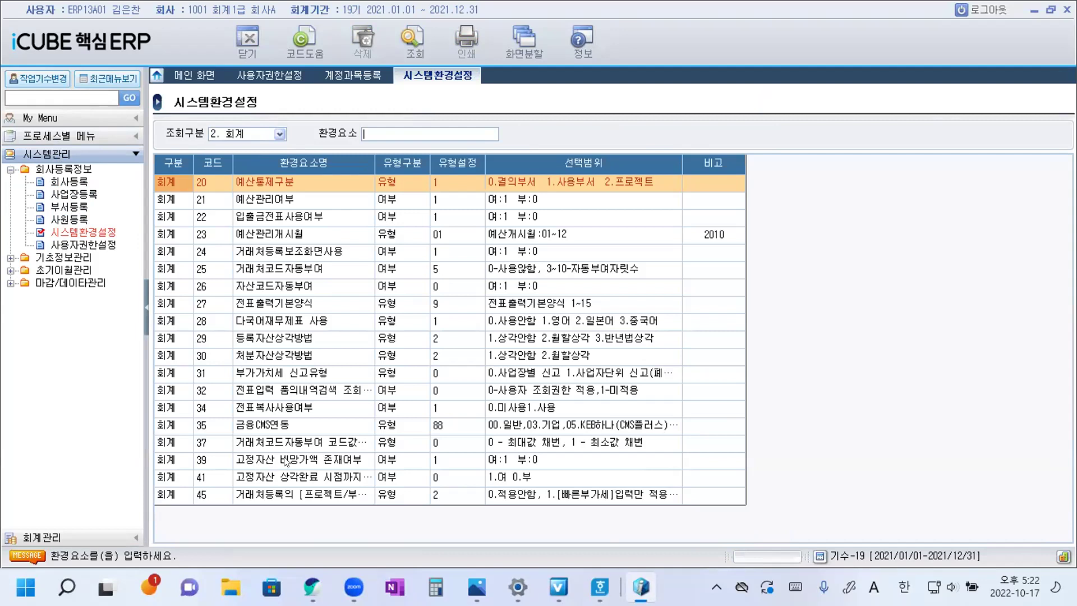
Check the 유형설정 values for 다국어재무제표 사용, 등록자산상각방법, 자산코드자동부여, 거래처코드자동부여 and 예산통제구분
left_click(292, 320)
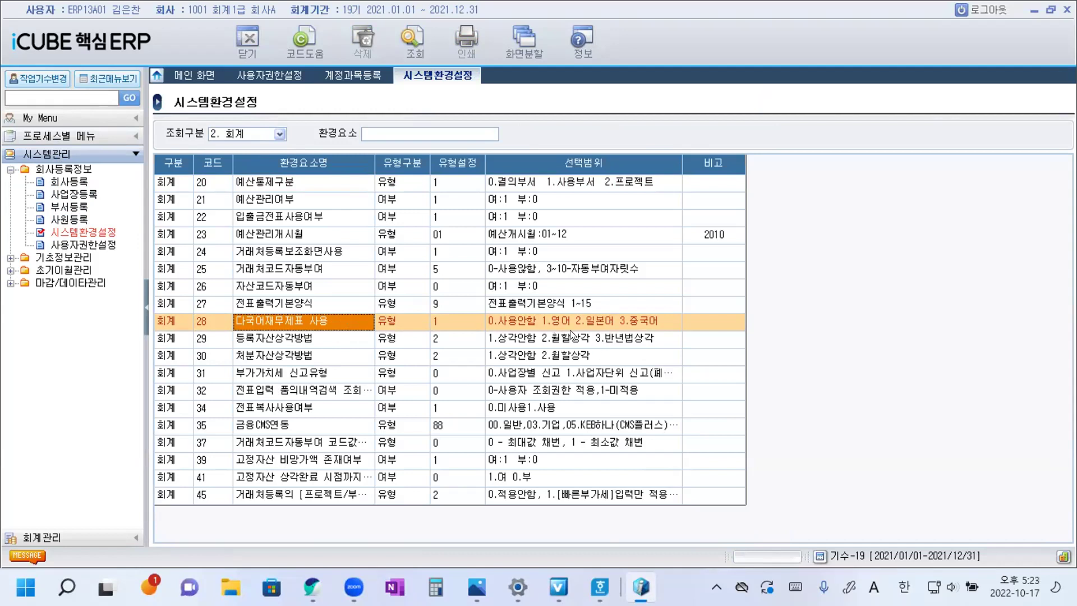
left_click(272, 338)
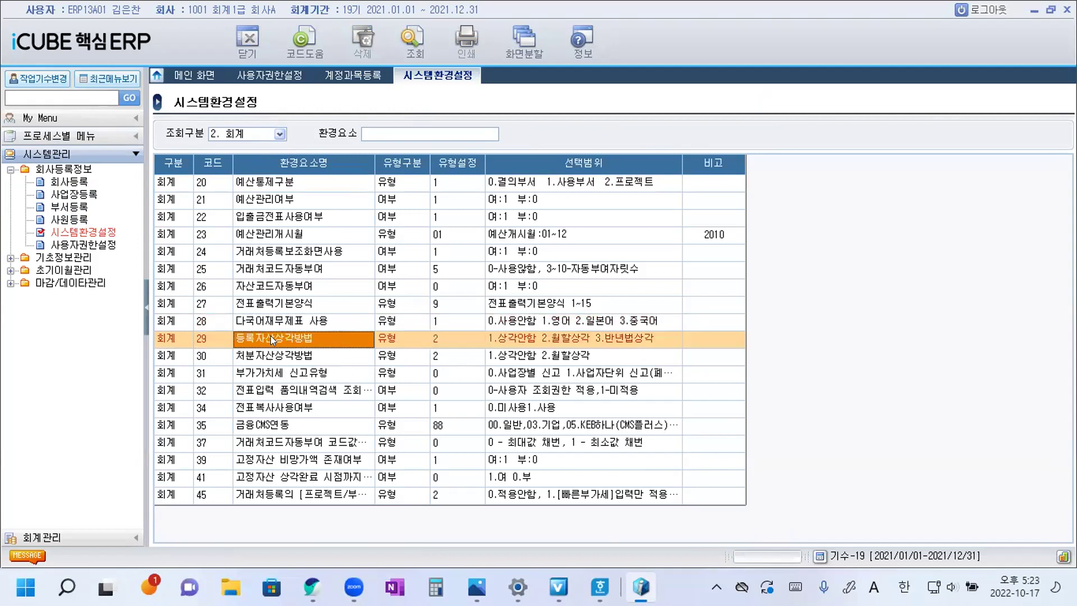
left_click(280, 285)
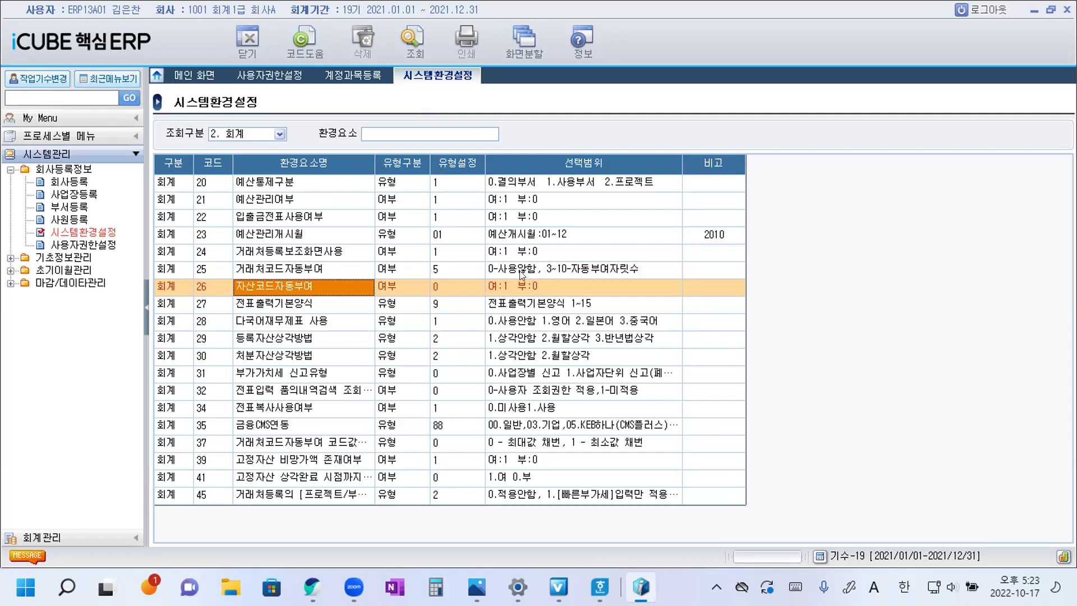
left_click(345, 271)
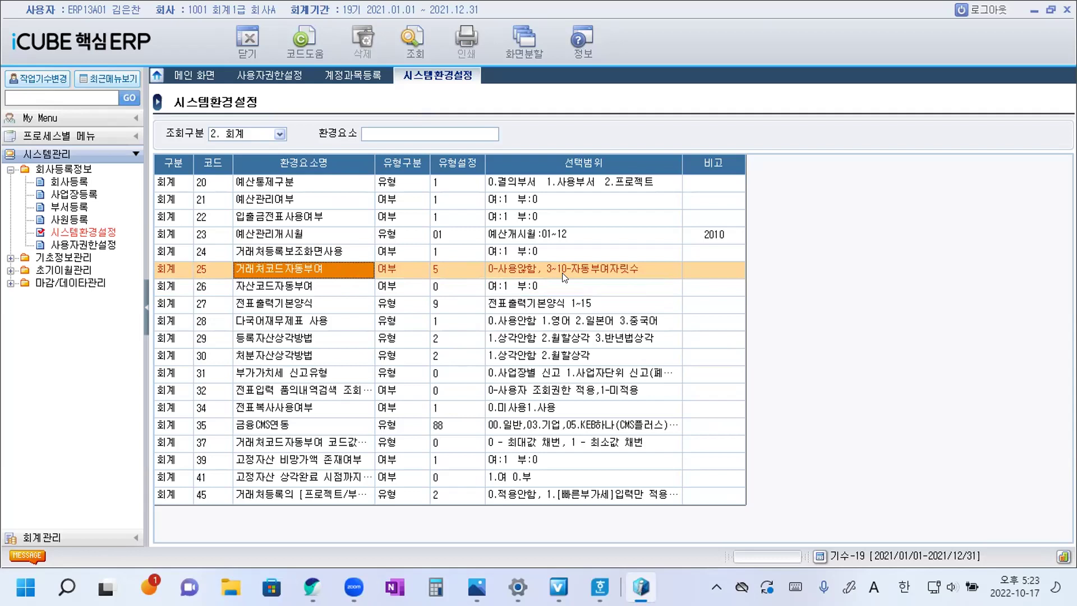
left_click(296, 183)
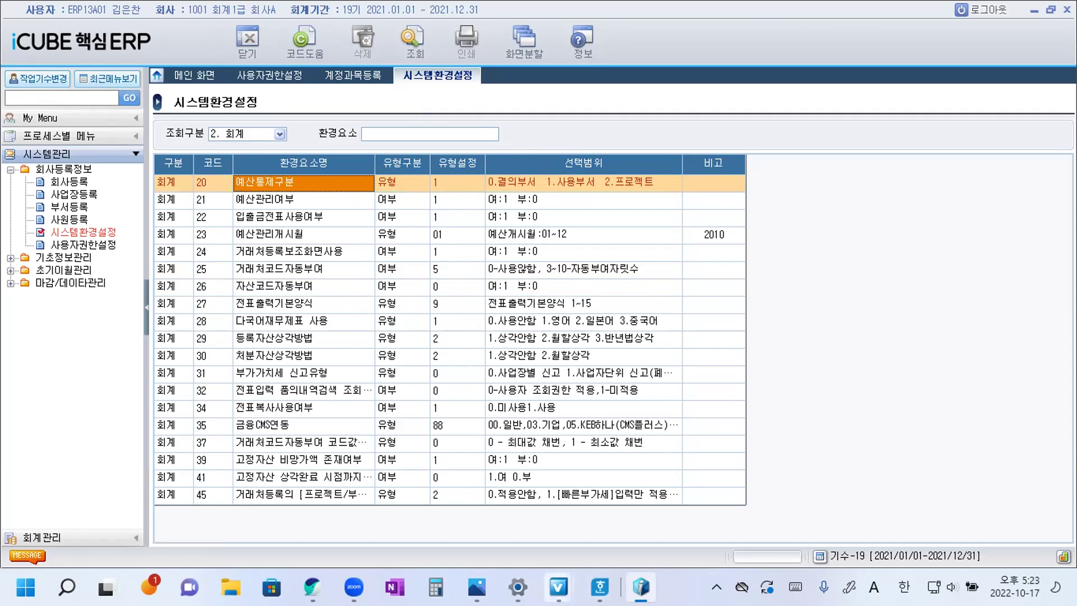
Switch to the Hangul exam document and copy the ① symbol to the end of question 3 as its answer
mouse_move(599, 587)
left_click(477, 504)
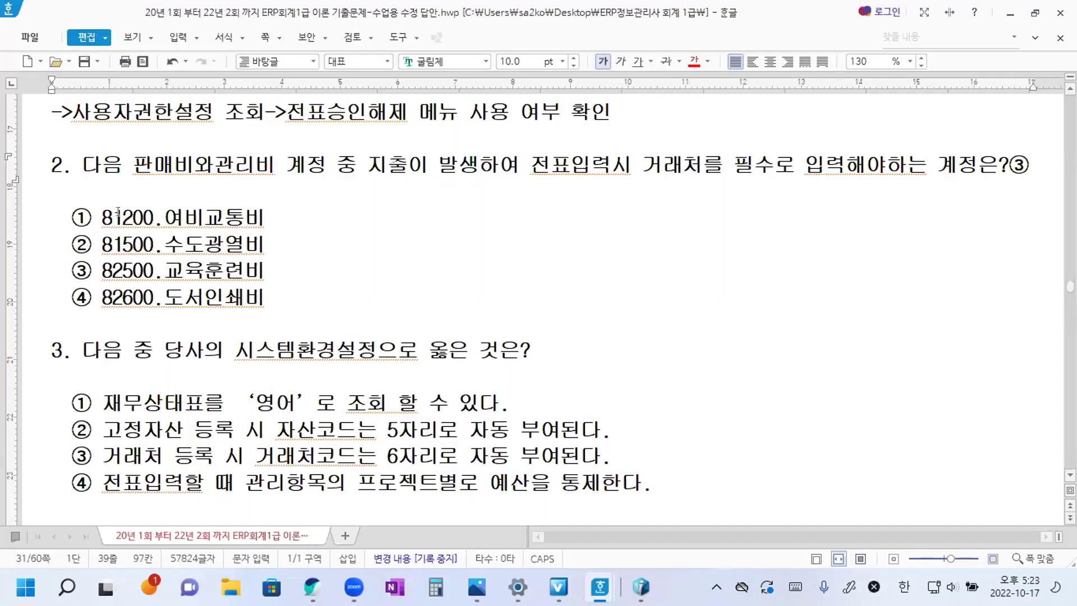
mouse_move(73, 215)
left_mouse_down()
mouse_move(108, 214)
mouse_move(91, 213)
left_mouse_up()
key("ctrl+c")
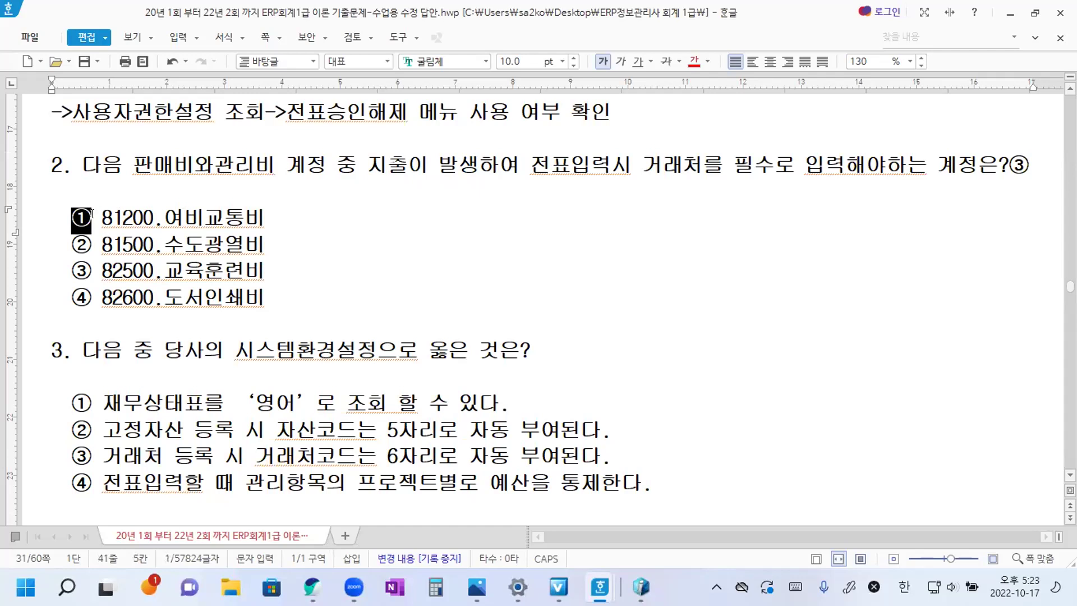
scroll(941, 195, "down", 2)
left_click(563, 260)
key("ctrl+v")
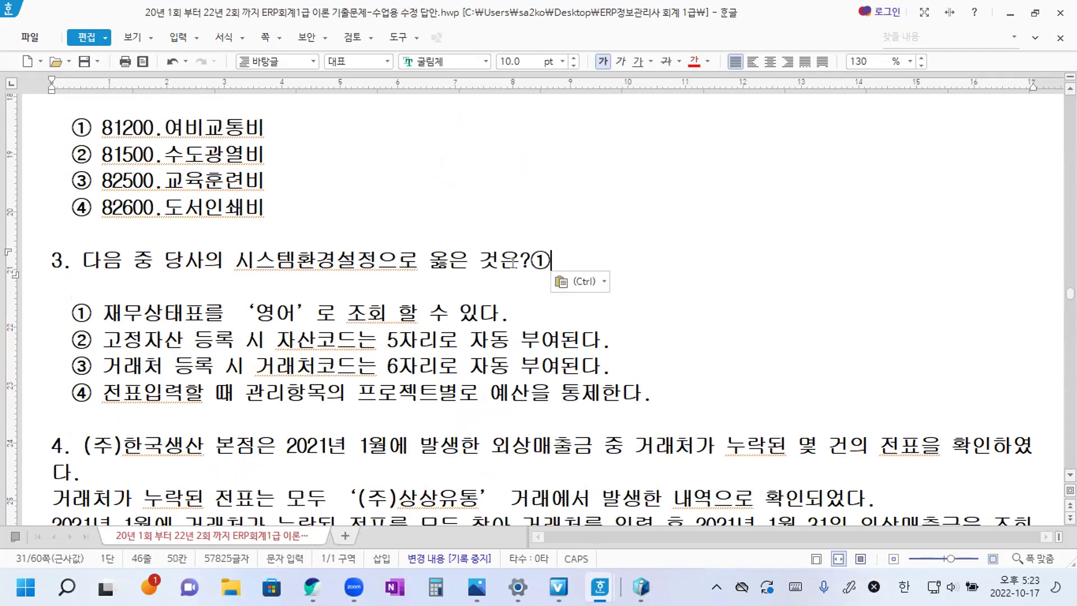
Remove the line break after the first sentence of question 4 and place the cursor at the end of the question
scroll(438, 275, "down", 4)
scroll(141, 252, "up", 2)
scroll(141, 252, "down", 2)
left_click(120, 295)
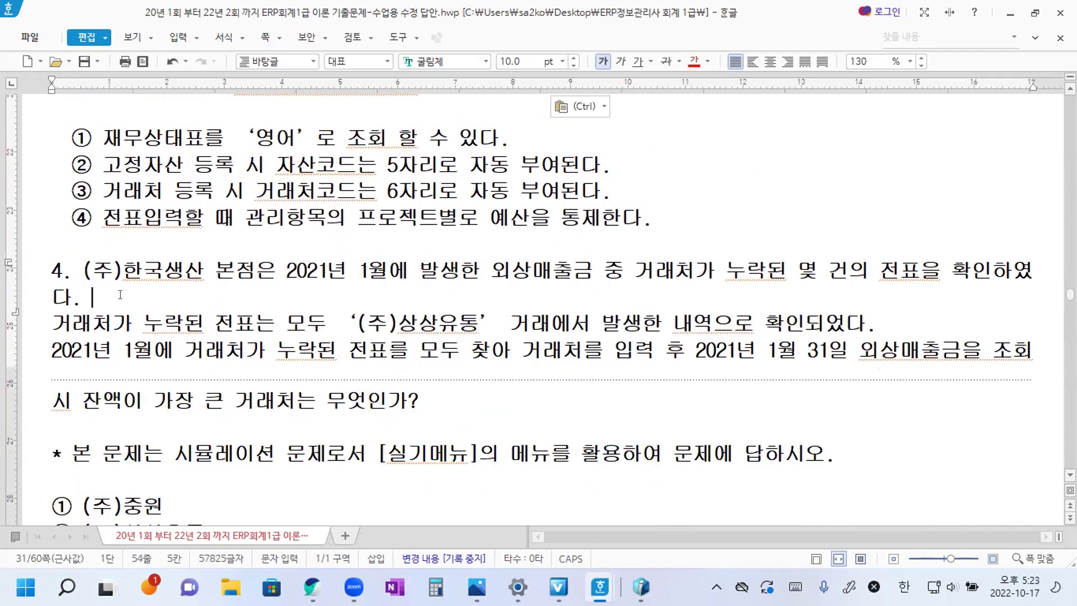
key("Delete")
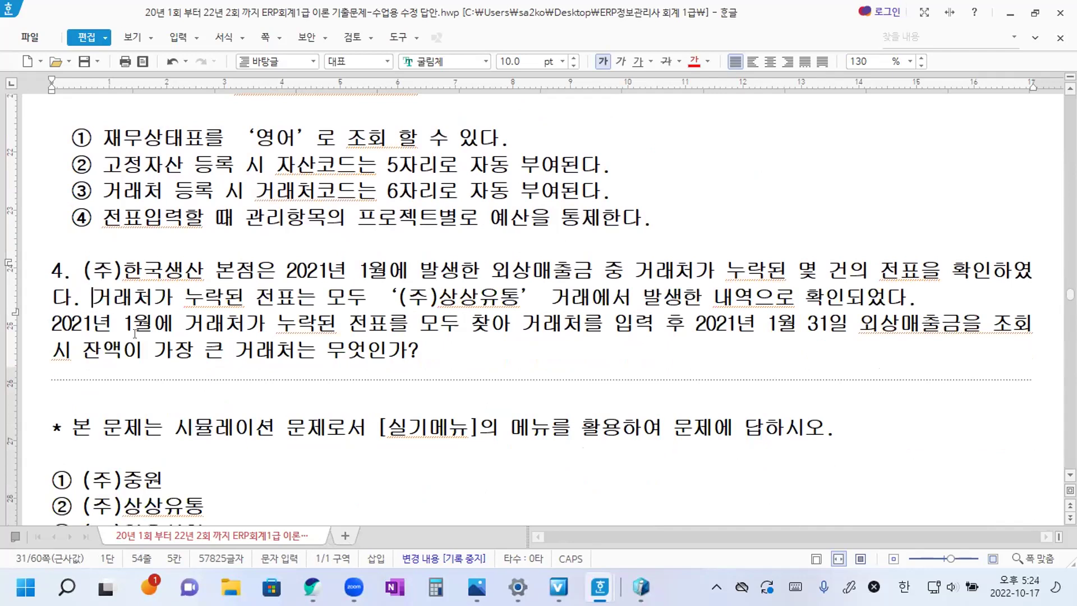
left_click(437, 344)
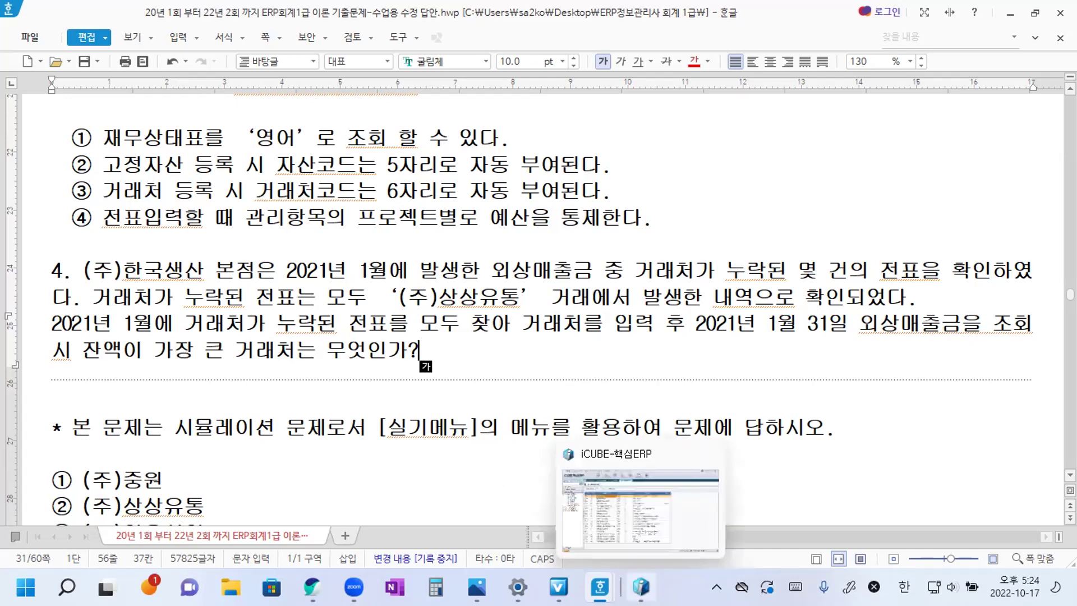
Switch to iCUBE 핵심ERP, open 전표입력 under 전표/장부관리 in 회계관리, and set the month to 1
left_click(641, 587)
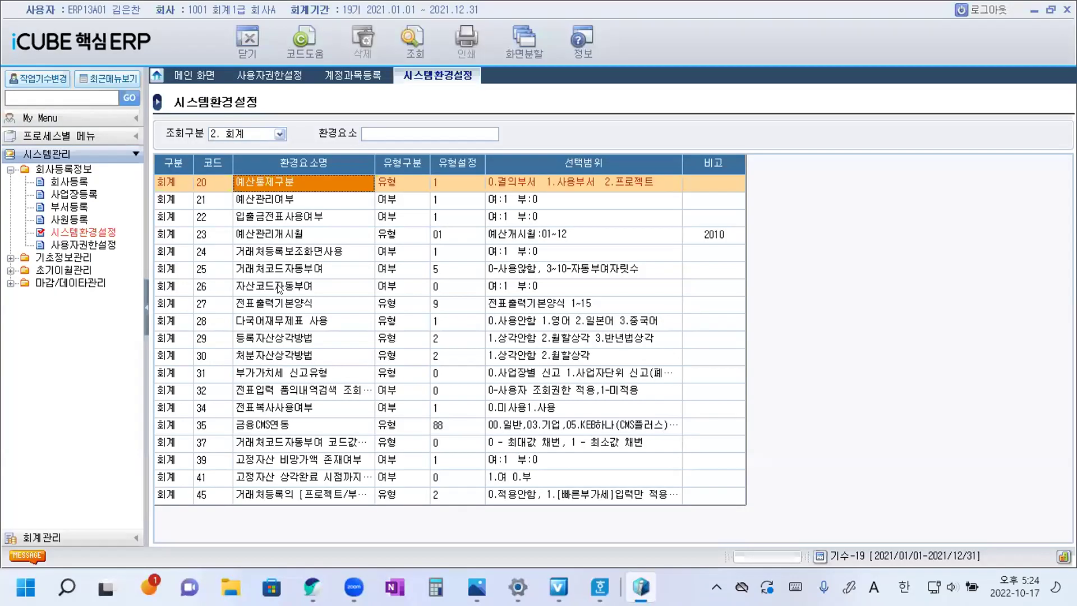
left_click(10, 170)
left_click(48, 539)
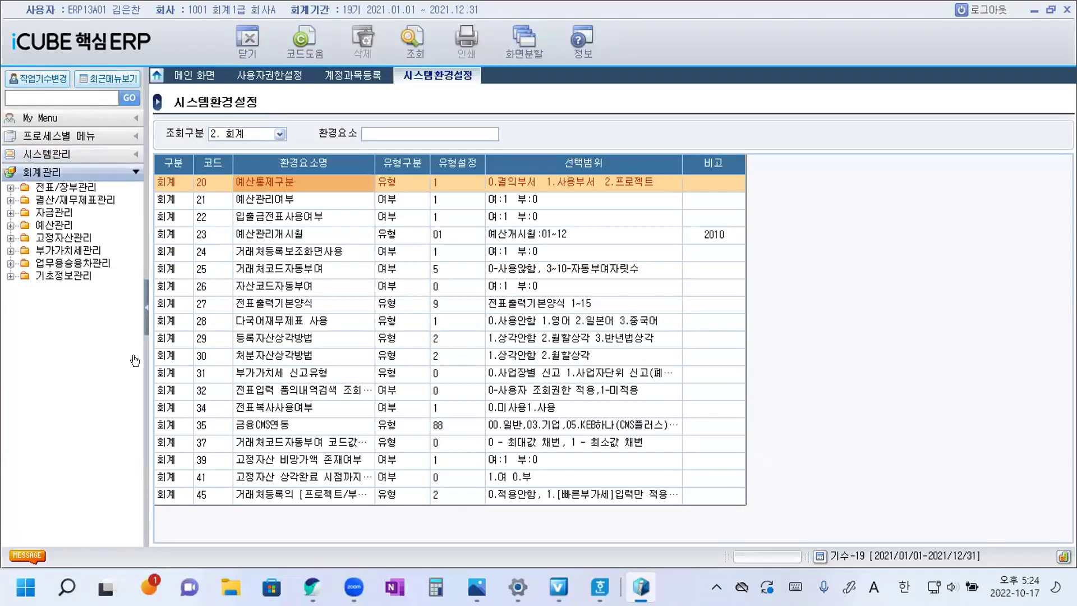
double_click(71, 187)
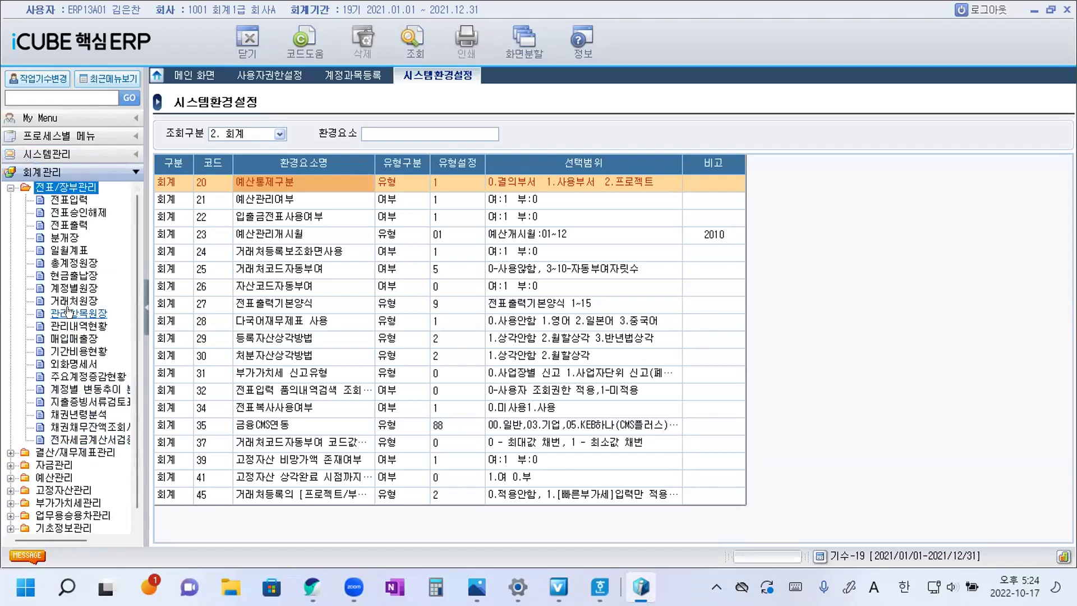
left_click(71, 200)
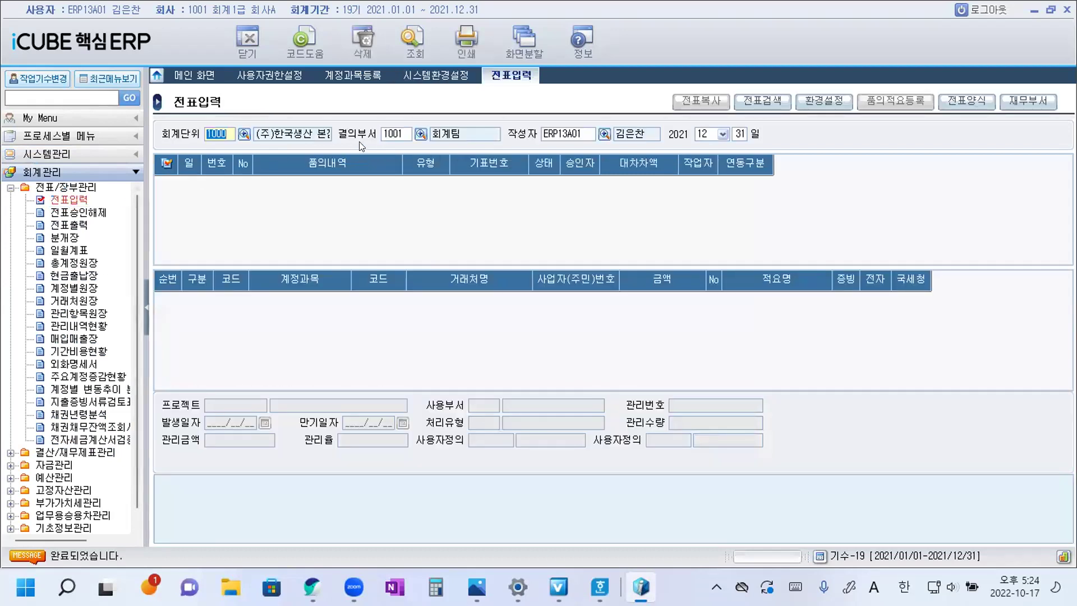
left_click(703, 137)
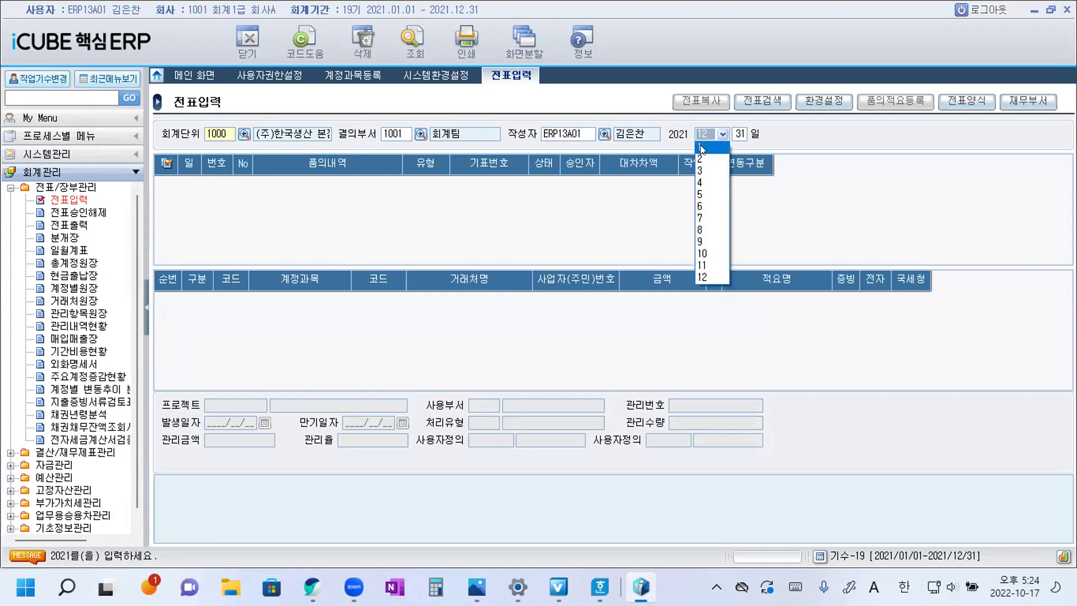
left_click(701, 148)
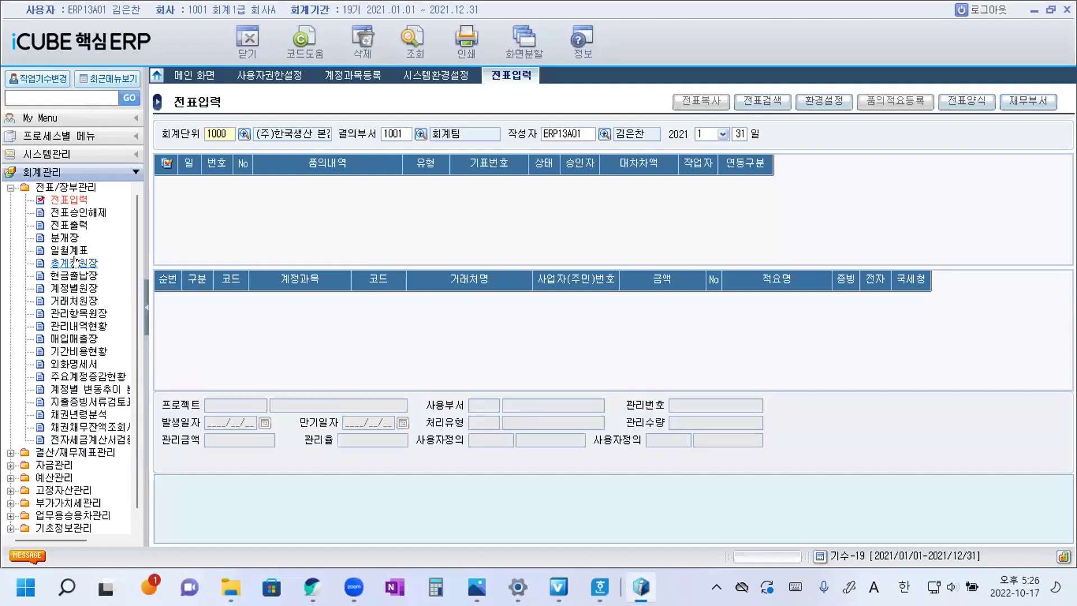
Open 거래처원장 on the 잔액 view and set the 계정과목 to 10800 외상매출금
left_click(71, 301)
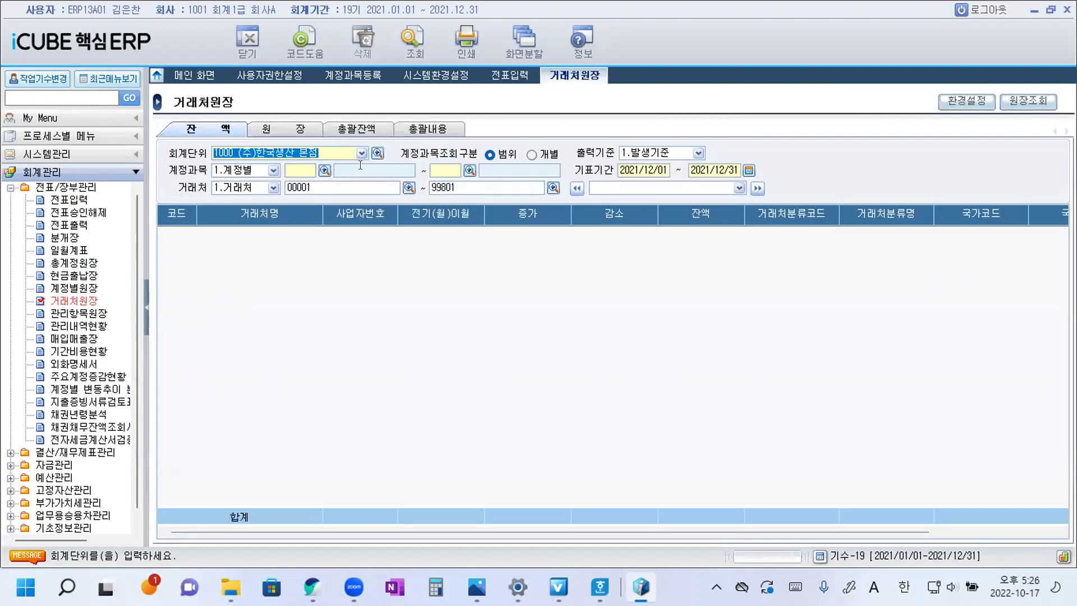
left_click(324, 171)
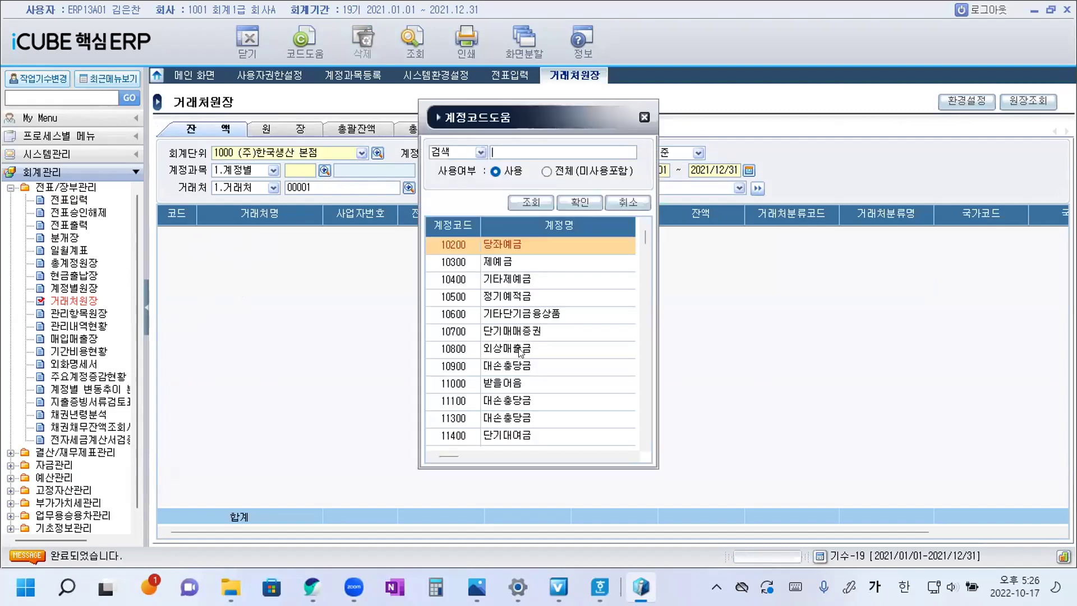
double_click(520, 349)
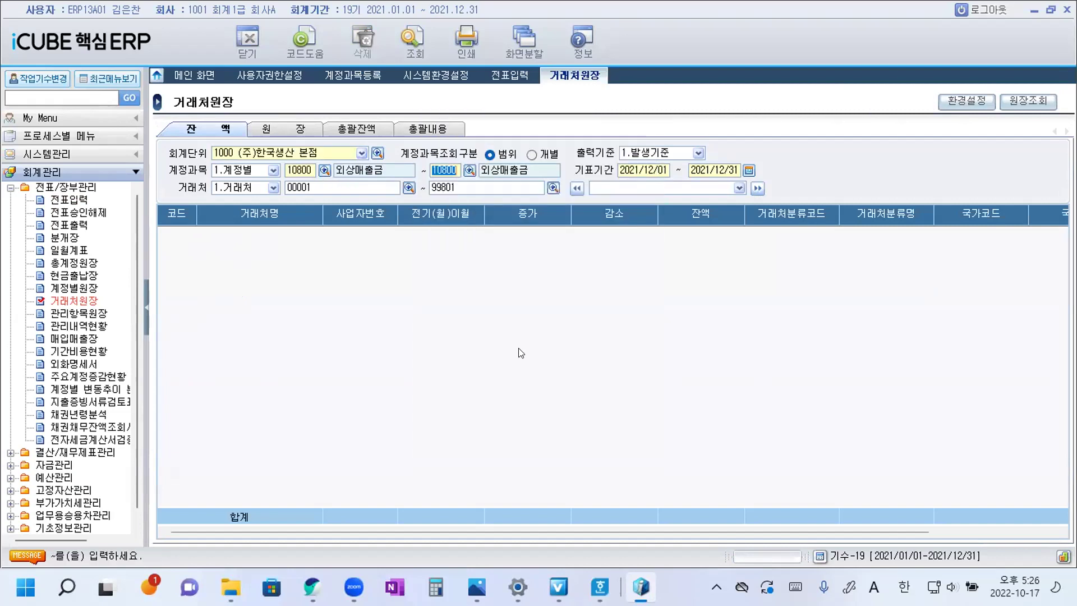
Set the 기표기간 to 2021/01/01 ~ 2021/01/31 and run the 거래처원장 balance query
left_click(748, 170)
left_click(379, 230)
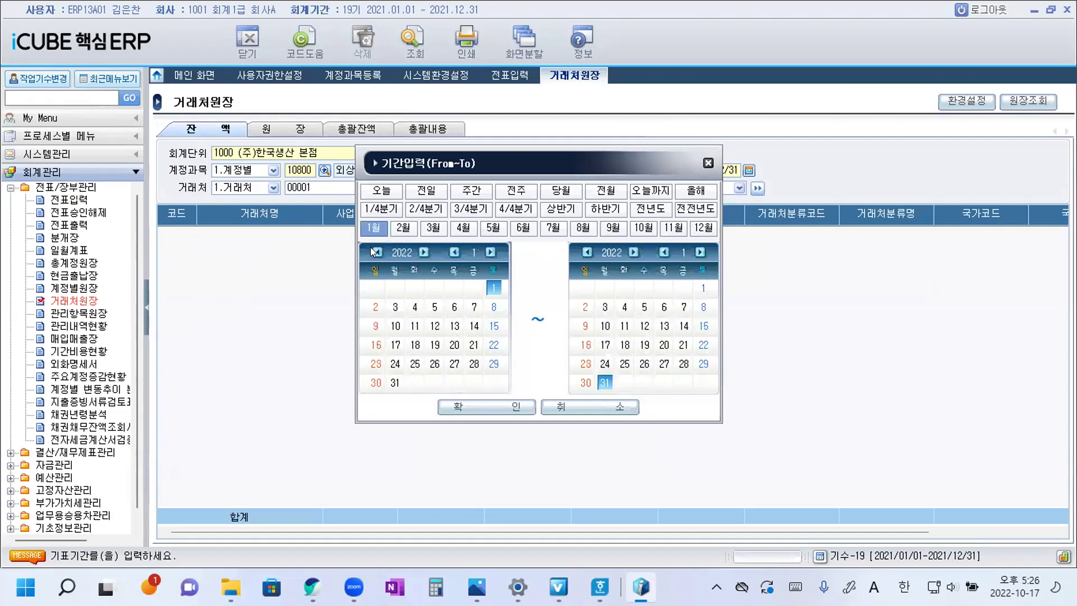
left_click(585, 254)
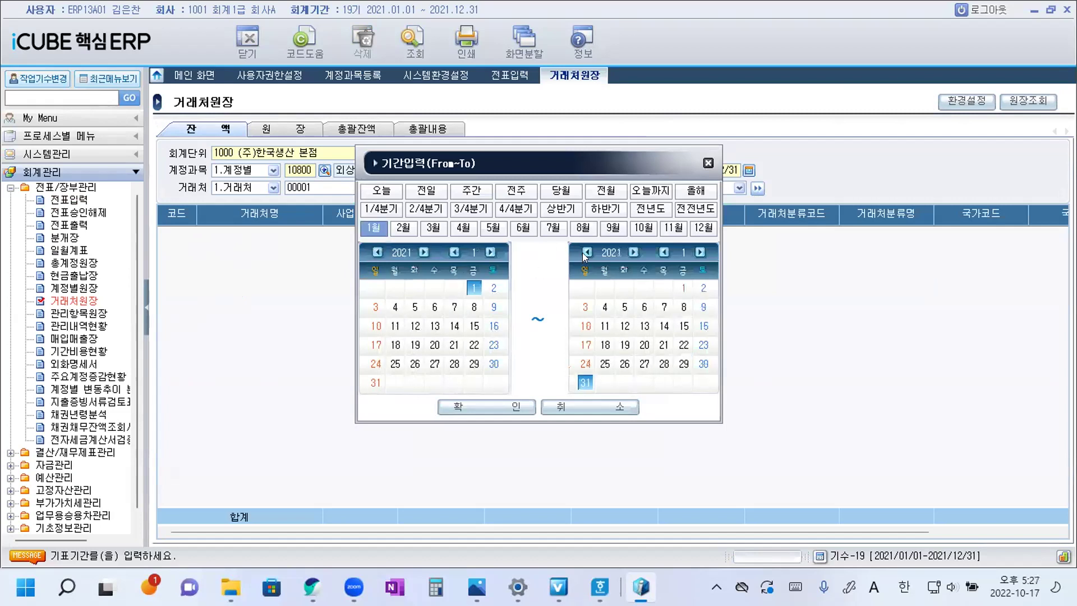
left_click(497, 406)
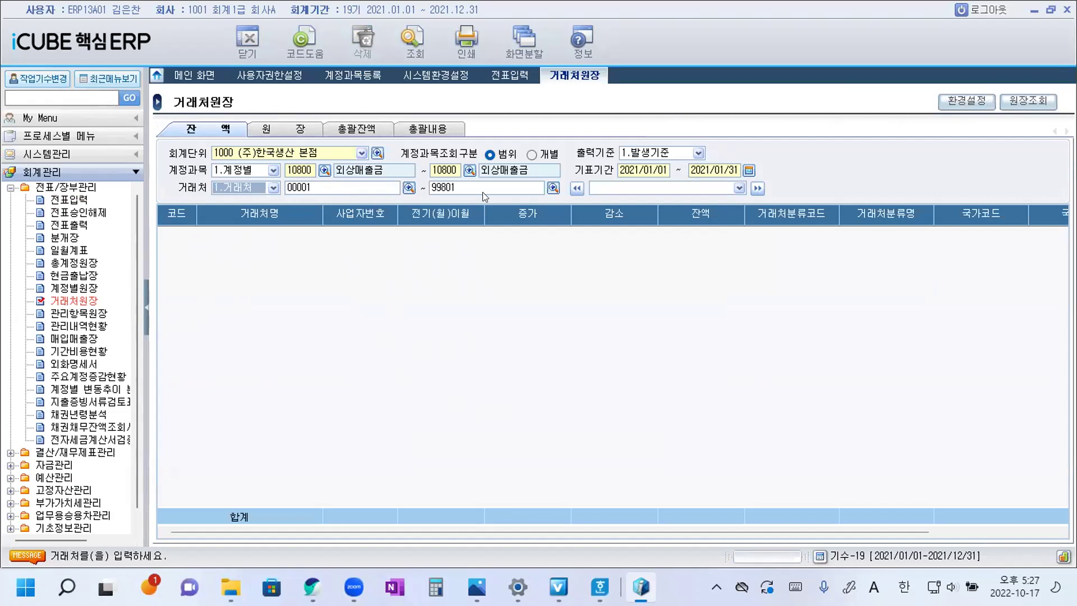
left_click(415, 40)
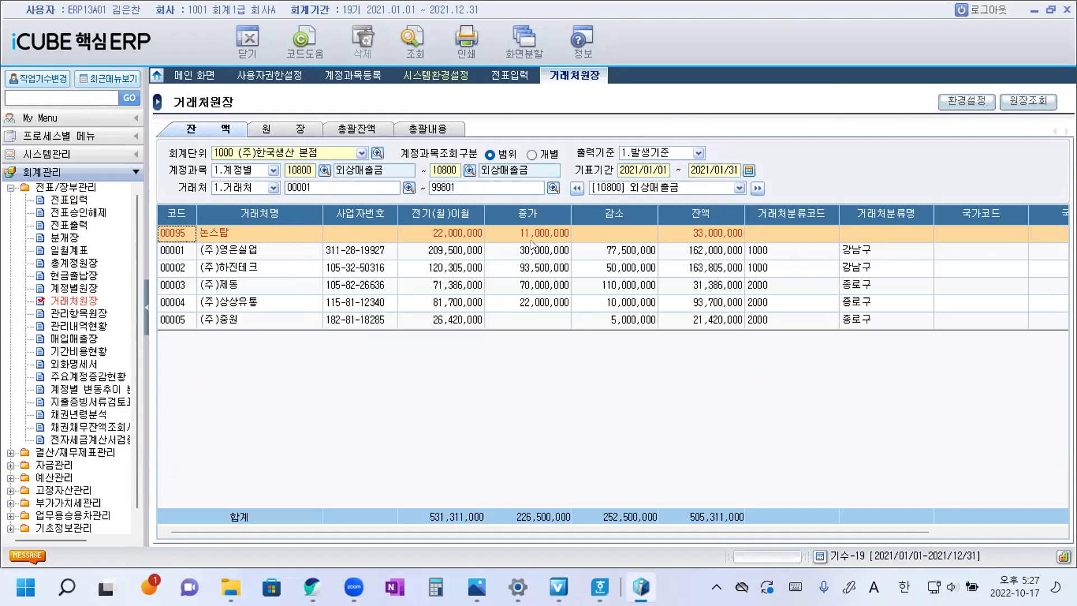
Clear both the start and end codes of the 거래처 range in 거래처원장
left_click(327, 185)
key("BackSpace")
left_click(461, 185)
key("BackSpace")
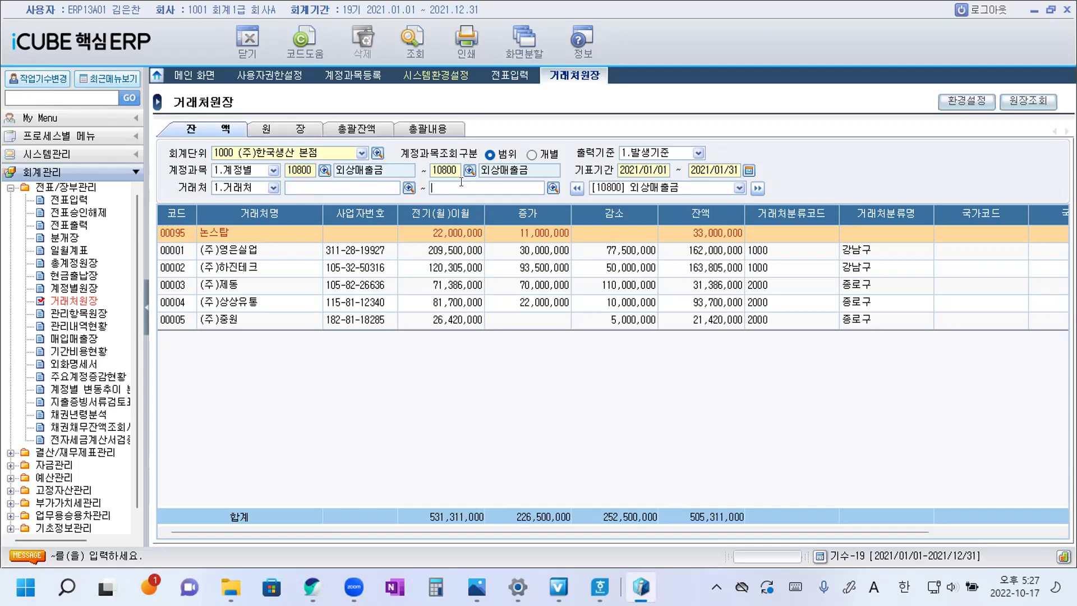
Query the 거래처원장 balances without a 거래처 range, open the uncoded entry's ledger, and open its 2021/01/26 외상매출금 voucher
left_click(412, 42)
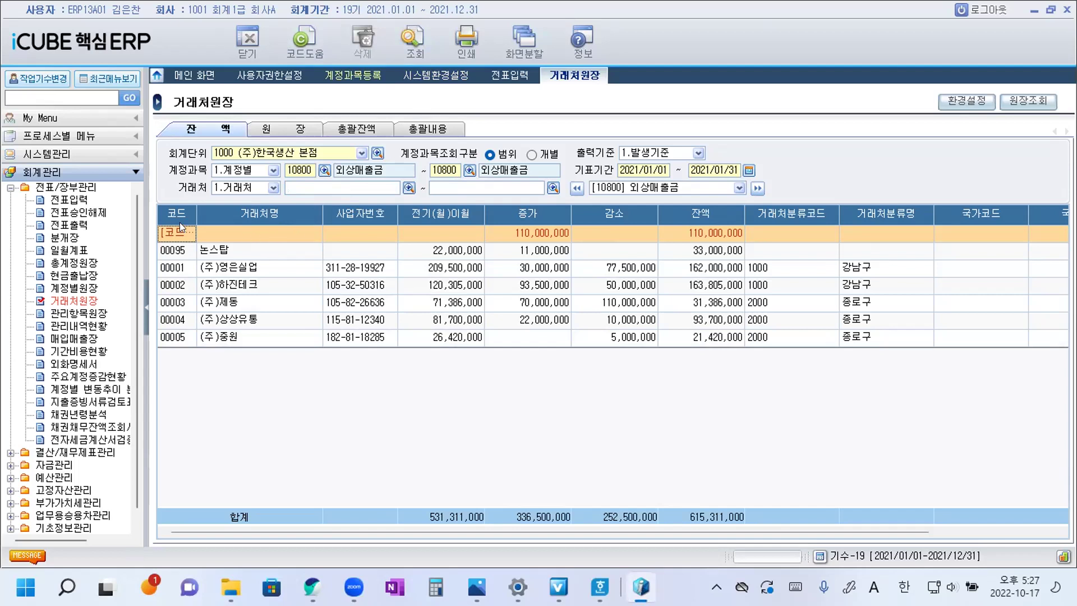
double_click(537, 229)
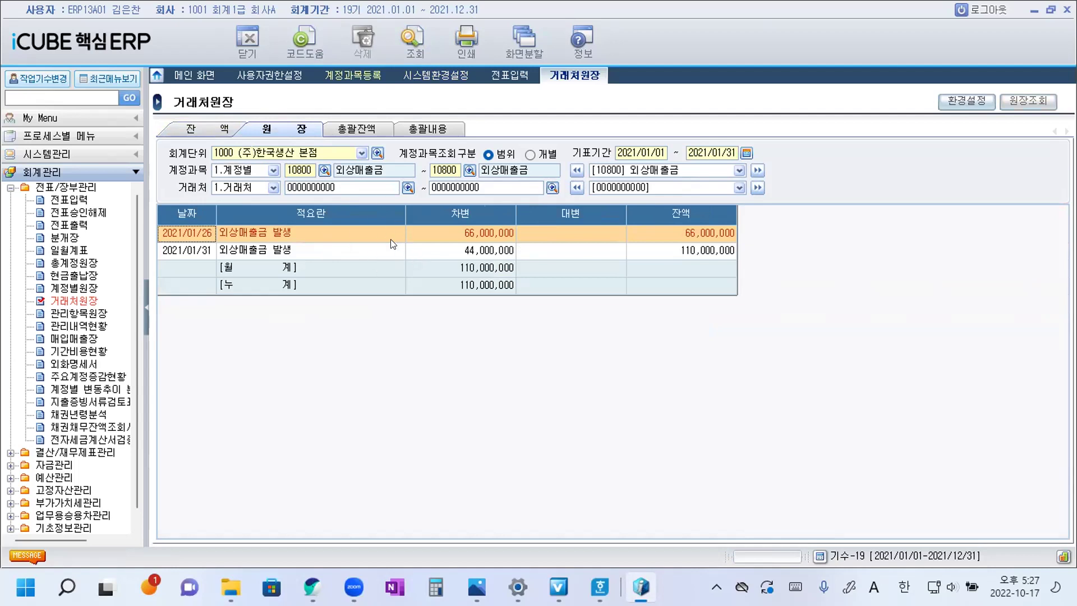
double_click(359, 232)
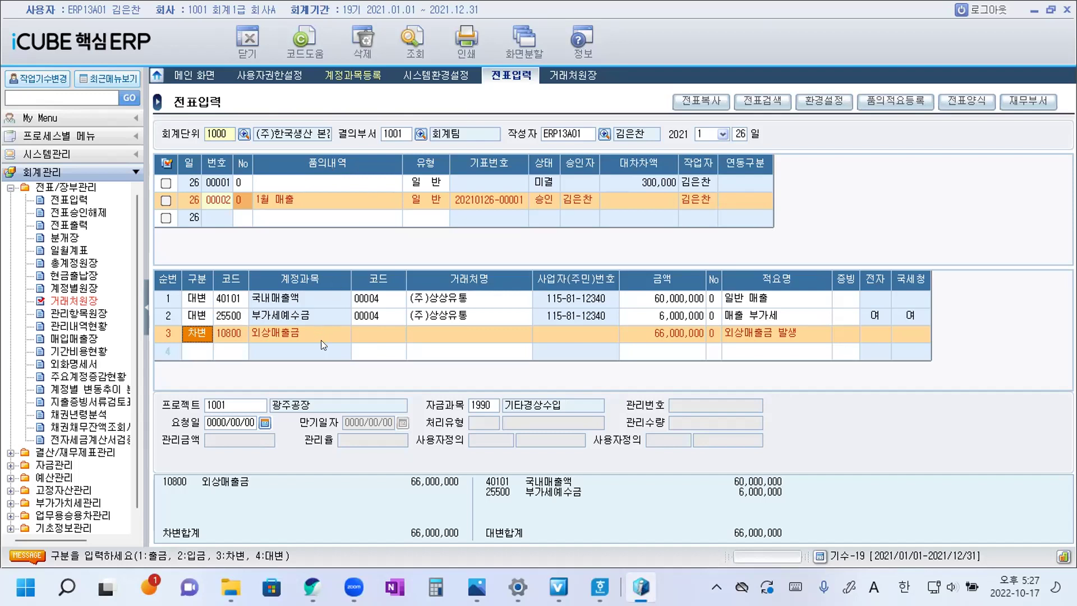
Assign 거래처 00004 (주)상상유통 to the 외상매출금 line of the 1/26 voucher 00002 and save the line
left_click(372, 336)
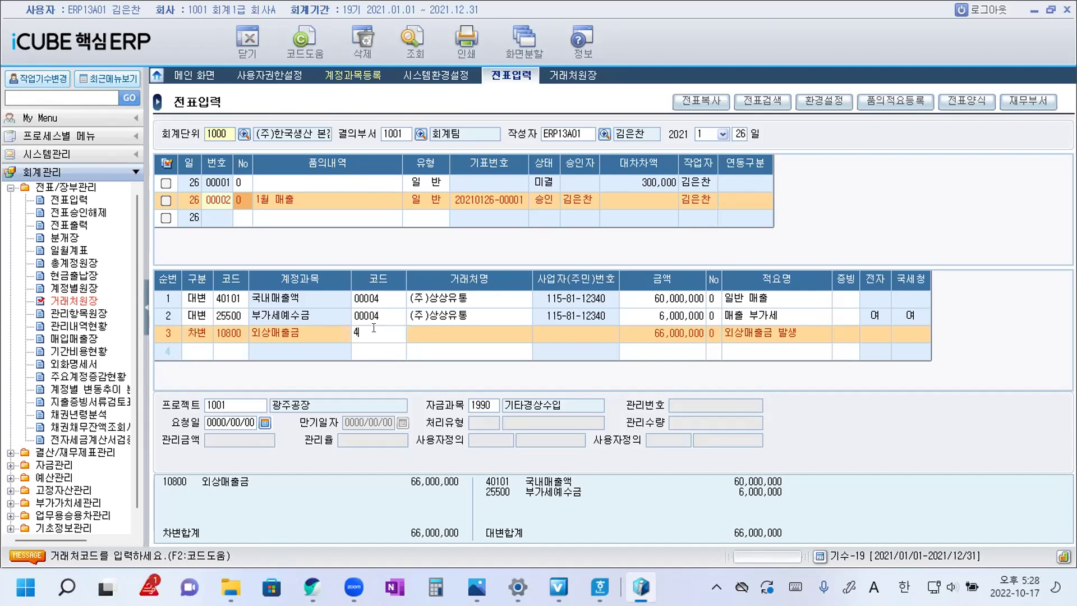
type("4")
key("Return")
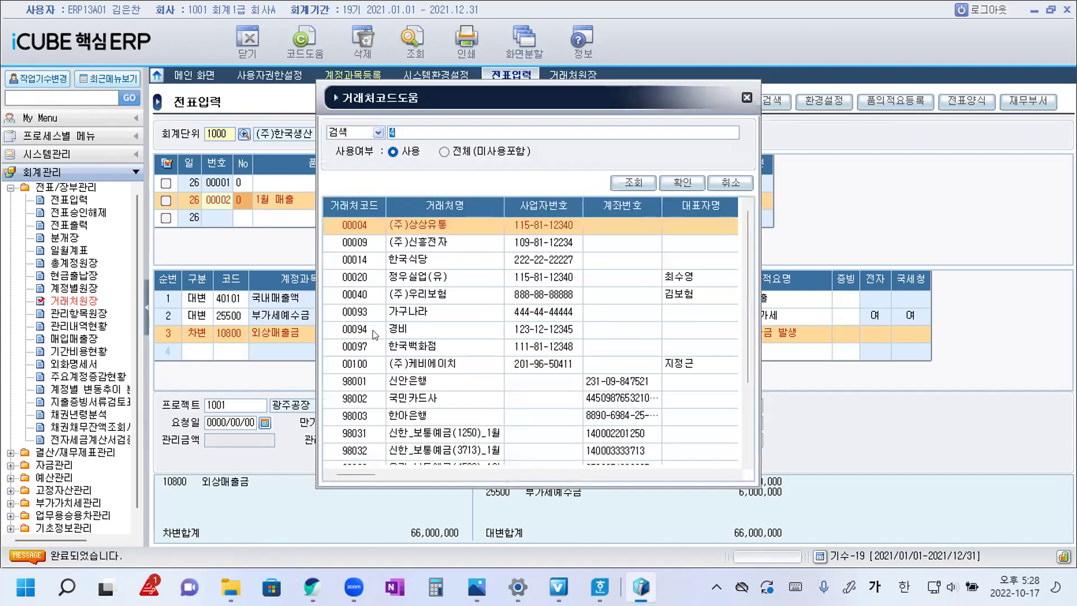
key("Return")
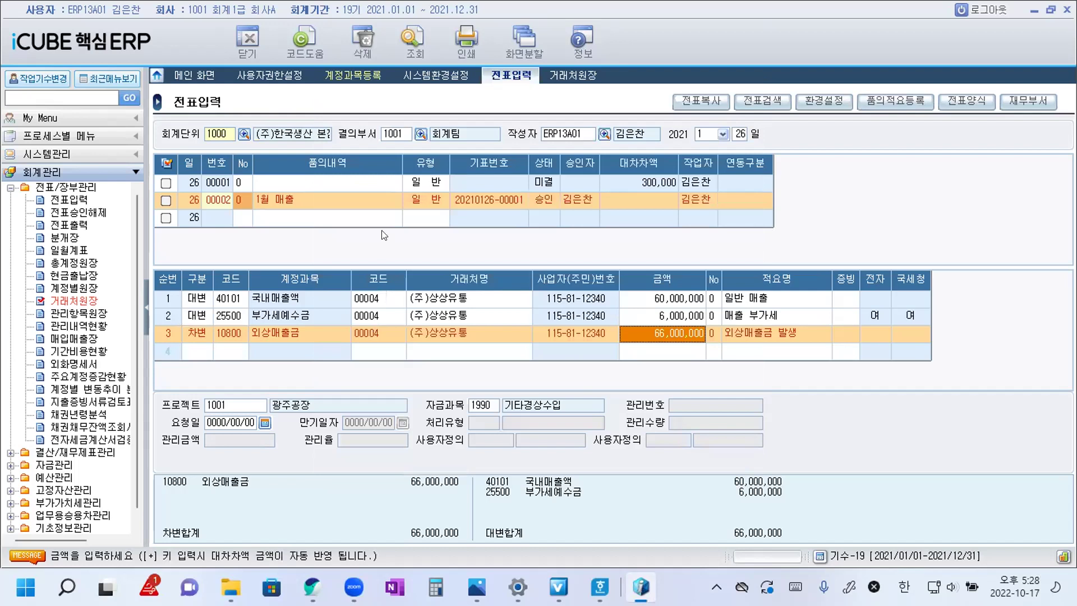
left_click(290, 217)
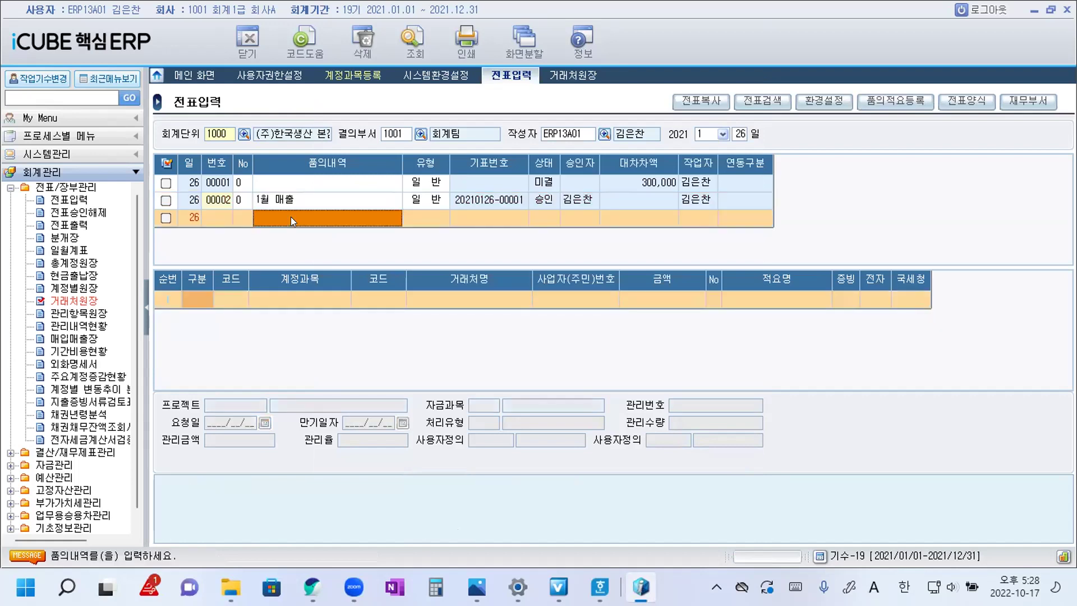
left_click(304, 202)
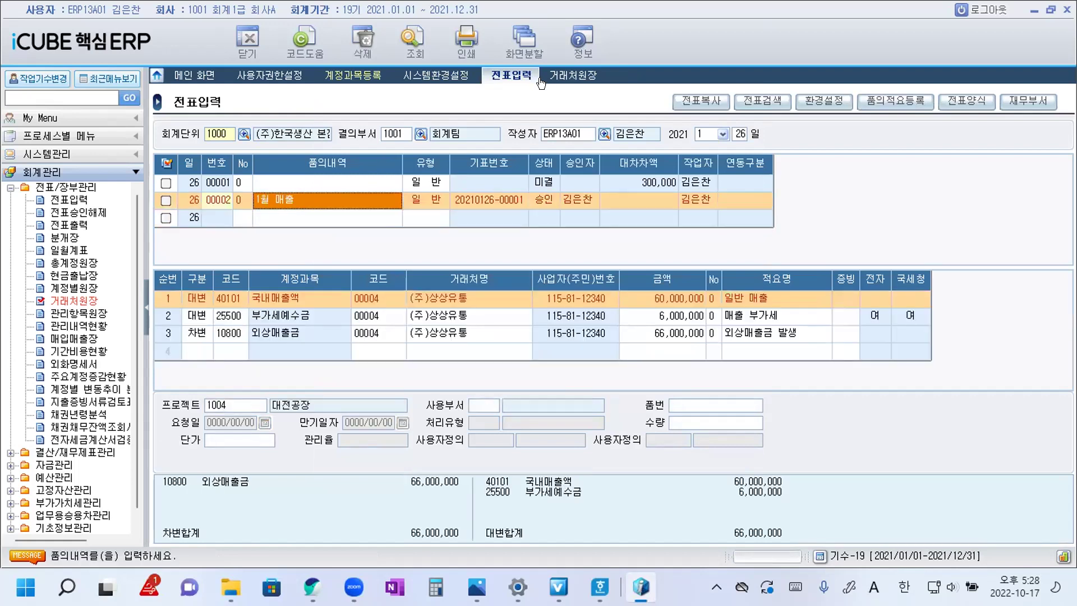
Return to the 거래처원장 ledger and open the voucher behind the 2021/01/31 외상매출금 발생 entry
left_click(576, 81)
left_click(336, 249)
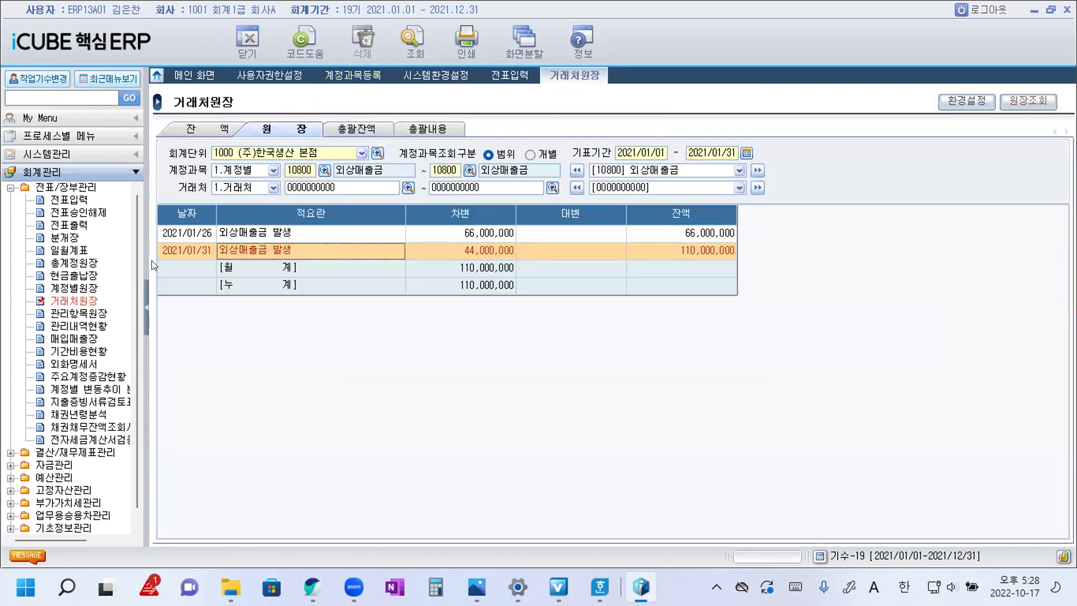
double_click(317, 249)
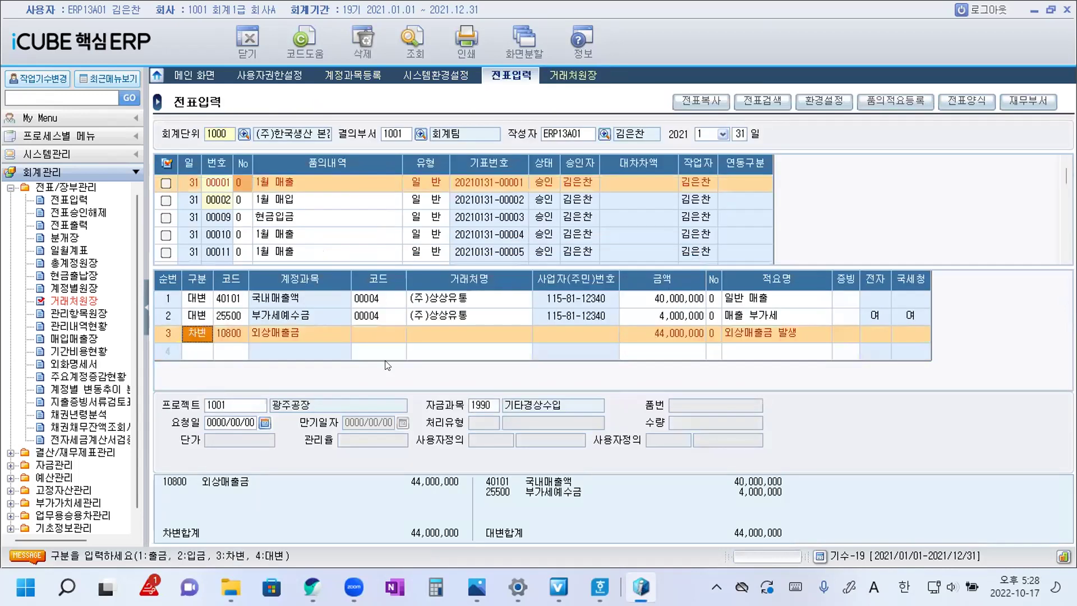
Assign 거래처 00004 (주)상상유통 to the 외상매출금 line of the 1/31 voucher 00001 and save the line
left_click(380, 333)
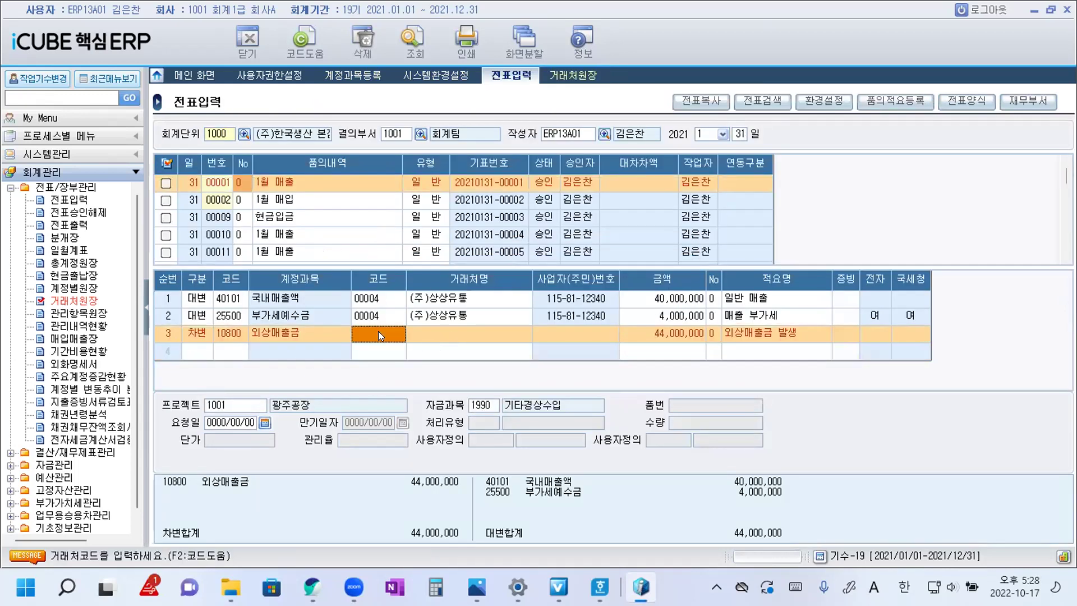
type("4")
key("Return")
key("Return")
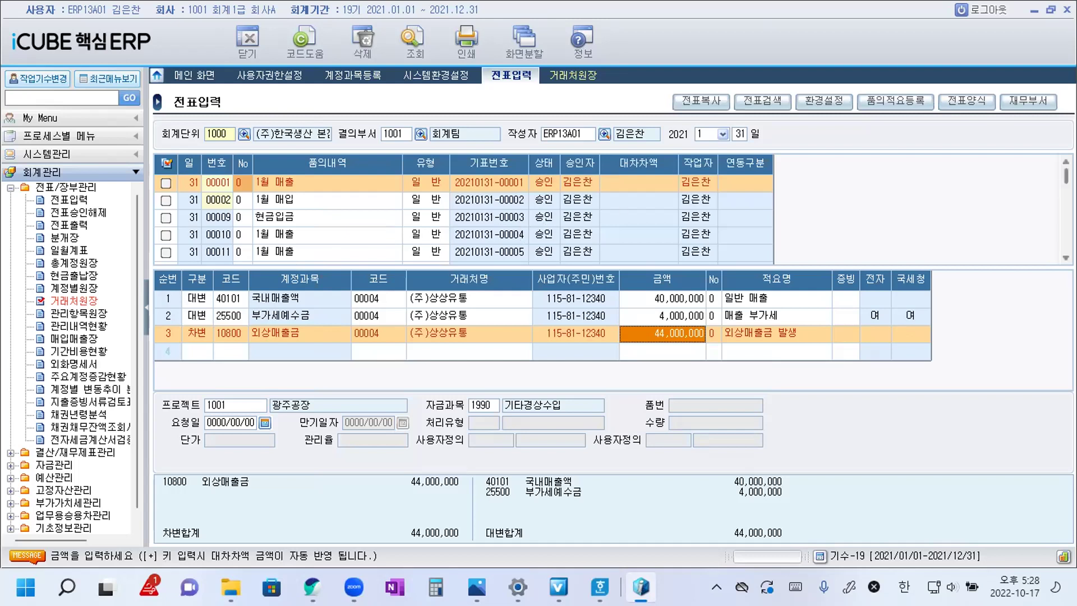
left_click_drag(1066, 171, 1065, 244)
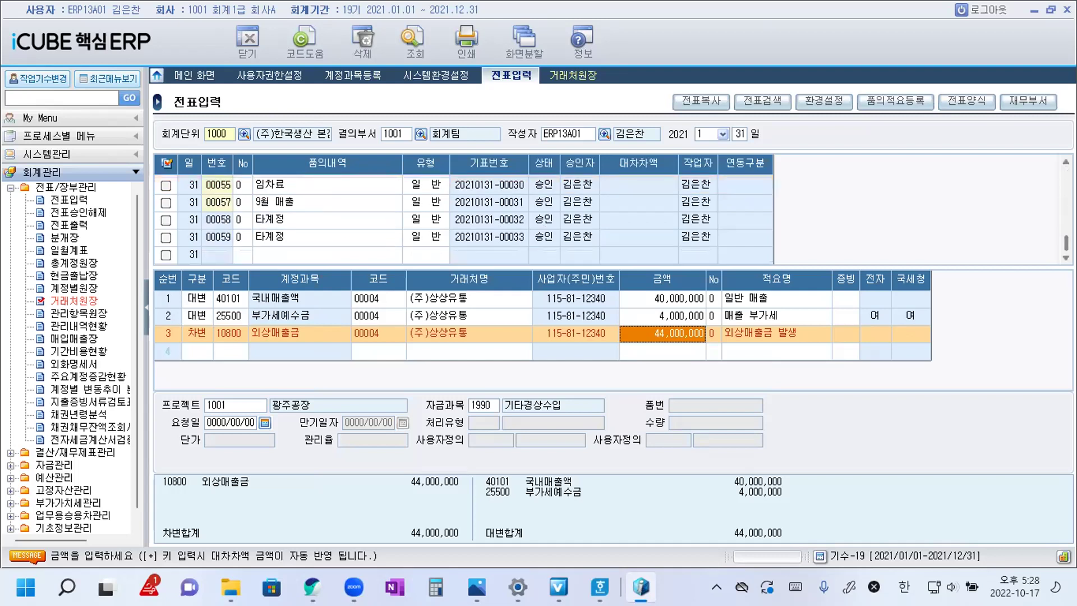
left_click(284, 255)
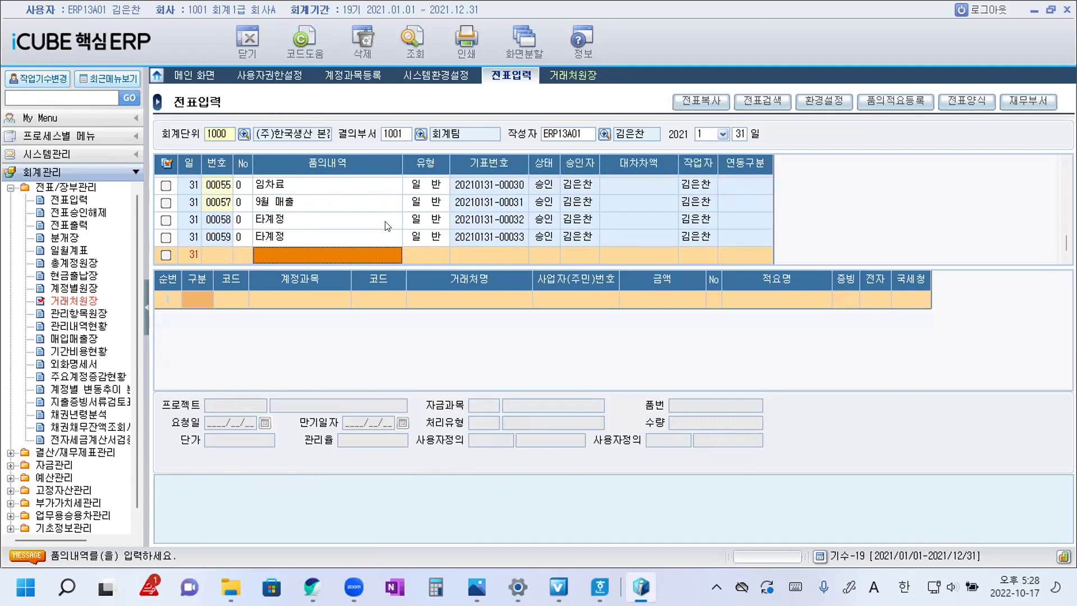
Rerun the 잔액 query in 거래처원장 for 외상매출금 and check the 잔액 of (주)상상유통
left_click(576, 77)
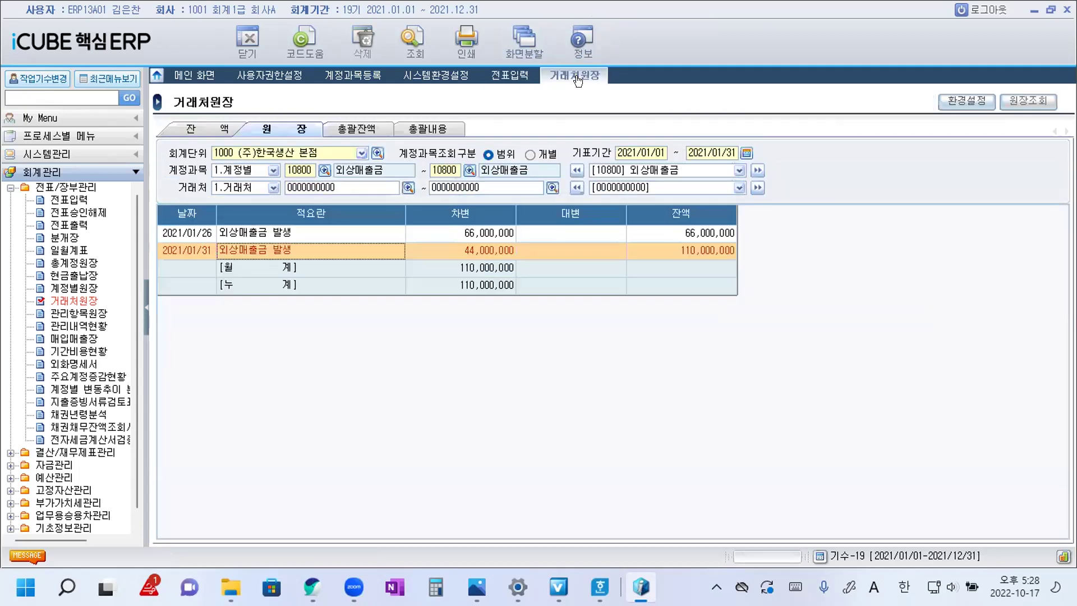
left_click(209, 135)
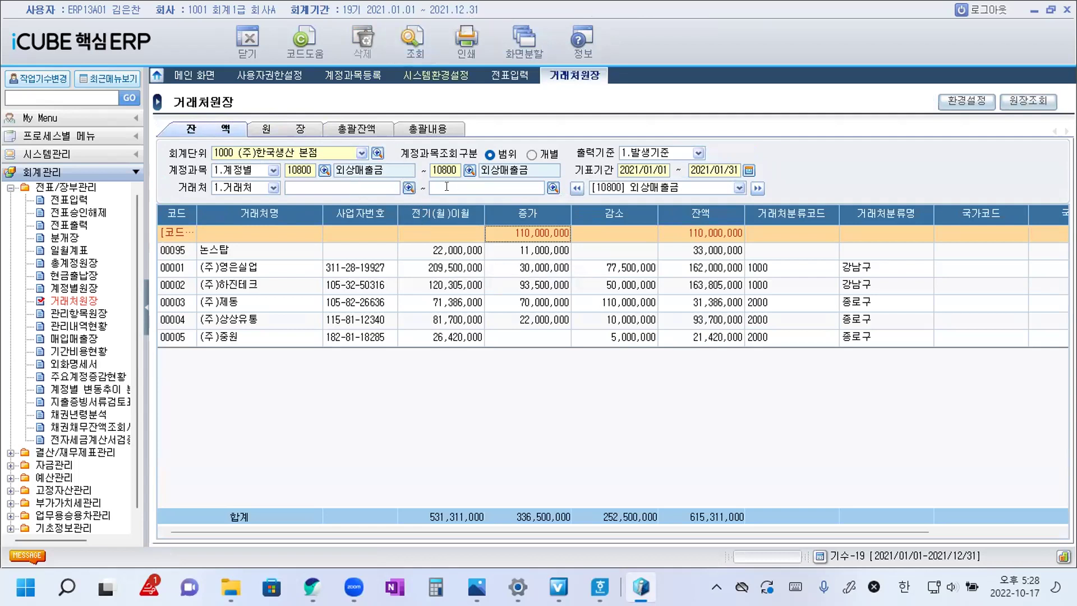
left_click(412, 39)
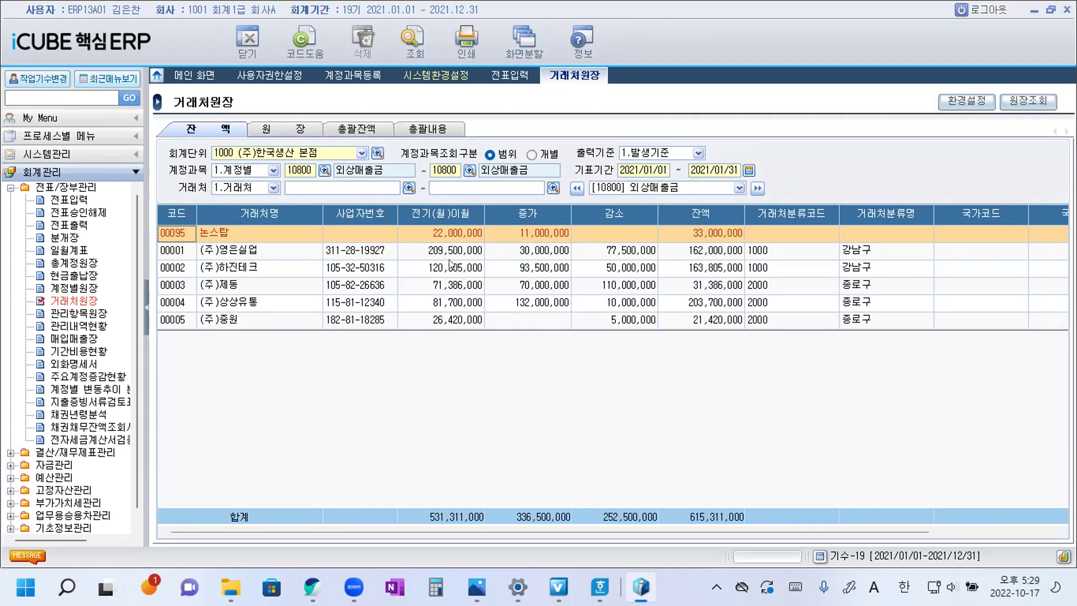
left_click(720, 306)
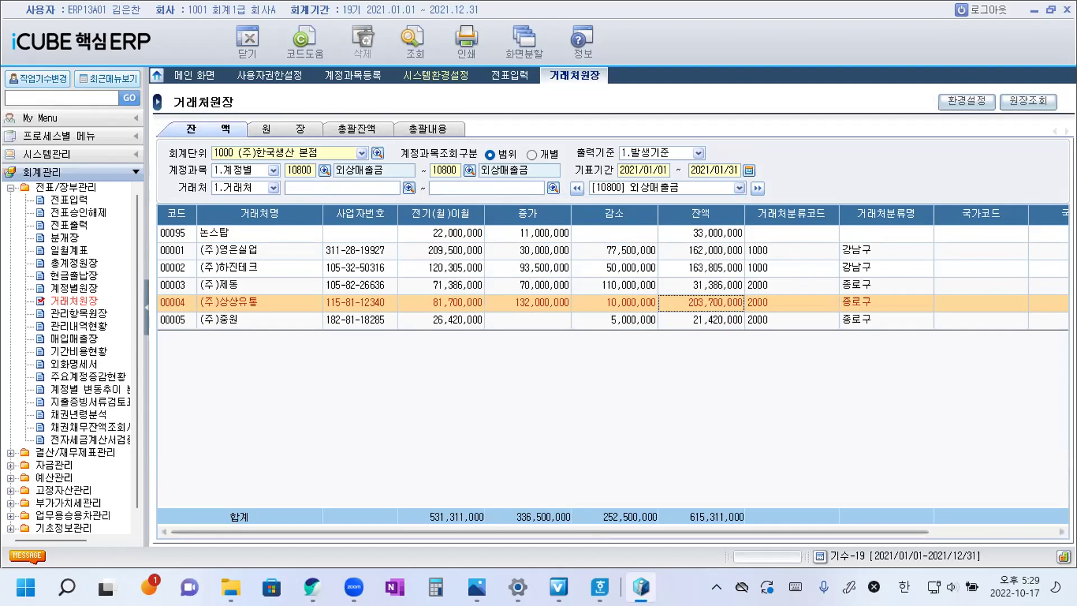
Switch to the 한글 exam document and copy the answer mark ② to the end of question 4
mouse_move(600, 586)
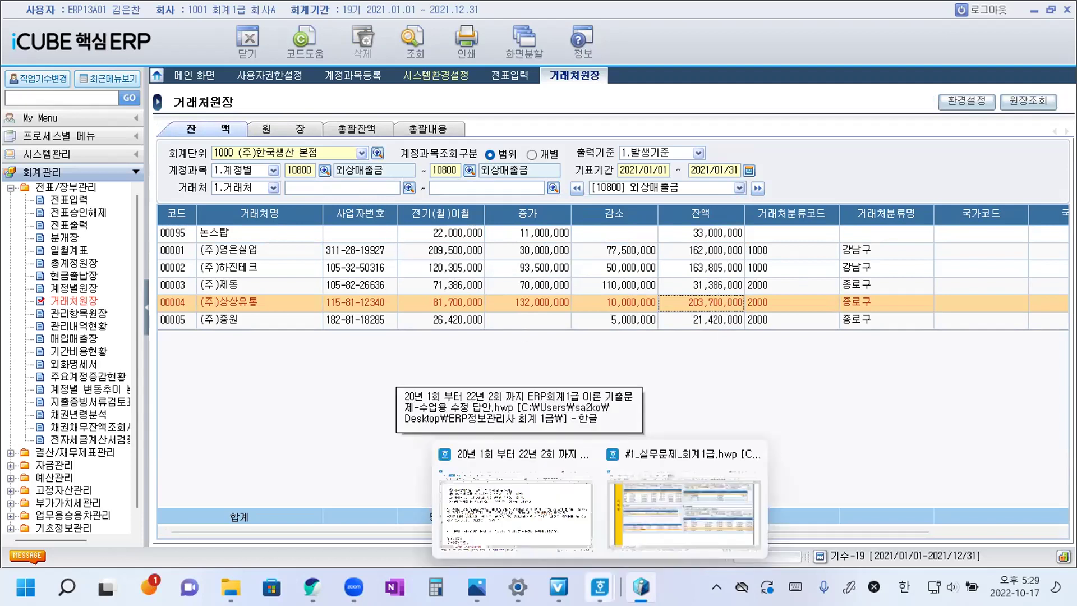
left_click(514, 504)
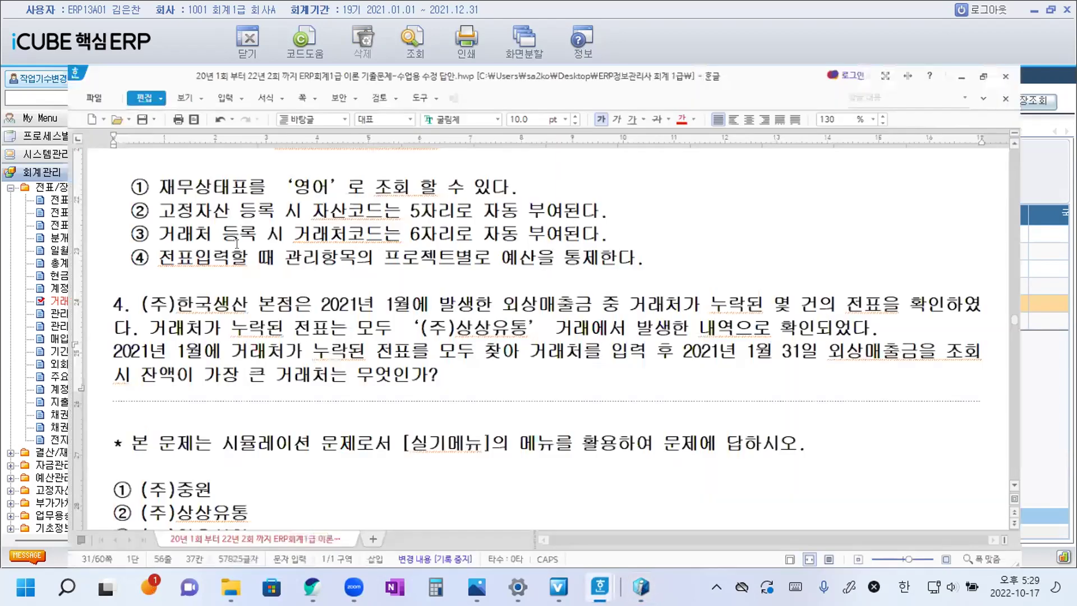
scroll(120, 333, "down", 4)
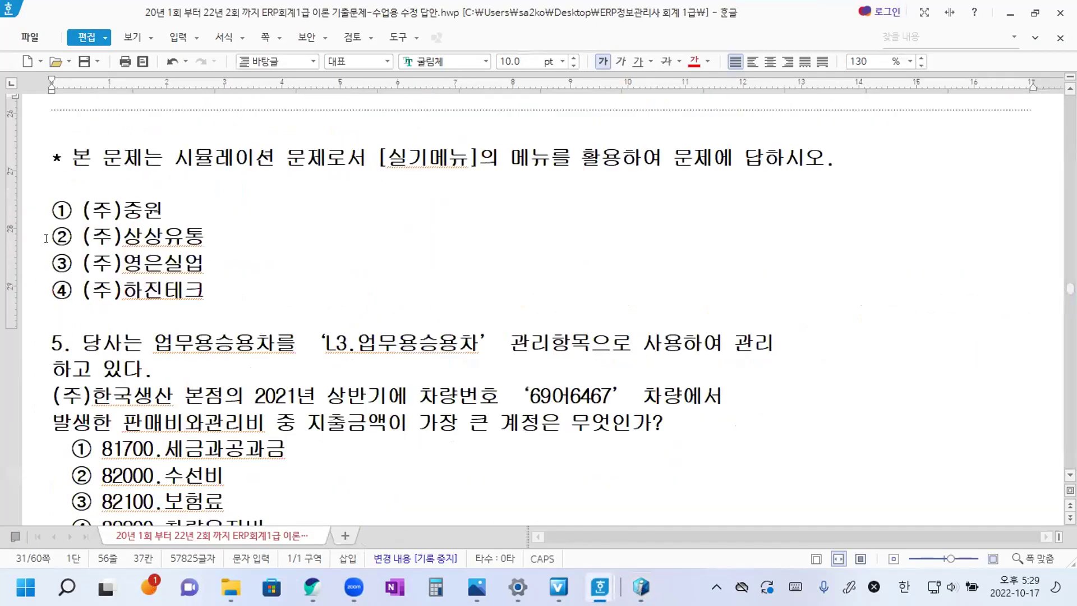
left_click_drag(53, 235, 66, 234)
key("ctrl+c")
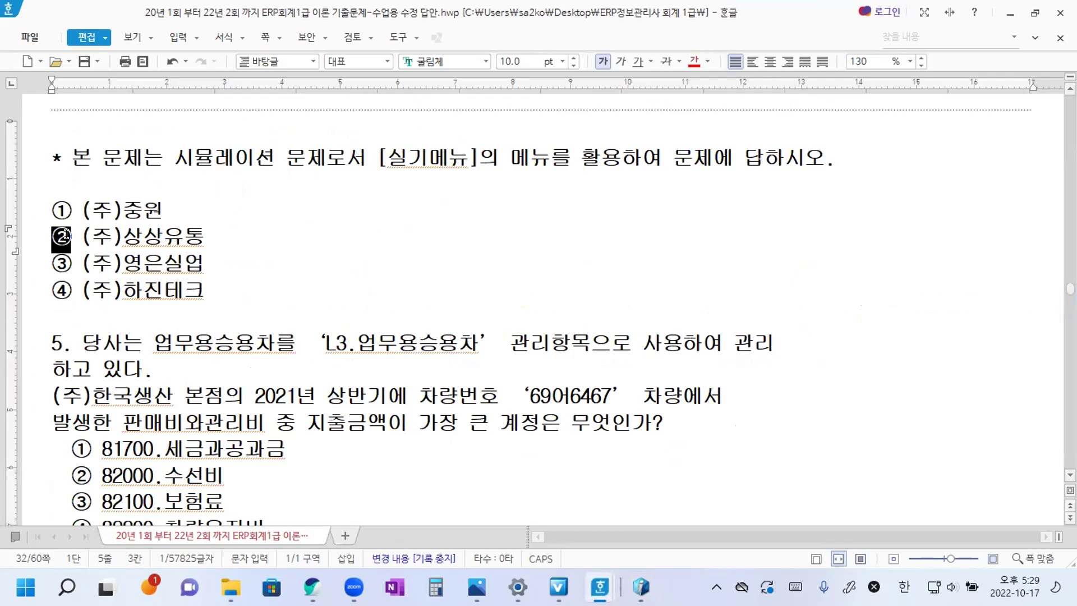
scroll(235, 226, "up", 3)
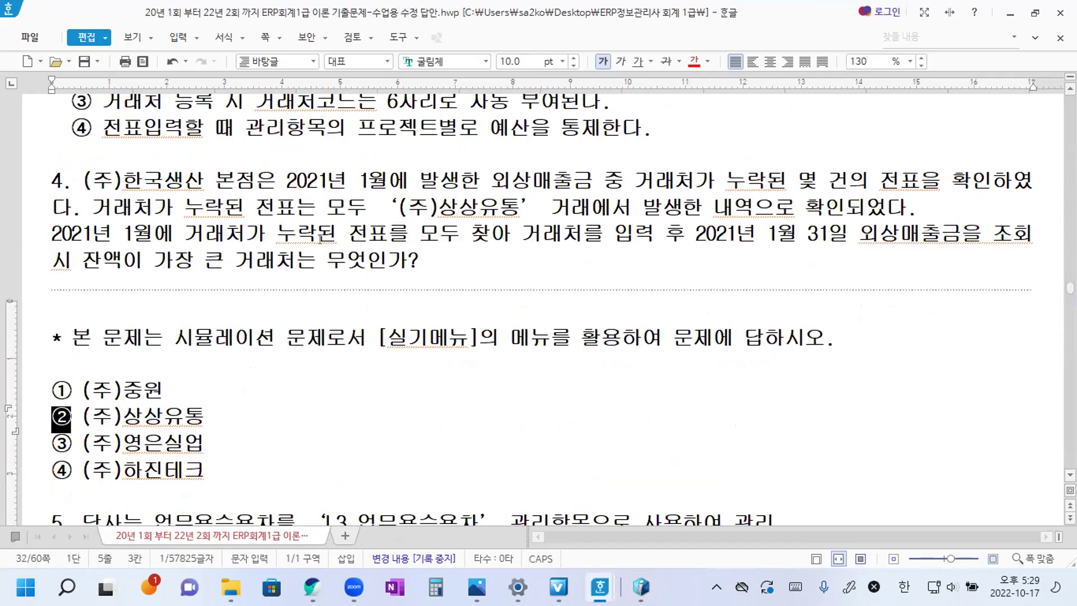
left_click(475, 261)
key("ctrl+v")
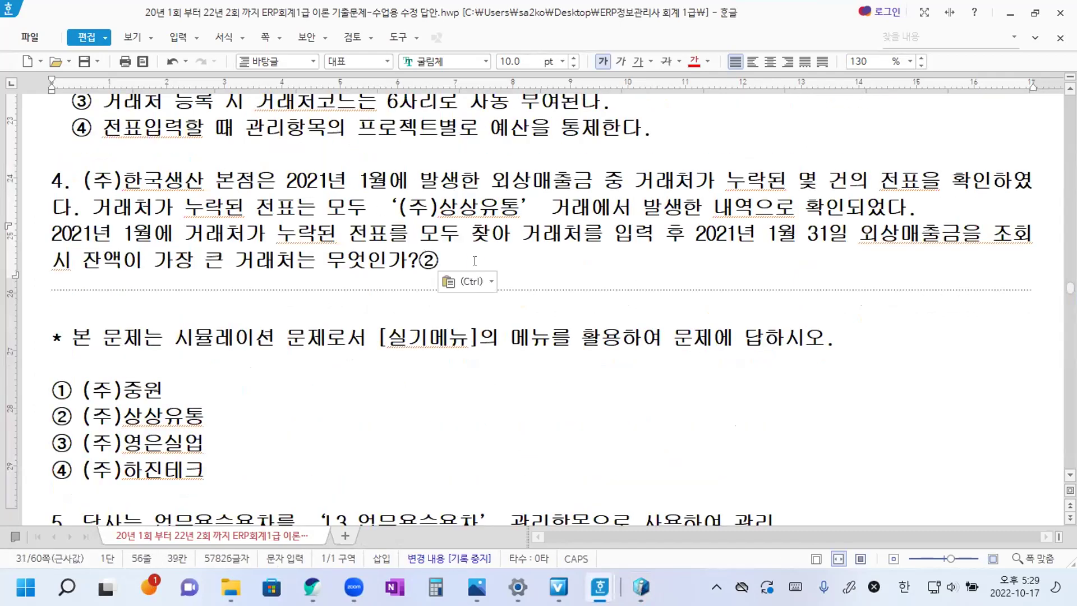
Add the note "*거래처원장->잔액조회에서 거래처 코드 없이 조회" below the answer choices of question 4
scroll(333, 246, "down", 4)
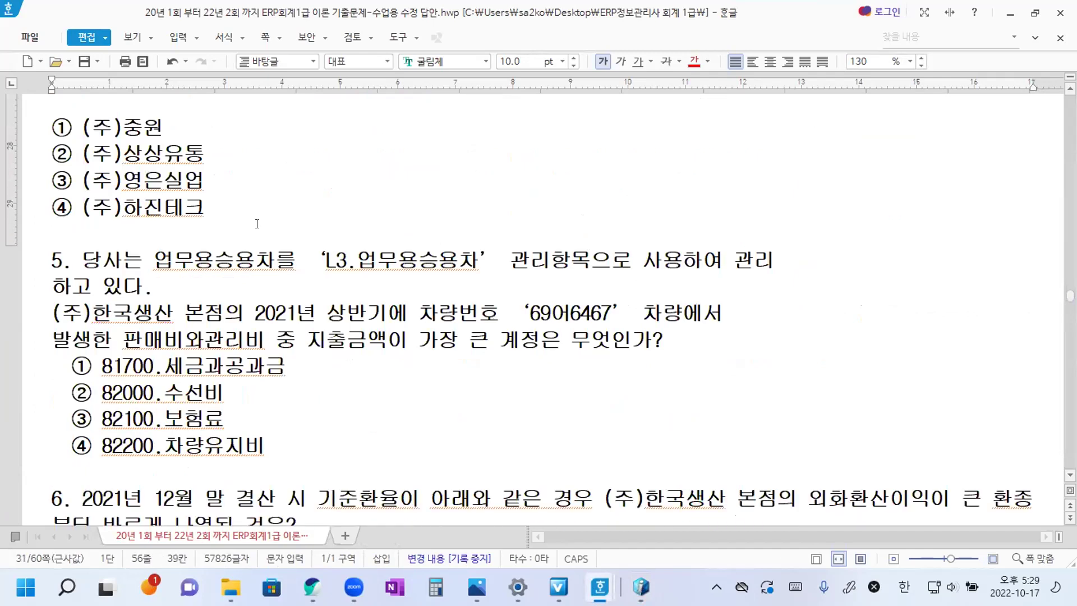
left_click(231, 209)
key("Return")
key("Return")
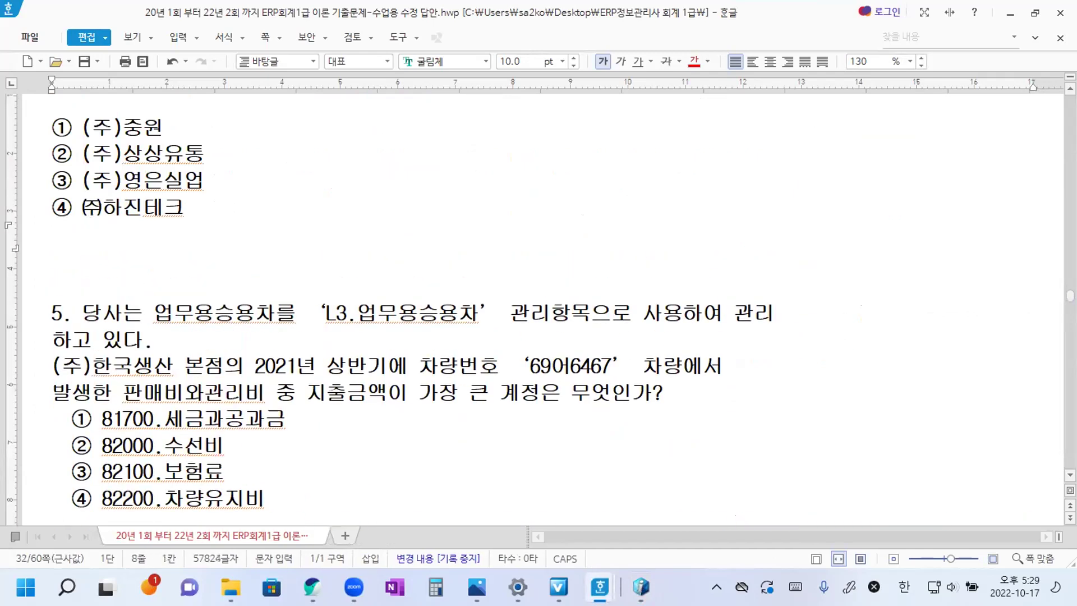
type("*")
type("거래처원")
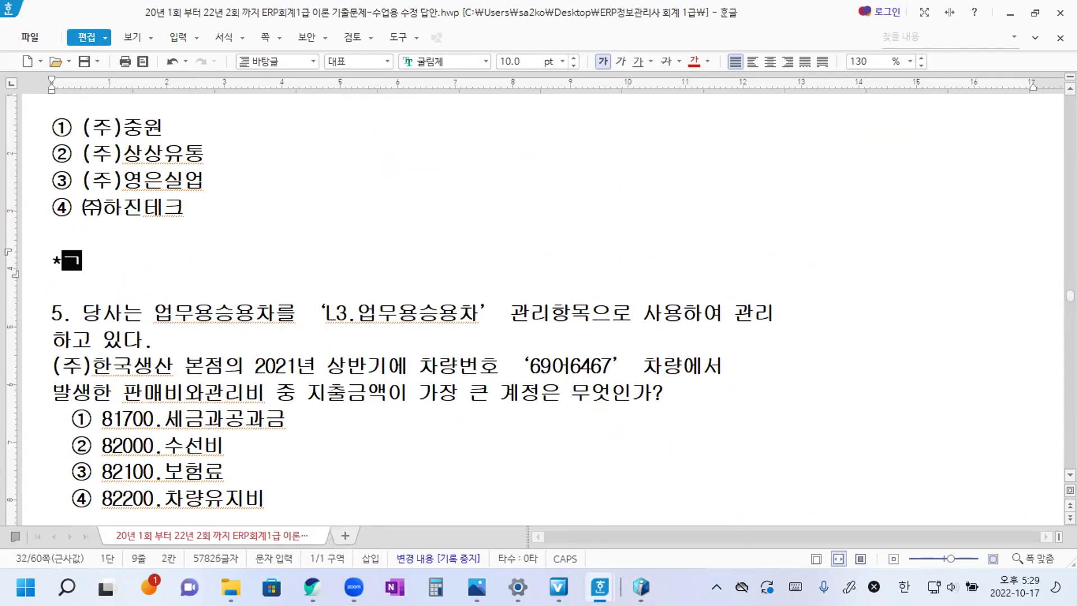
type("장")
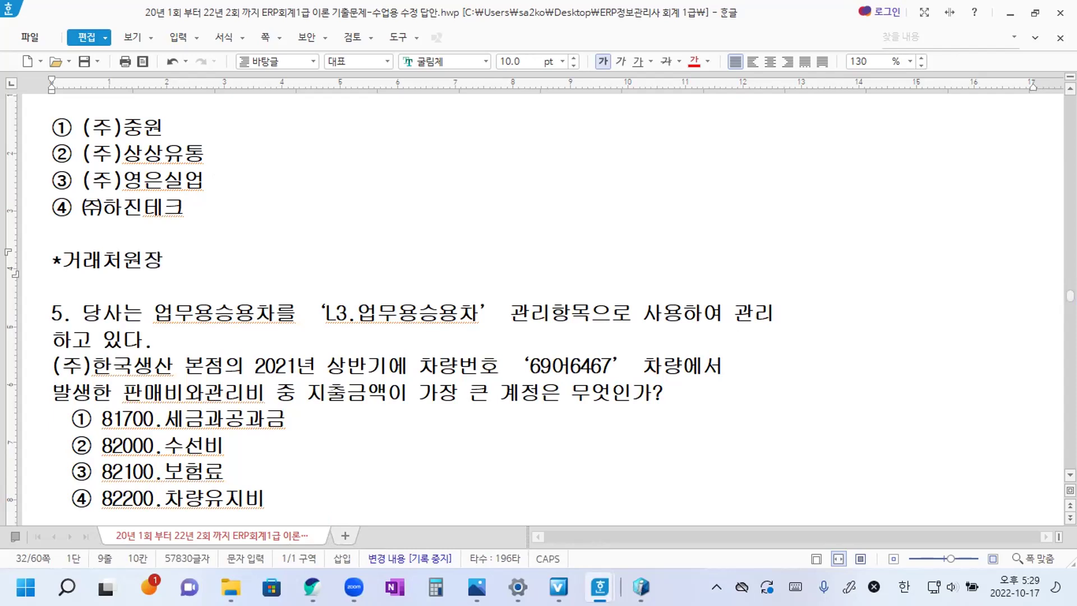
type("->잔액")
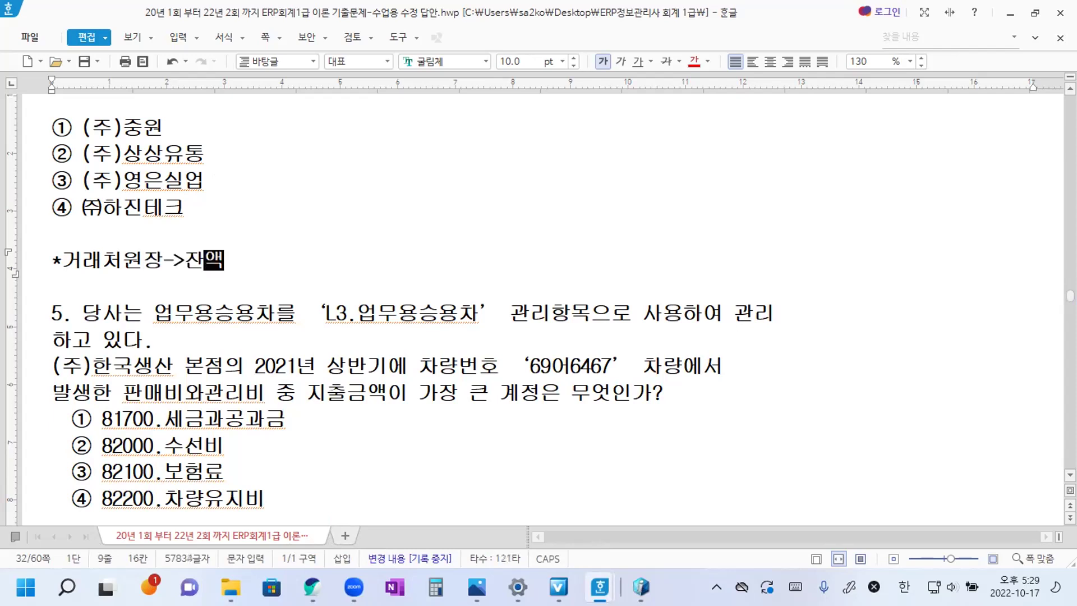
type("조호회에")
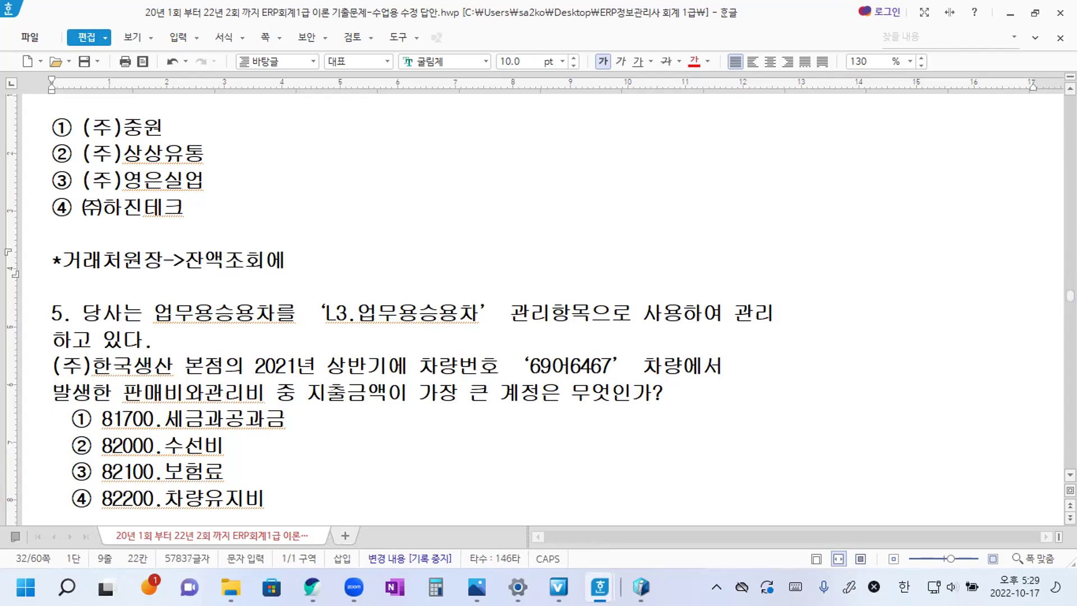
type("서 거래")
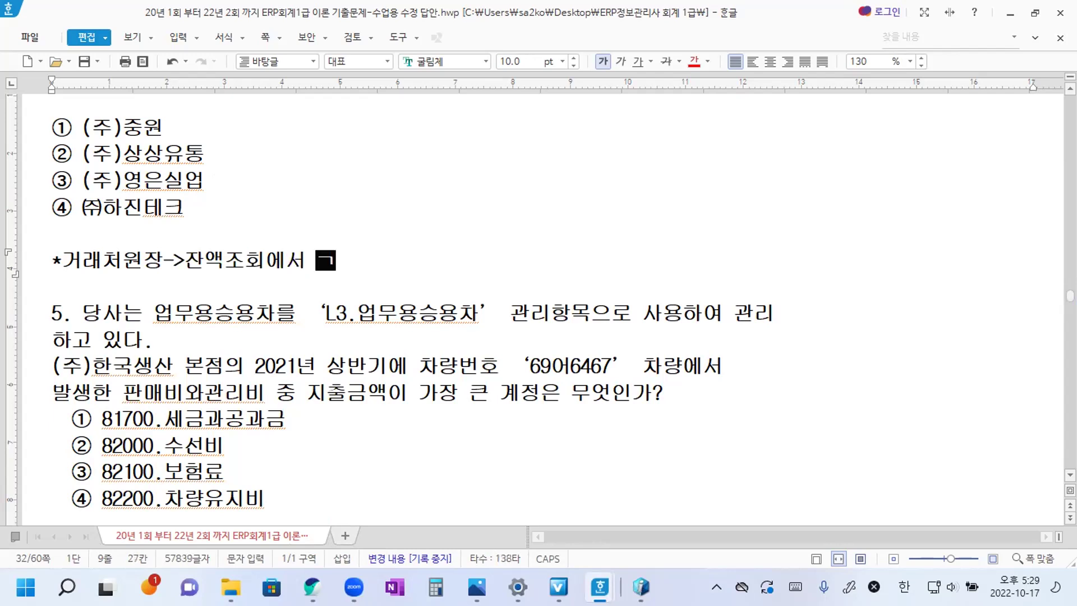
type("처 코드 ")
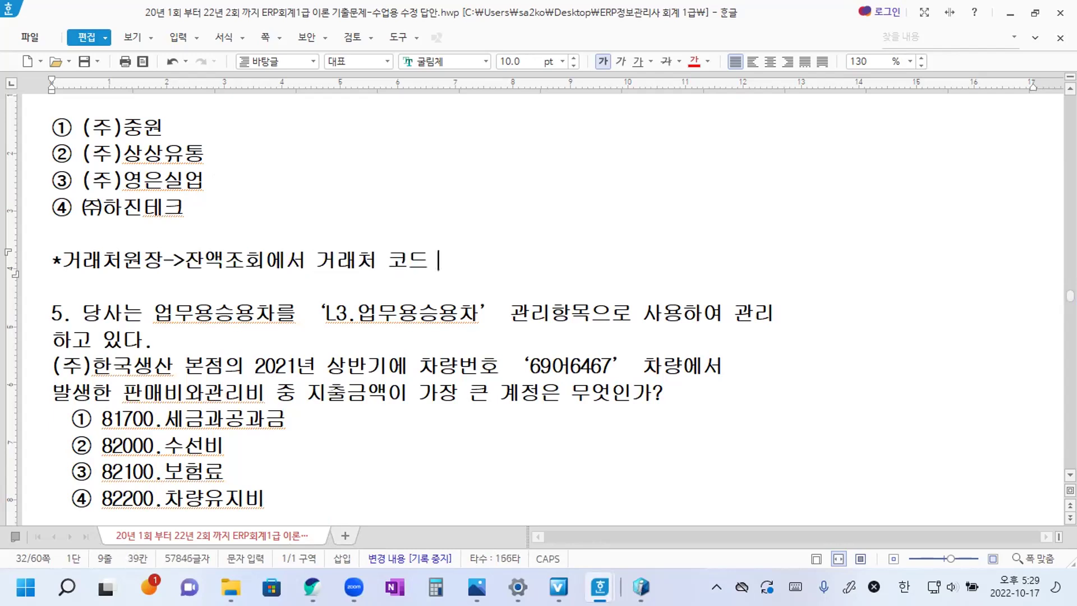
type("없이 조회")
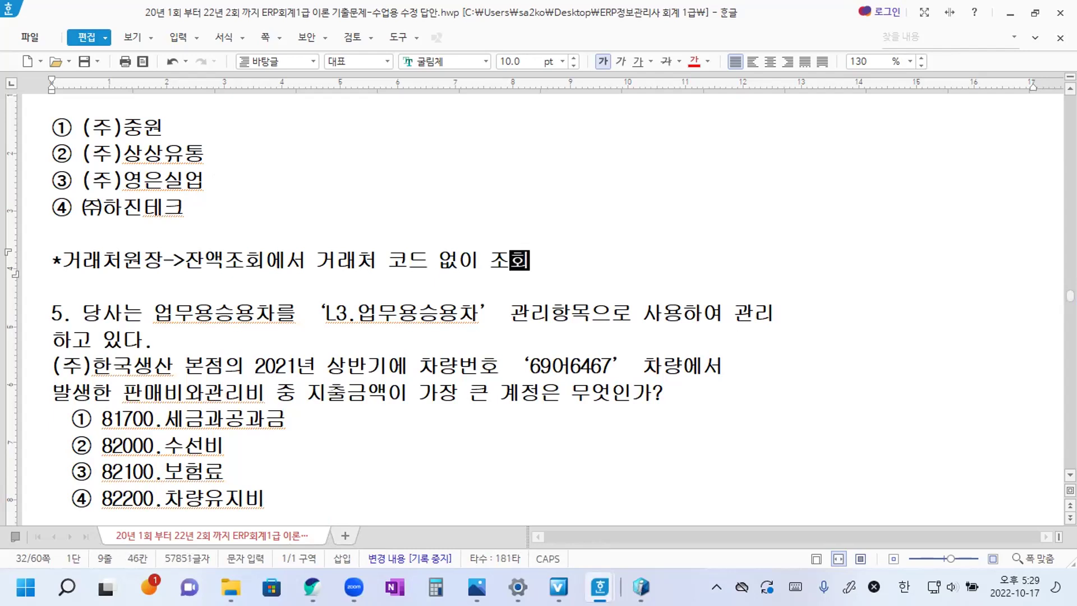
Insert the numbering "1)" before 잔액조회에서 in the question 4 note
key("Left")
key("Left")
key("Left")
key("Left")
key("Left")
key("Left")
key("Left")
key("Left")
key("Left")
key("Left")
key("Left")
key("Left")
key("Left")
key("Left")
key("Left")
key("Left")
key("Left")
key("Left")
key("Left")
key("Left")
key("Left")
key("Left")
key("Left")
key("Left")
key("Left")
key("Left")
key("Left")
key("Right")
key("Right")
key("Right")
key("Right")
key("Right")
key("Right")
key("Right")
type("1)")
key("End")
Add a second line to the question 4 note: "2)거래처 코드 없는 외상매출금에서 더블클릭 하여 원장조회"
key("Return")
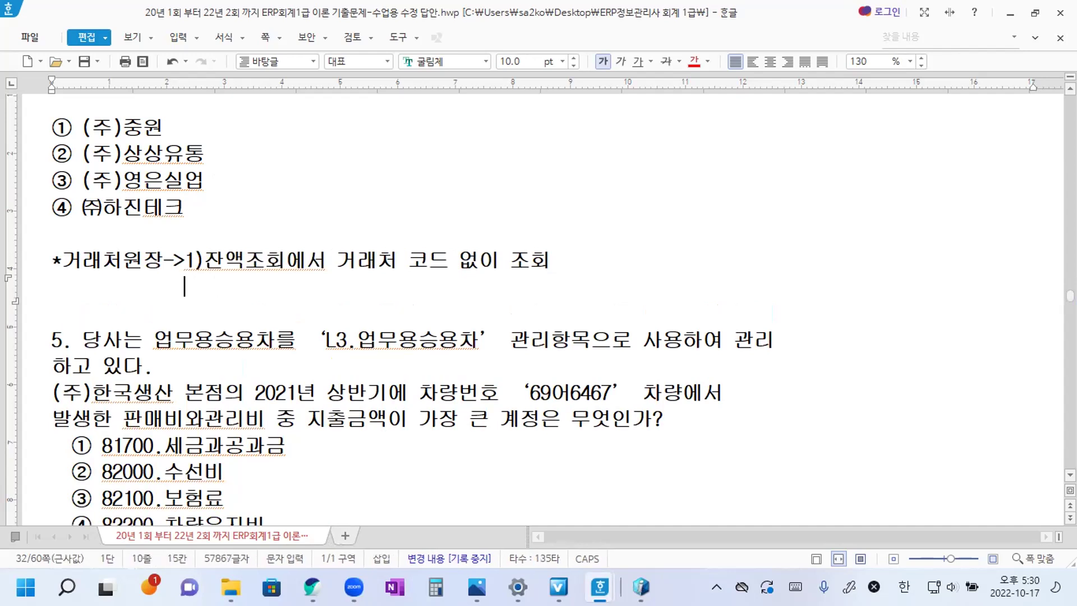
type("2)ㄱ")
type("거래처 코드")
type(" 없는")
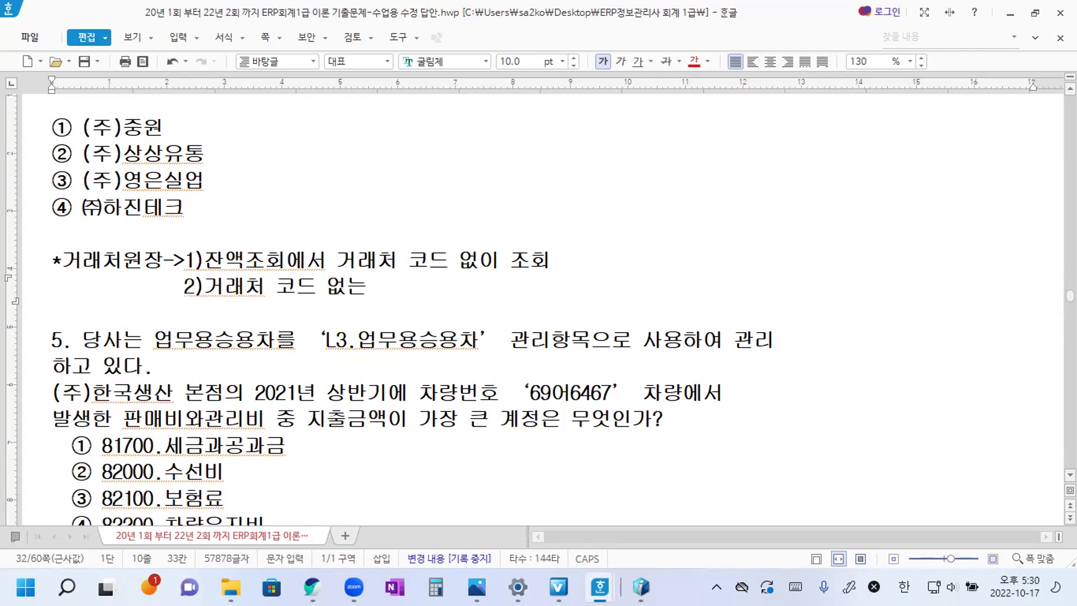
type(" 외상매출금")
type("에서 더블클ㄹ")
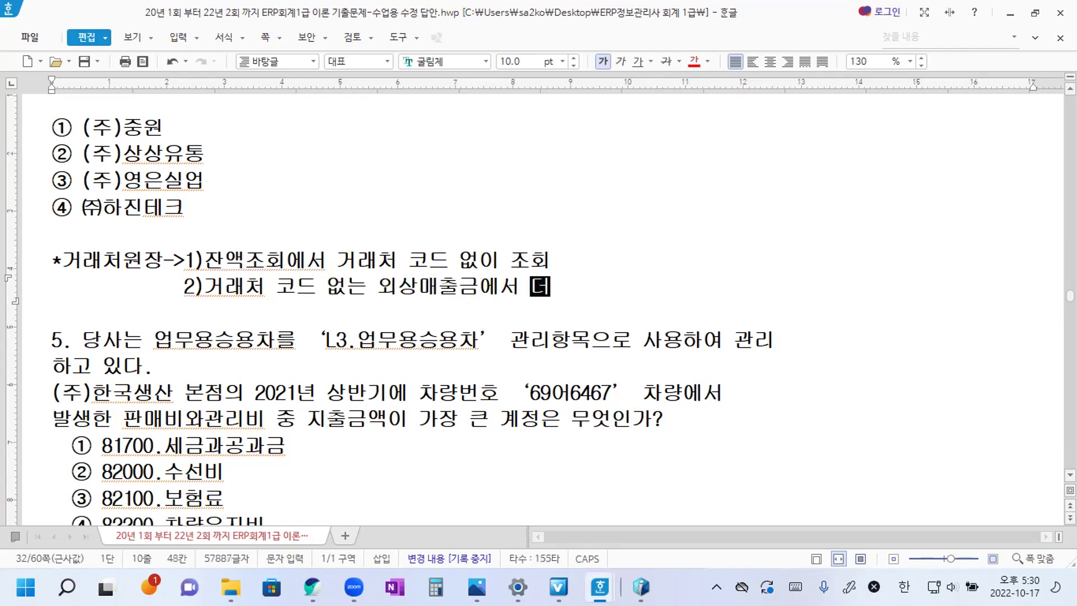
type("릭 후 원")
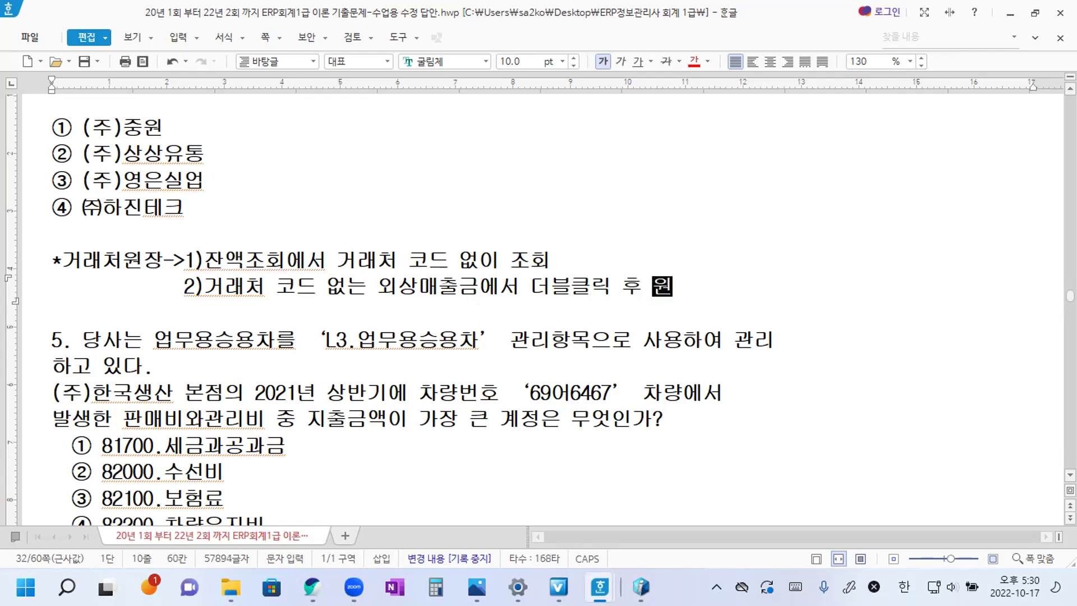
key("BackSpace")
key("BackSpace")
key("BackSpace")
type("하여 원장조회")
key("Return")
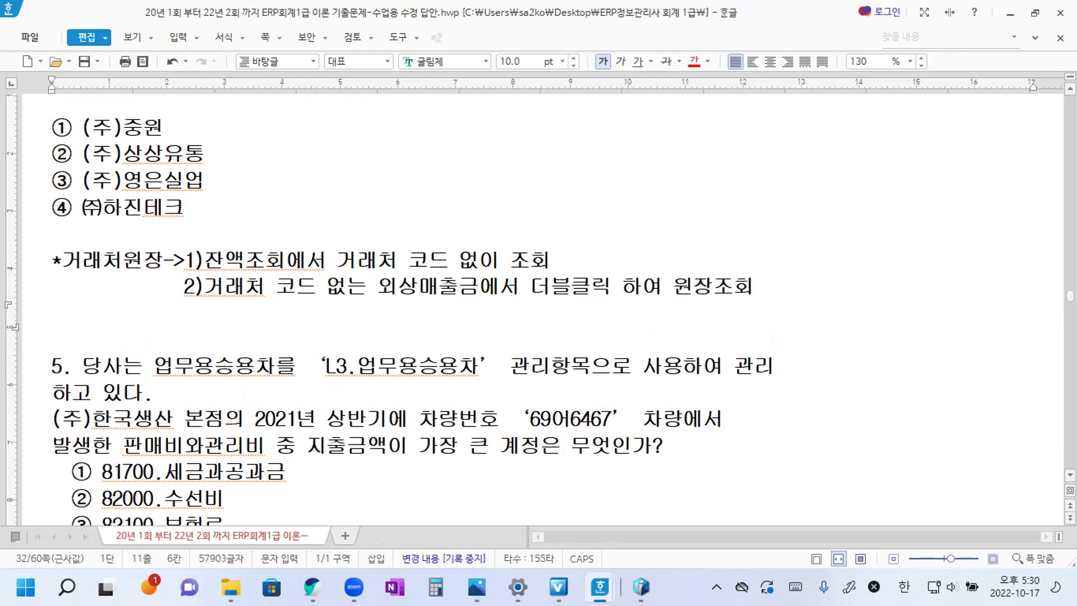
Add a third line to the question 4 note: "3)원장조회에서 더블클릭해서 전표입력 외상매출금에 거래처 입력"
type("3)")
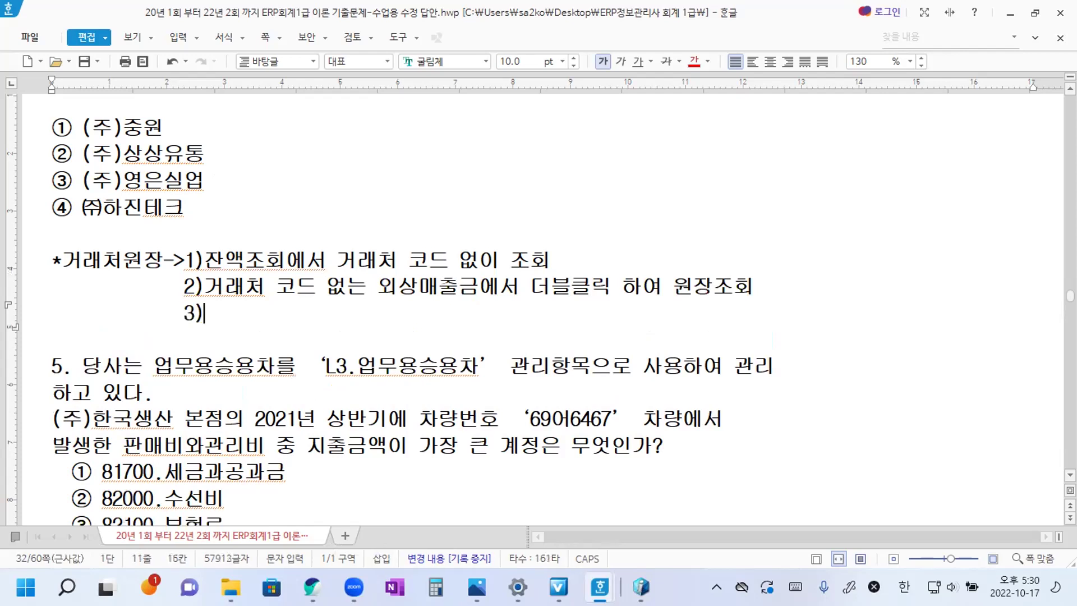
type("원장")
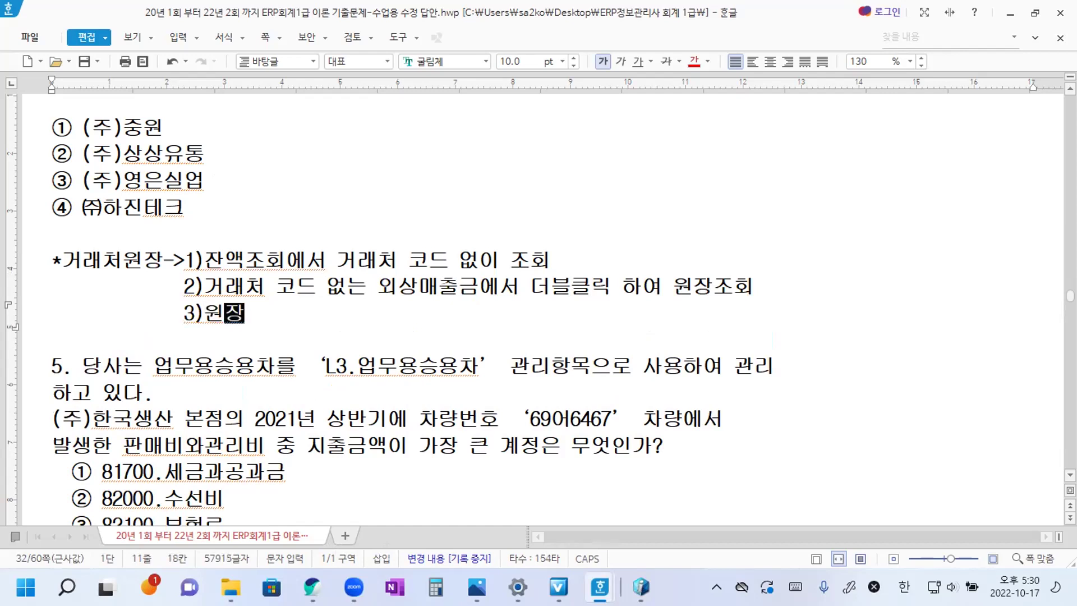
type("조회에서 덥")
type("블클릭해서 ")
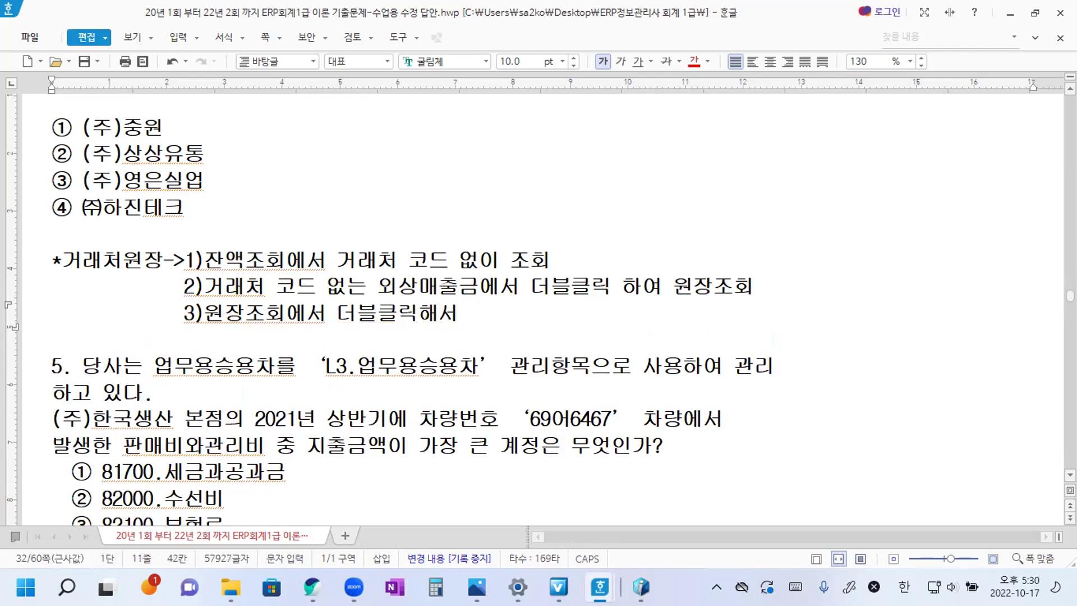
type("전표입력")
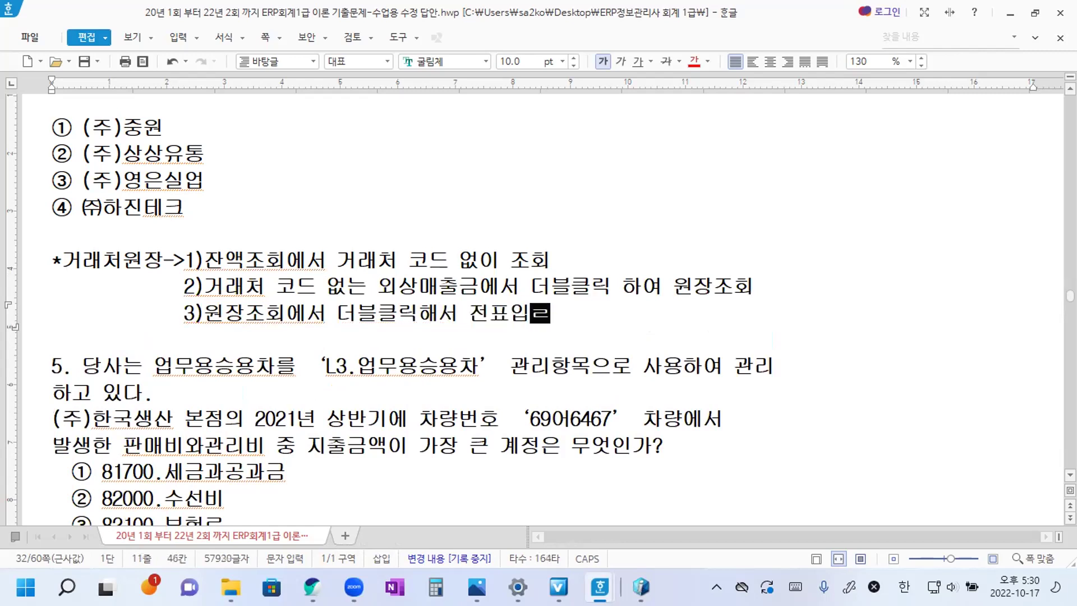
type("ㅇ")
key("BackSpace")
type("오외상매출금ㅇ")
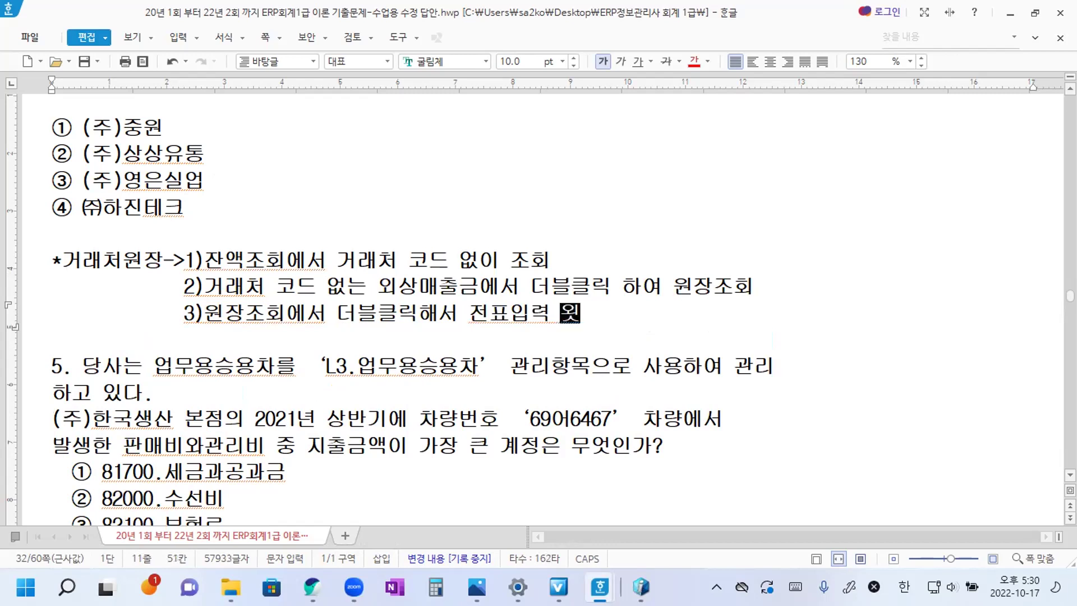
type("에 거래처 입력")
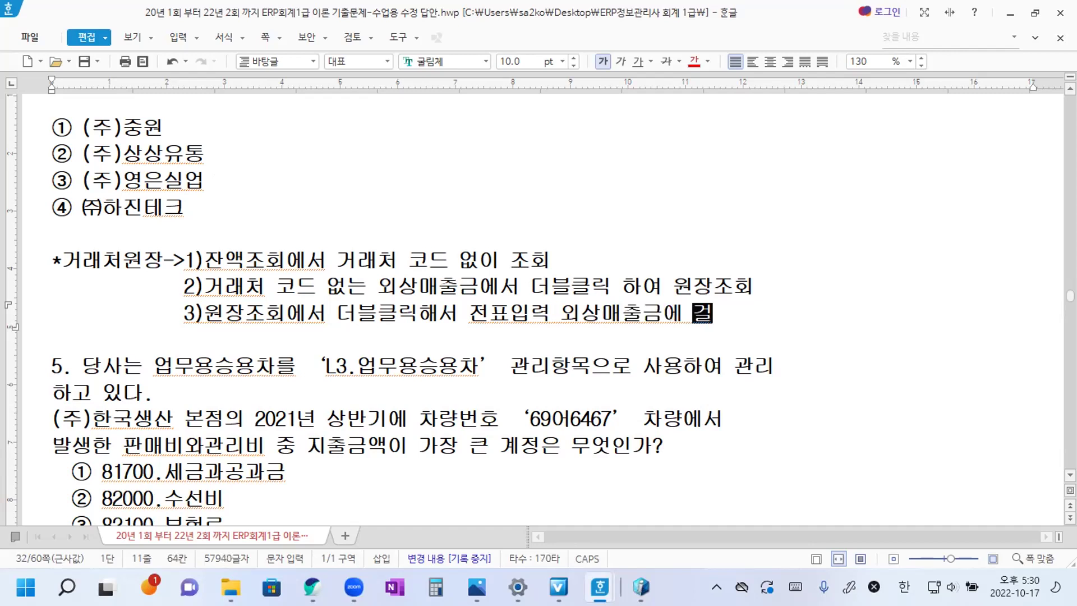
Start a fourth line numbered "4)" in the question 4 note, aligned with the lines above
key("Return")
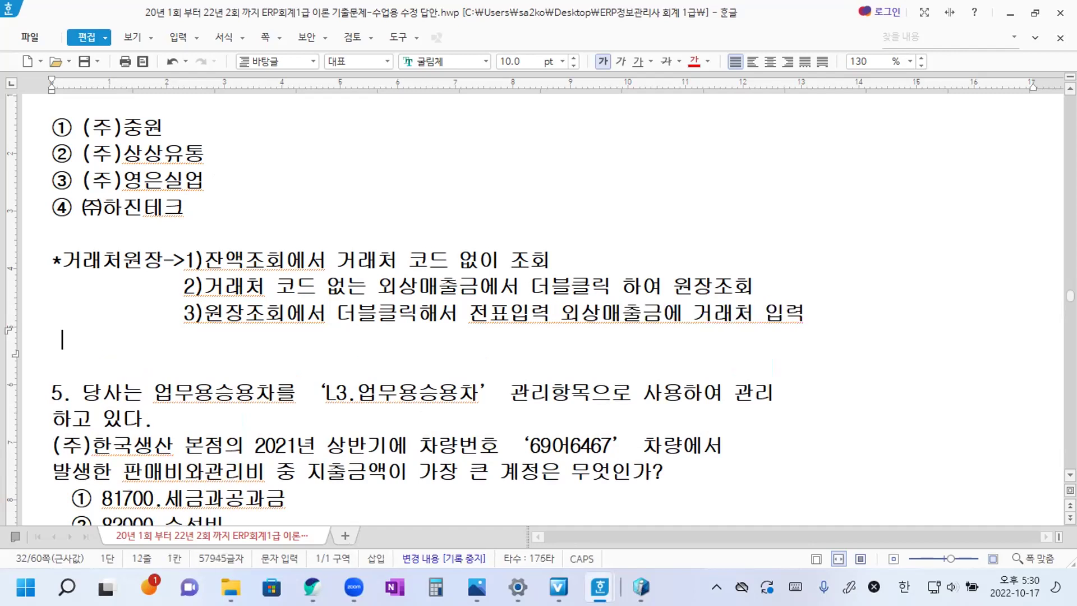
key("Tab")
type("4")
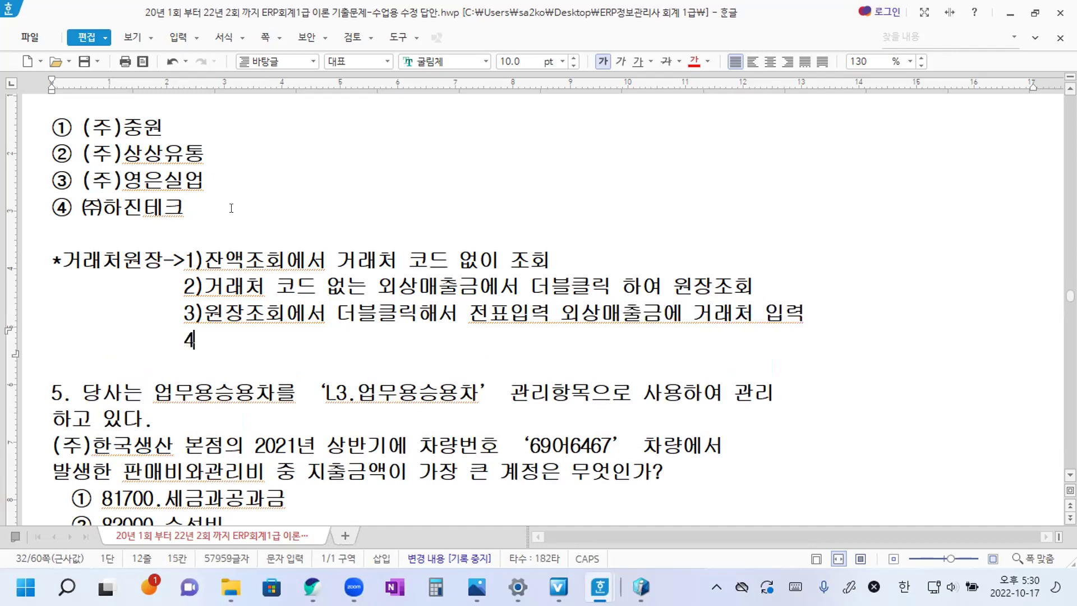
type(")거래처원")
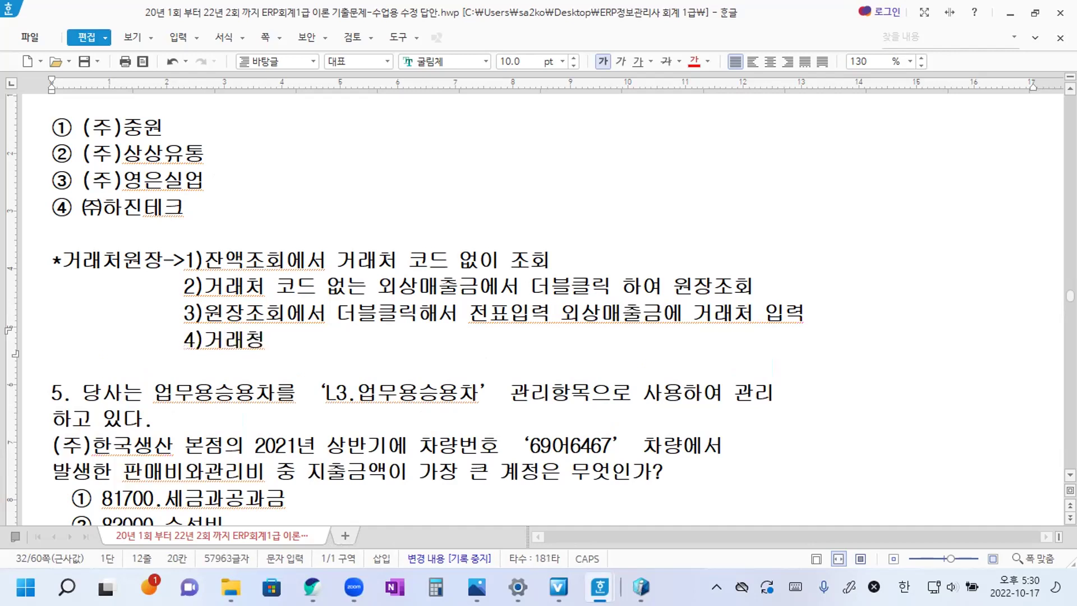
type("장에서 ㅈ")
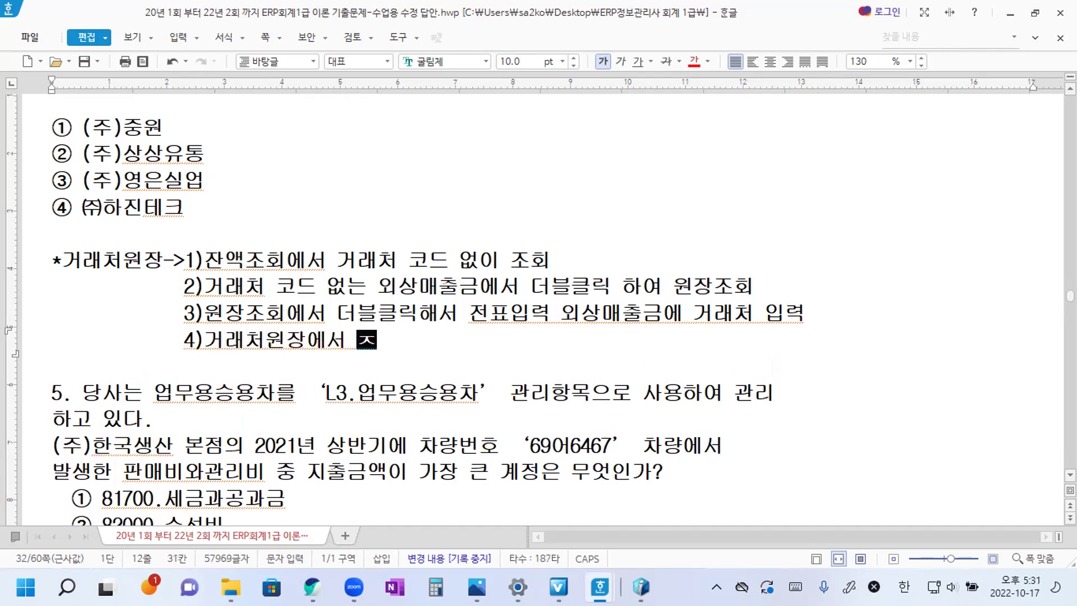
key("BackSpace")
key("BackSpace")
key("BackSpace")
key("BackSpace")
key("BackSpace")
key("BackSpace")
key("BackSpace")
key("BackSpace")
key("BackSpace")
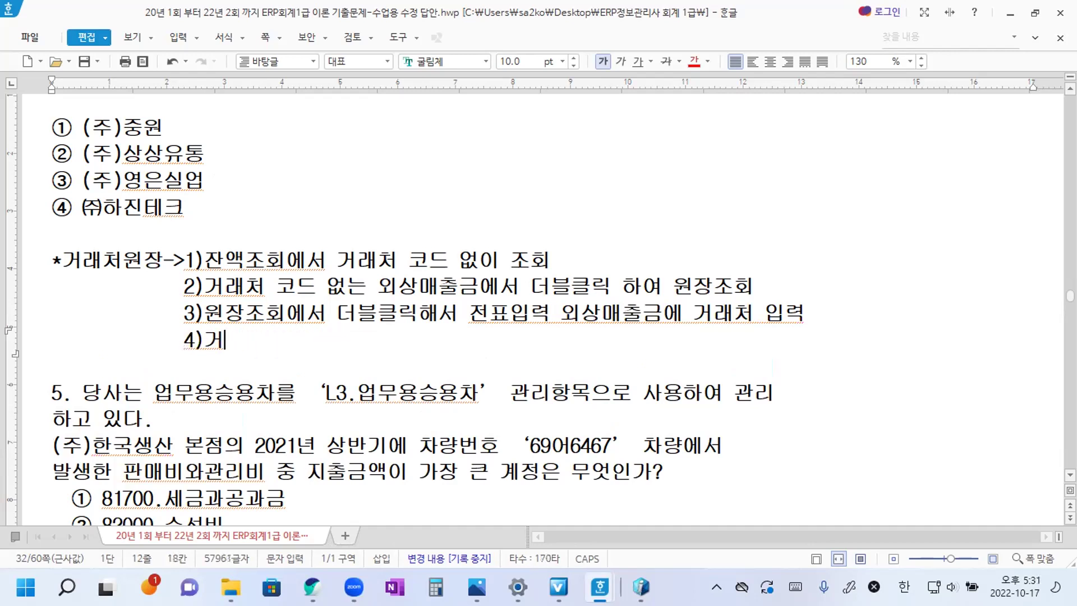
type("잔ㅇ")
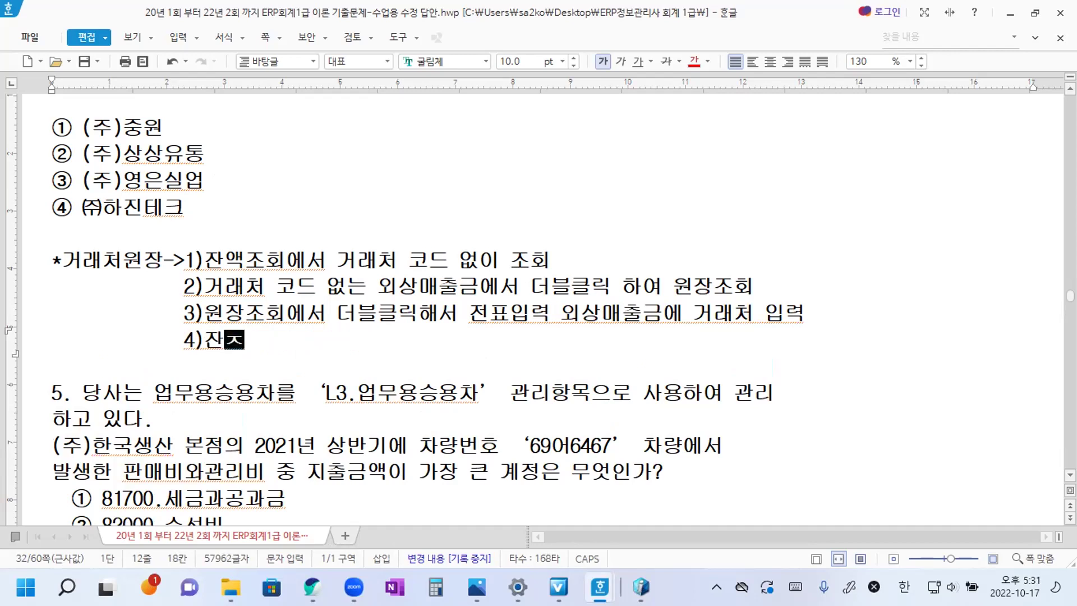
type("ㅐㄱ")
key("BackSpace")
key("BackSpace")
key("BackSpace")
key("BackSpace")
Write "외상매출금 잔액이 가장많은 거래처 조회" as line 4) of the question 4 note and save the document
type("외상맺")
type("ㅜㄹ금 잔액이 가")
type("장많은 걸")
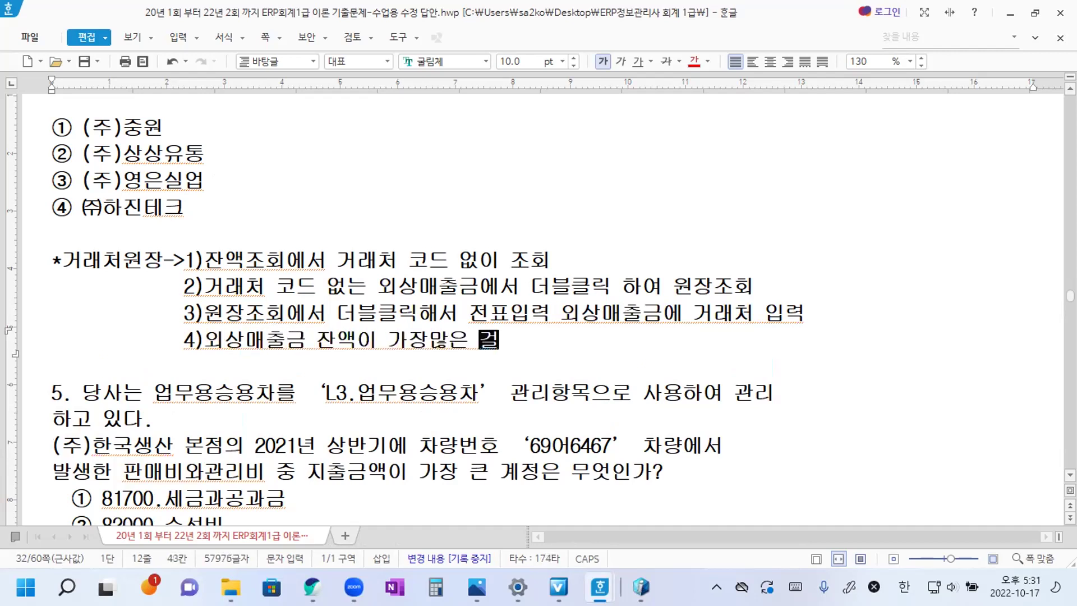
key("BackSpace")
type("거래처 조회")
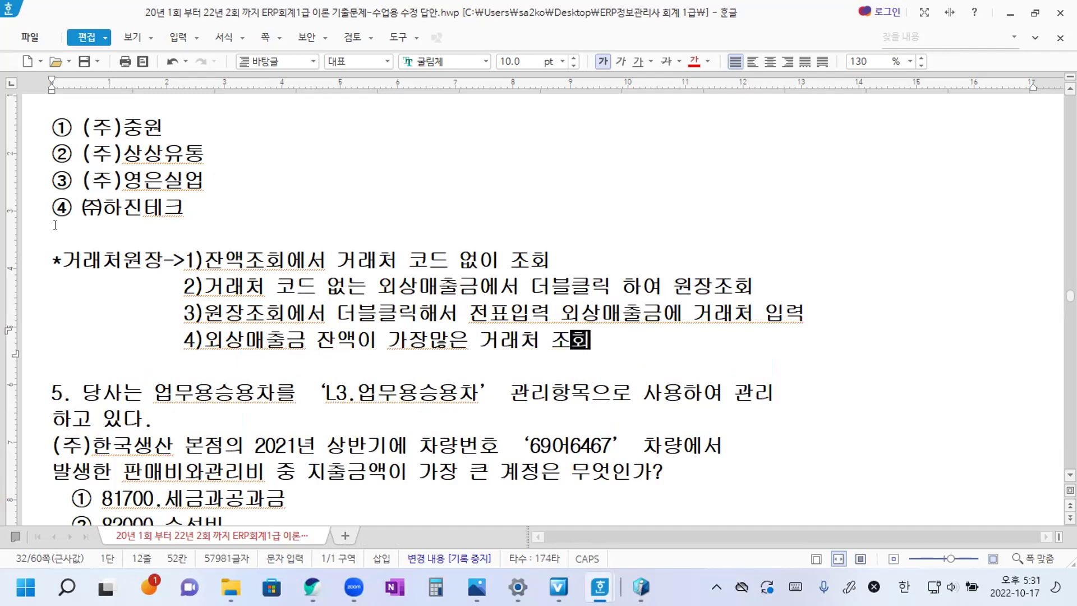
left_click(88, 62)
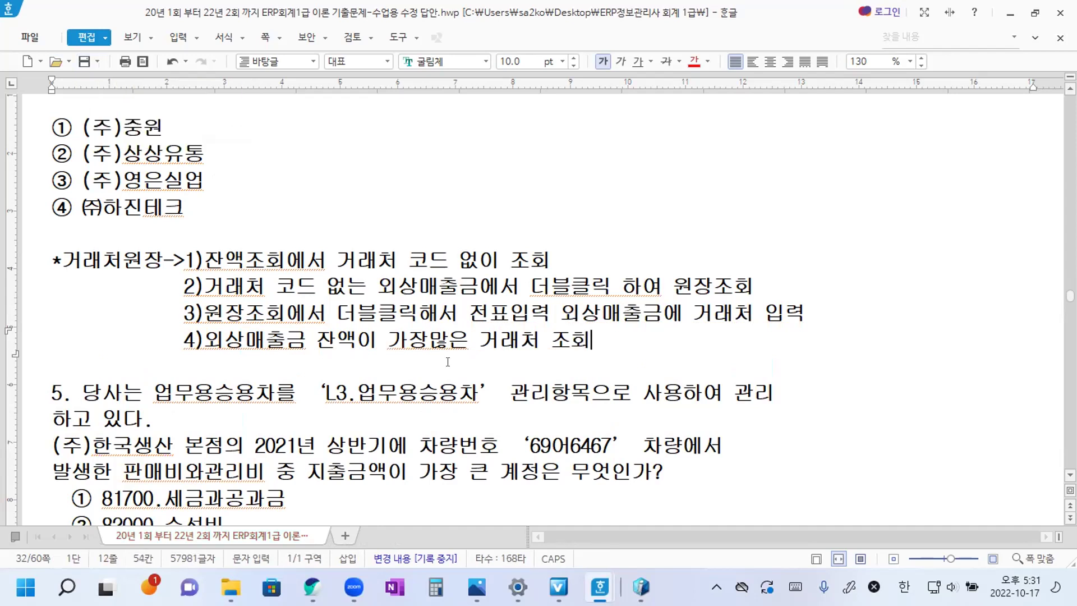
Join the broken lines in the text of question 5 and insert a space between 차량에서 and 발생한
scroll(448, 362, "down", 3)
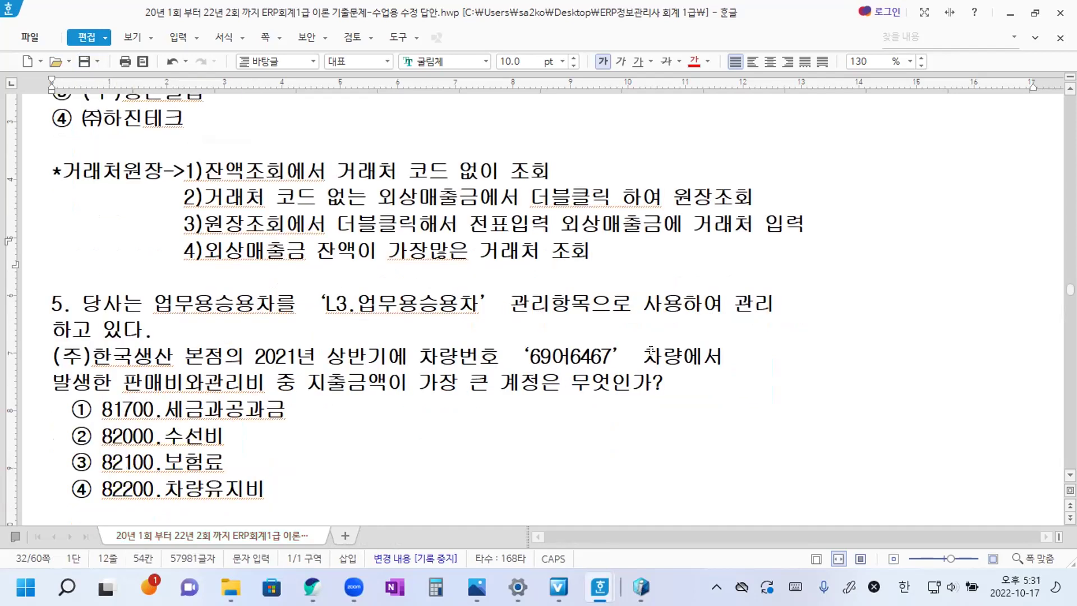
left_click(772, 306)
key("Delete")
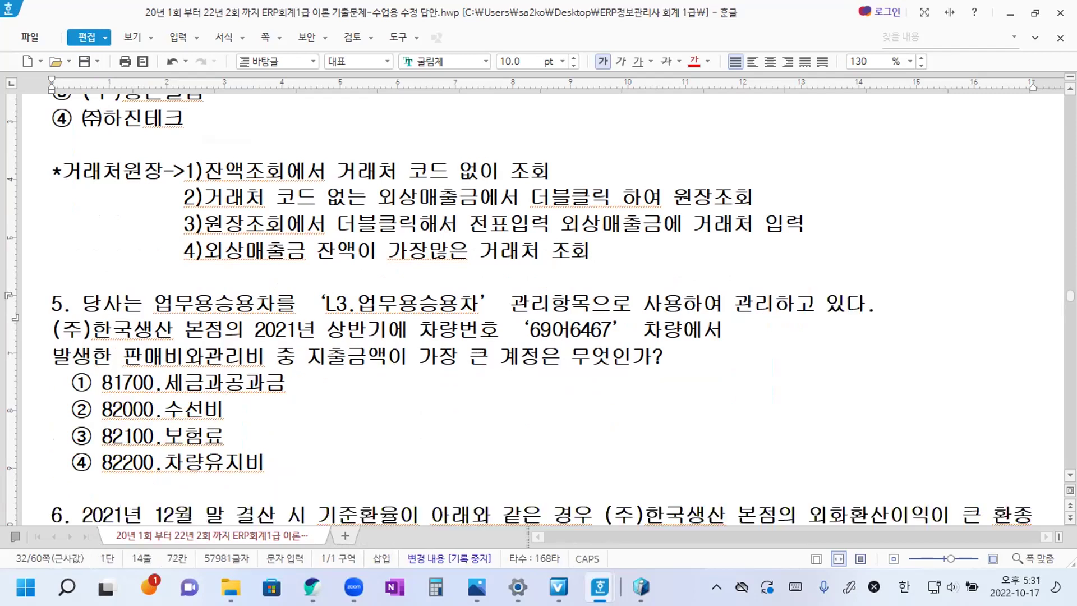
left_click(724, 332)
key("Delete")
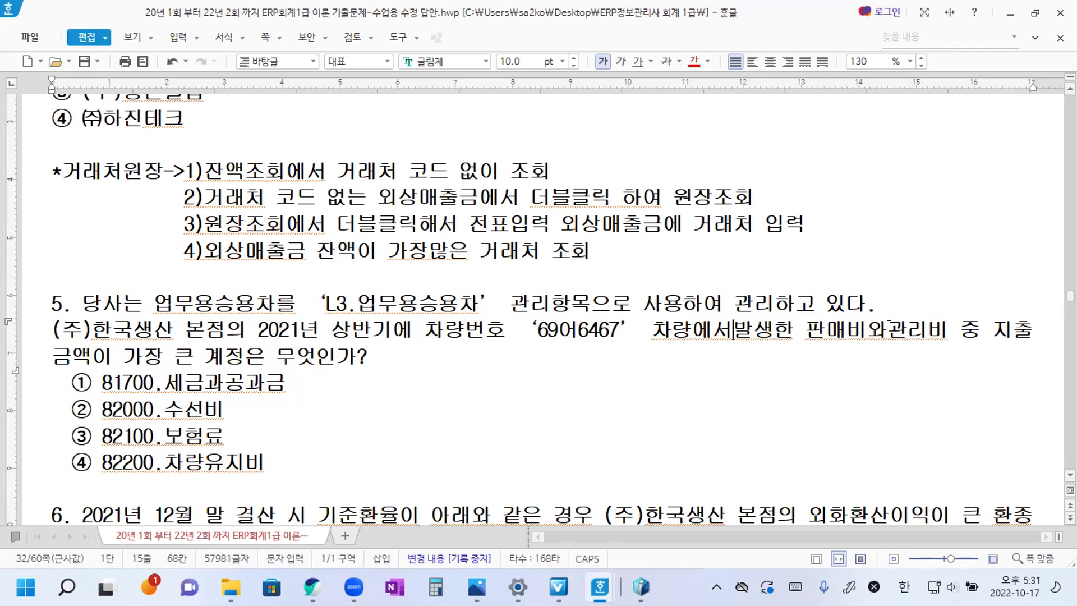
left_click(405, 365)
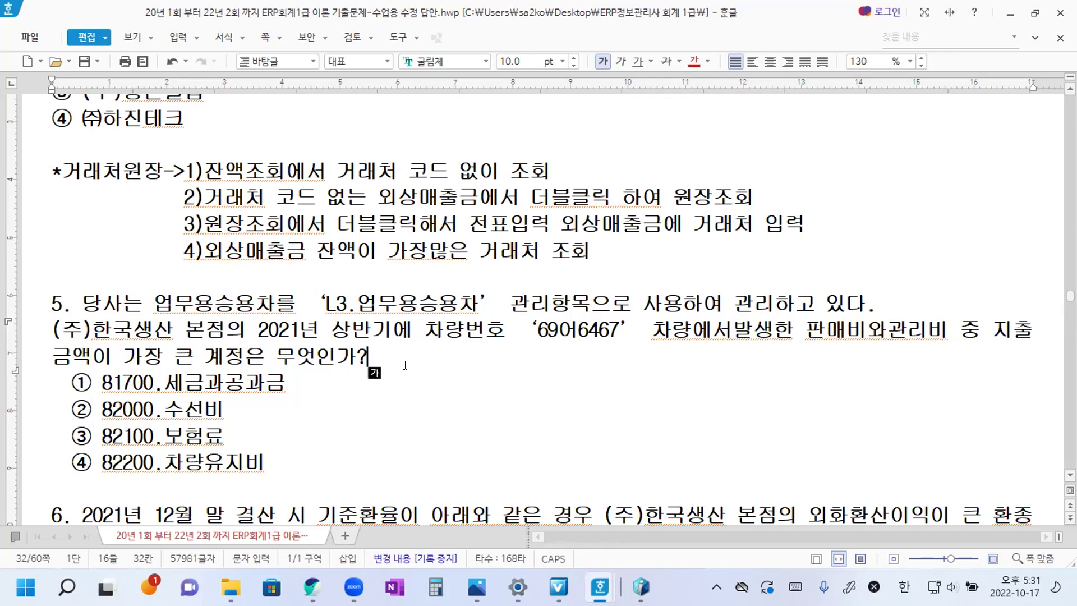
left_click(729, 330)
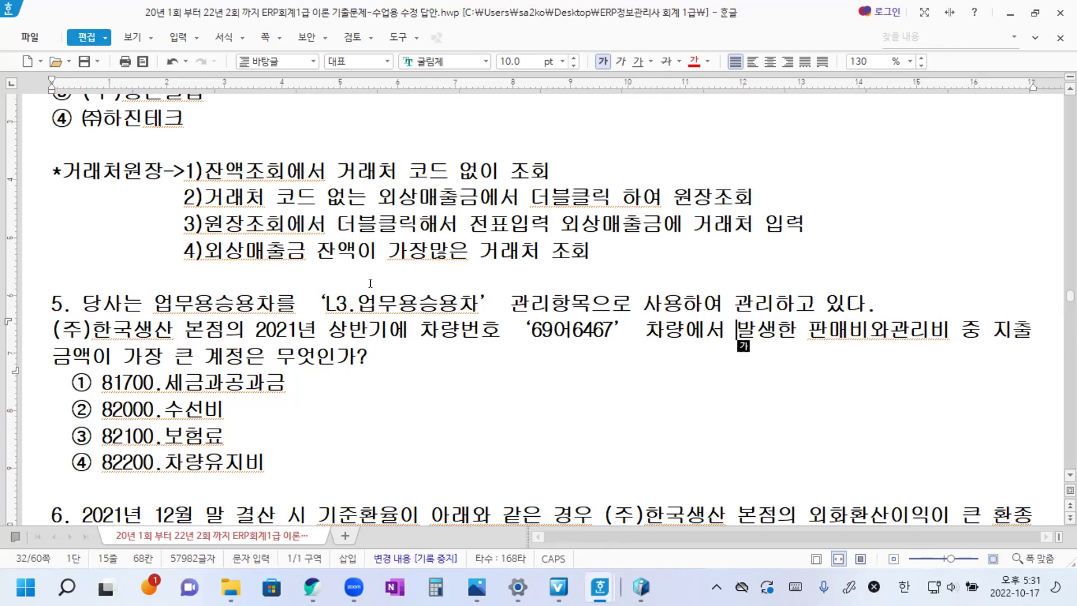
Switch to iCUBE 핵심ERP, open 관리항목원장 and set 관리항목 to L3 업무용승용차
mouse_move(558, 586)
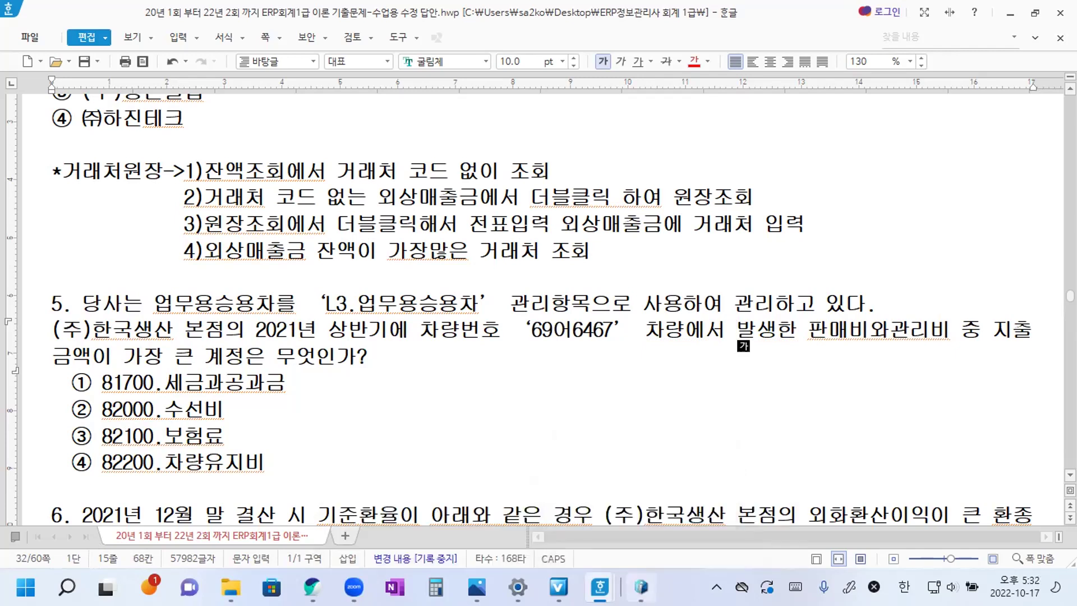
key("alt+Tab")
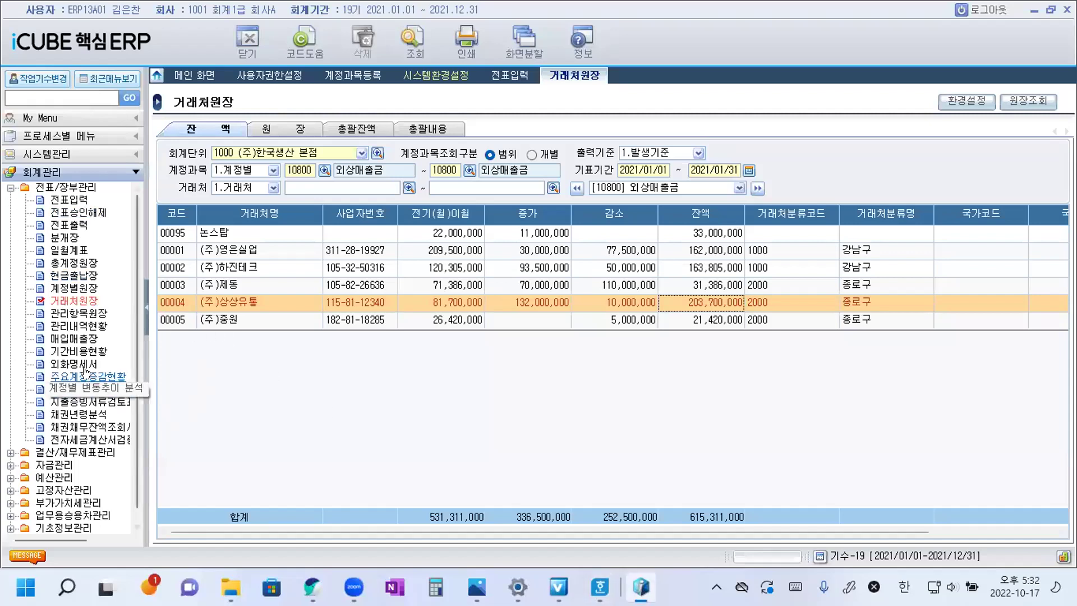
left_click(84, 313)
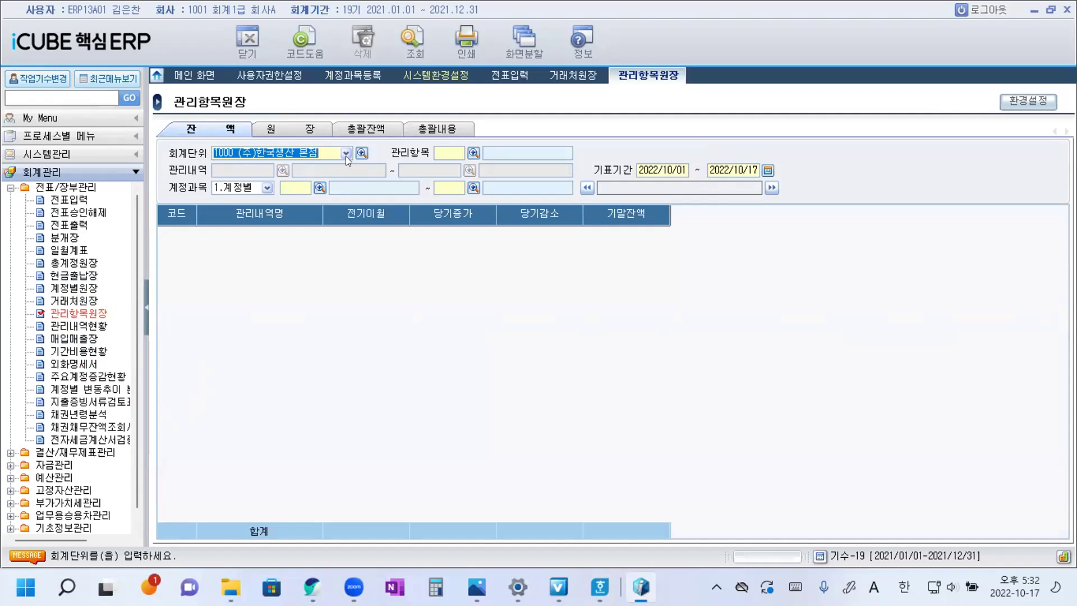
left_click(473, 153)
left_click(533, 369)
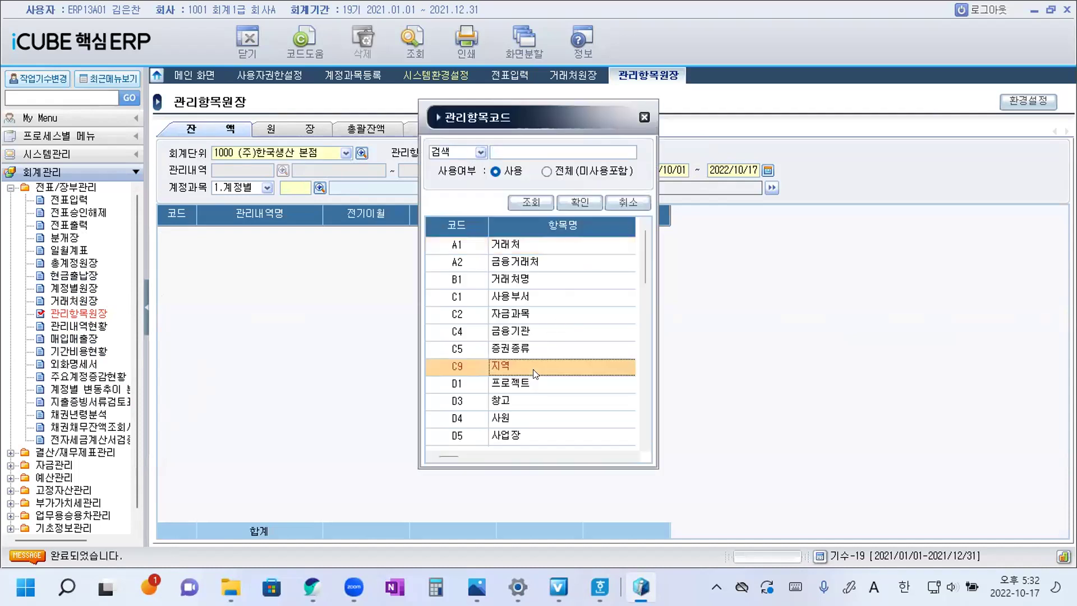
scroll(533, 370, "down", 3)
scroll(521, 387, "down", 10)
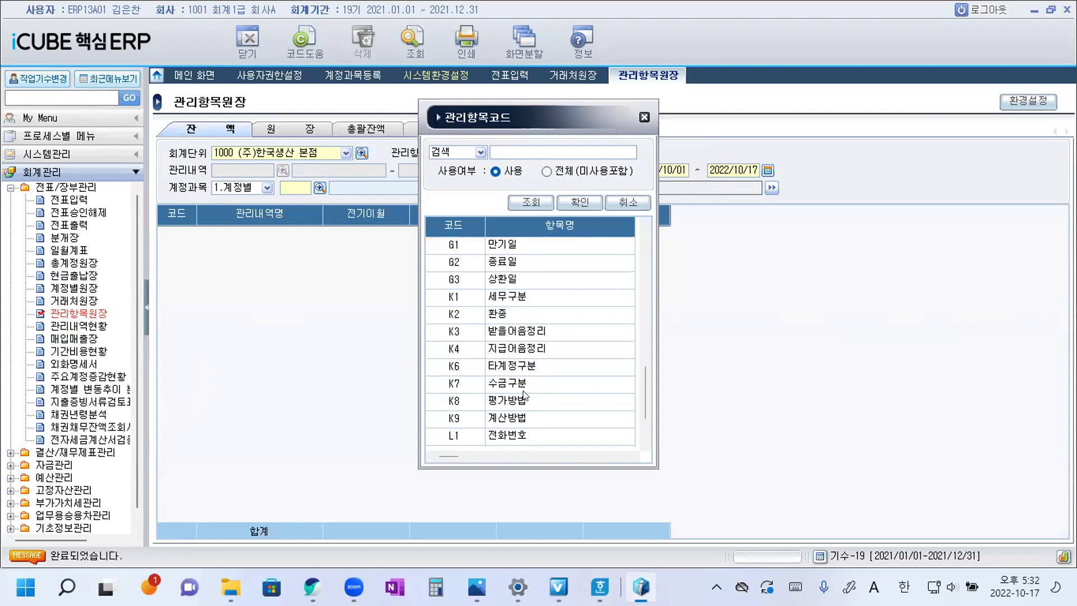
double_click(516, 418)
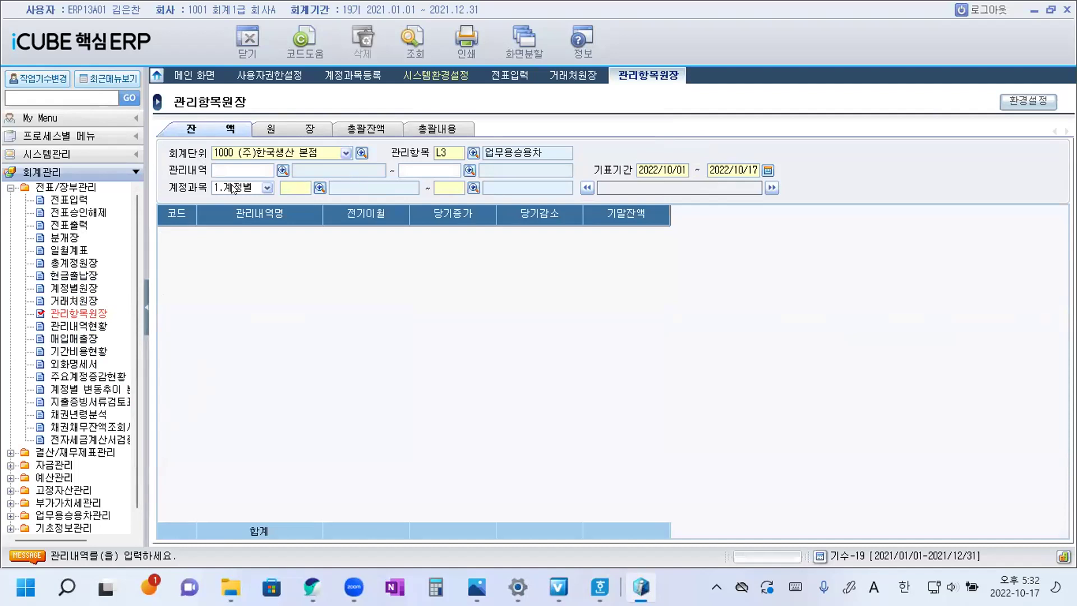
left_click(284, 170)
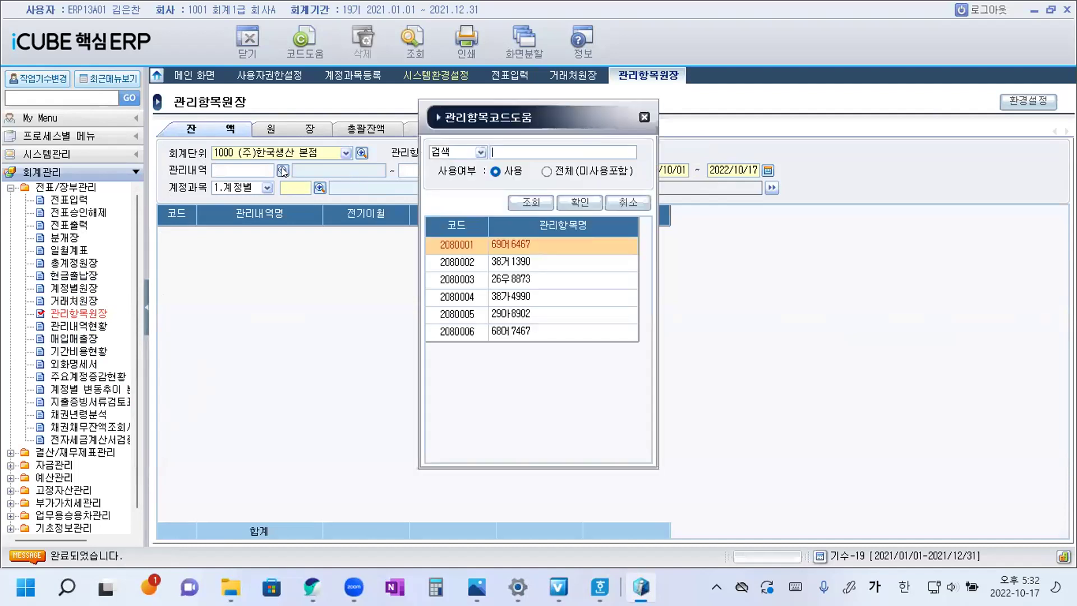
left_click(521, 331)
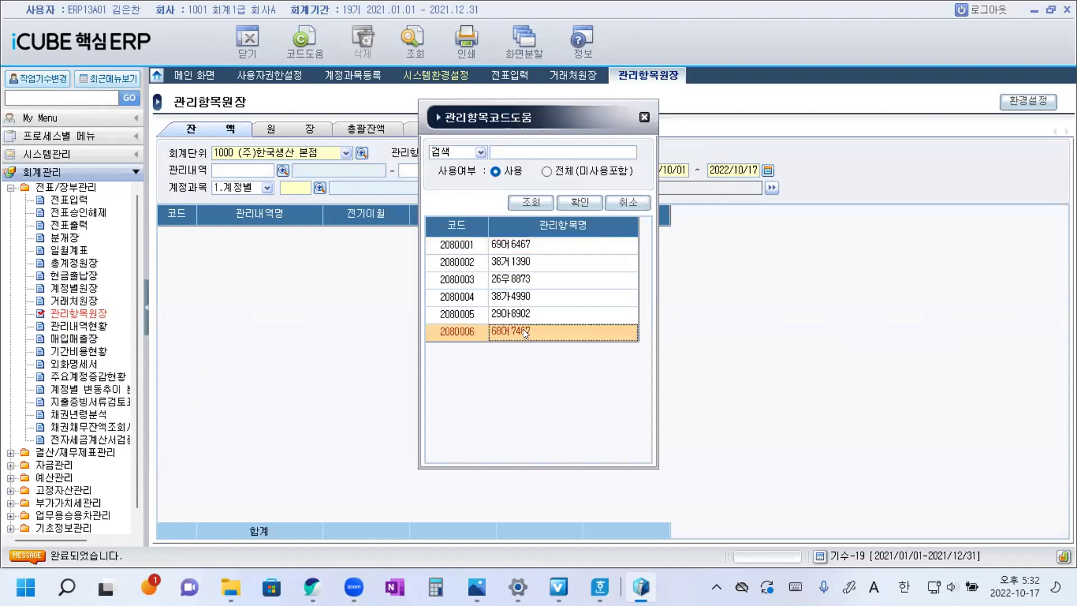
double_click(507, 244)
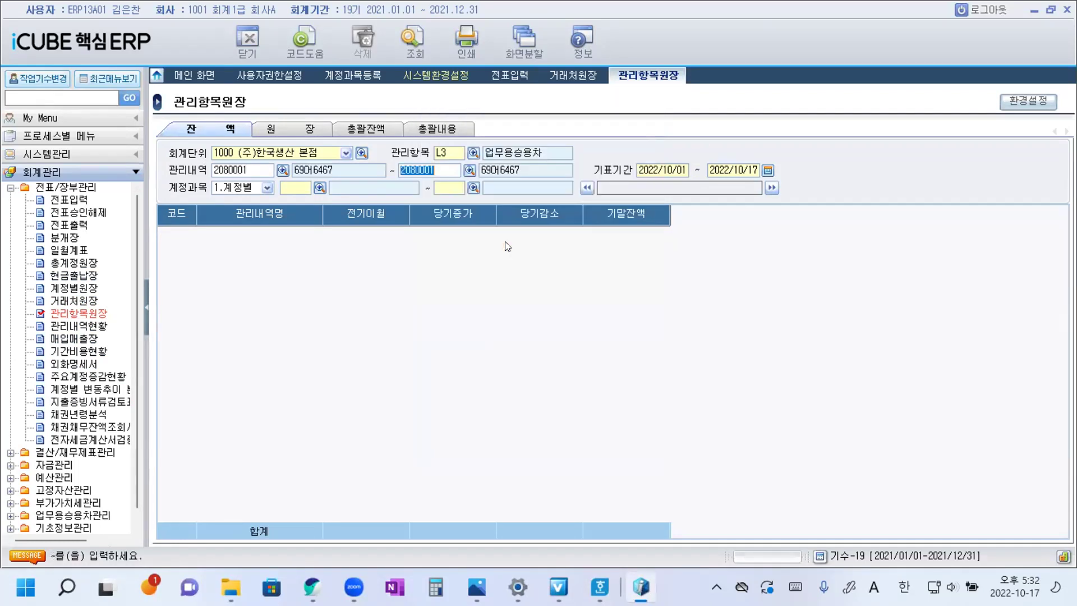
Set the 기표기간 to the first half of 2021, from 2021/01/01 to 2021/06/30
left_click(766, 170)
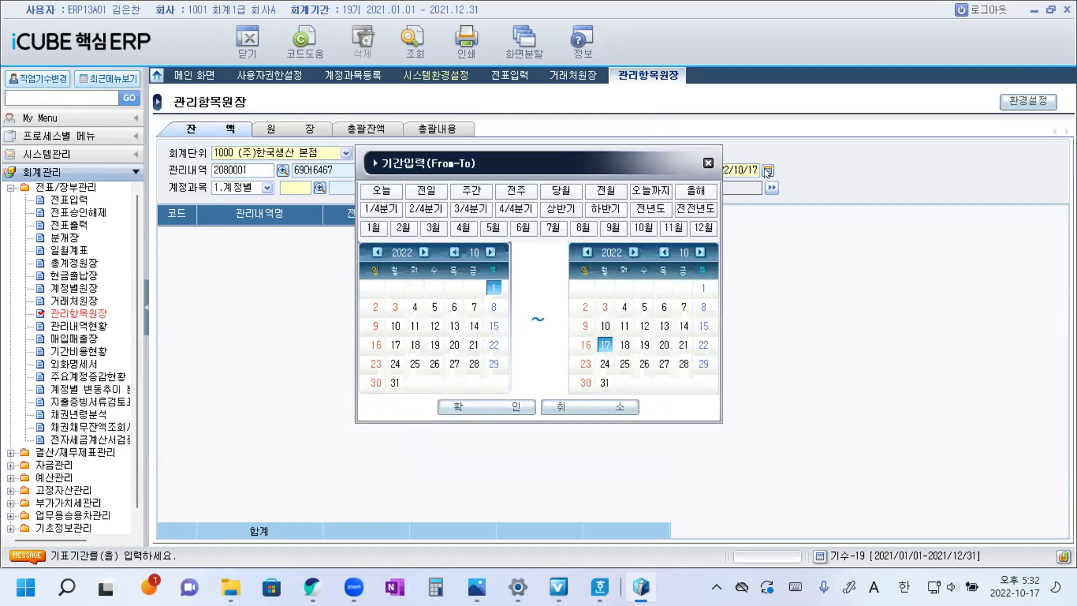
left_click(557, 210)
left_click(378, 251)
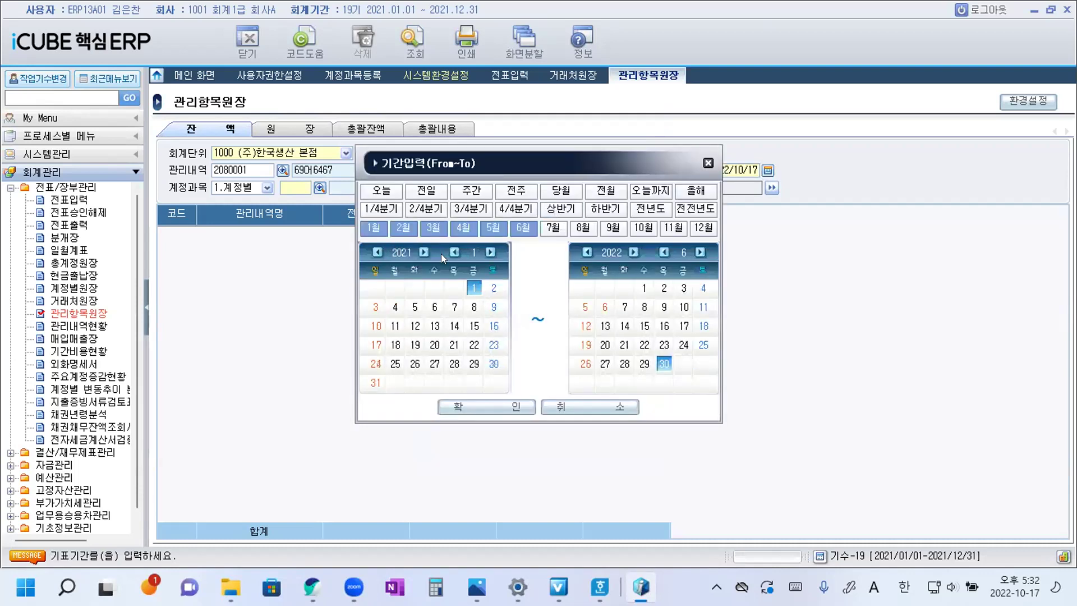
left_click(586, 251)
left_click(500, 411)
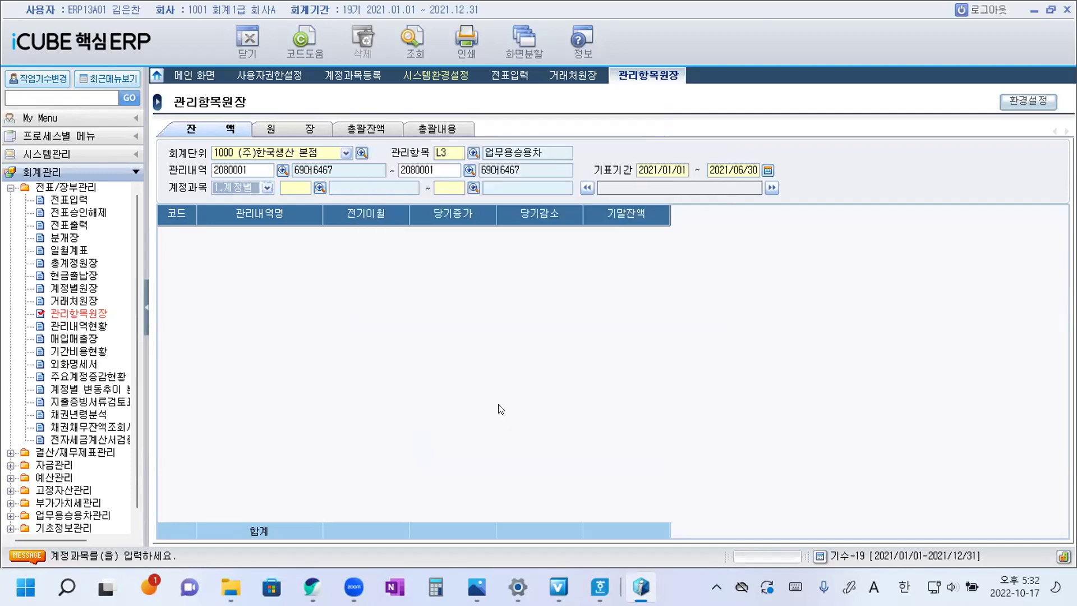
Set the 계정과목 range from 81700 세금과공과금 to 82200 차량유지비, finding the accounts by searching for 세금 and 차량
left_click(318, 188)
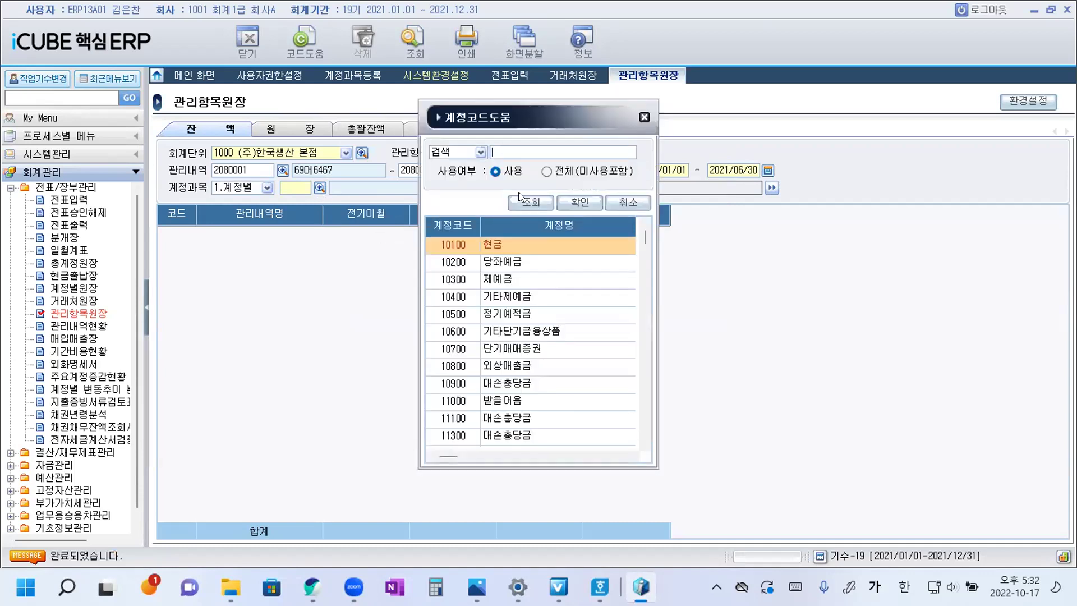
type("세금")
key("Return")
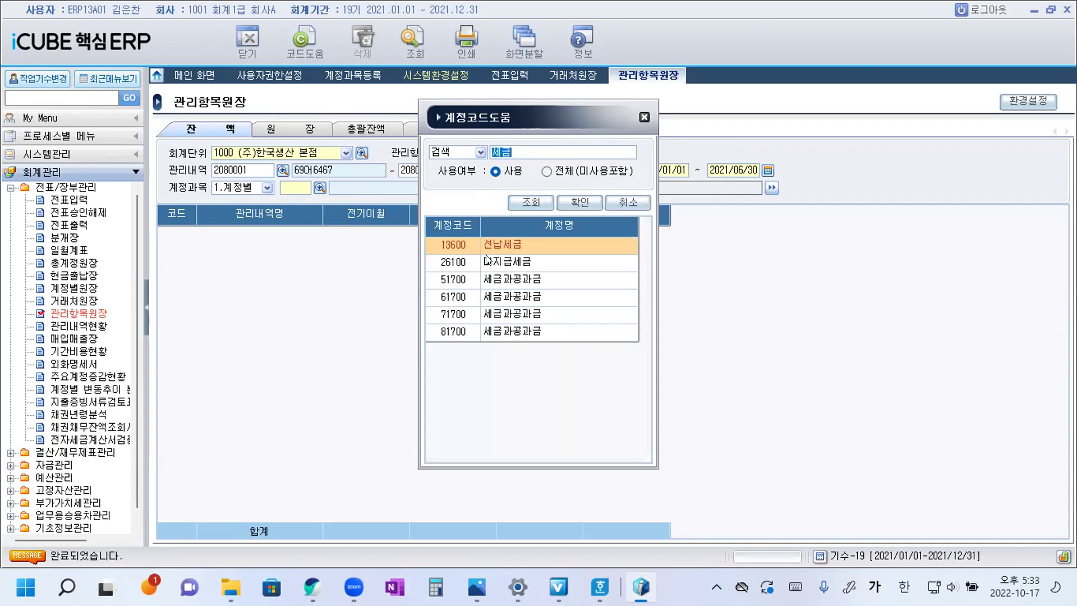
double_click(511, 333)
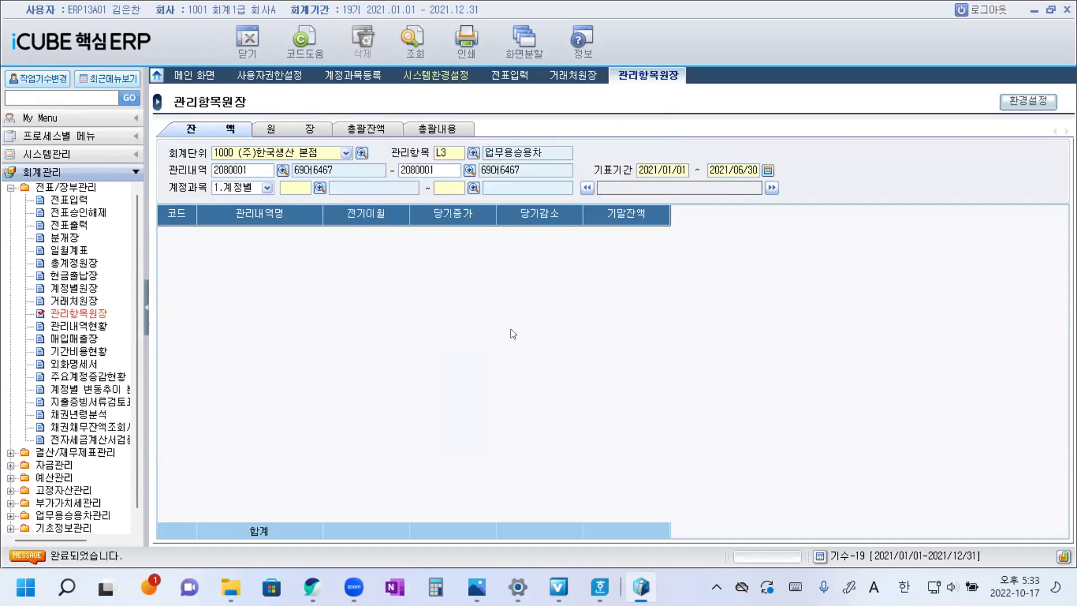
left_click(473, 189)
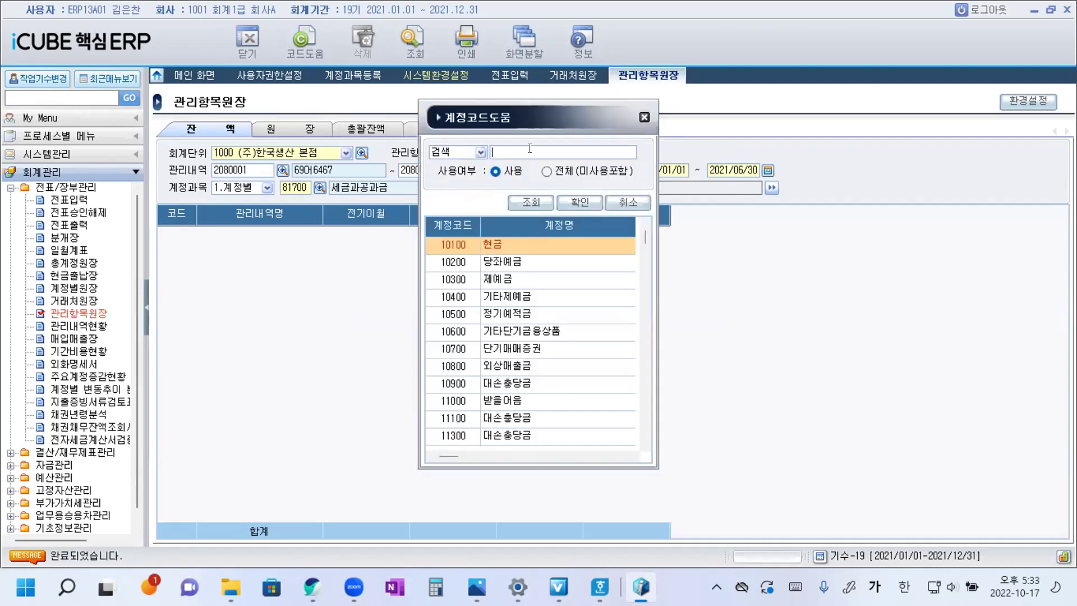
type("차량")
key("Return")
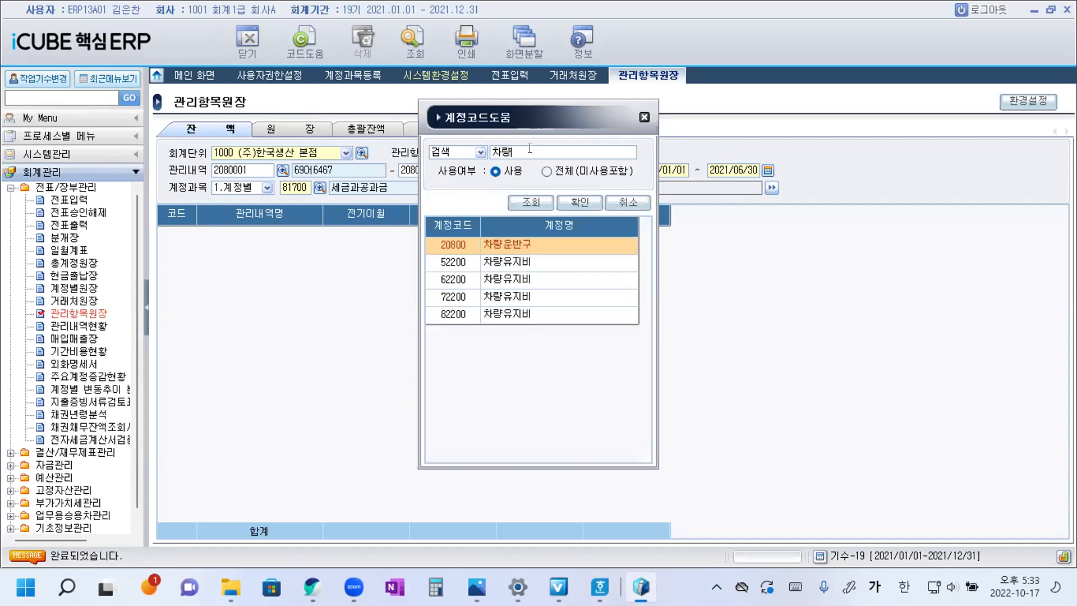
double_click(504, 315)
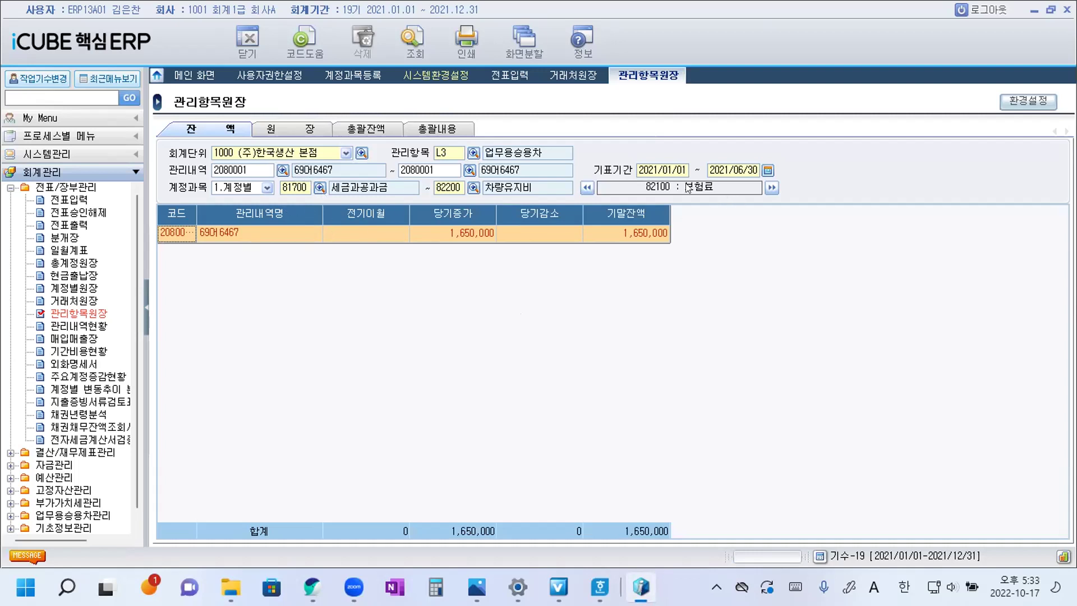
Page through the accounts in the range to compare the vehicle's balances for 보험료 and 차량유지비
left_click(585, 186)
left_click(586, 186)
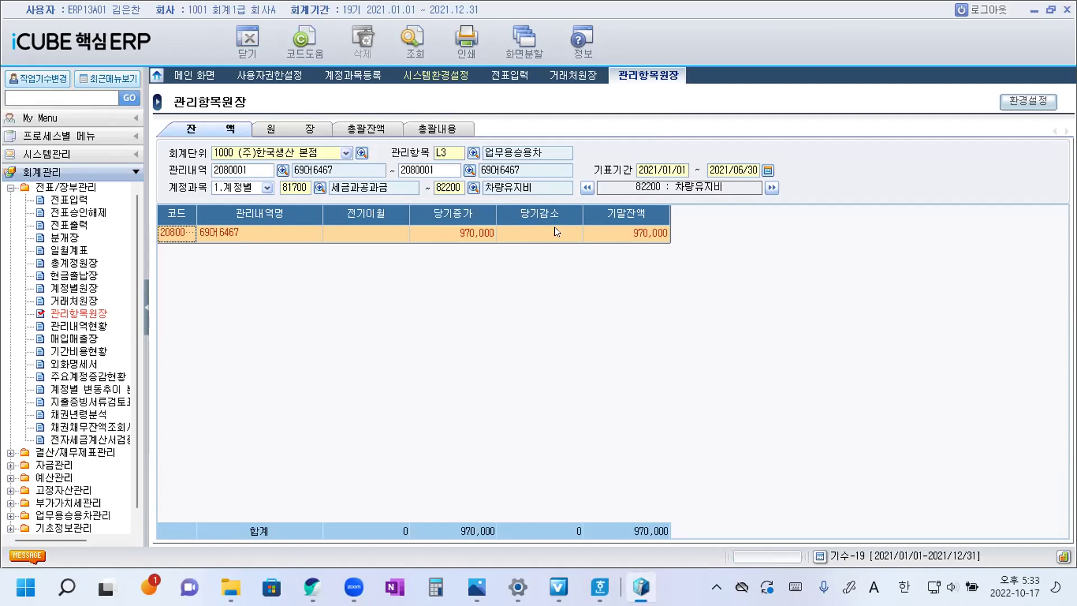
left_click(772, 188)
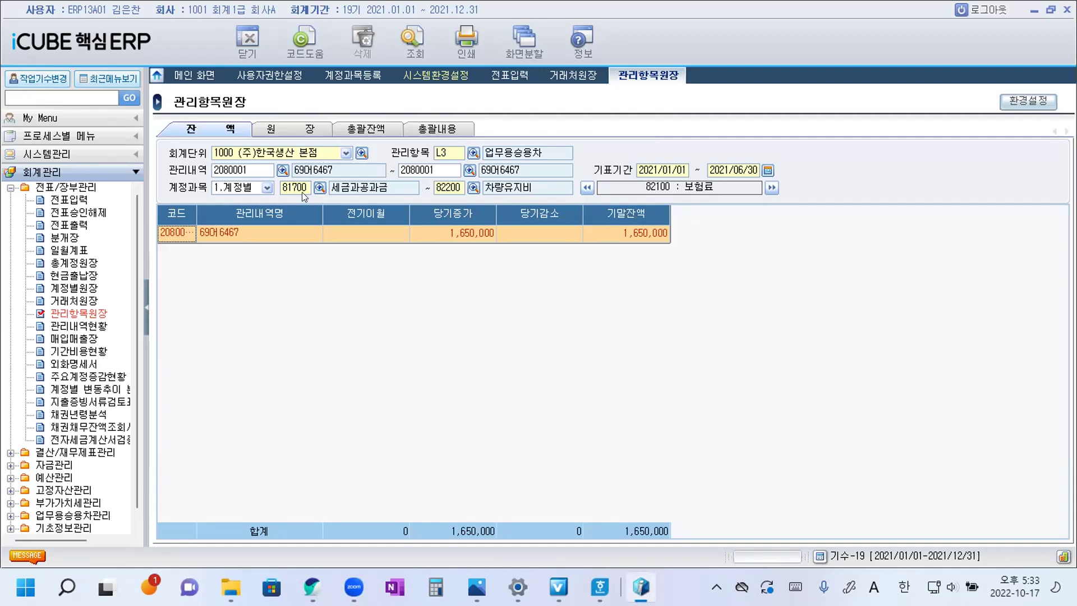
Limit the account range to 81700 세금과공과금 only and query the vehicle's balance
left_click(442, 183)
left_click(441, 185)
type("1")
key("BackSpace")
key("BackSpace")
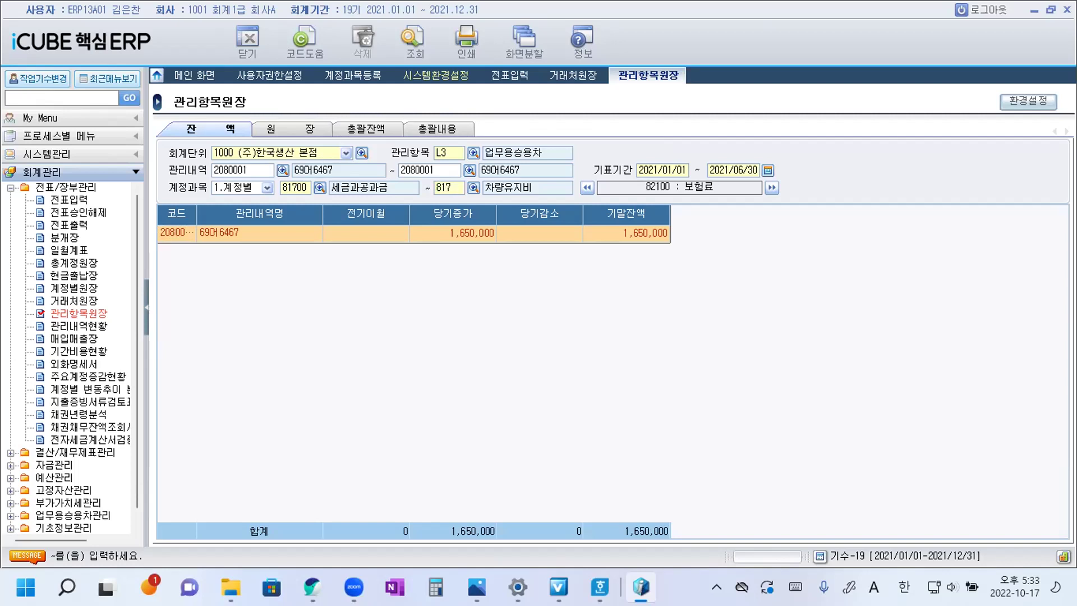
type("00")
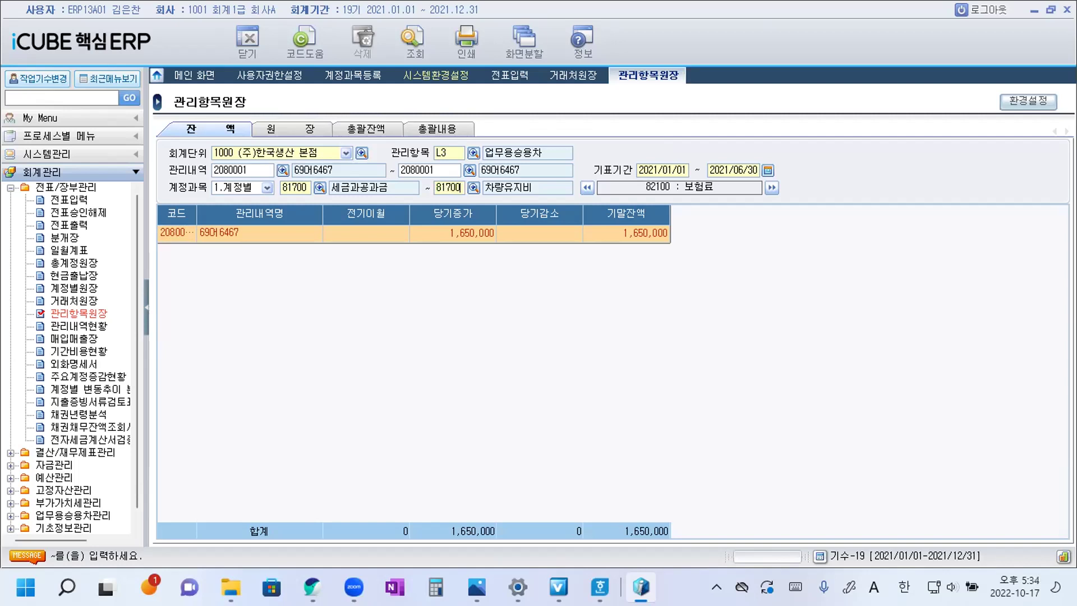
left_click(409, 51)
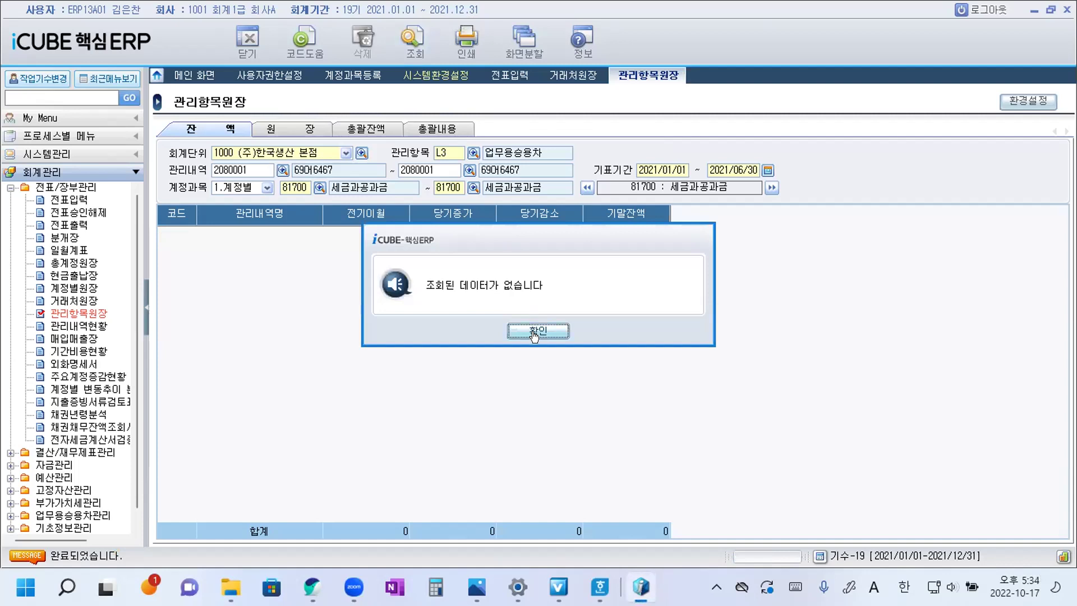
left_click(534, 332)
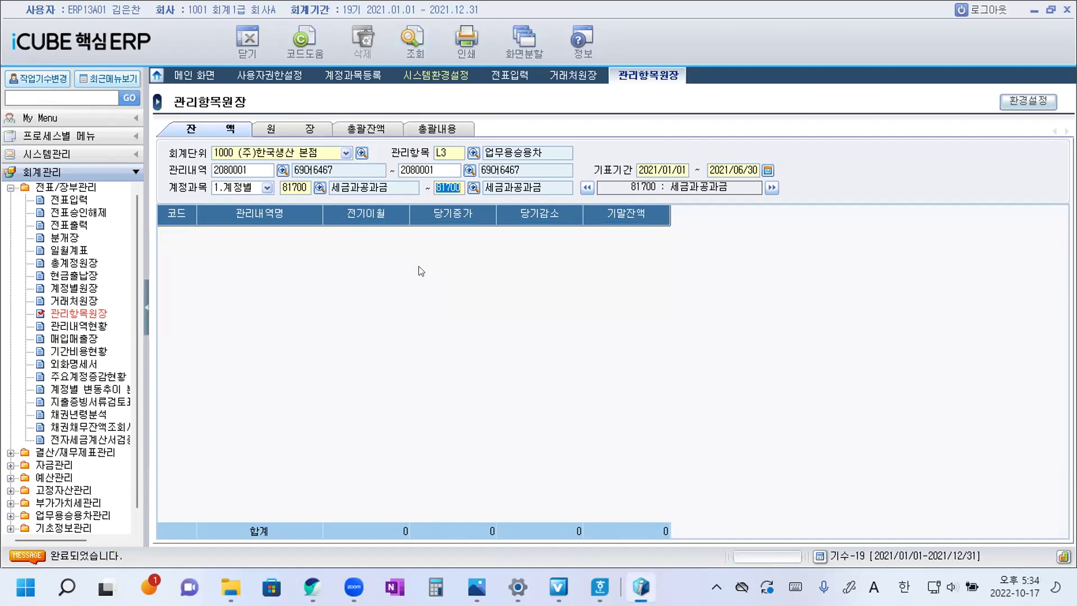
Query the vehicle's balance for account 82200 차량유지비 only
left_click(289, 187)
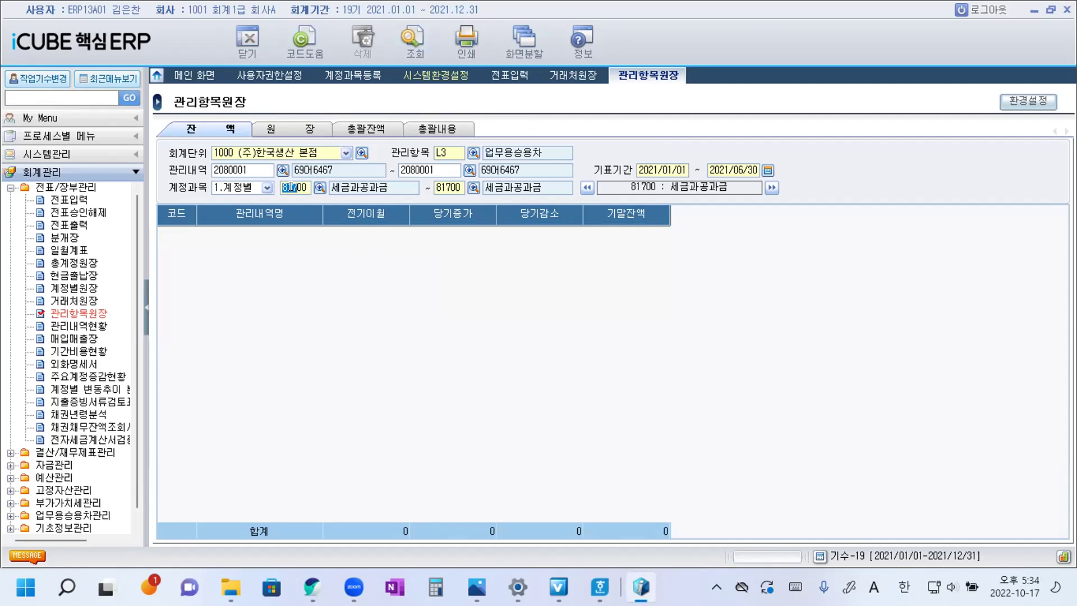
double_click(290, 187)
type("82200")
key("Return")
key("Return")
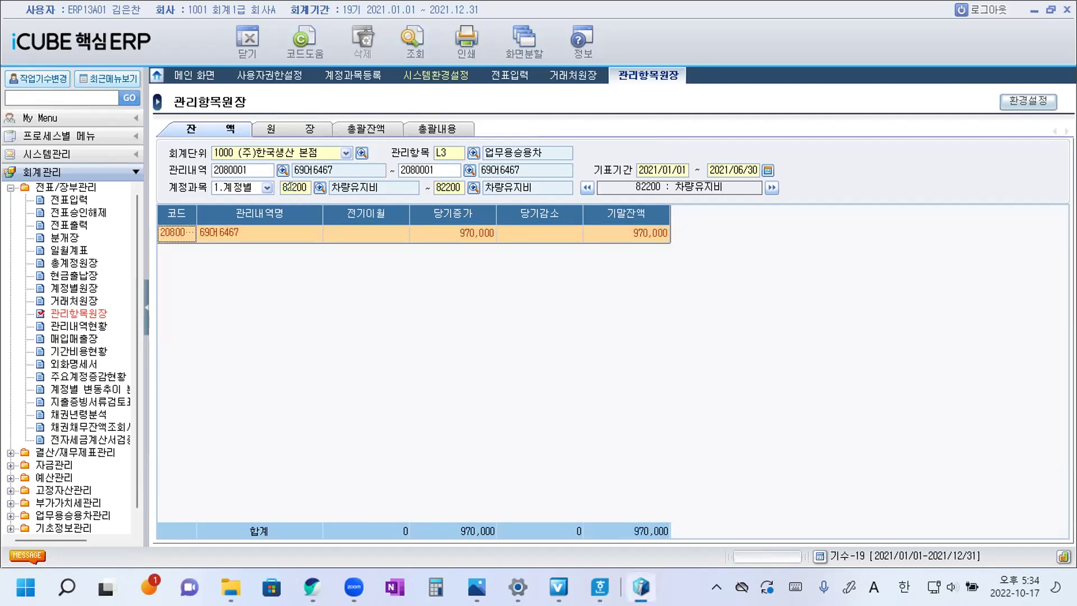
Query the vehicle's balance for account 82000 수선비 only
left_click(296, 187)
type("82000")
key("Return")
type("82000")
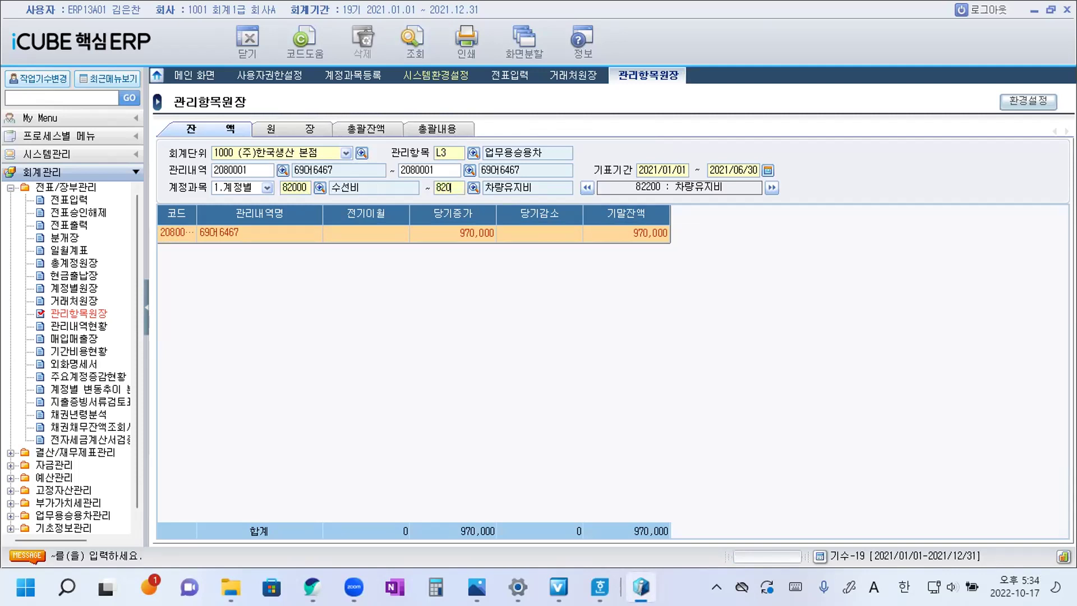
key("Return")
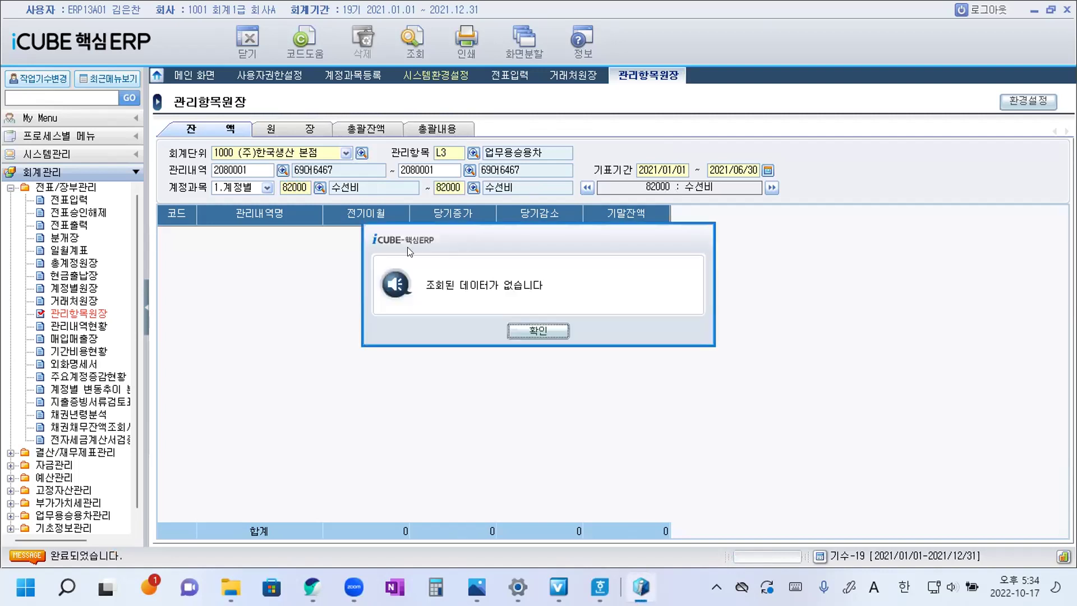
left_click(541, 334)
Query the vehicle's balance for account 82100 보험료 only
left_click(299, 187)
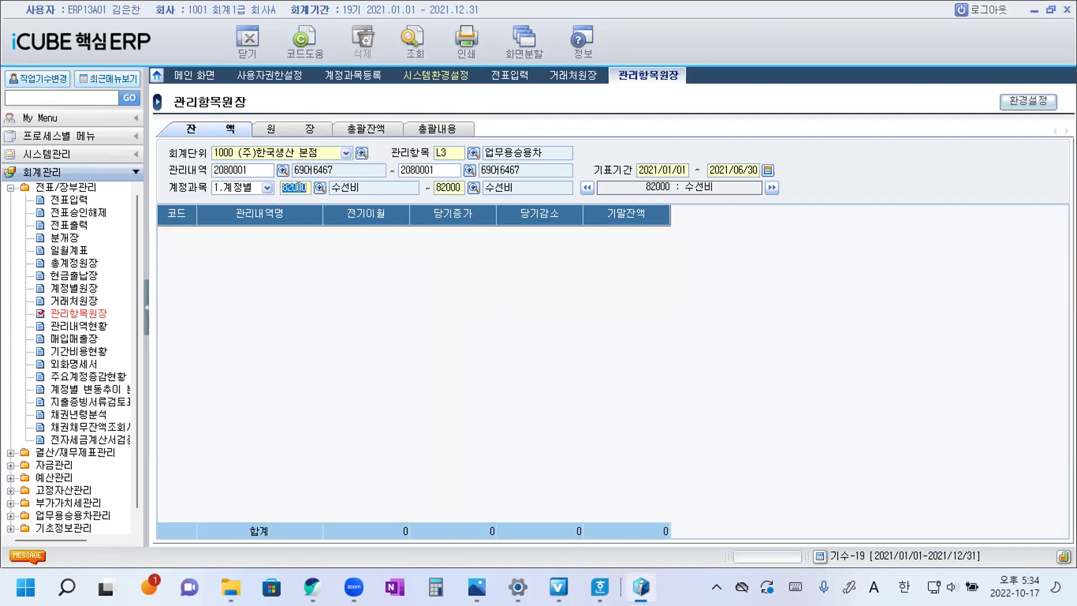
type("82100")
key("Return")
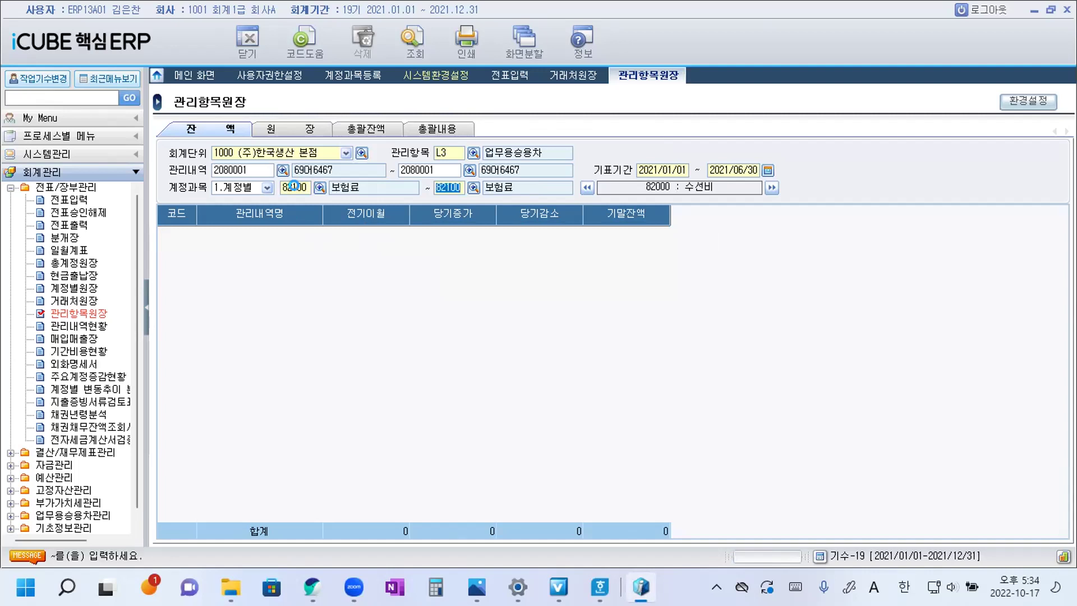
key("Return")
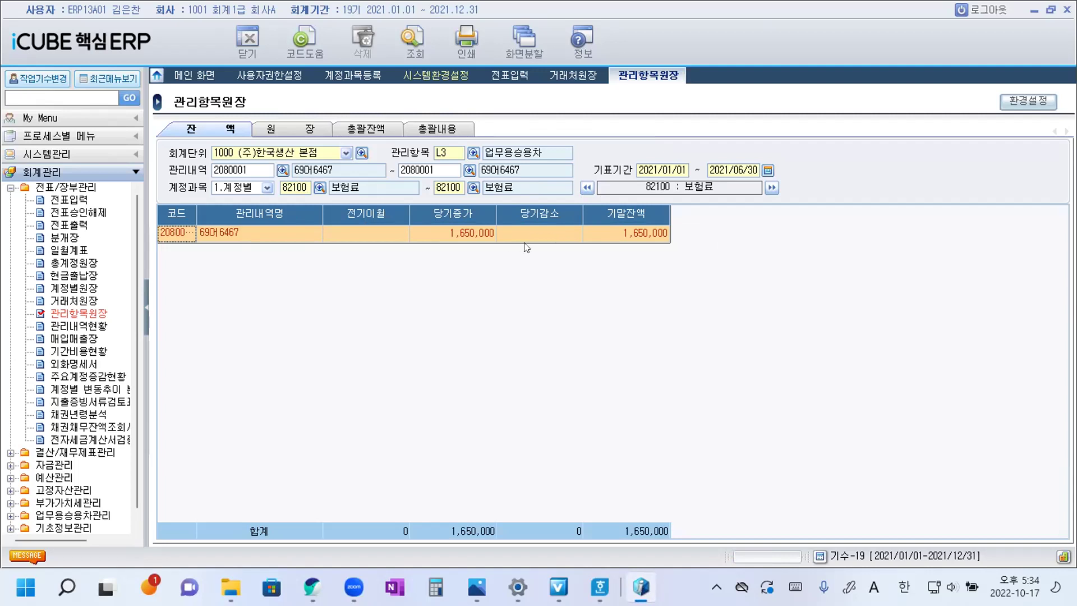
Query the account range 81700 세금과공과금 to 82200 차량유지비 again and advance to the next account's balance
left_click(319, 187)
left_click(627, 205)
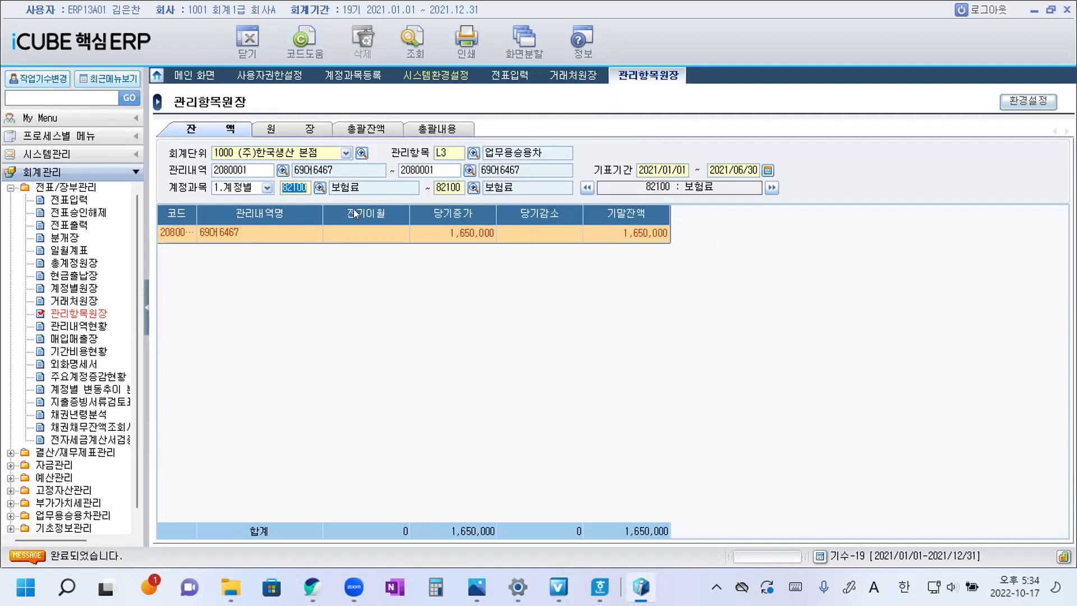
type("81700")
key("Return")
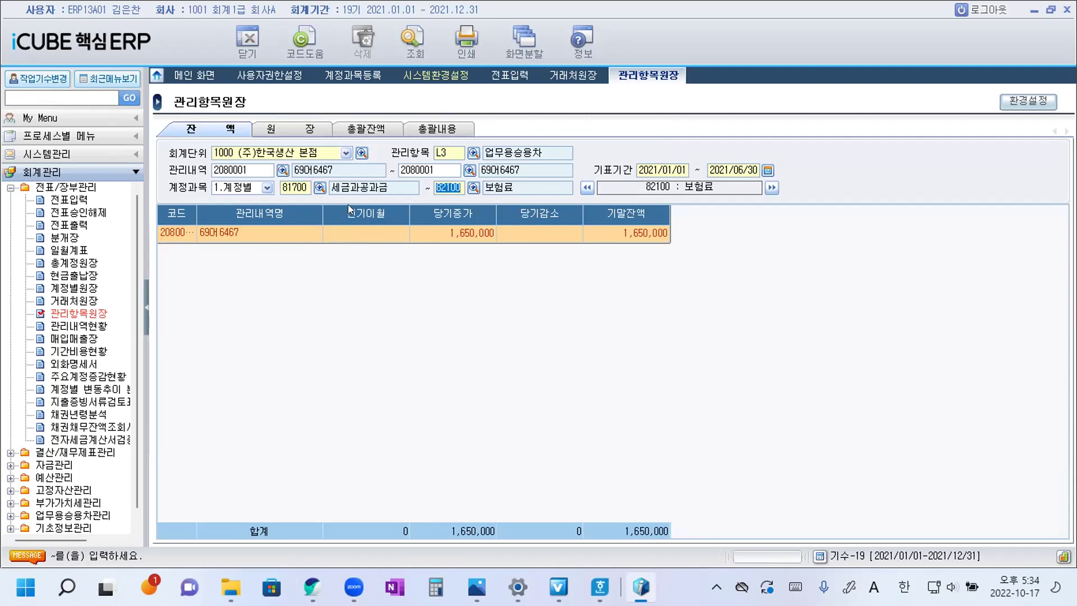
type("82200")
key("Return")
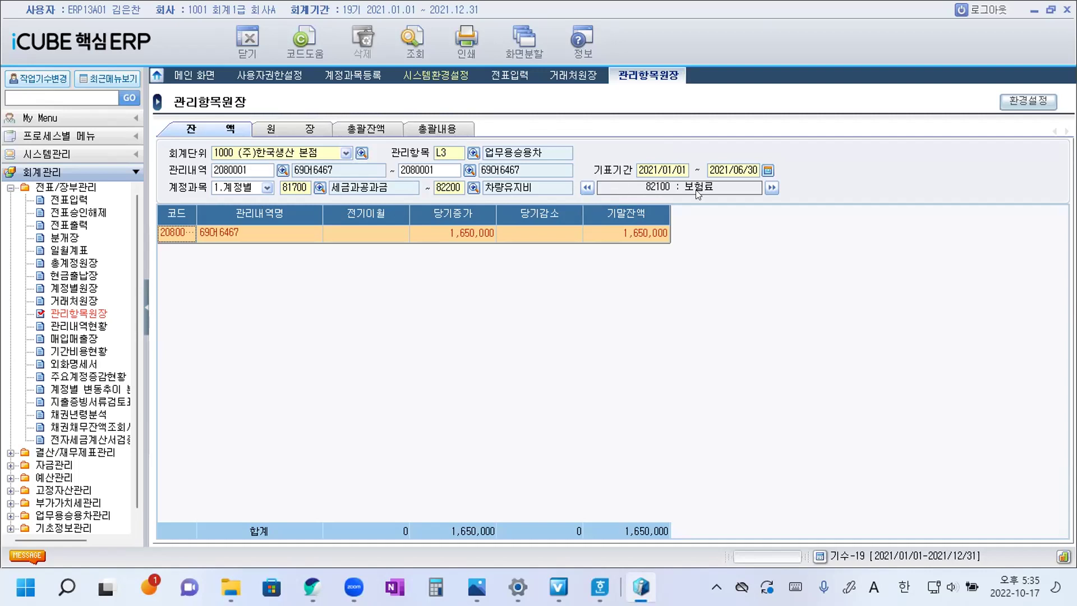
left_click(770, 189)
Switch to the 한글 document and copy answer number ③ to the end of the question 5 text
mouse_move(601, 588)
left_click(499, 497)
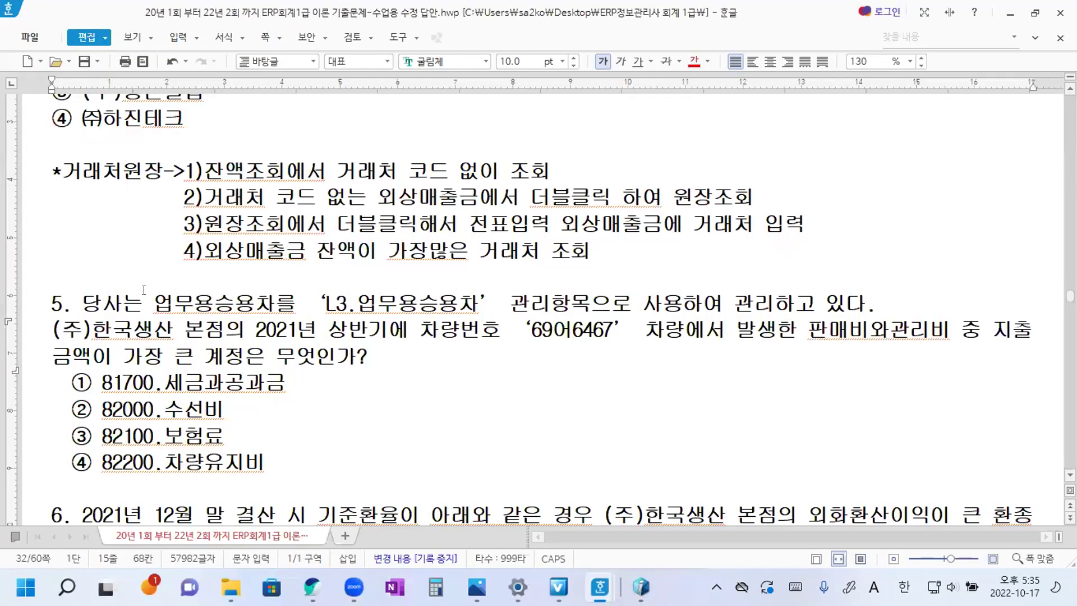
left_click_drag(73, 347, 90, 348)
key("ctrl+c")
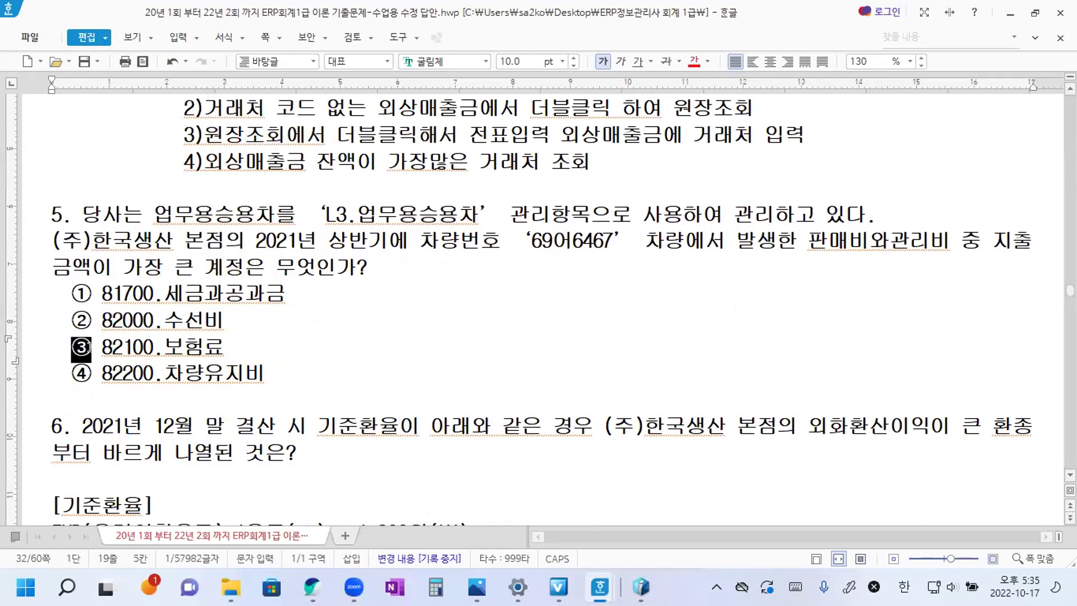
left_click(385, 272)
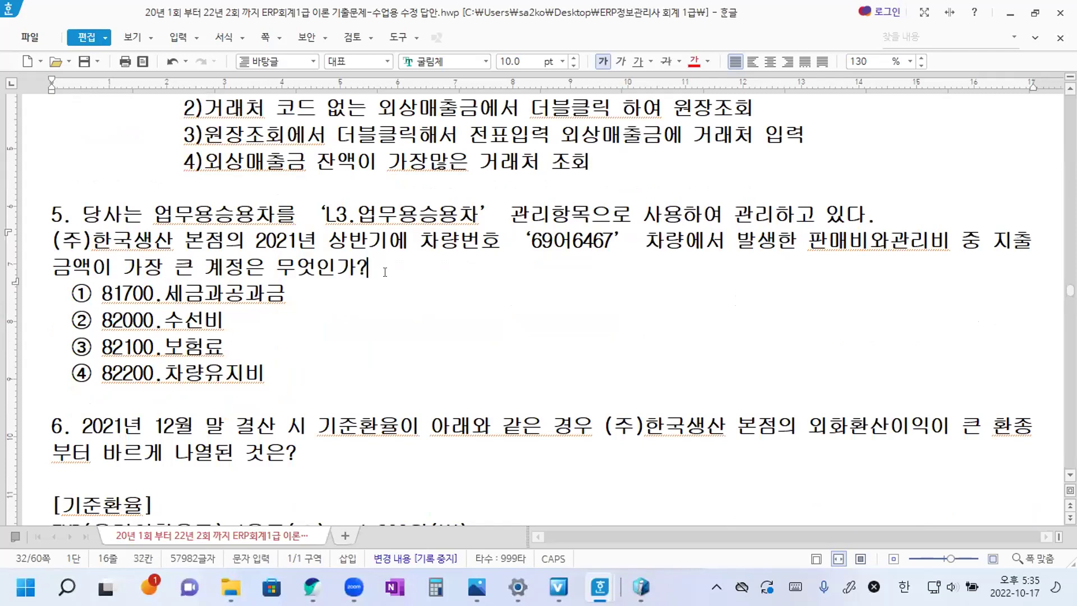
key("ctrl+v")
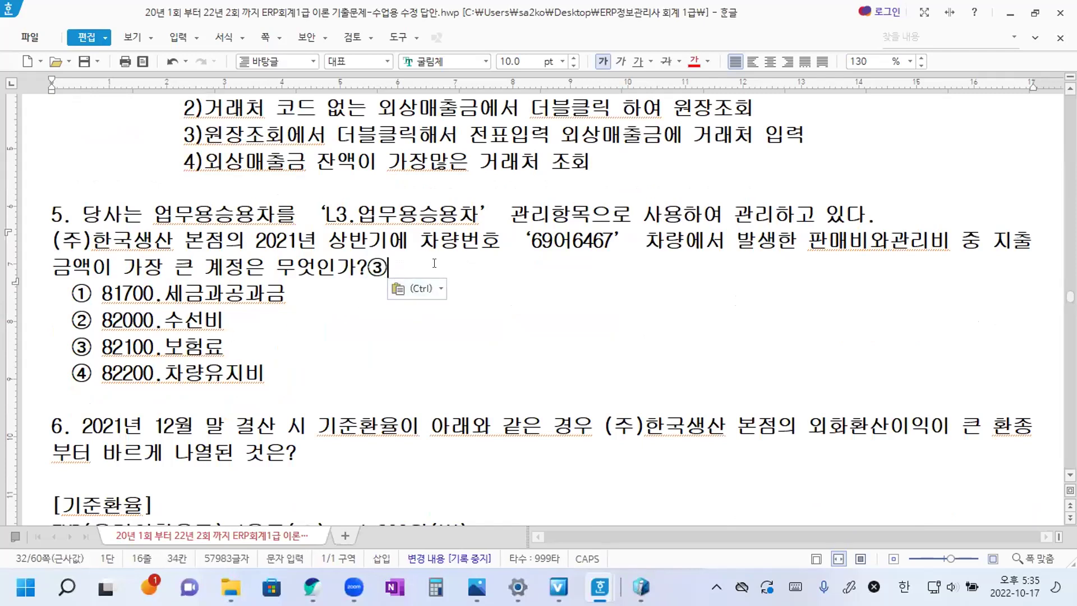
Add the note "*관리항목원장 조회" two lines below the last choice of question 5
scroll(437, 278, "down", 2)
left_click(284, 287)
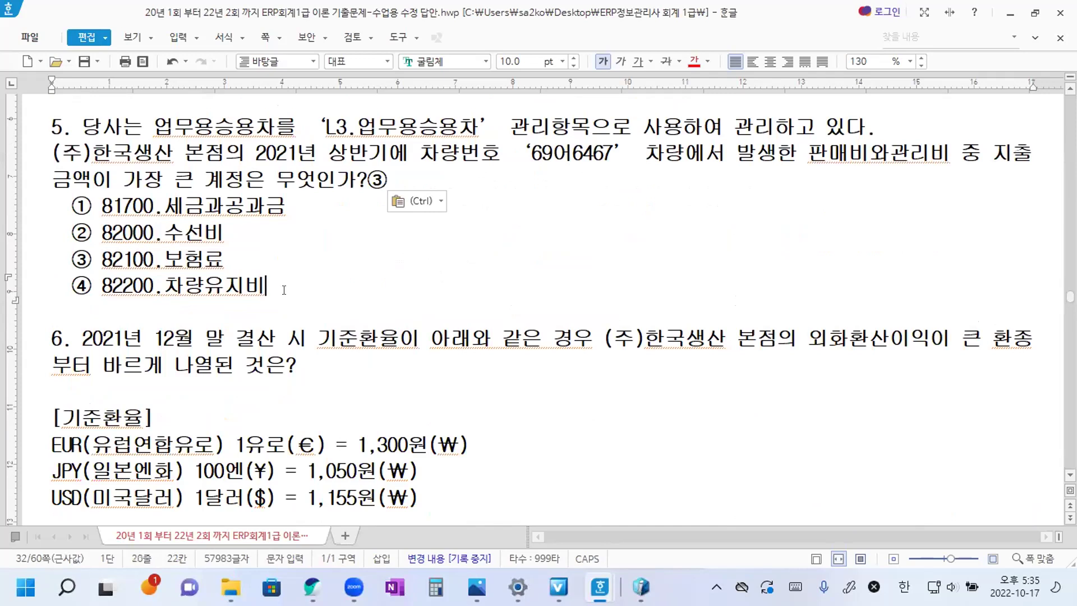
key("Return")
key("Return")
type("*관리")
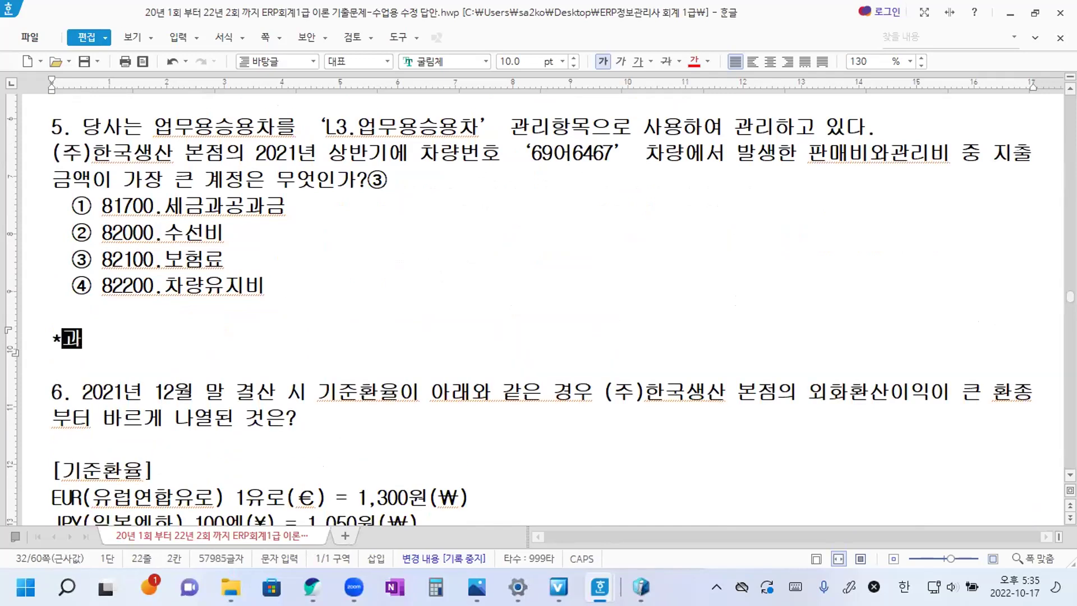
type("항목원")
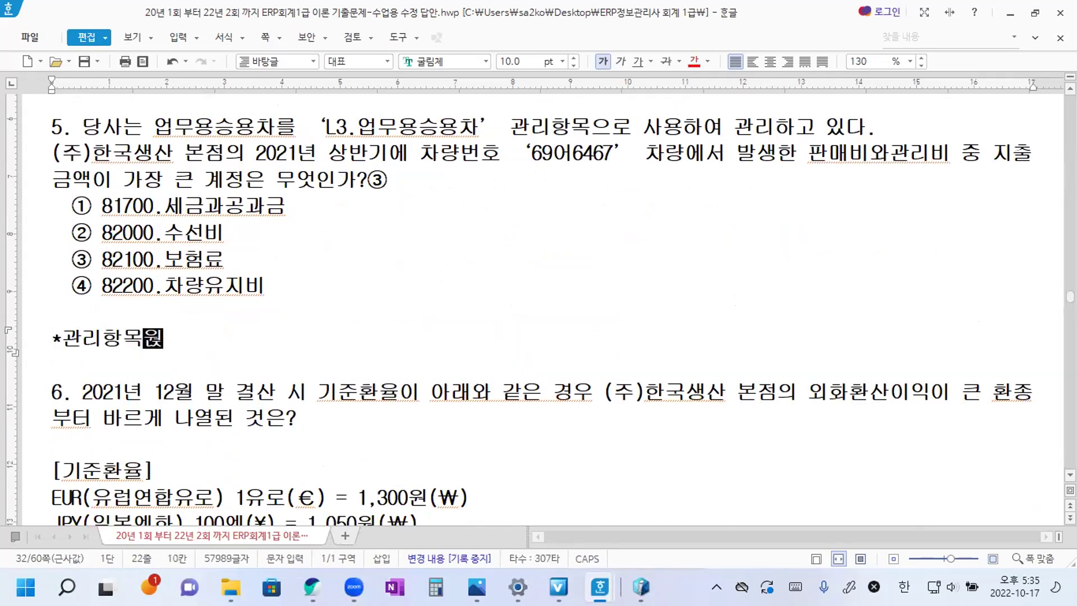
type("장 조회")
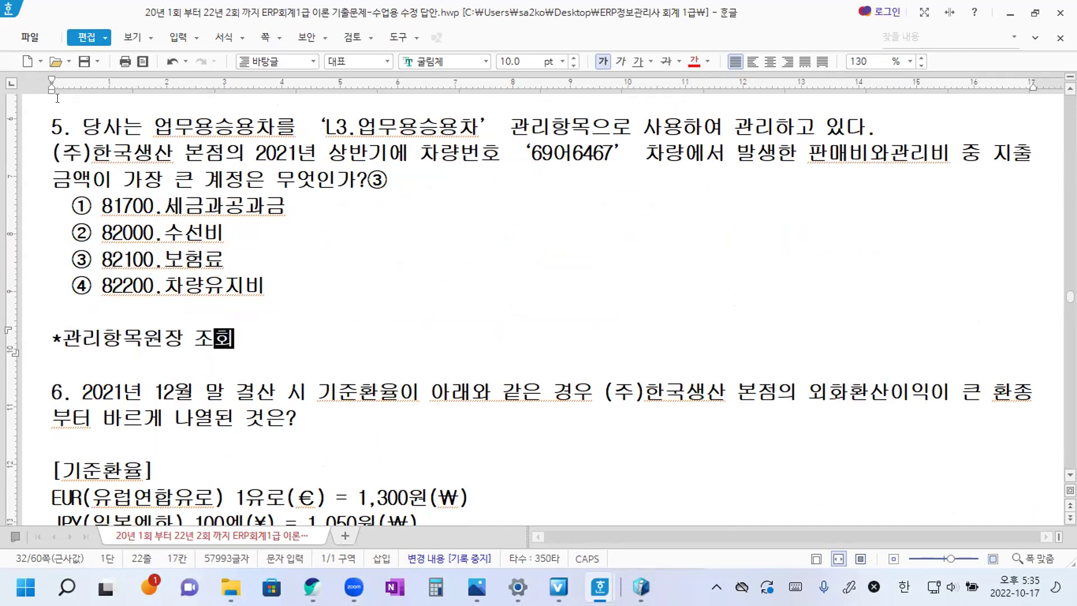
left_click(298, 349)
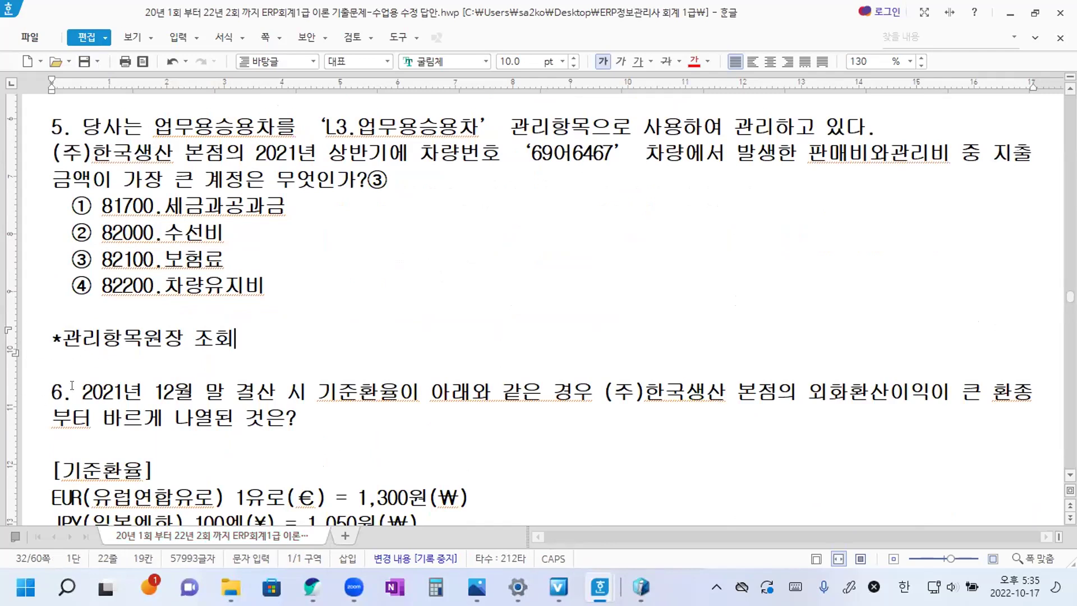
Read question 6 with its exchange rates and choices, and open 외화명세서 in iCUBE 핵심ERP
scroll(42, 426, "down", 3)
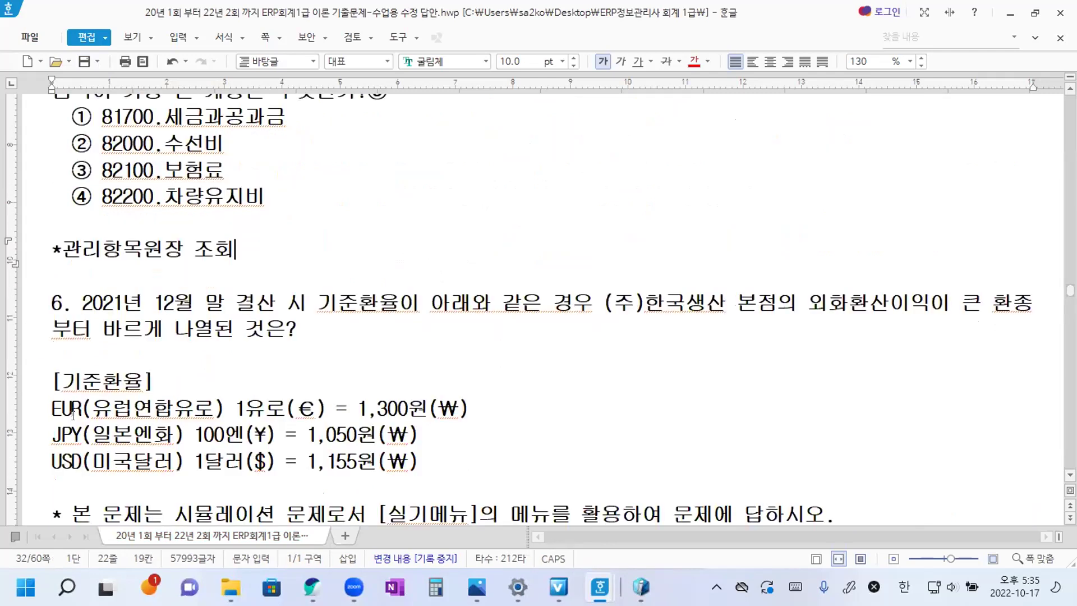
scroll(73, 415, "down", 3)
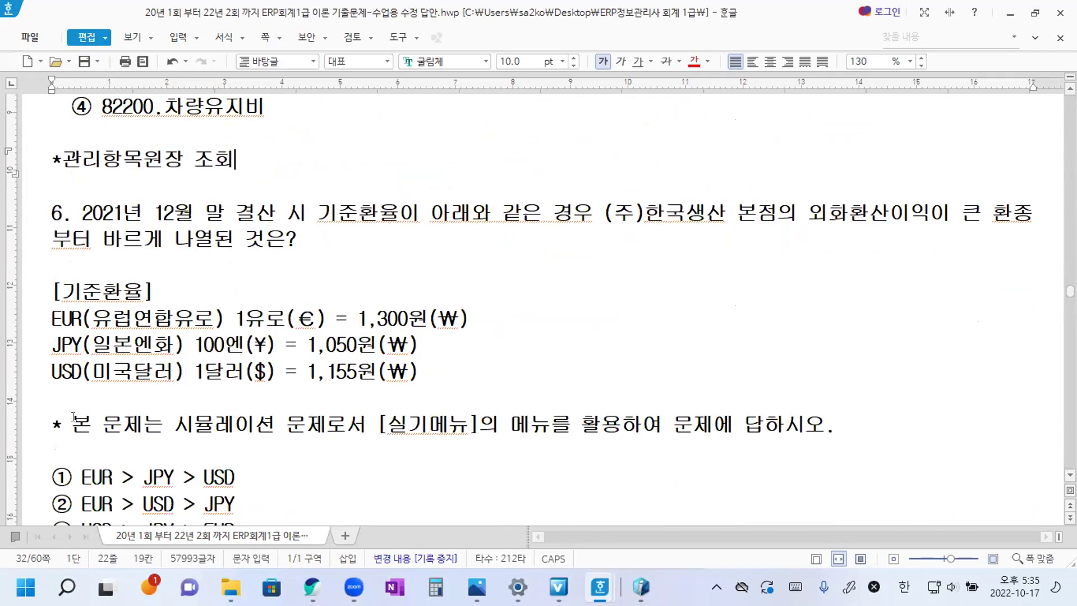
key("Hangul")
scroll(487, 282, "down", 2)
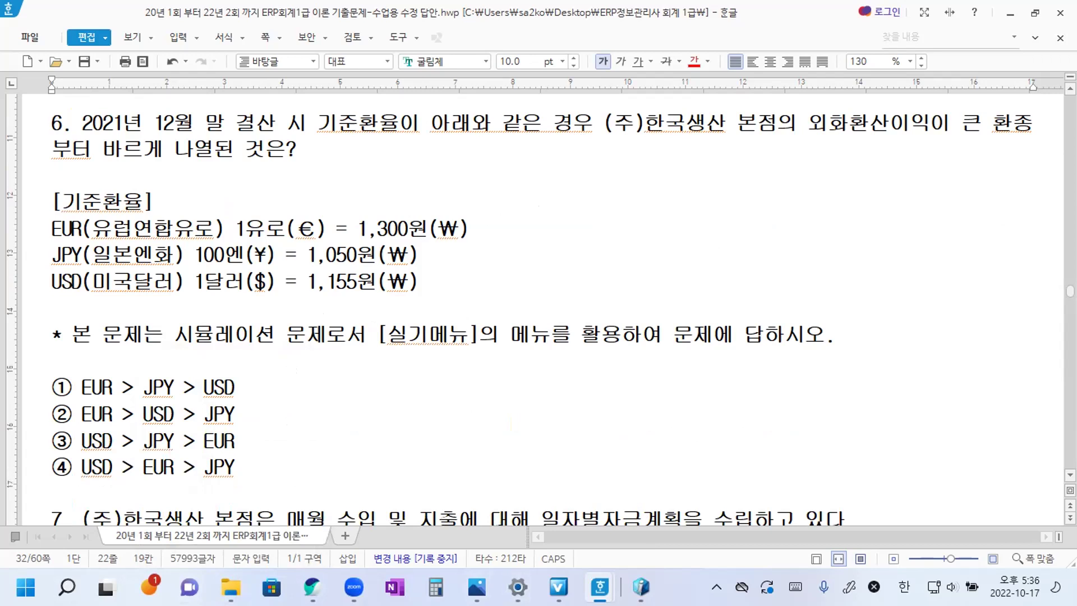
key("alt+Tab")
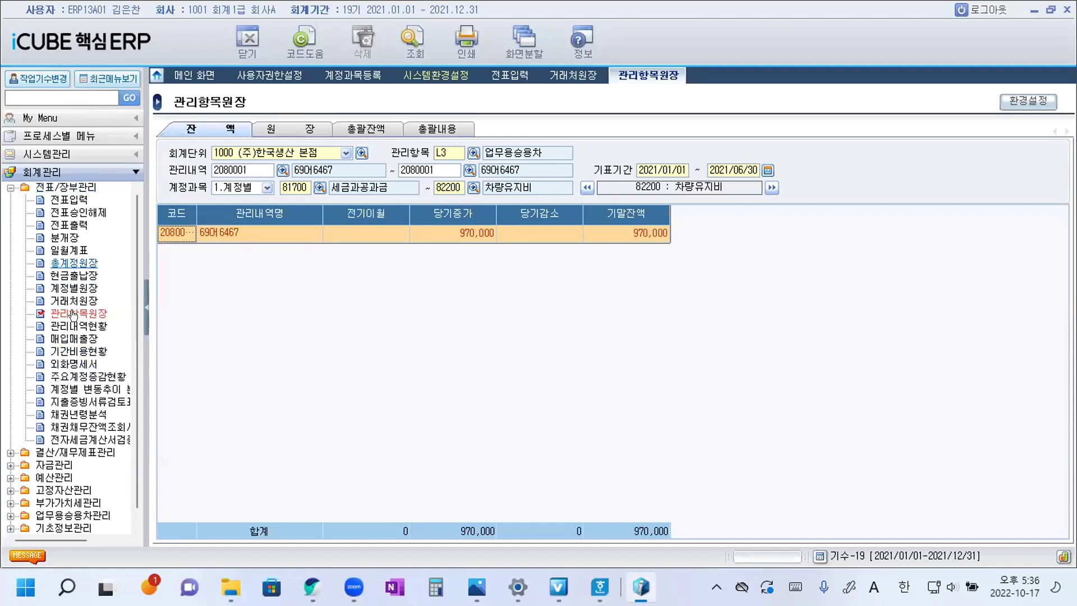
left_click(73, 364)
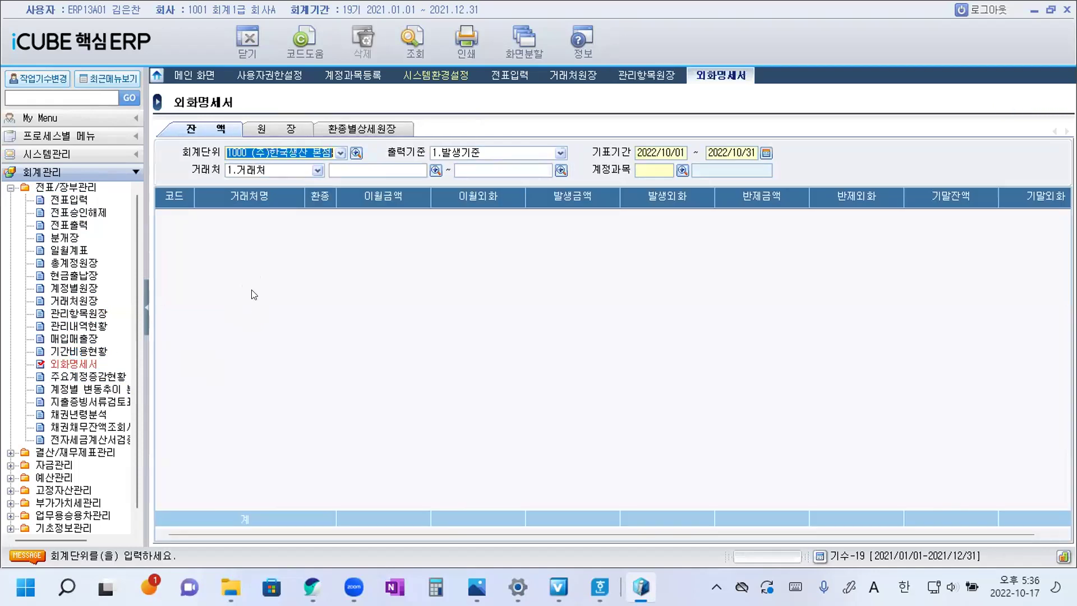
Look at the 환종별상세원장 view of 외화명세서 and return to the 잔액 view
left_click(359, 131)
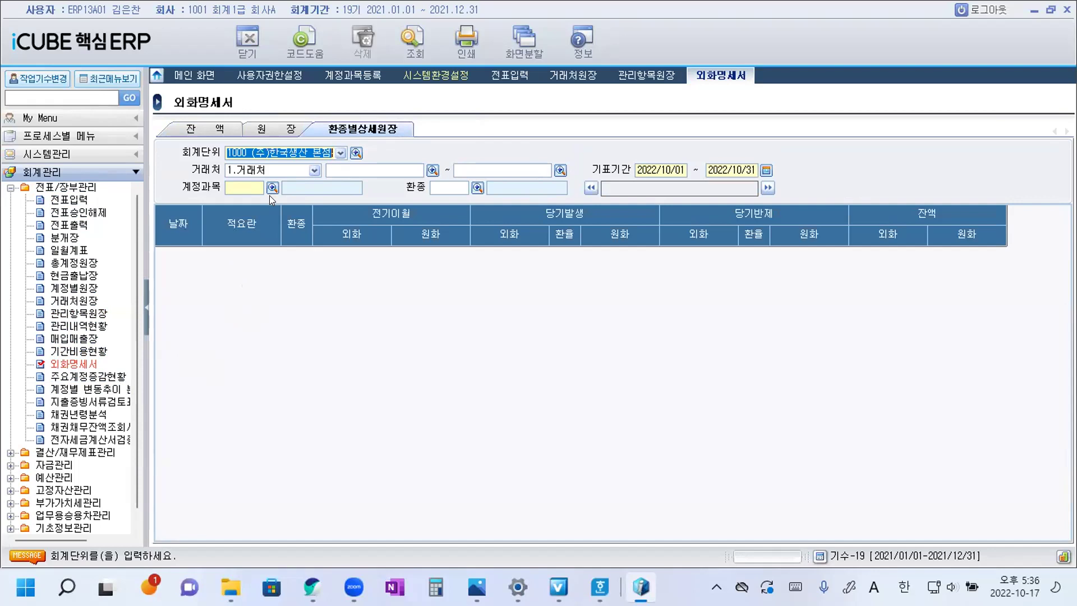
left_click(205, 126)
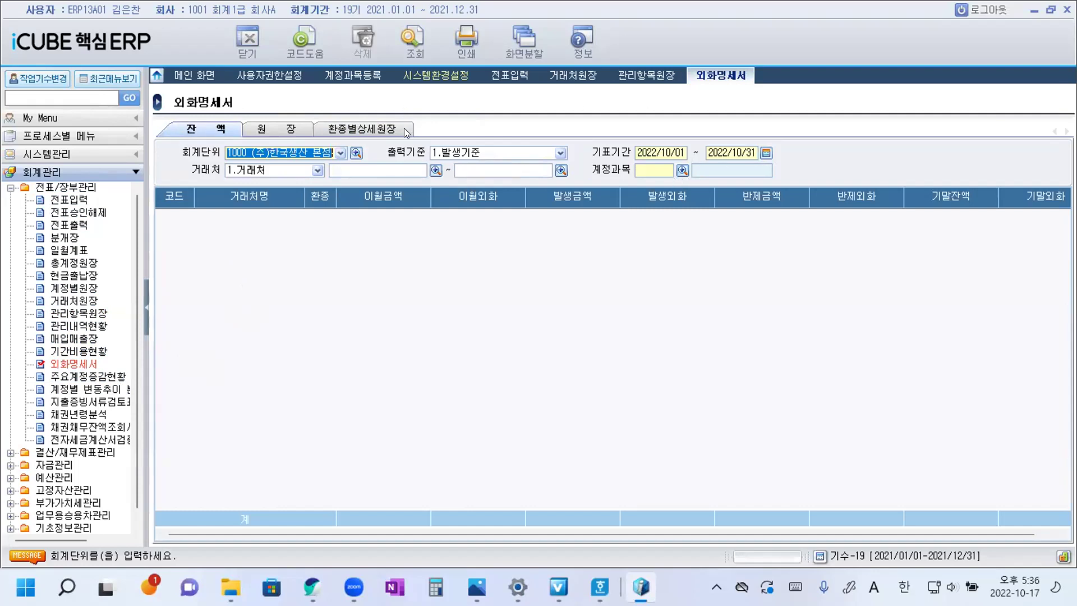
left_click(373, 132)
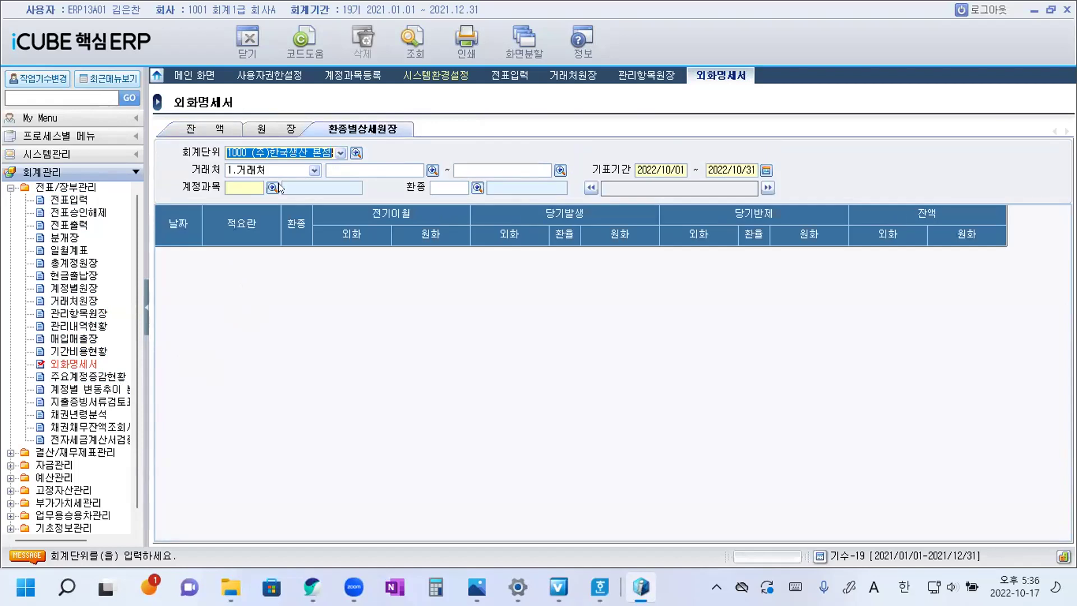
left_click(203, 129)
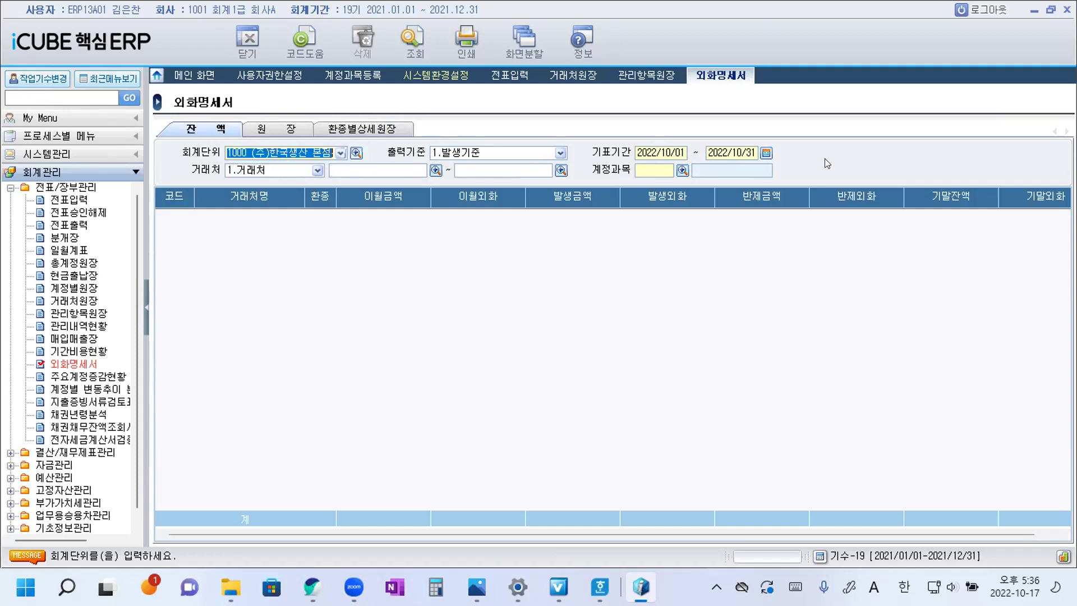
Set the 기표기간 of the 외화명세서 balance inquiry to 2021/12/31 through 2021/12/31
left_click(767, 155)
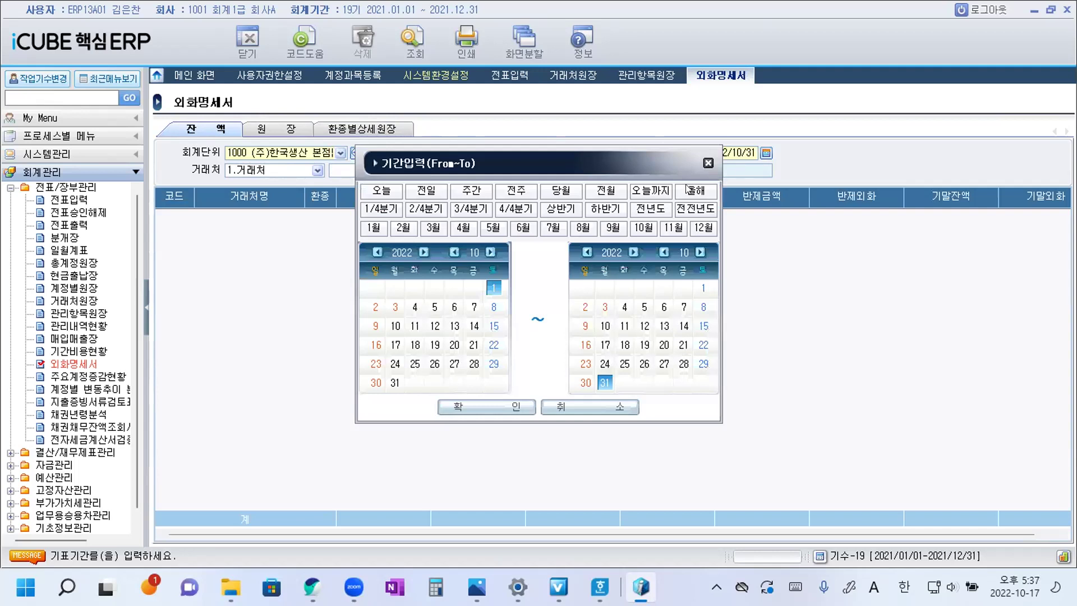
left_click(702, 229)
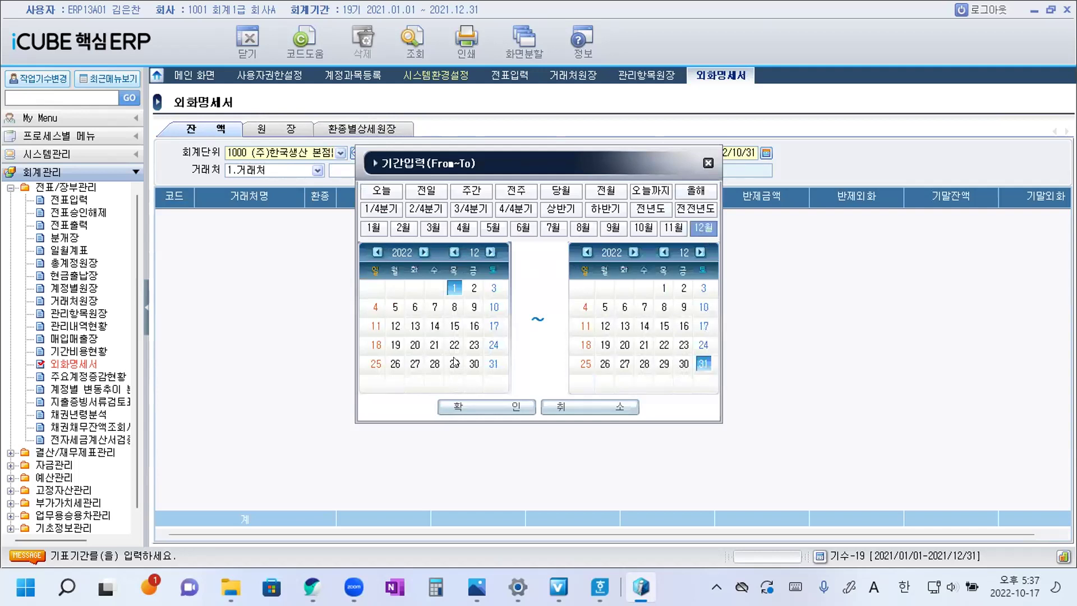
left_click(494, 369)
left_click(378, 252)
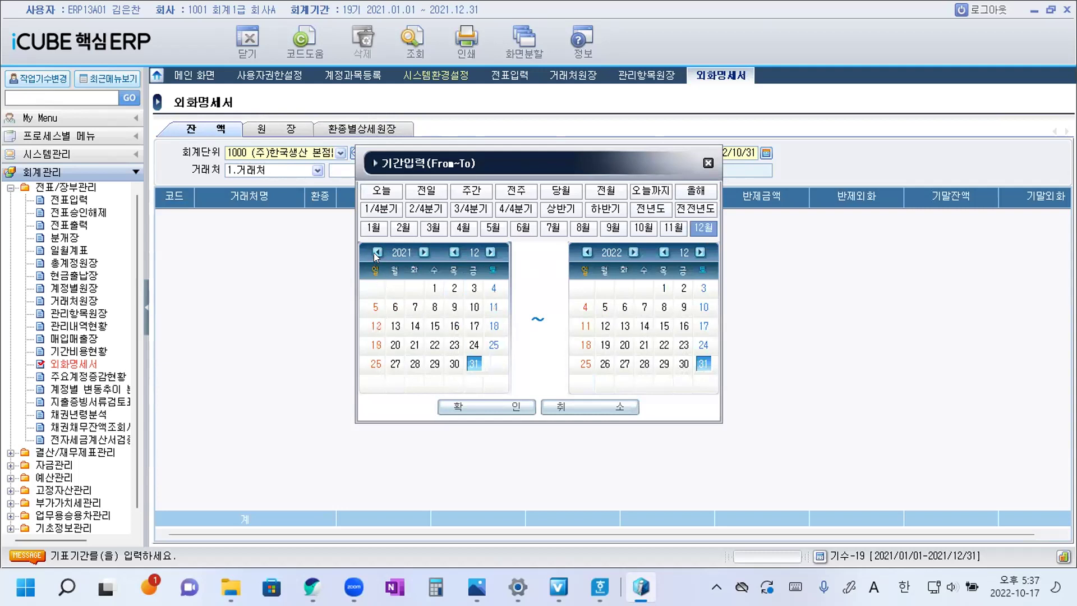
left_click(586, 252)
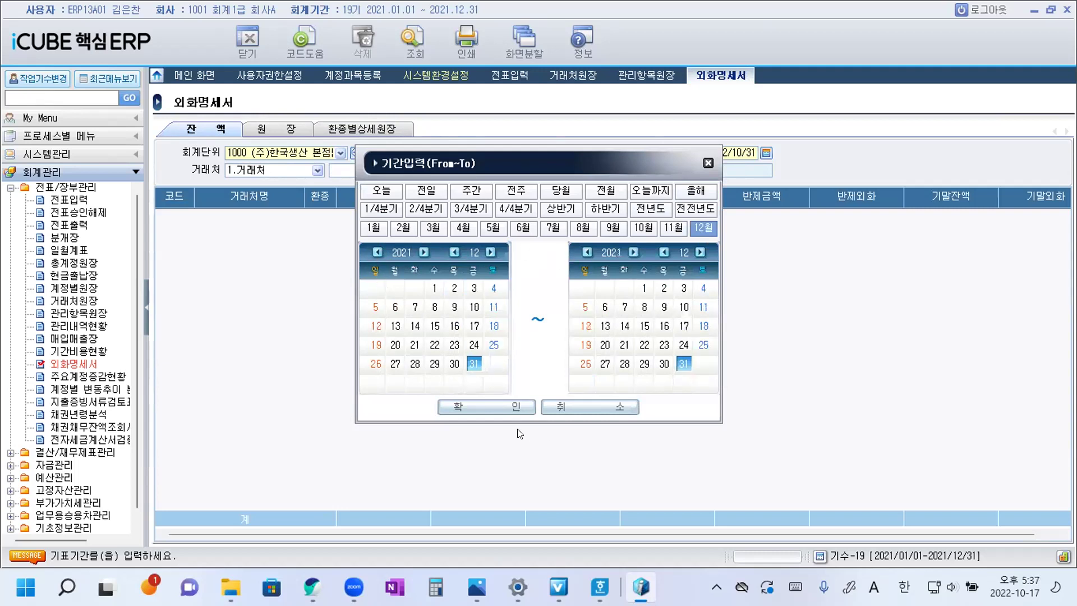
left_click(510, 412)
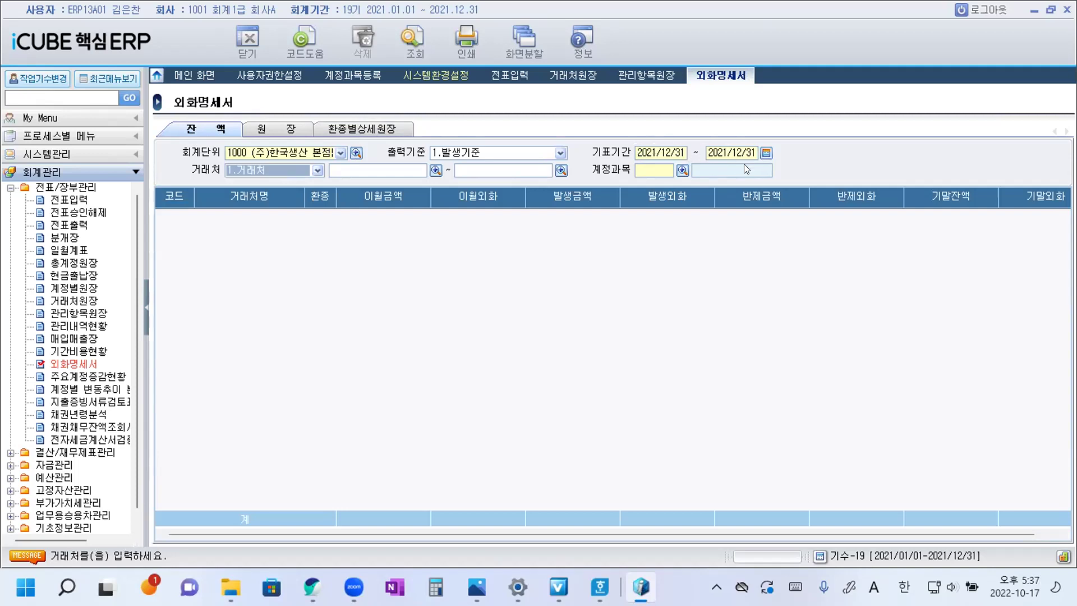
Select account 10302 외화예금 to query its foreign currency balances and bring the 기말외화 column fully into view
left_click(682, 170)
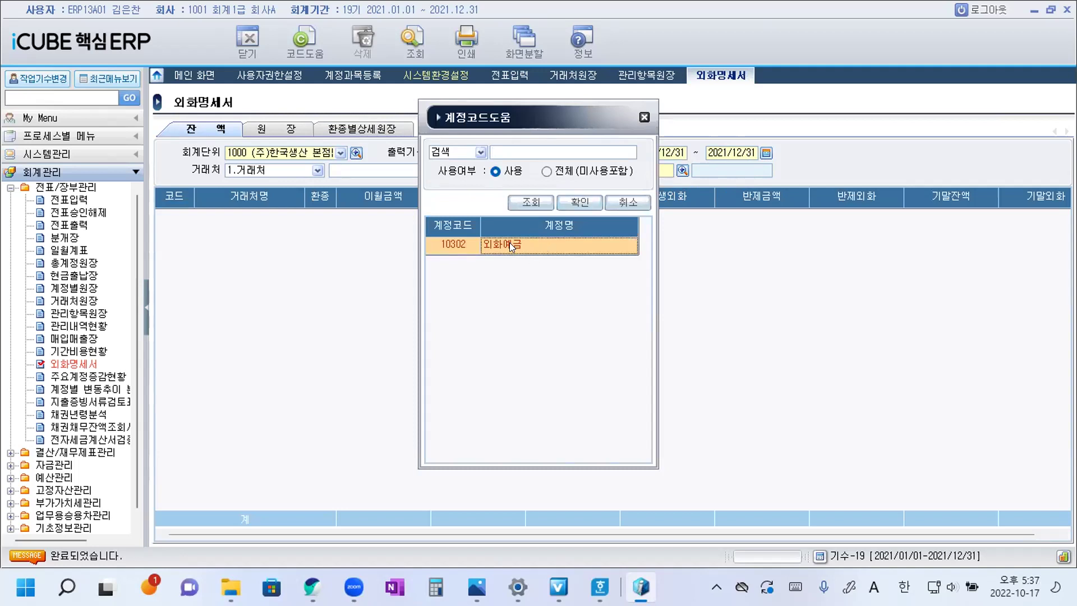
double_click(519, 244)
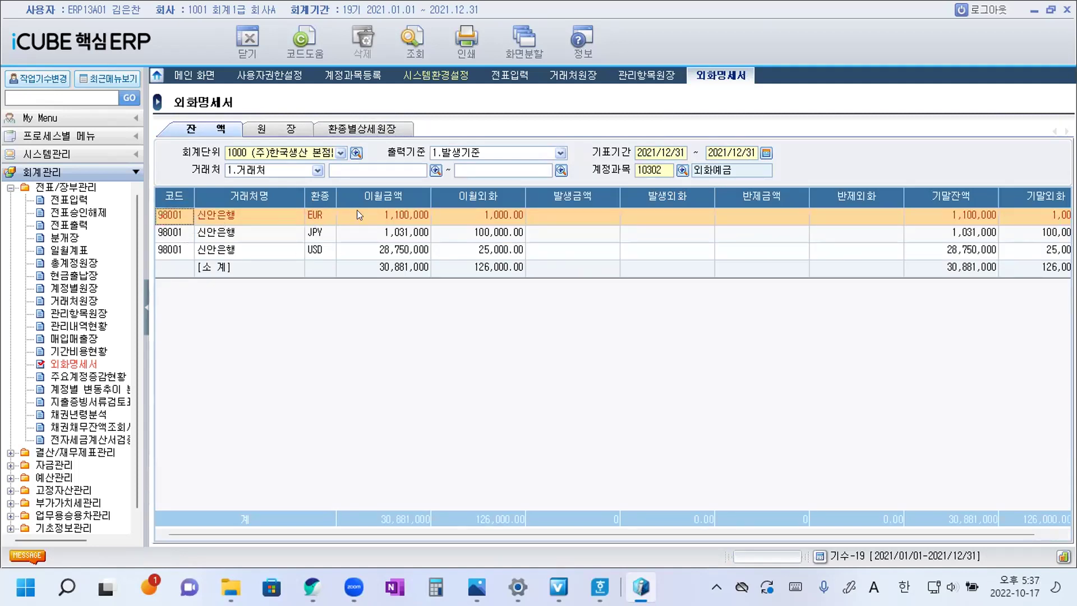
left_click_drag(758, 536, 921, 534)
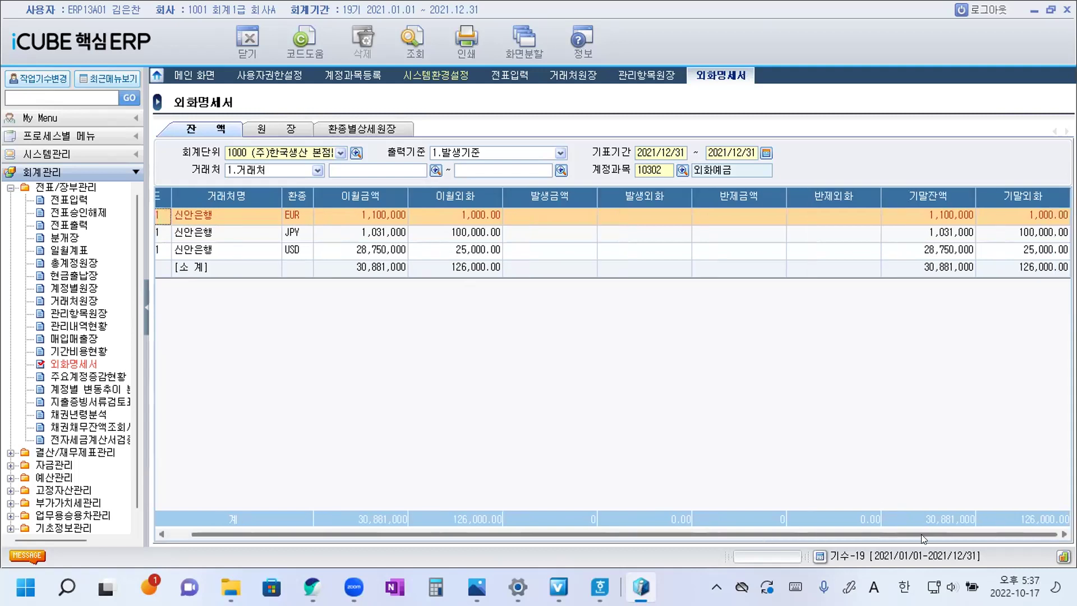
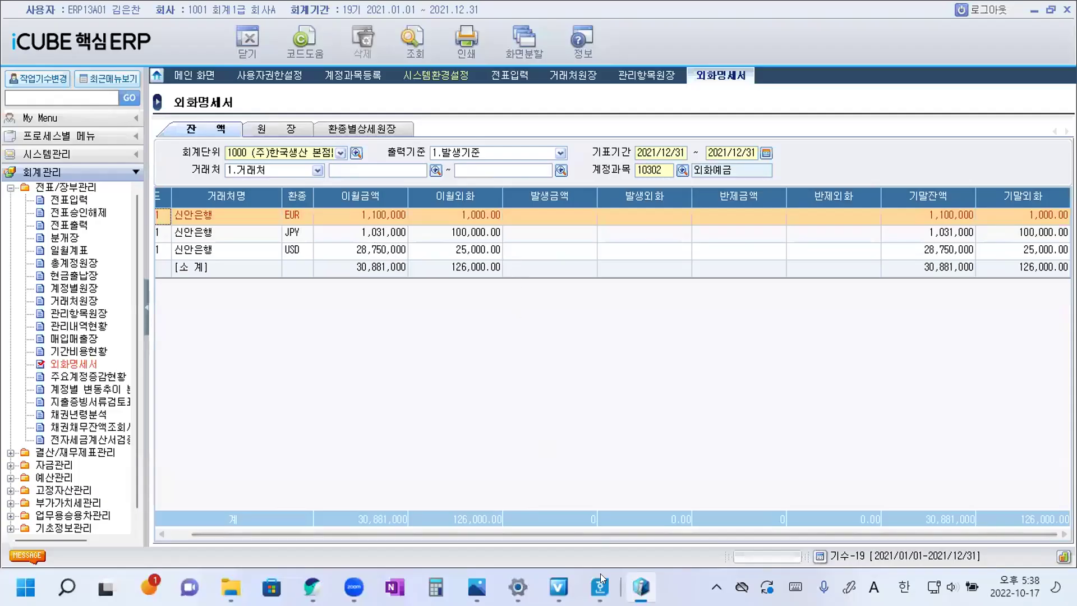
Check the period used in the 외화명세서 image of #1_실무문제_회계1급.hwp and return to iCUBE 핵심ERP
mouse_move(600, 587)
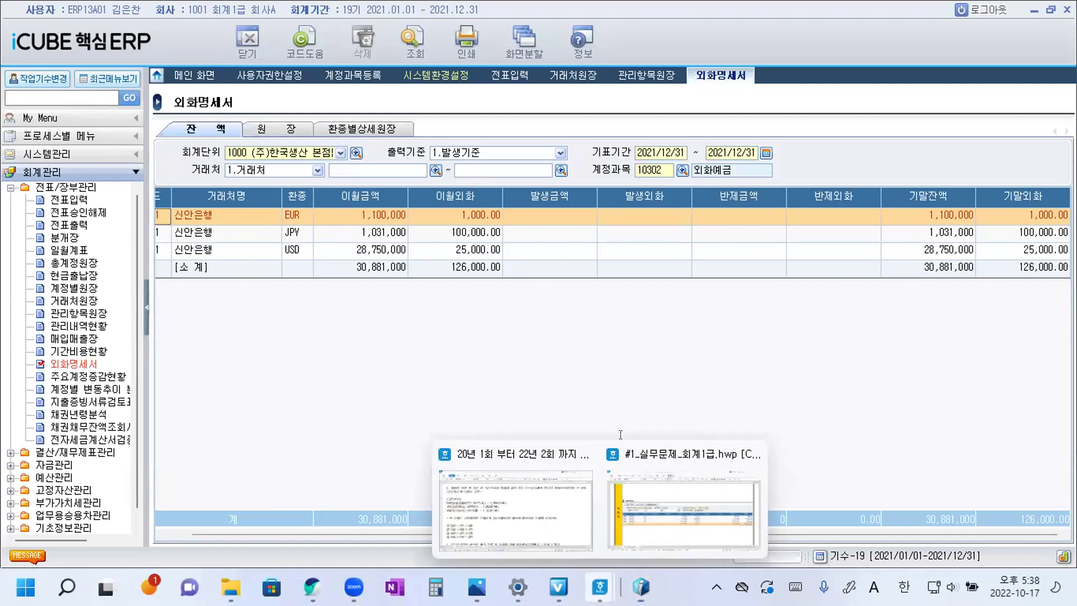
left_click(684, 508)
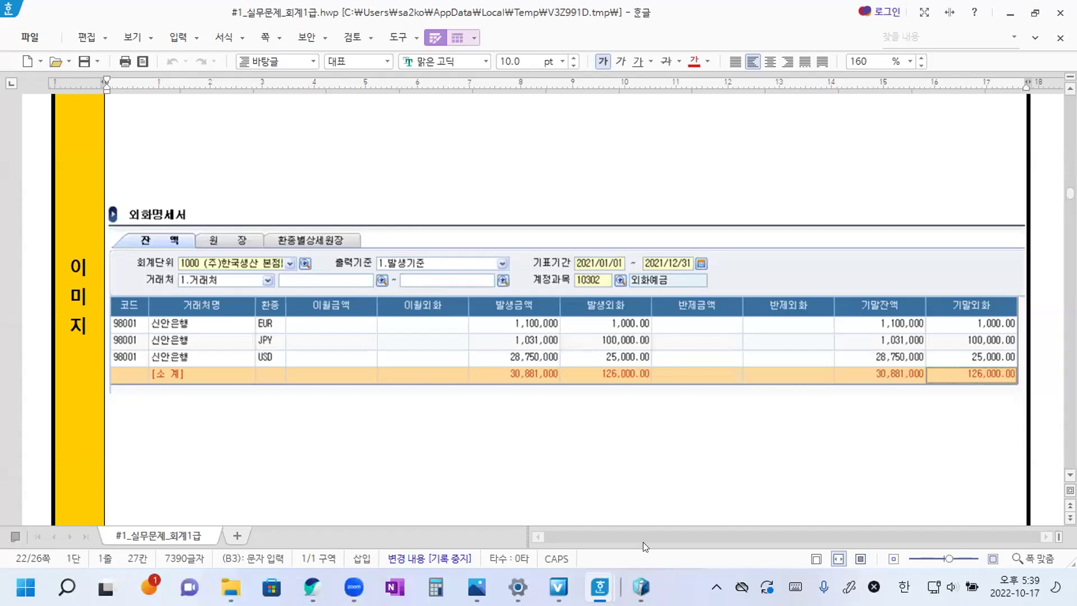
mouse_move(641, 587)
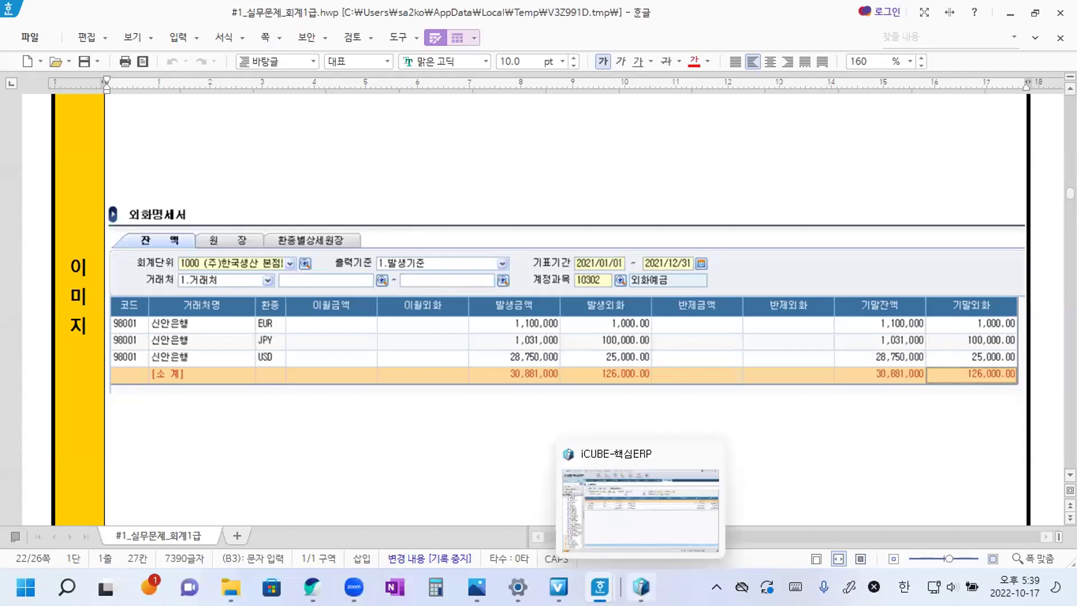
left_click(648, 535)
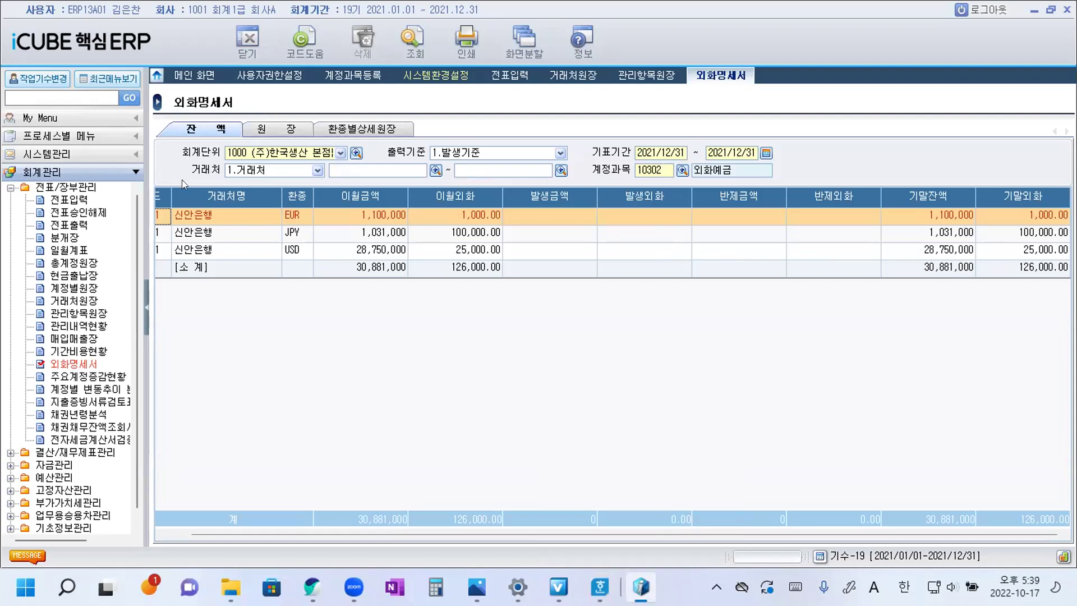
Set the 기표기간 to 2021/01/01 through 2021/12/31 and query the 외화예금 balances again
left_click(766, 153)
left_click(689, 194)
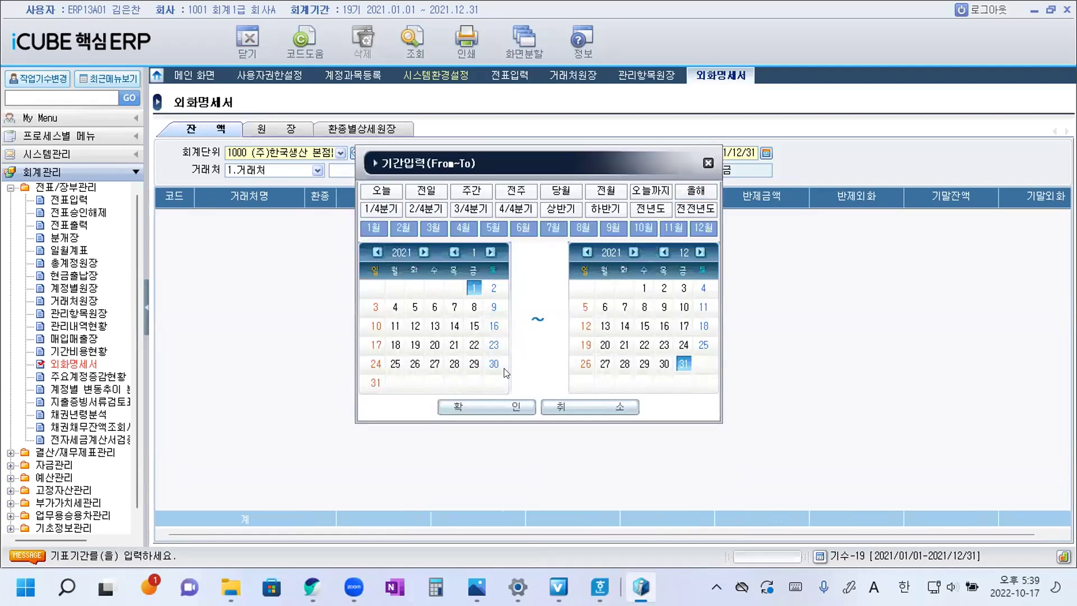
left_click(499, 410)
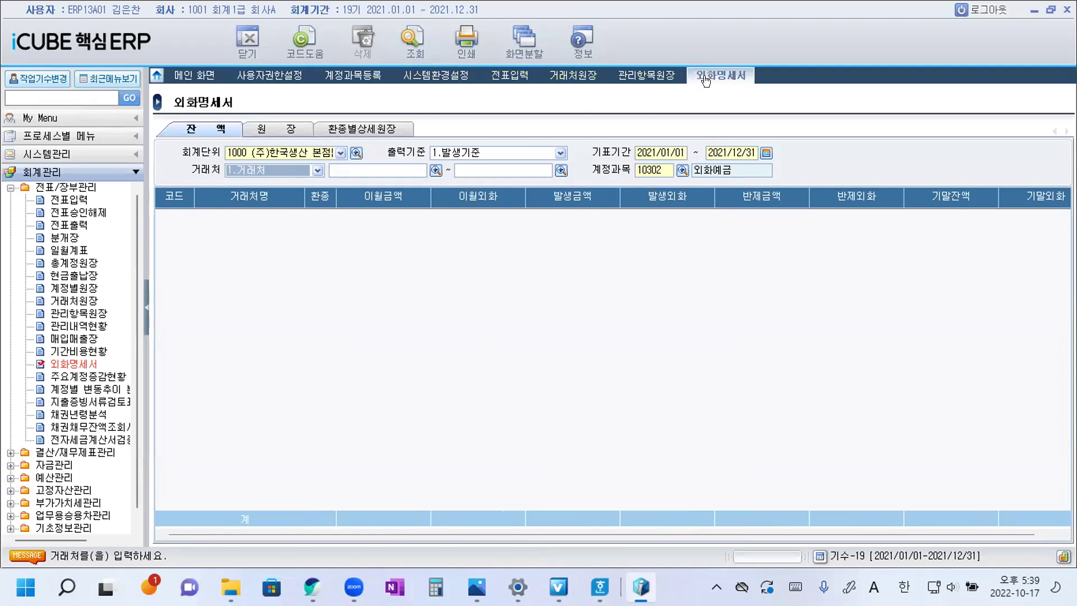
left_click(414, 46)
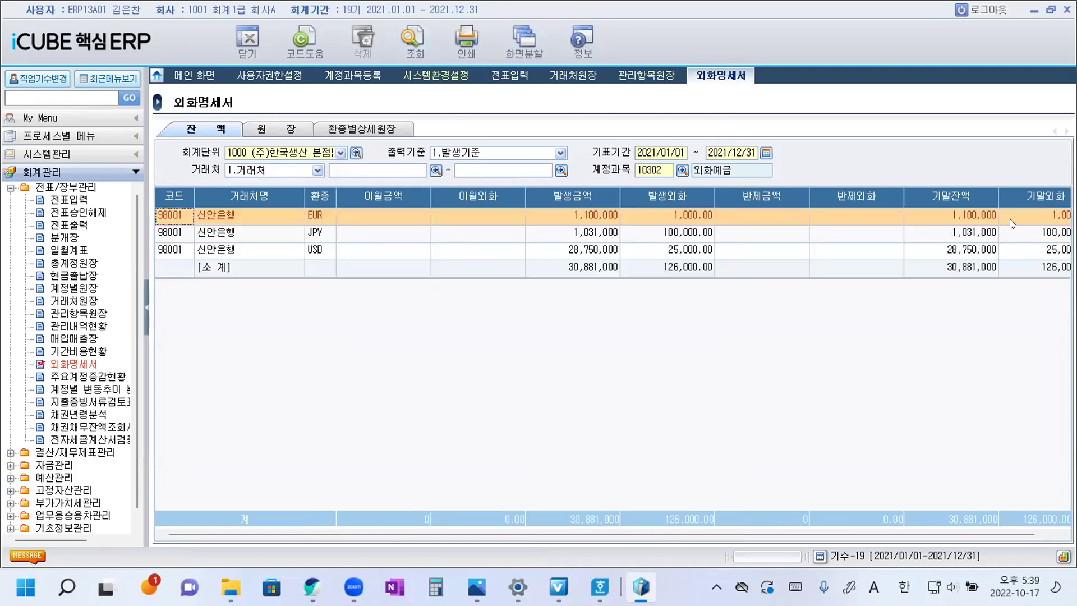
Bring the full 기말외화 column into view and check the foreign currency balances of the JPY, USD and EUR rows
left_click_drag(889, 536, 914, 533)
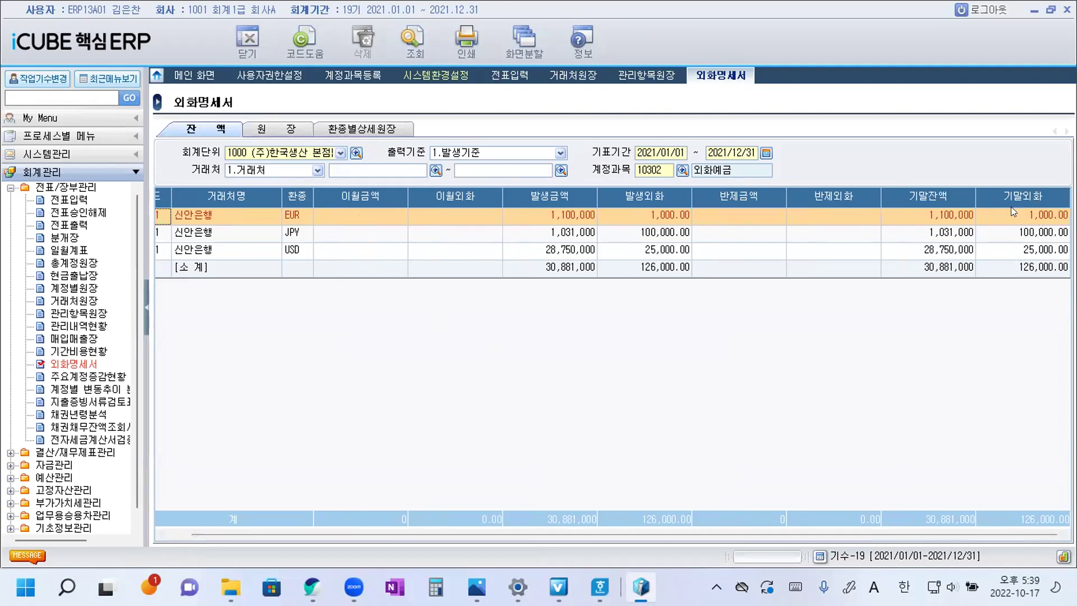
left_click(1037, 235)
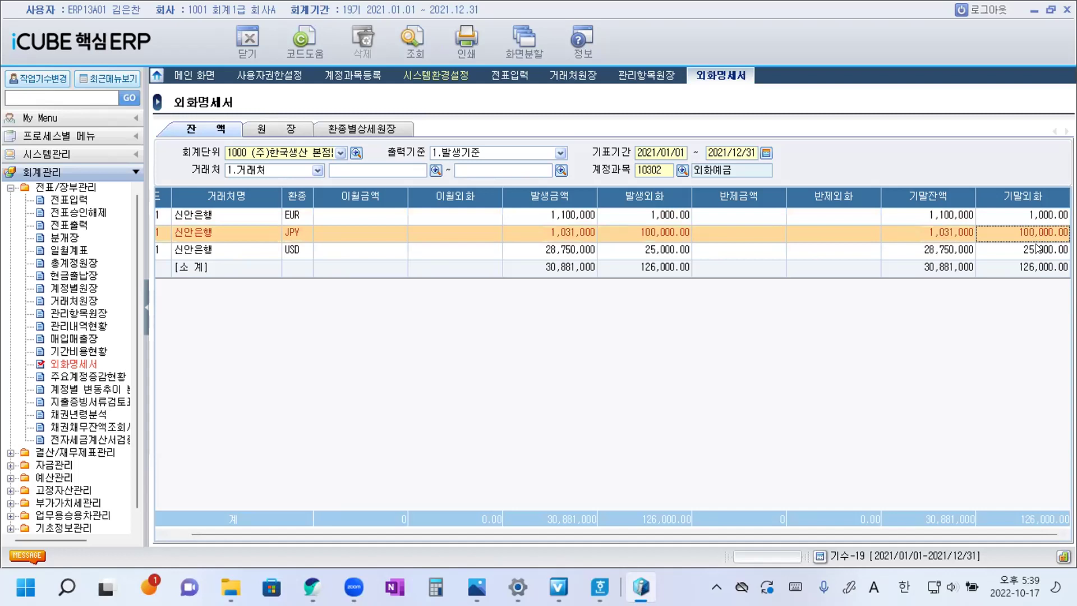
left_click(1048, 248)
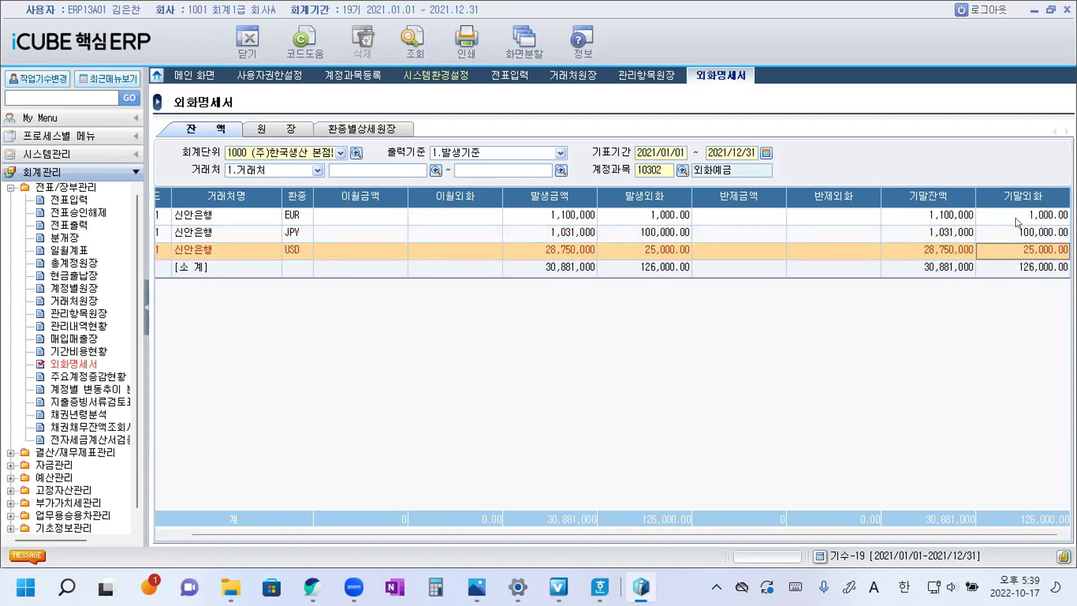
left_click(1036, 216)
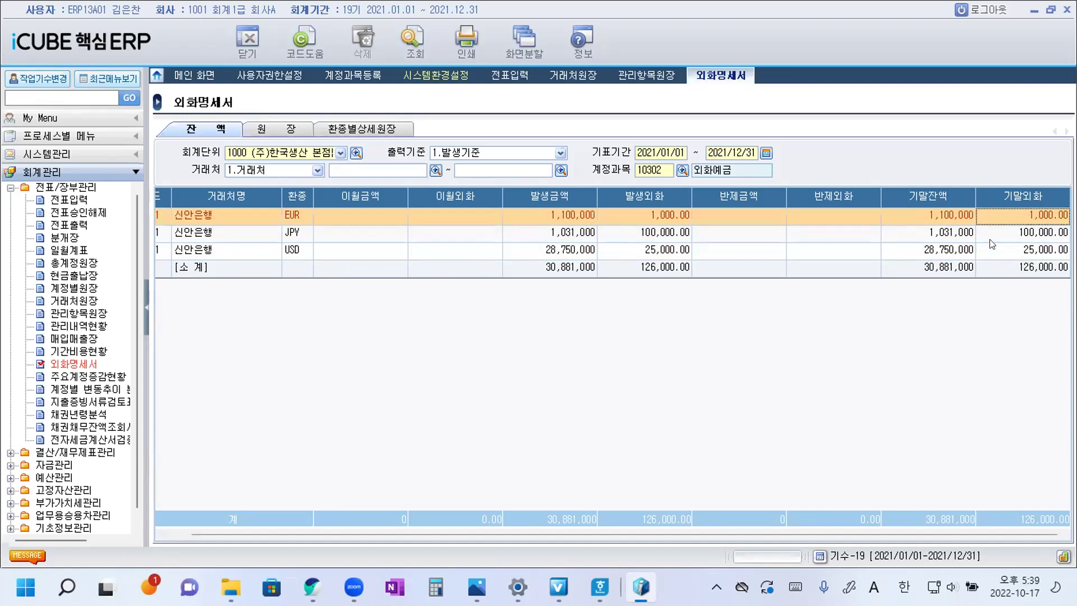
Switch to the 기출문제 document in 한글 and append "×1,000유로=" to the EUR exchange rate line of question 6
mouse_move(599, 587)
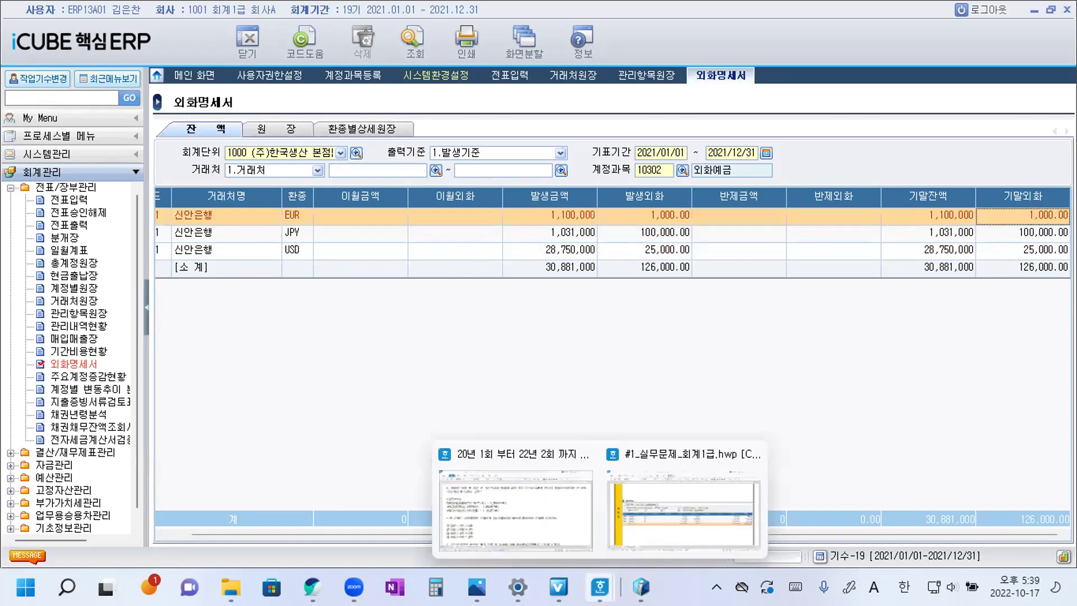
left_click(520, 513)
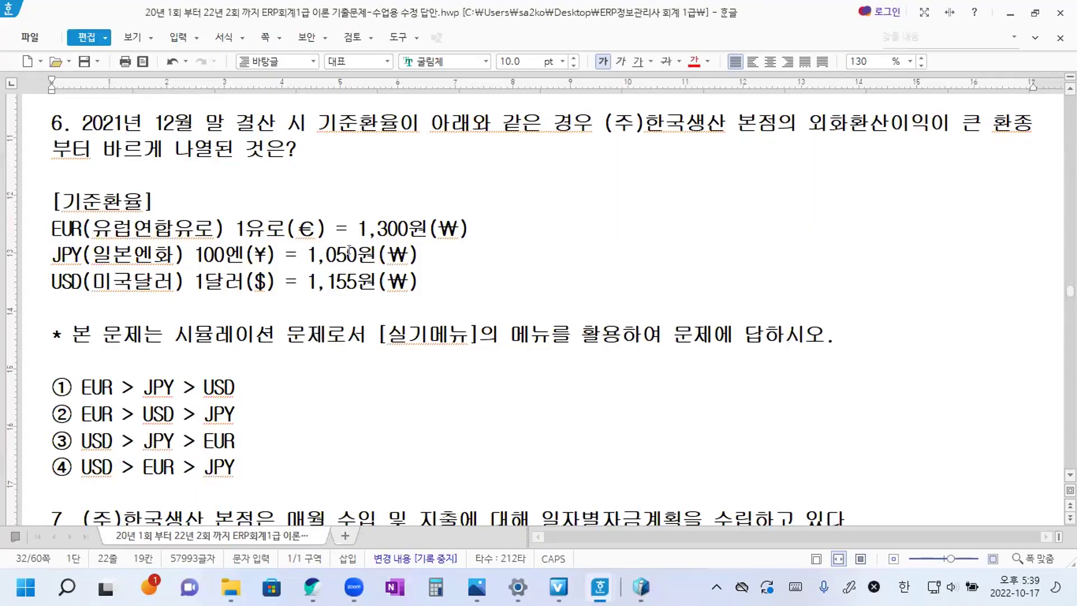
left_click(510, 230)
key("ctrl+F10")
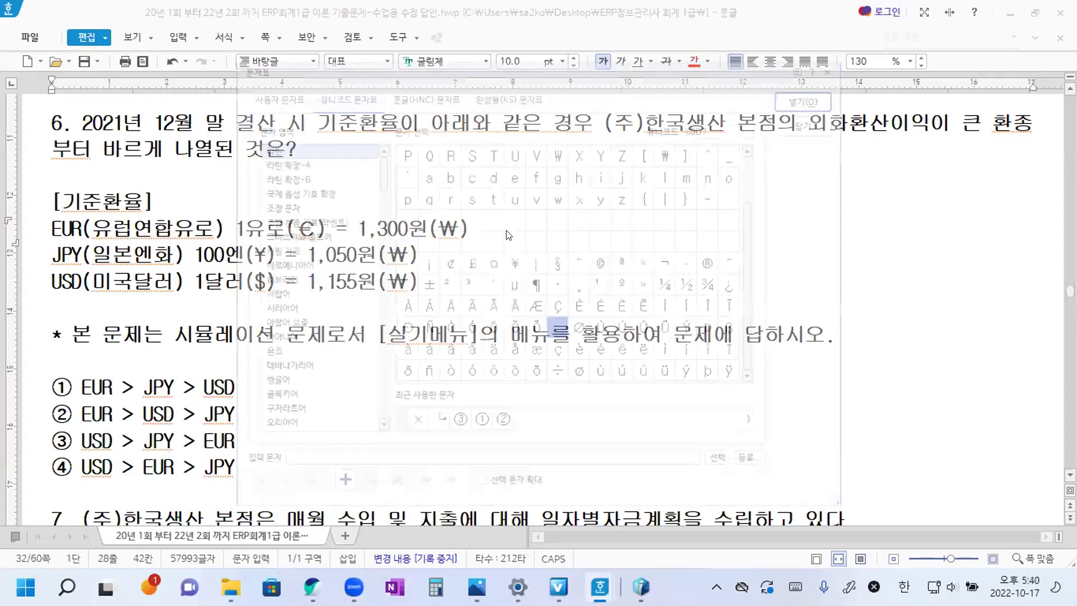
left_click(831, 81)
type("1,000DBF")
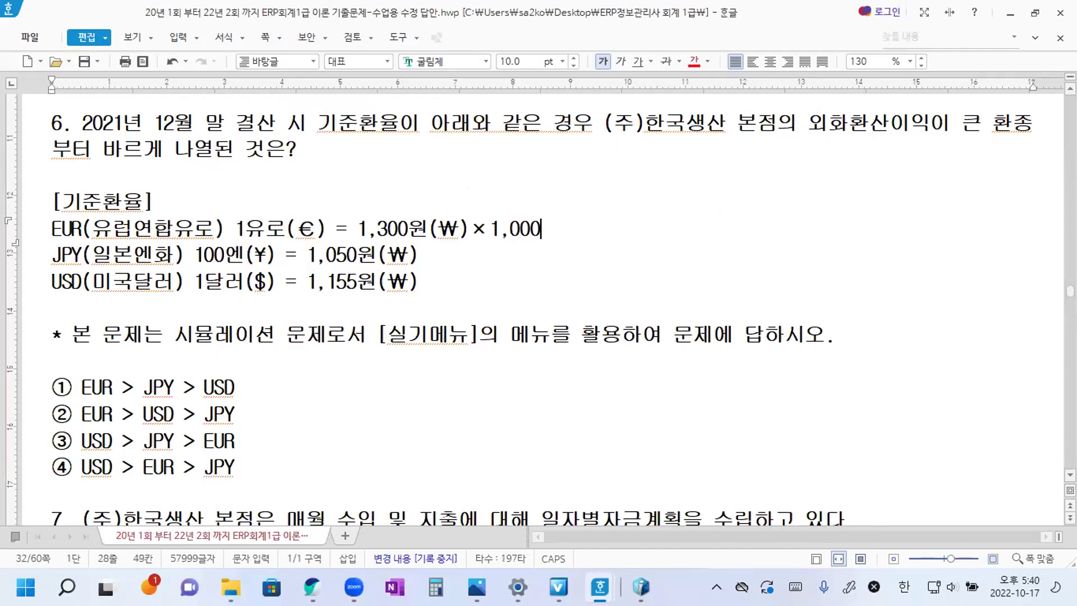
key("BackSpace")
key("BackSpace")
key("BackSpace")
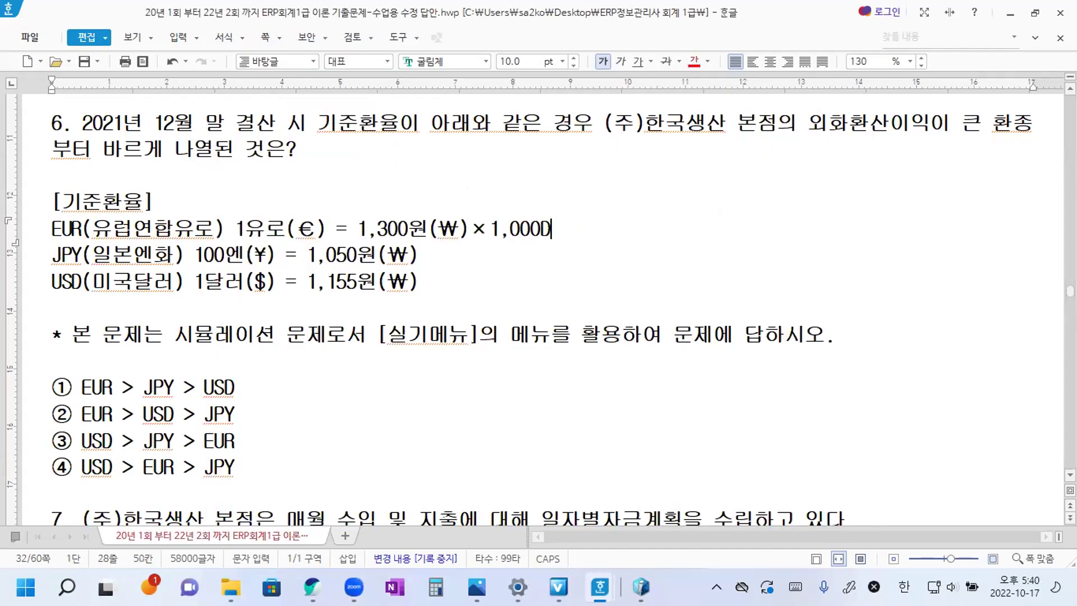
type("유로")
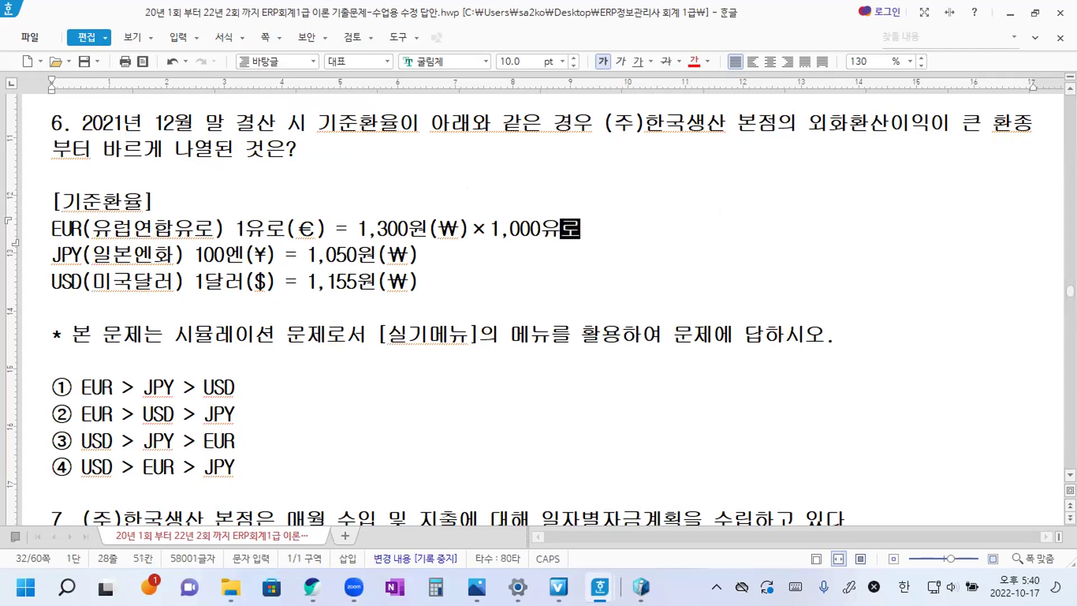
type("ㅓ")
Recheck the JPY 기말외화 in iCUBE 핵심ERP and append "×100,000엔=" to the JPY rate line in the 한글 document
left_click(640, 584)
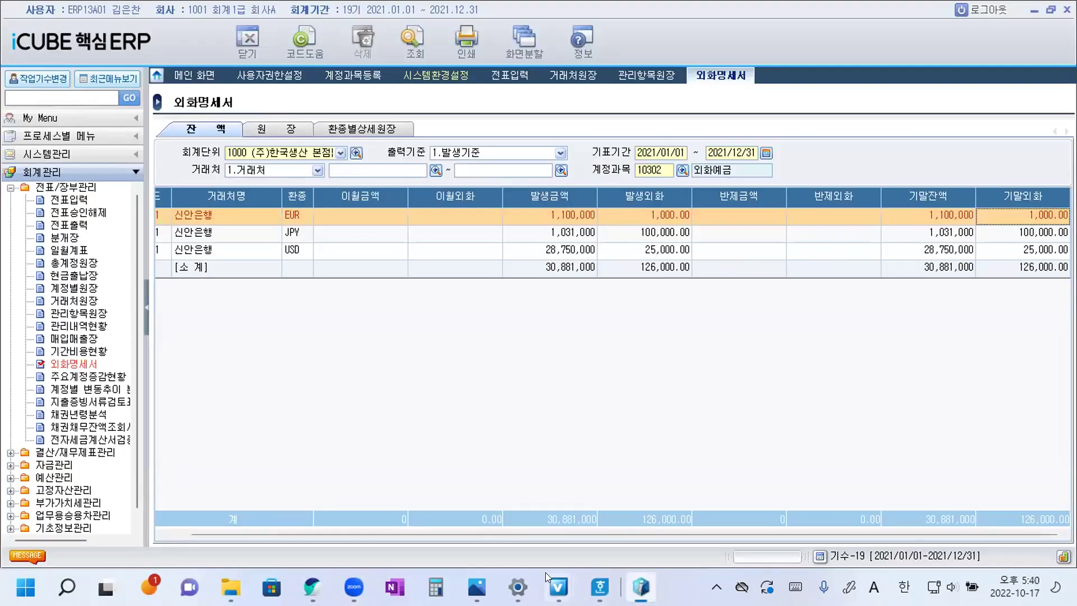
mouse_move(599, 587)
left_click(547, 490)
left_click(434, 248)
key("ctrl+F10")
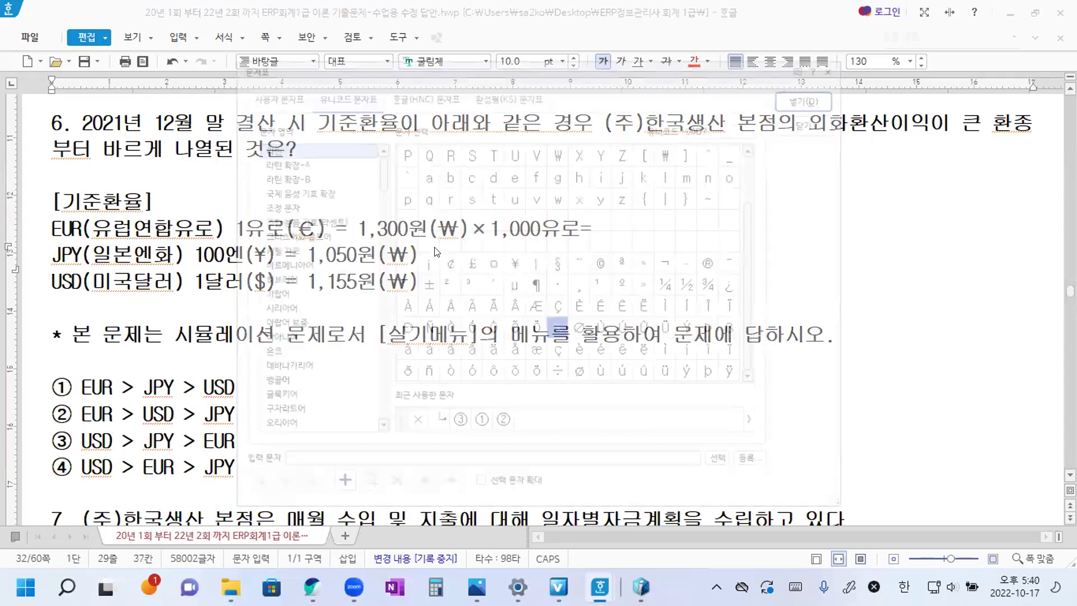
key("Return")
type("100,000")
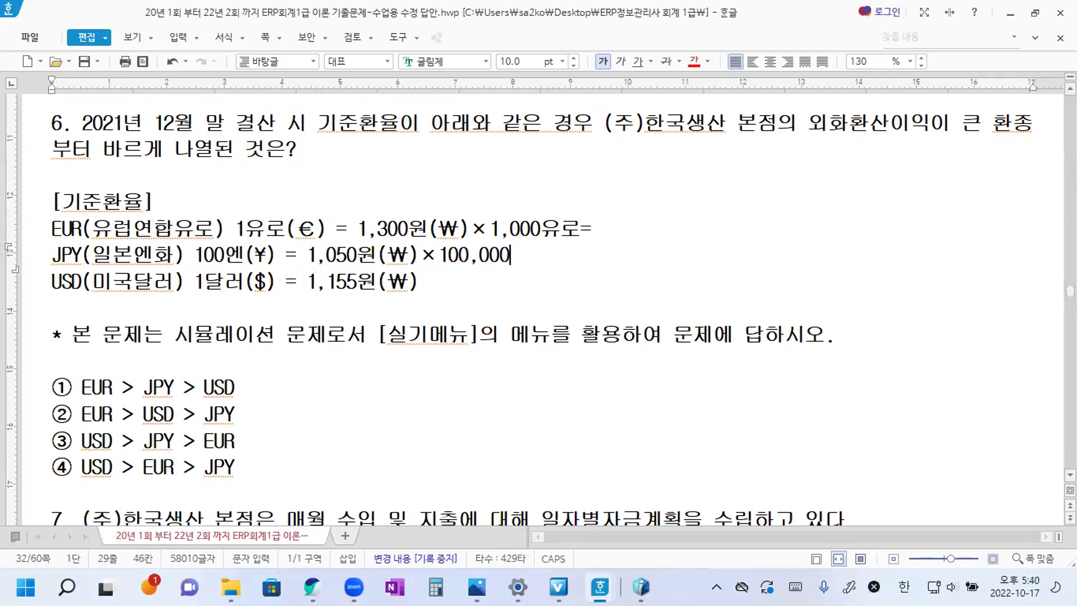
type("DPS")
key("BackSpace")
key("BackSpace")
key("BackSpace")
type("엔ㅕ")
key("BackSpace")
type("=")
Append "×25,000달러=" to the end of the USD exchange rate line of question 6
left_click(424, 285)
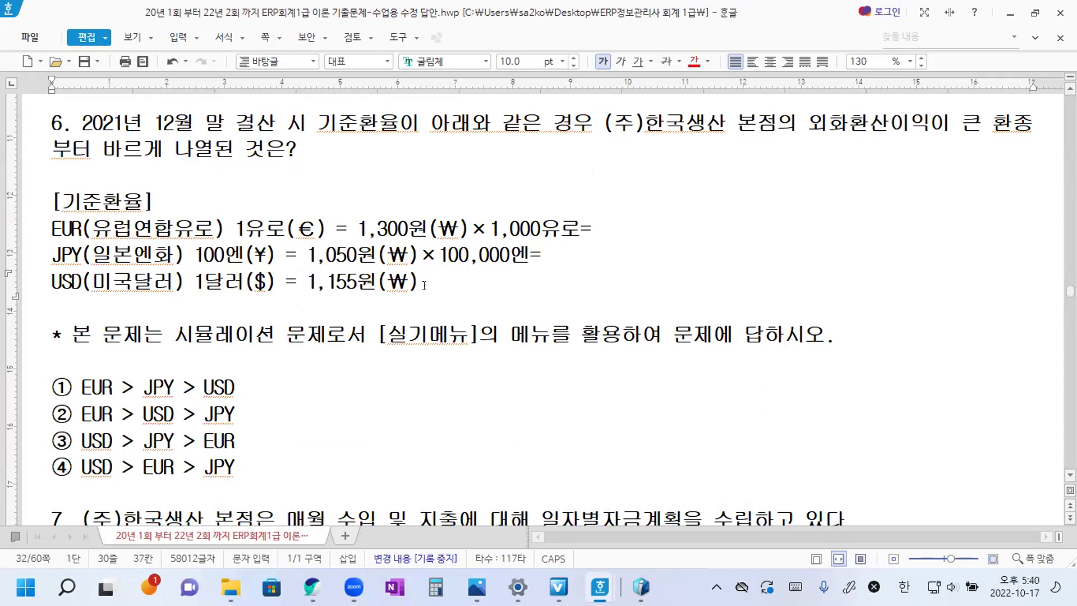
key("ctrl+F10")
left_click(823, 80)
type("25,000달러ㅕ")
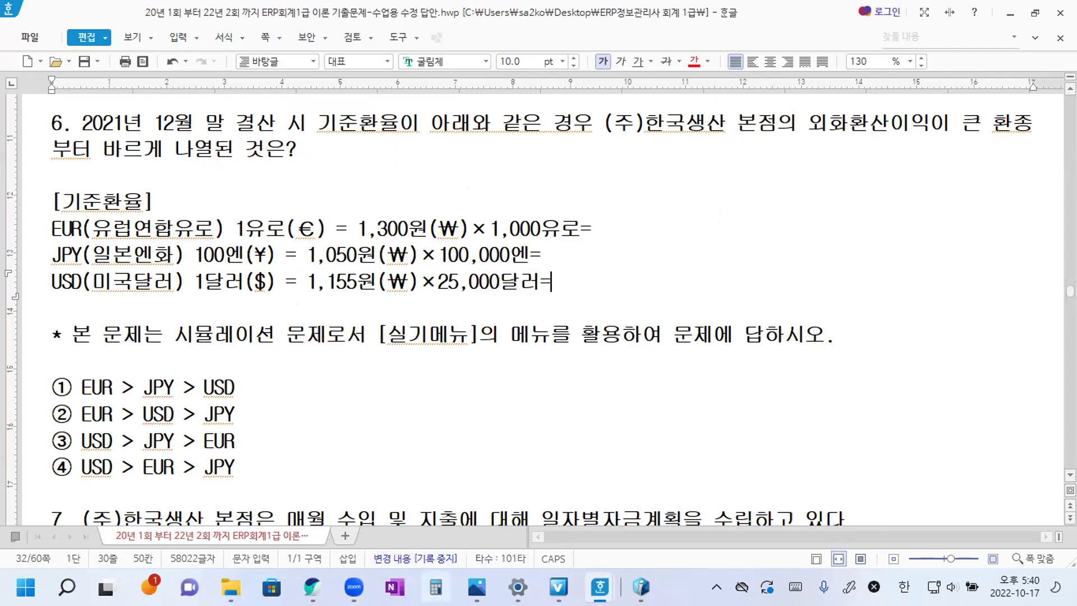
Calculate 1300 × 1000 in 계산기 and write 1,300,000원 after the equals sign on the EUR line of the document
left_click(437, 584)
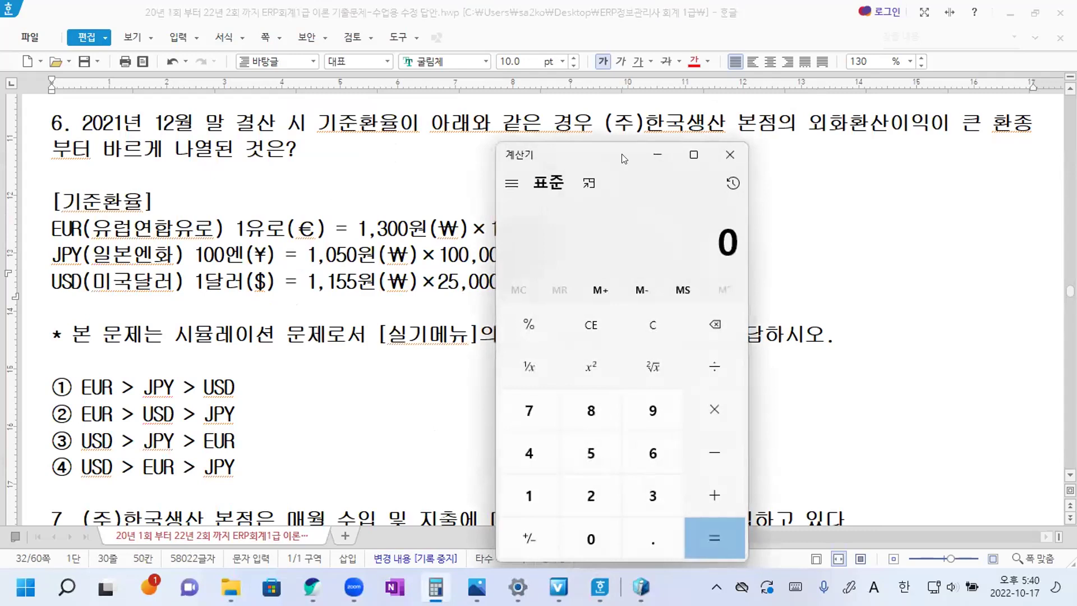
left_click_drag(622, 154, 801, 131)
type("1300")
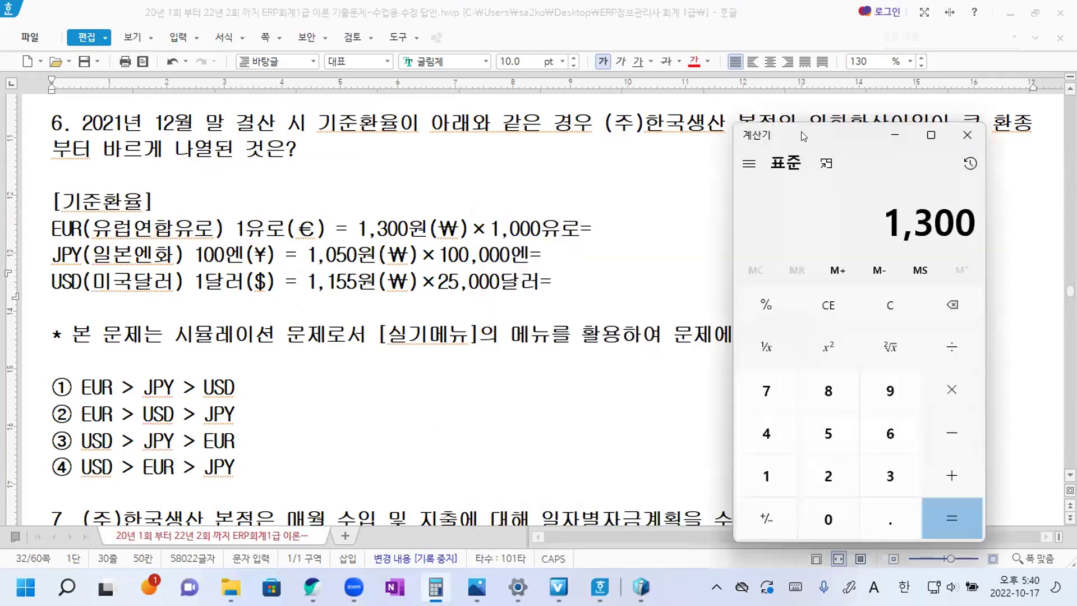
type("*1000")
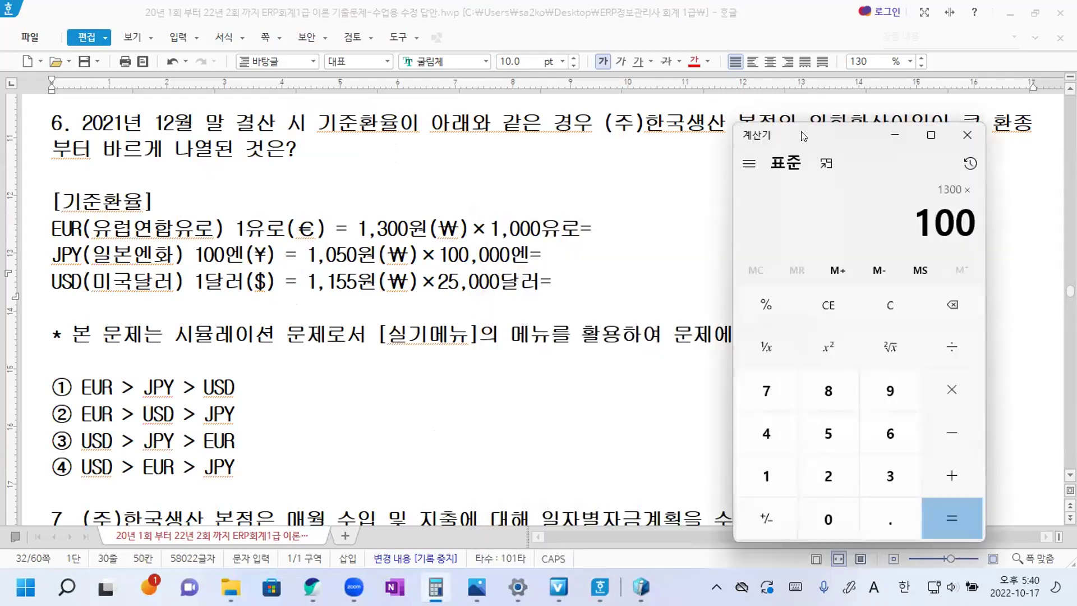
key("Return")
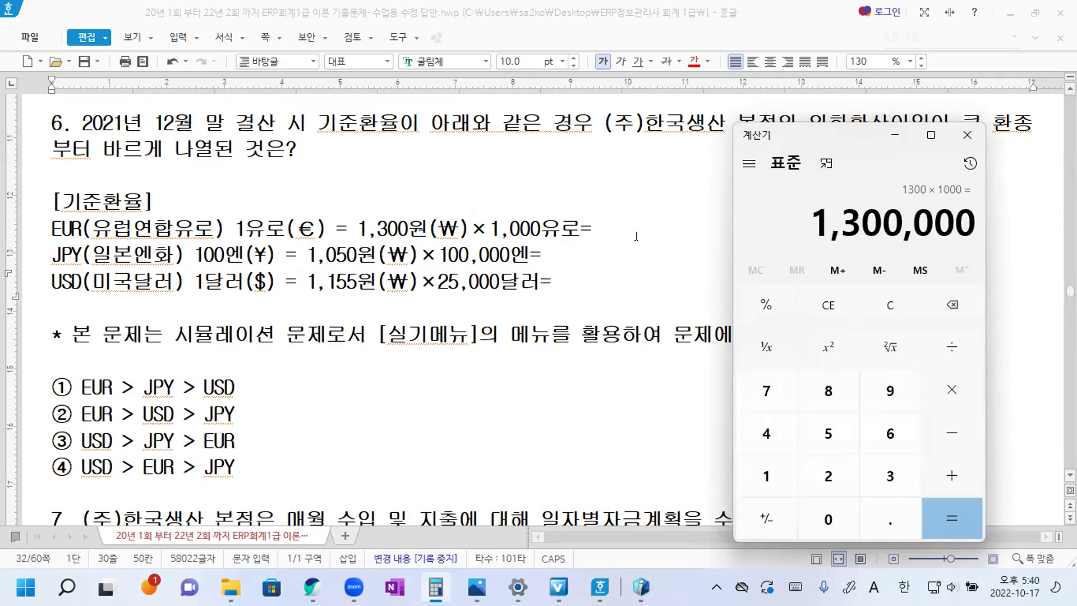
left_click(609, 227)
type("1,30")
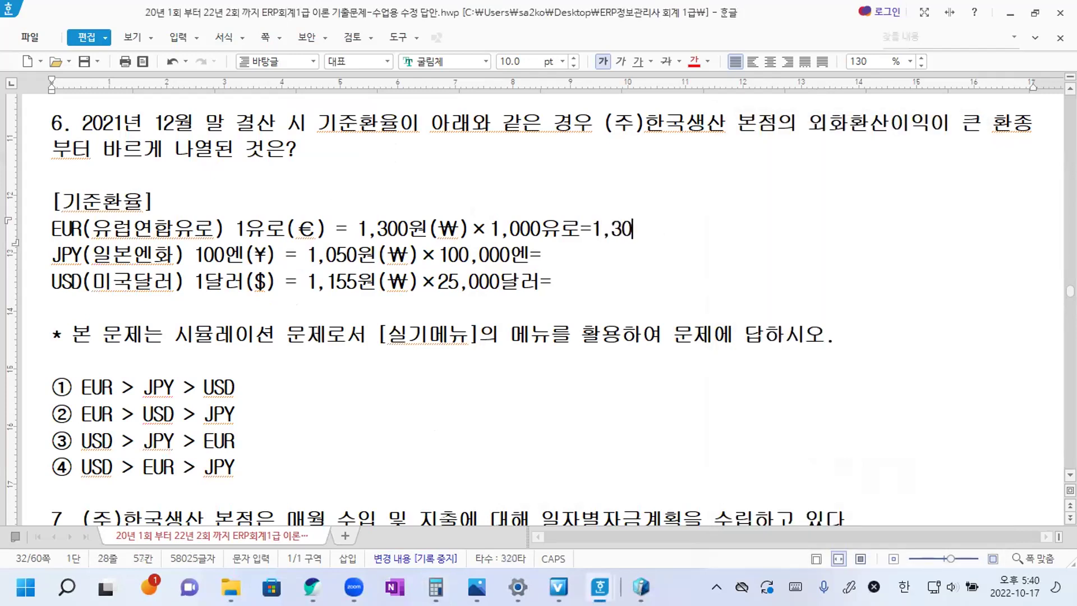
type("0,000원")
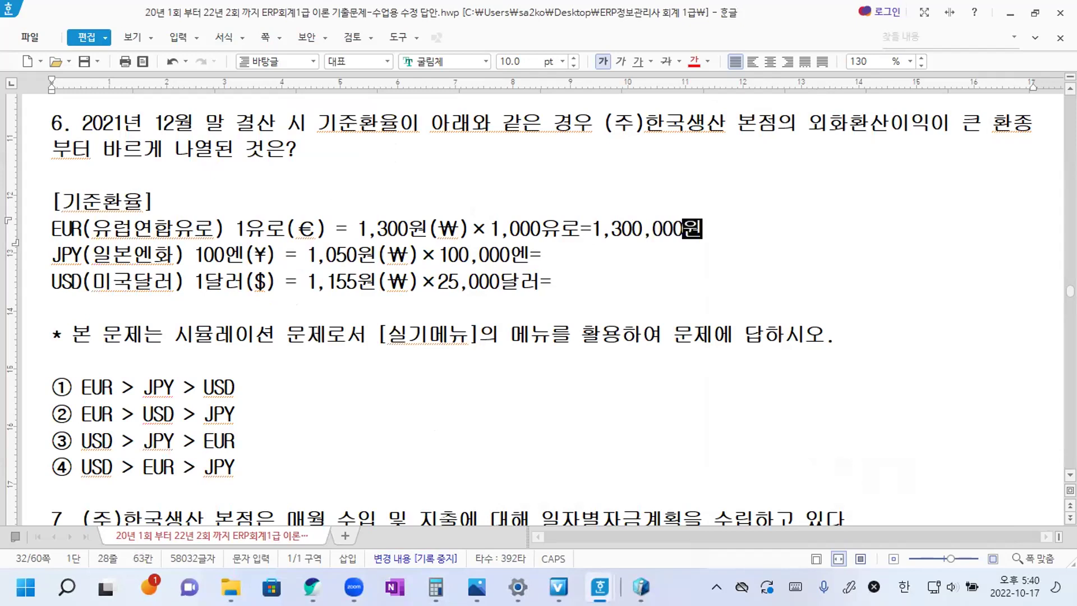
key("Down")
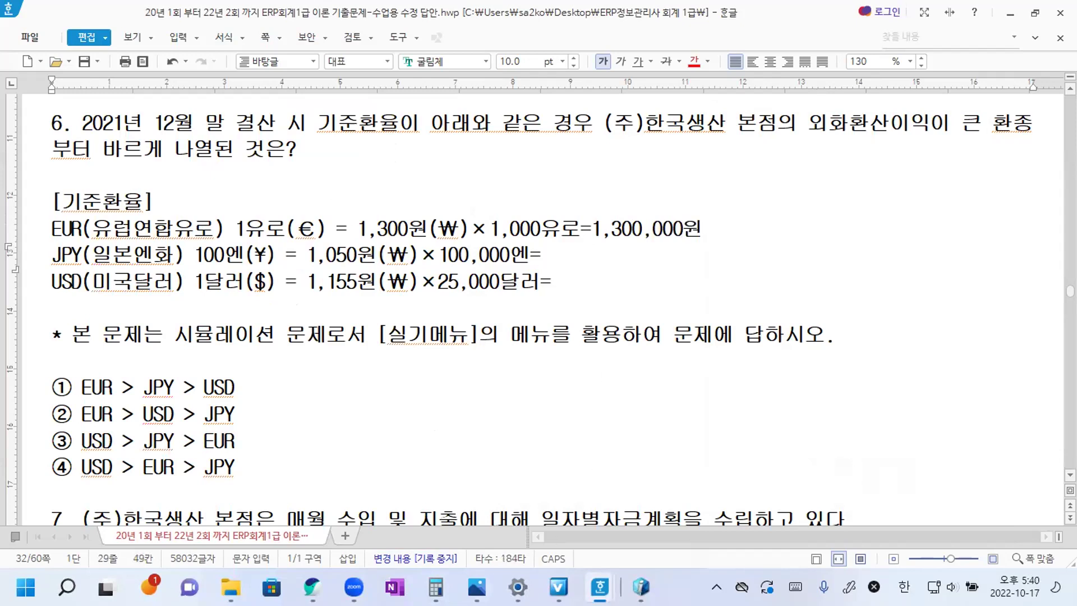
Calculate 1050 × 100000 in 계산기 and write 105,000,000원 after the equals sign on the JPY line of the document
left_click(436, 586)
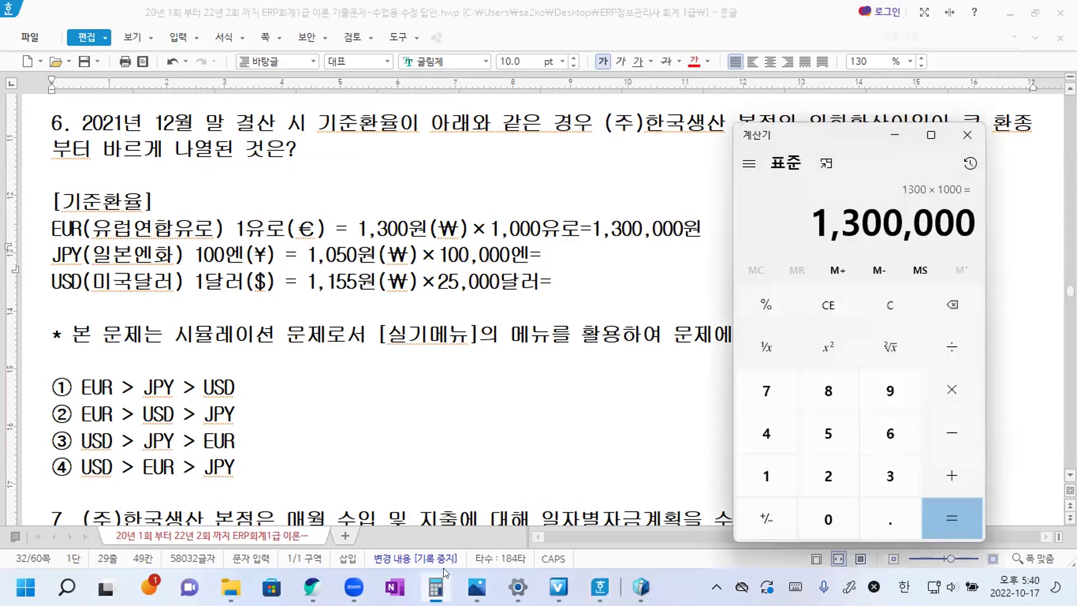
type("1050*100")
type("000")
key("Return")
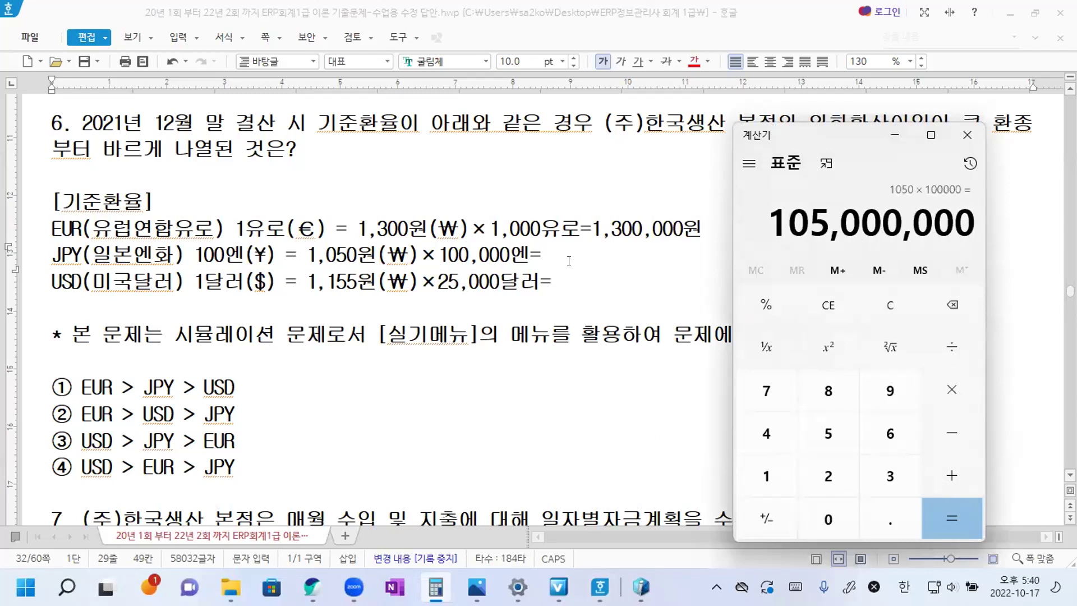
left_click(568, 261)
type("105,000,000원")
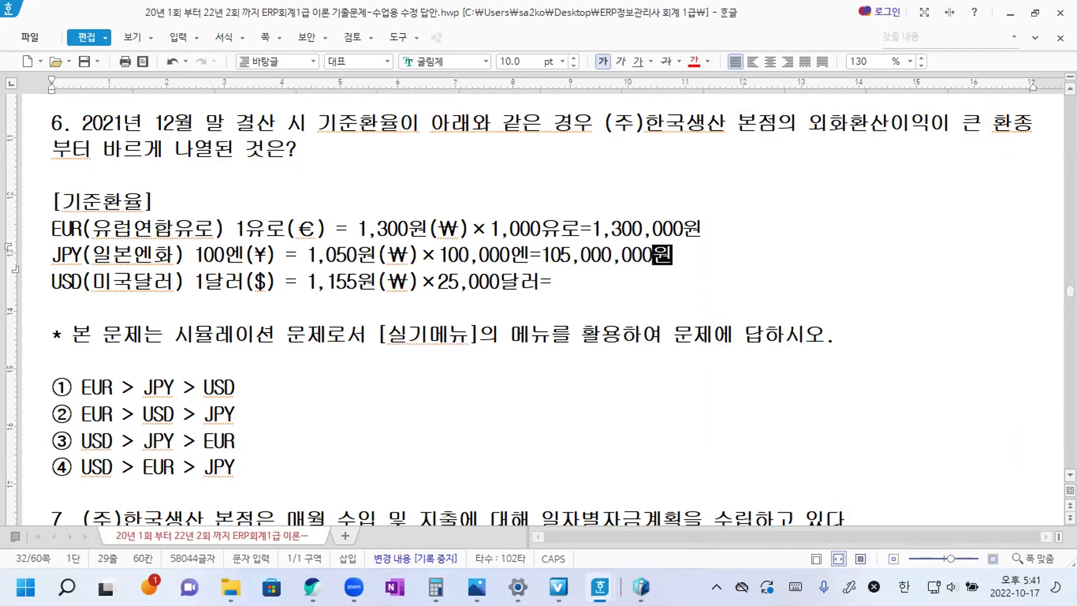
Calculate 1155 × 25000 in 계산기 and write 28,875,000원 after the equals sign on the USD line of the document
left_click(436, 582)
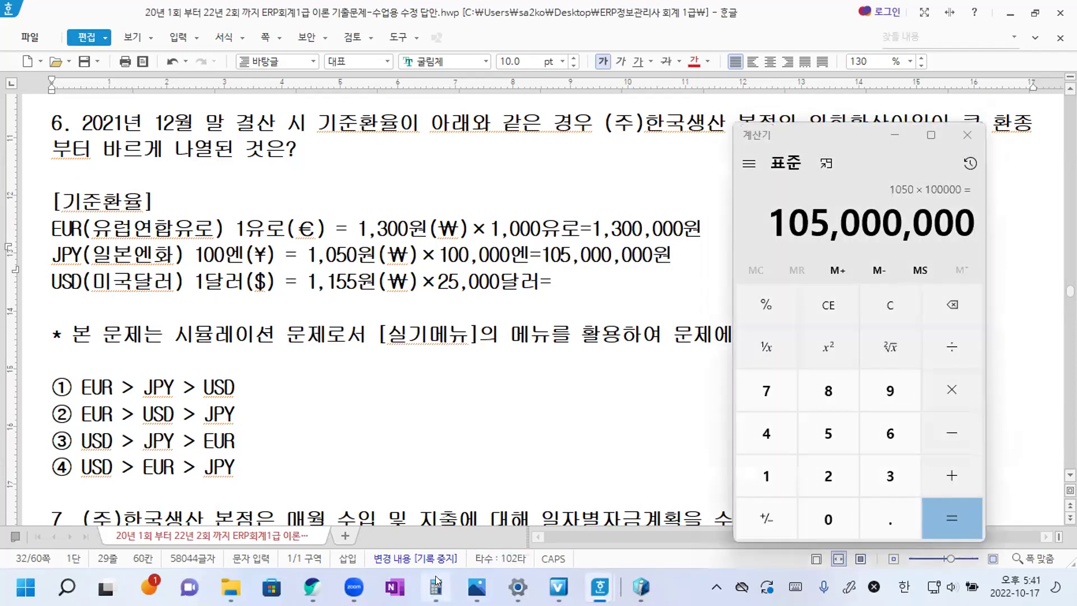
type("1155")
type("*25000")
key("Return")
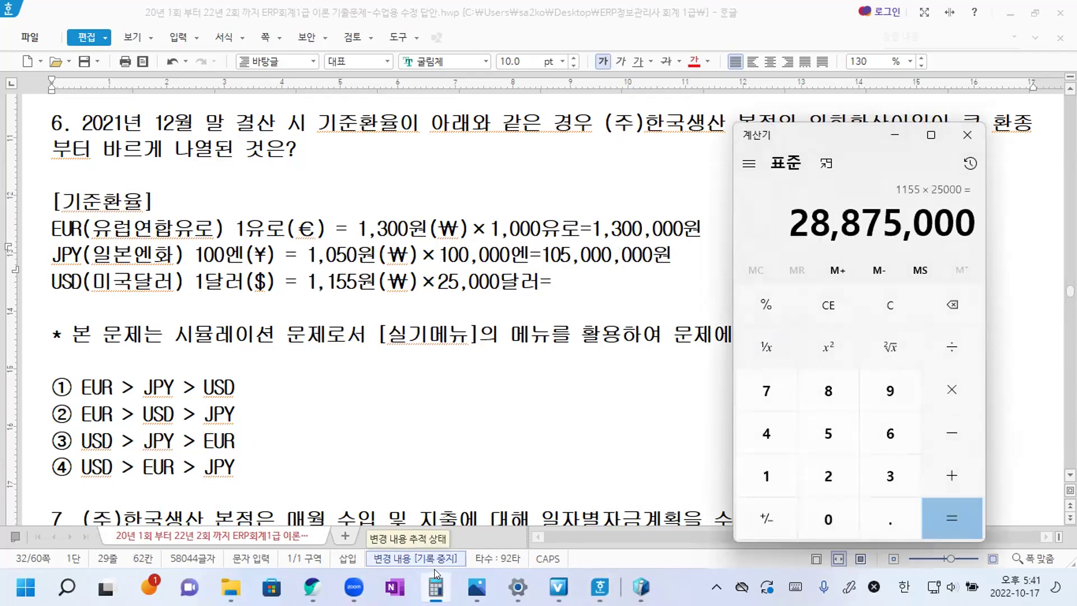
left_click(577, 284)
key("BackSpace")
type("=28,875,000")
type("ㅇ")
type("ㅜㅓㄴ")
left_click_drag(809, 124, 926, 120)
Append "-장부가액" to the ends of the EUR, JPY and USD calculation lines
left_click(710, 231)
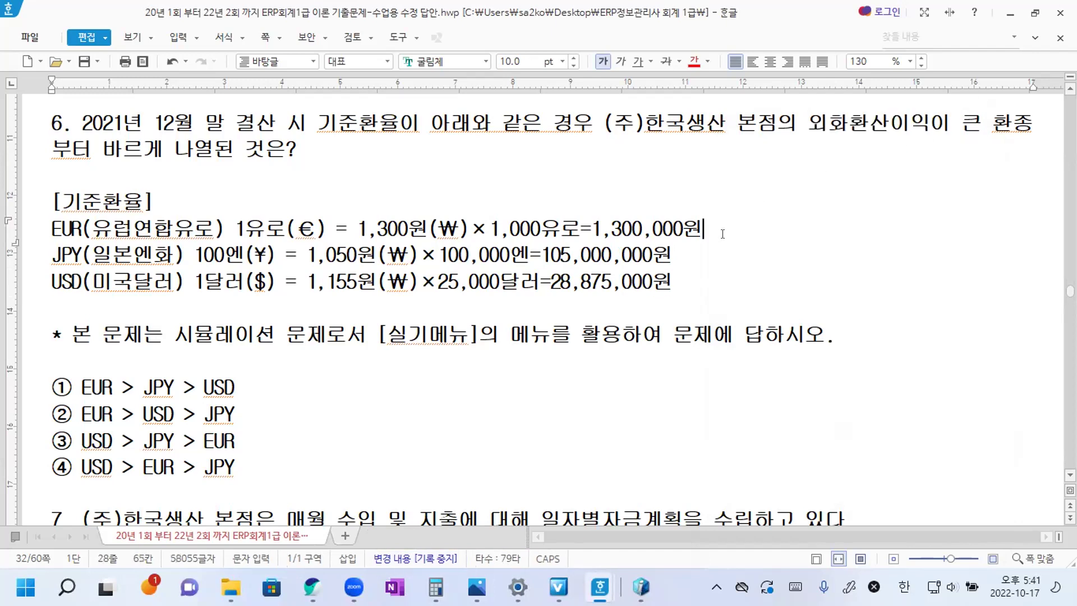
type("-장부가액")
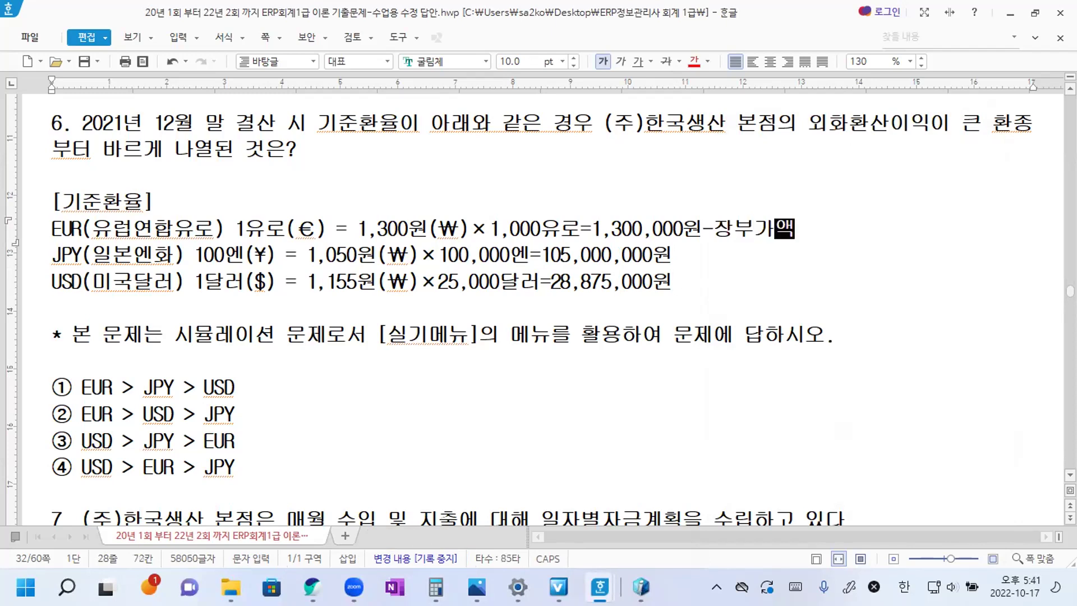
left_click(671, 255)
type("-장북")
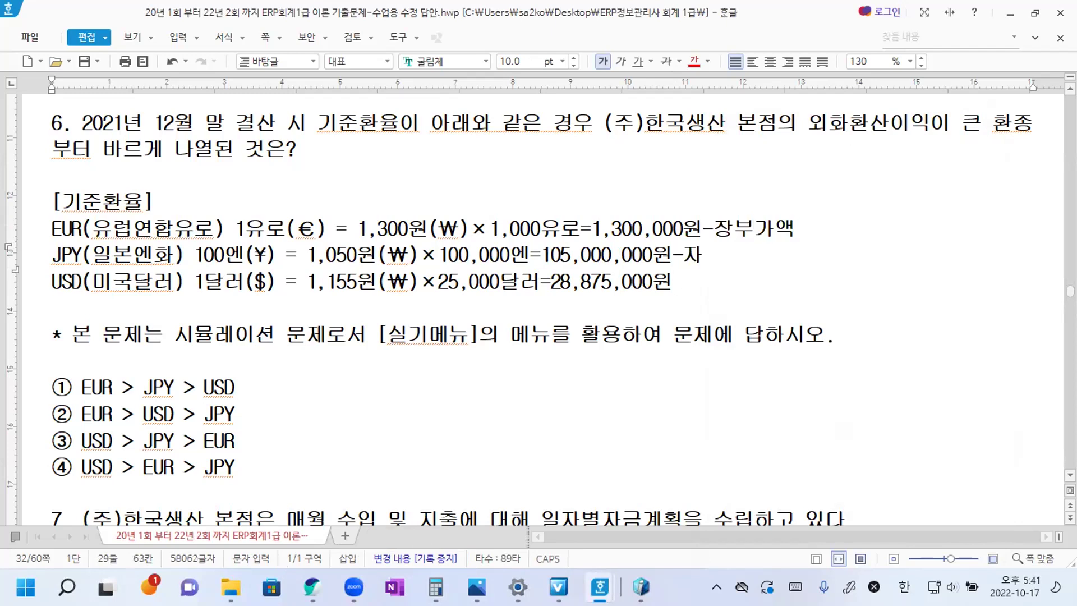
type("가액")
left_click(672, 282)
type("-")
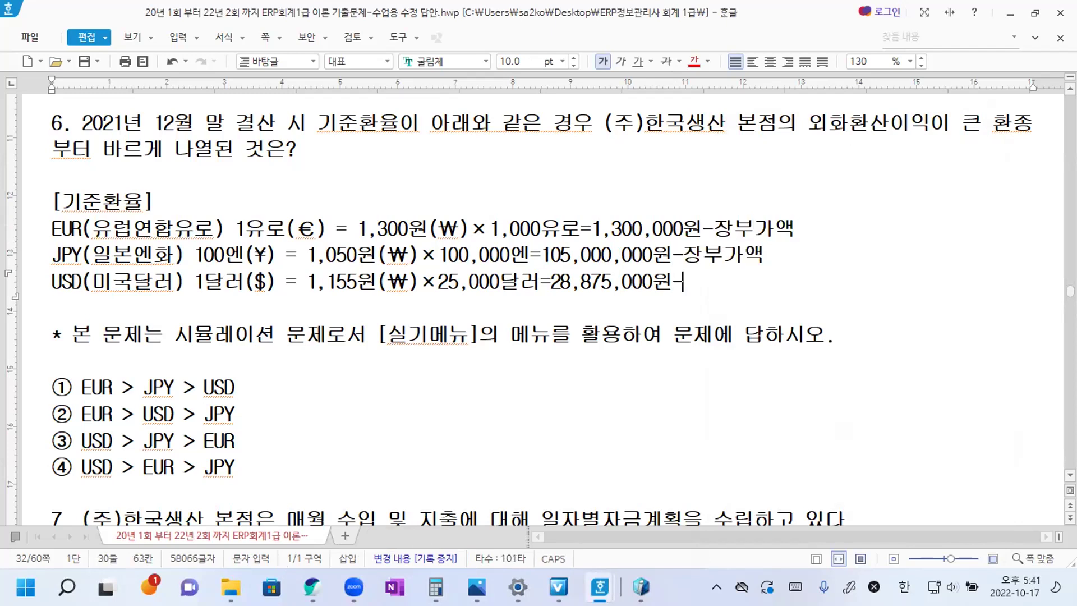
type("장ㅂ부가액")
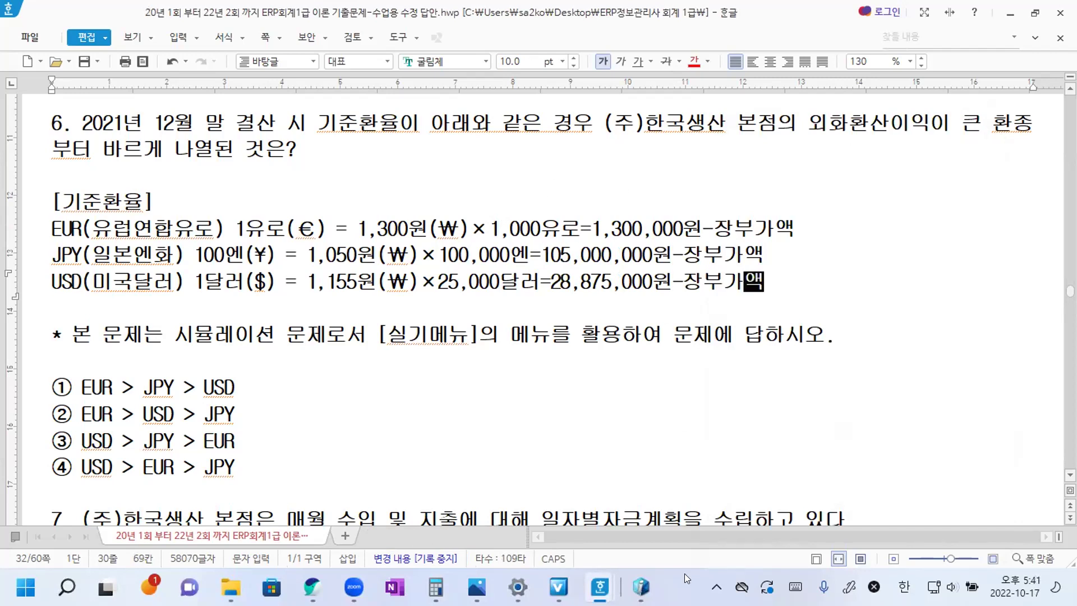
Switch to iCUBE 핵심ERP and check the 기말잔액 of each currency in the 외화명세서
left_click(640, 586)
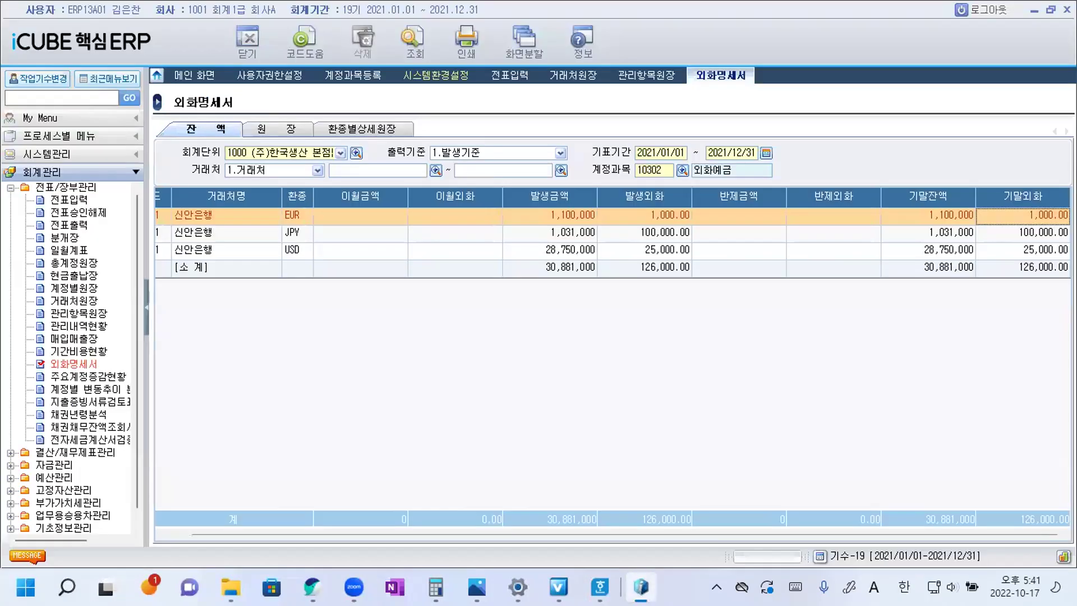
mouse_move(600, 587)
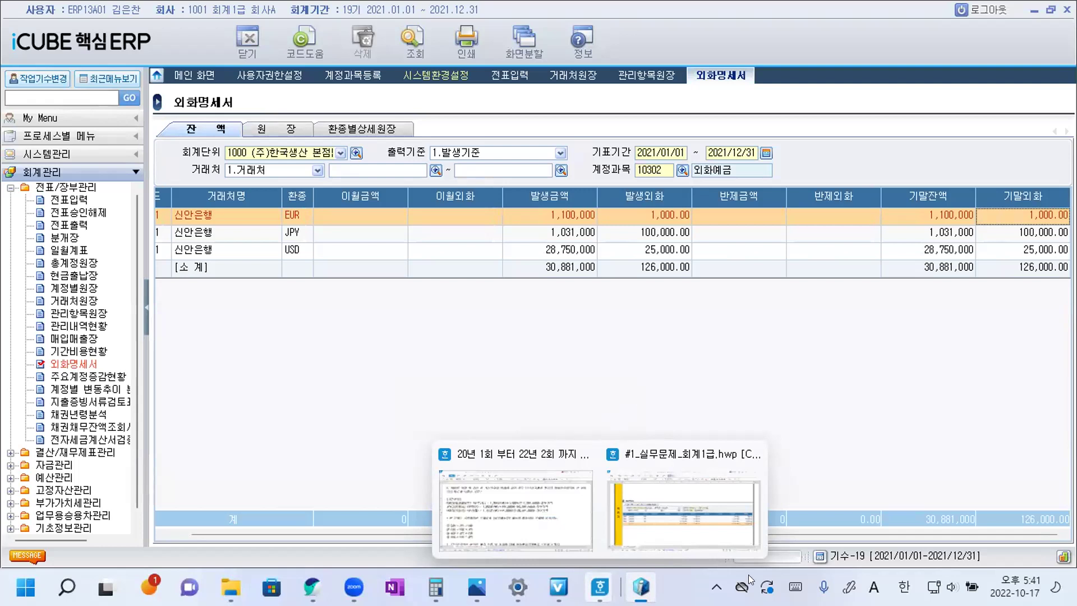
left_click_drag(1010, 534, 1036, 539)
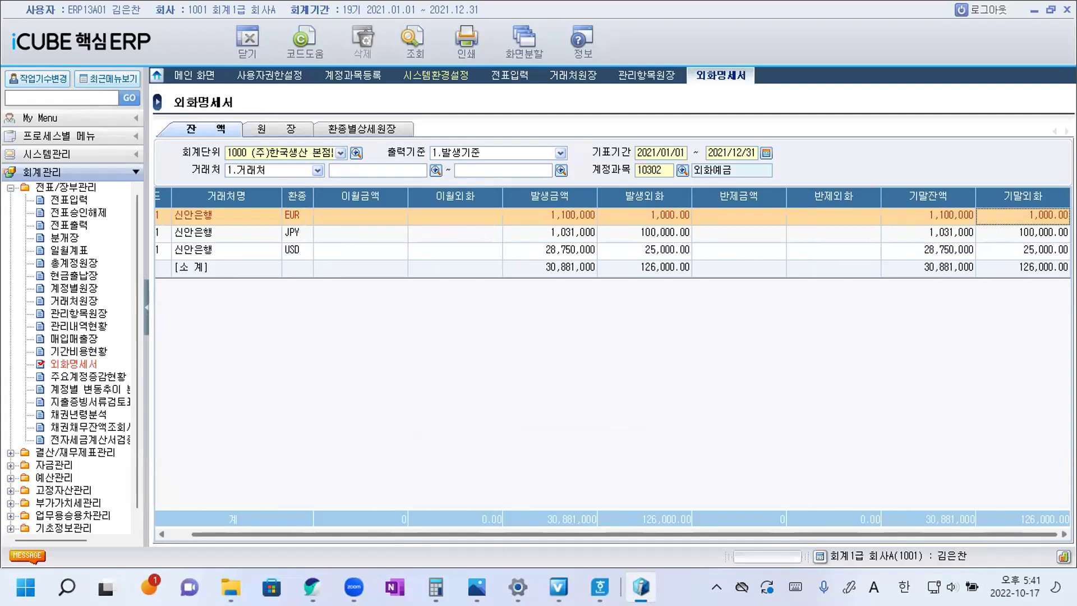
Switch back to the 한글 answer document and append the book value 1,100,00원 to the EUR line
left_click(599, 587)
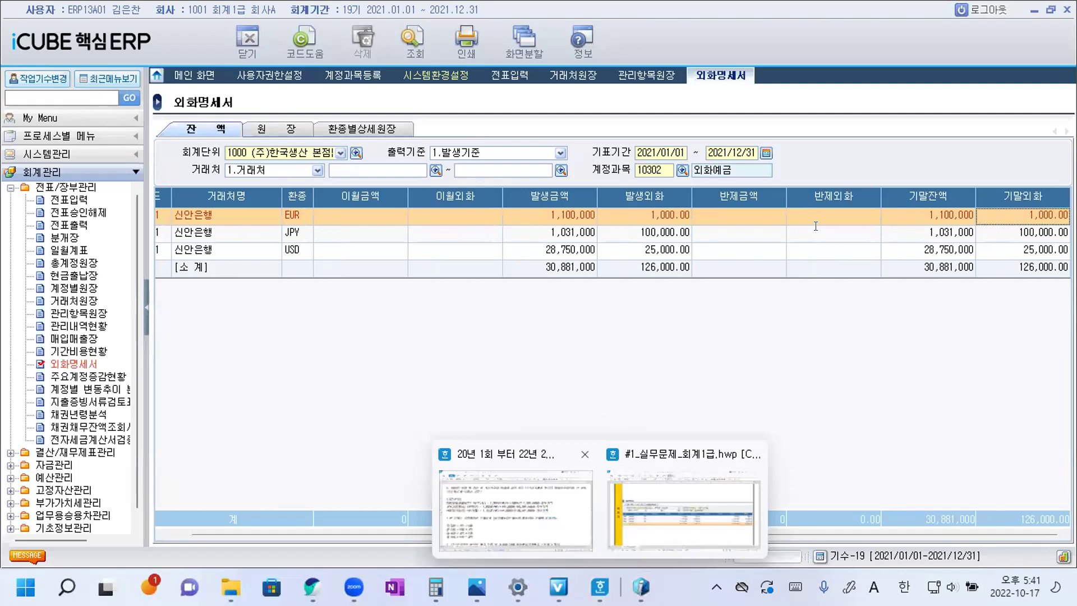
left_click(514, 511)
type("1,100,00원")
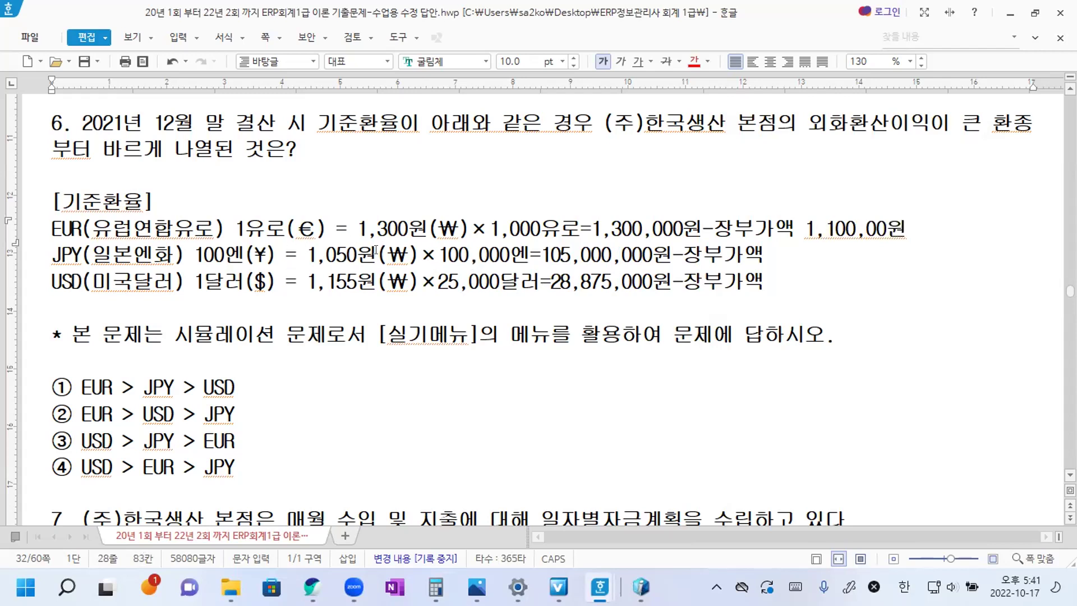
Insert "/100" after 100,000엔 on the JPY line and calculate 1050 × 100000 ÷ 100 in 계산기
left_click(525, 253)
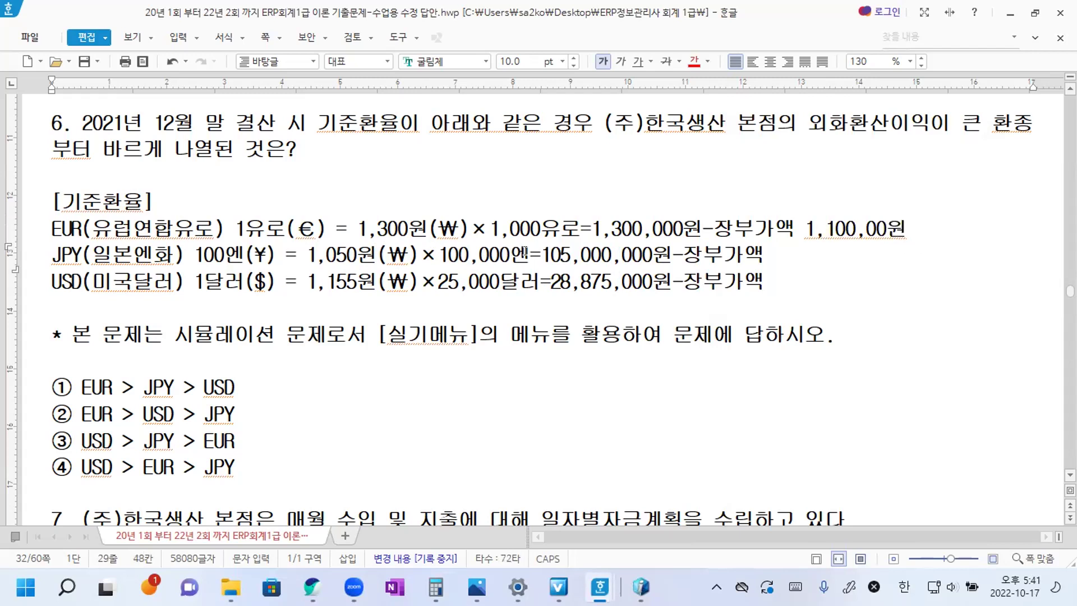
type("/100")
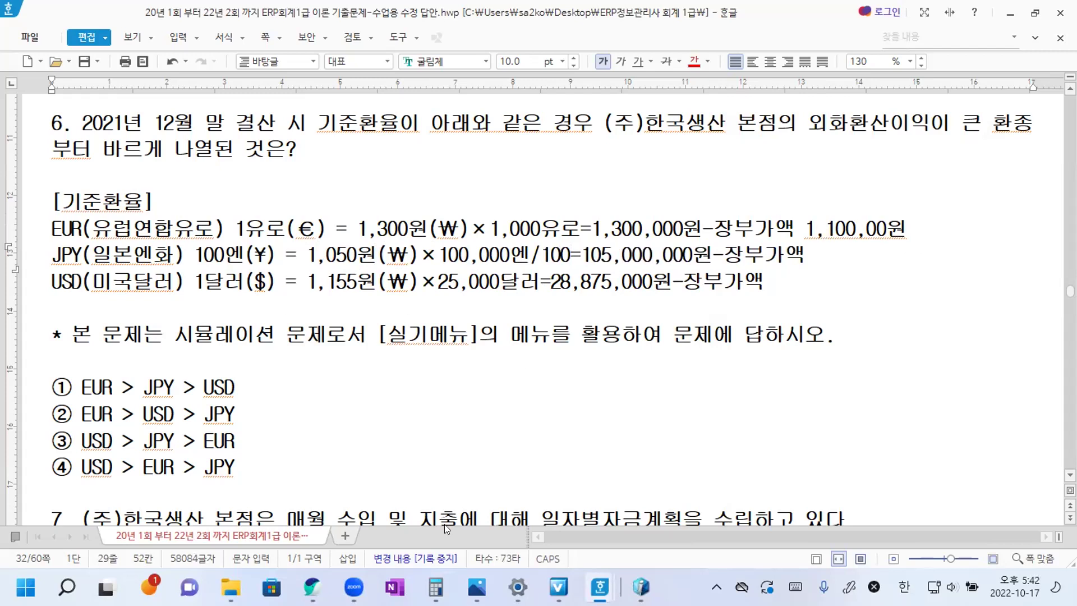
left_click(435, 587)
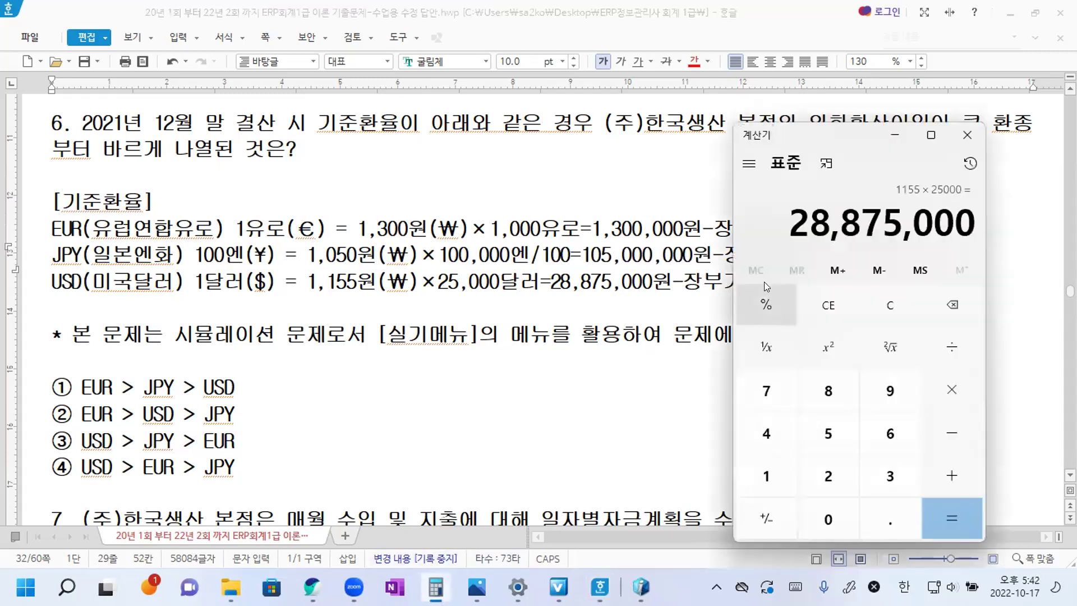
type("1050*100000")
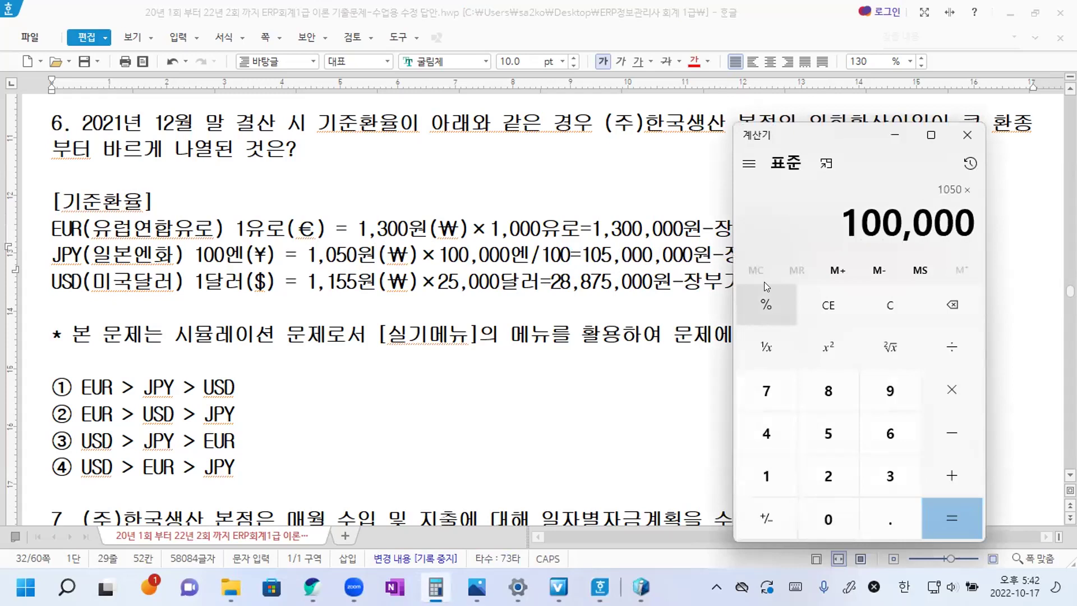
type("/100")
key("Return")
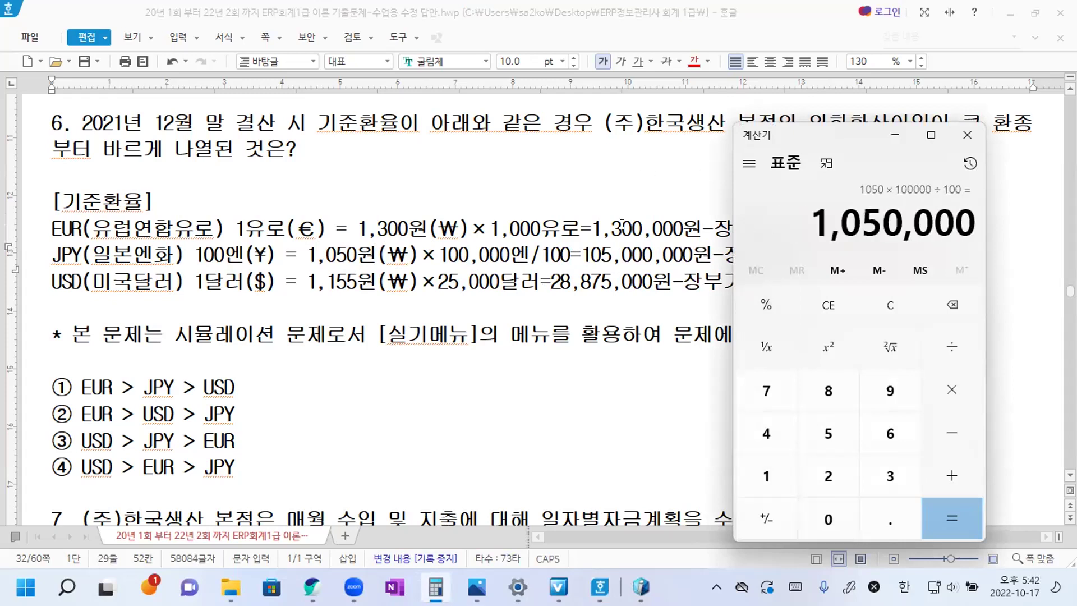
Return to the document and correct the result after the equals sign on the JPY line to 1,050,000원
key("alt+Tab")
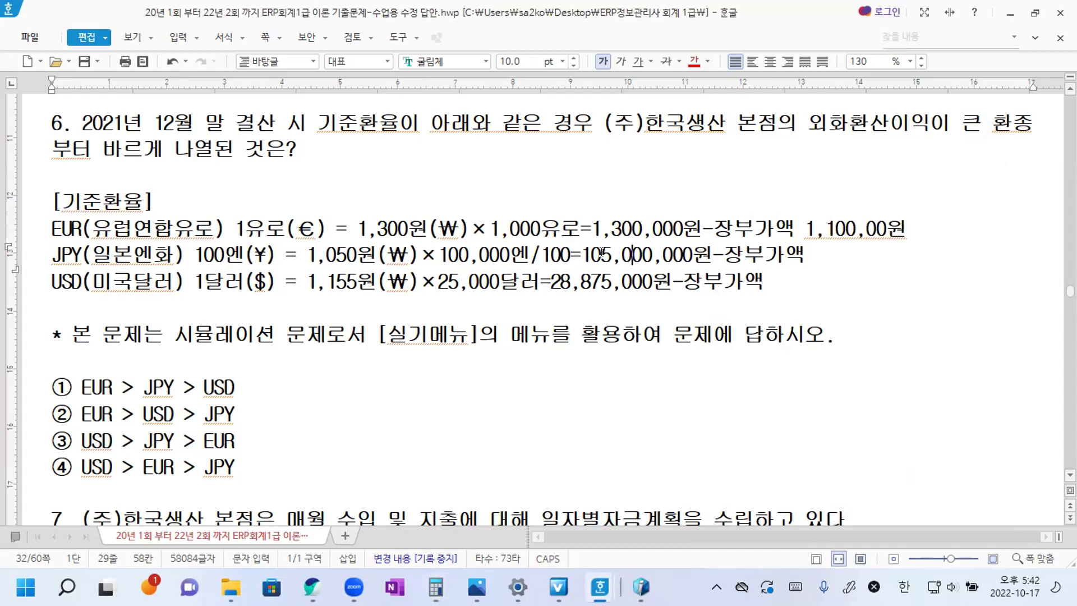
left_click(586, 256)
type(",")
left_click(619, 253)
key("Delete")
key("Delete")
key("Delete")
Check the JPY 기말잔액 in iCUBE 핵심ERP and append 1,031,000원 after 장부가액 on the document's JPY line
key("End")
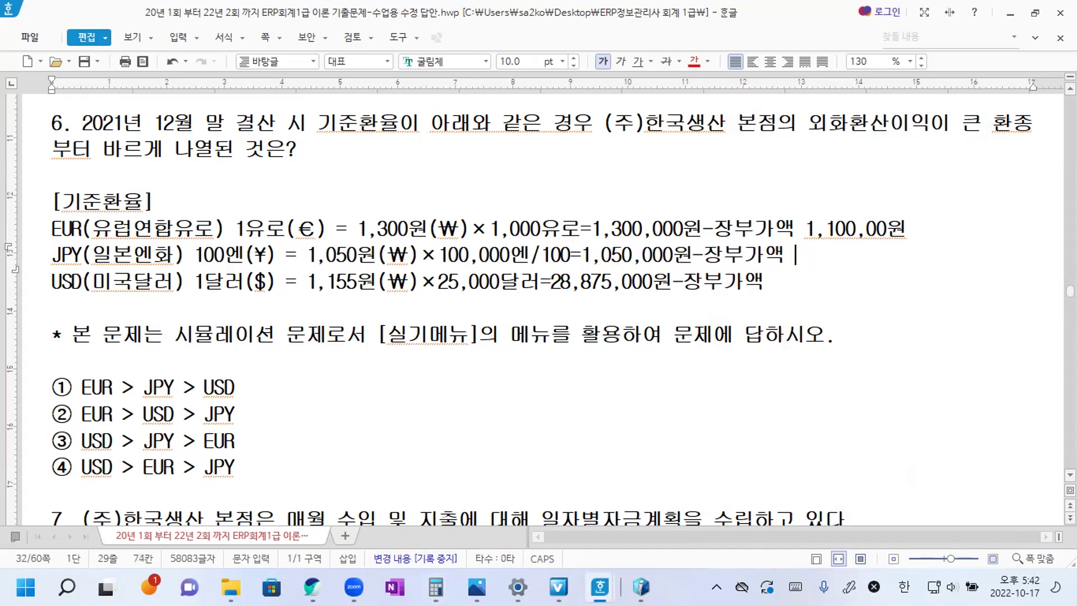
key("alt+Tab")
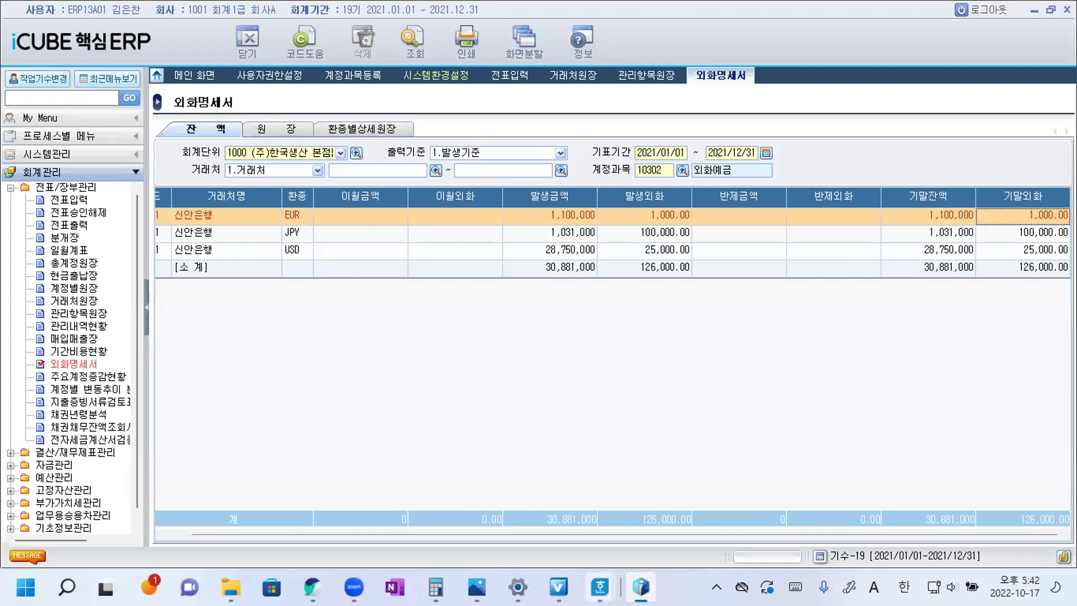
mouse_move(599, 587)
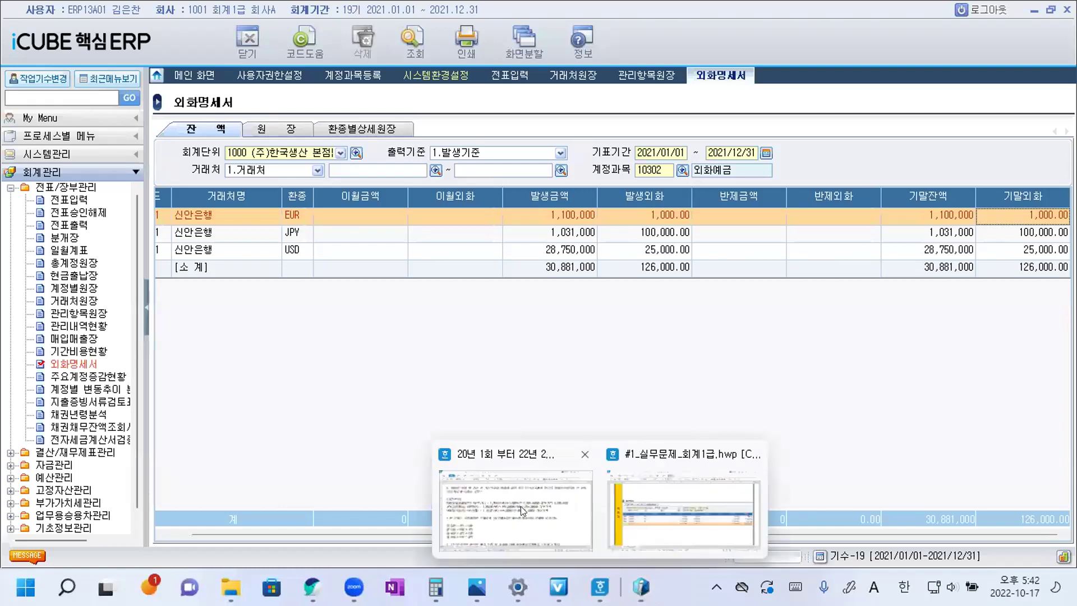
key("alt+Tab")
type("1,031,")
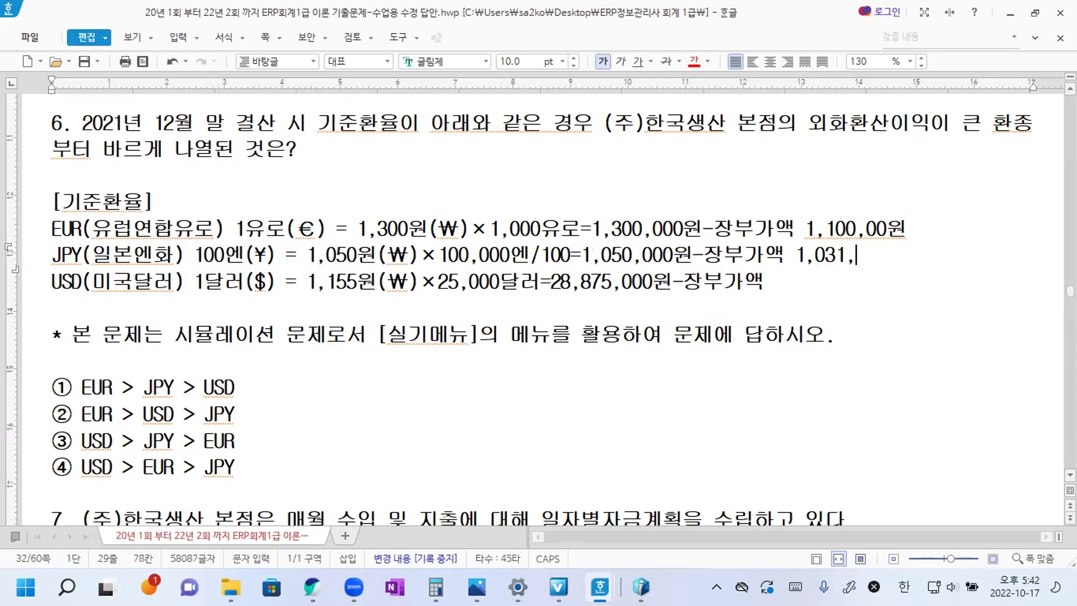
type("000우ㄴ")
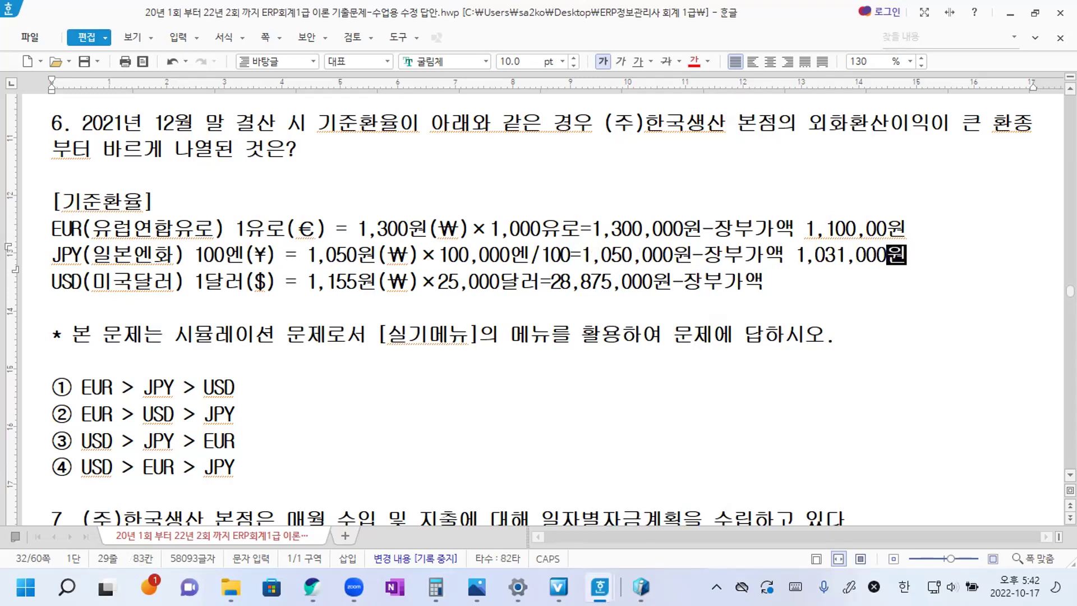
Check the USD 기말잔액 in iCUBE 핵심ERP and append 28,750,000원 after 장부가액 on the document's USD line
key("alt+Tab")
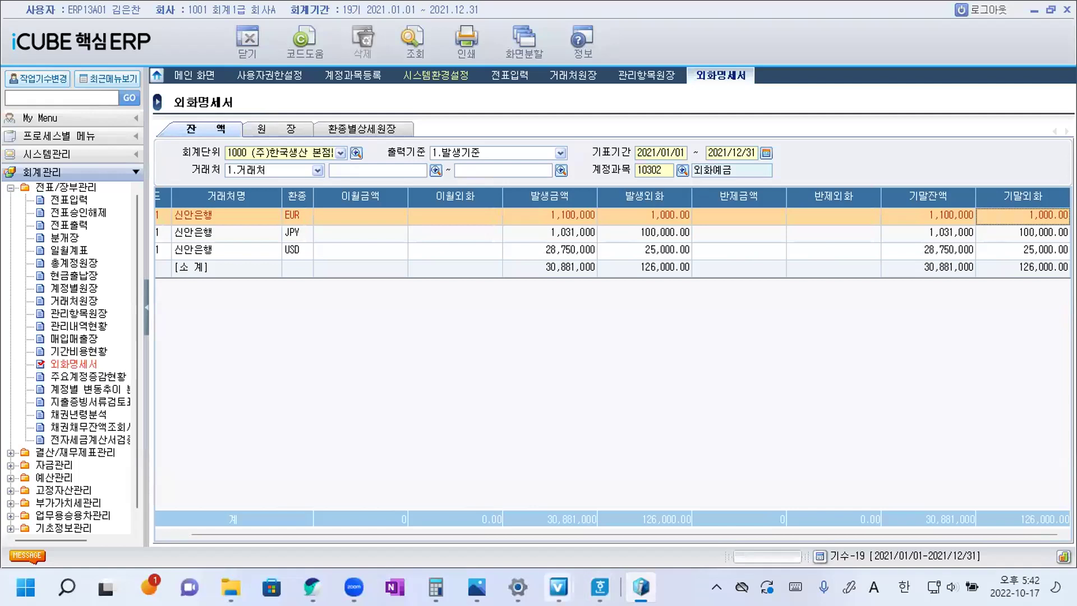
left_click(532, 500)
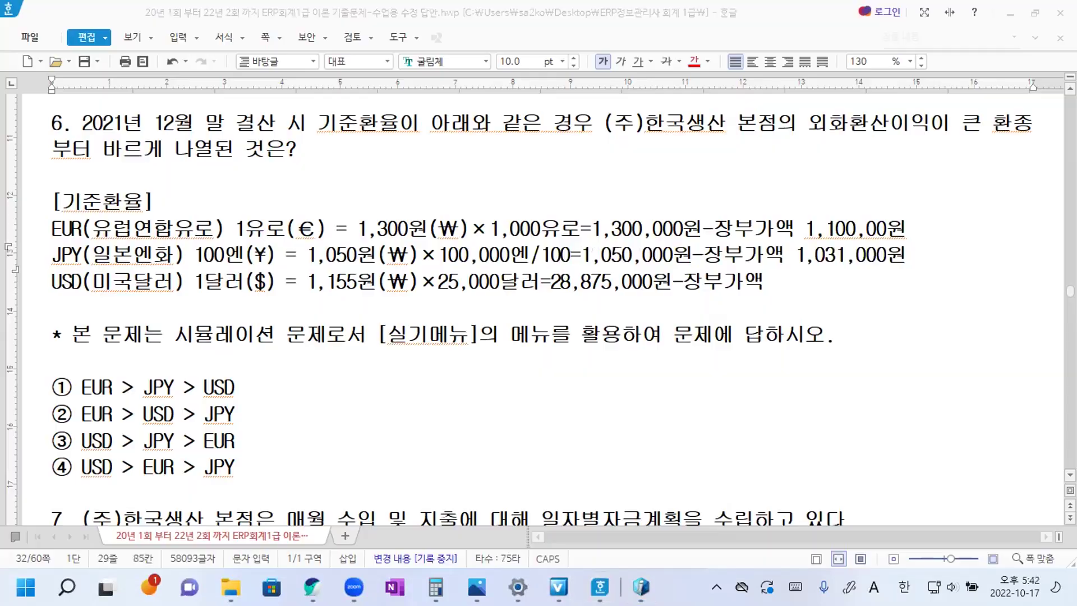
left_click(779, 282)
type("2")
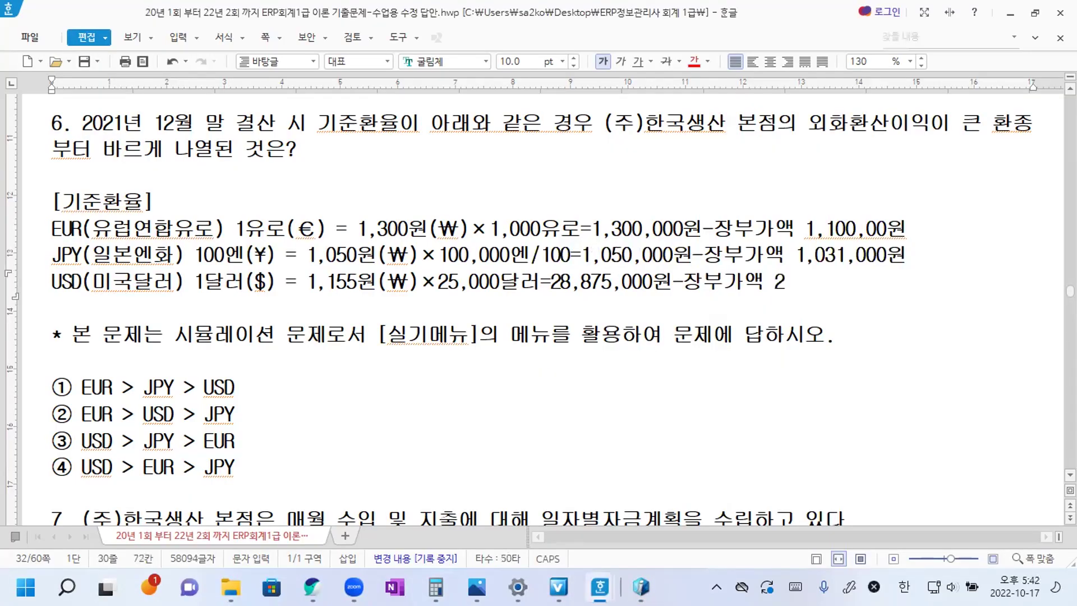
type("8,750,000원")
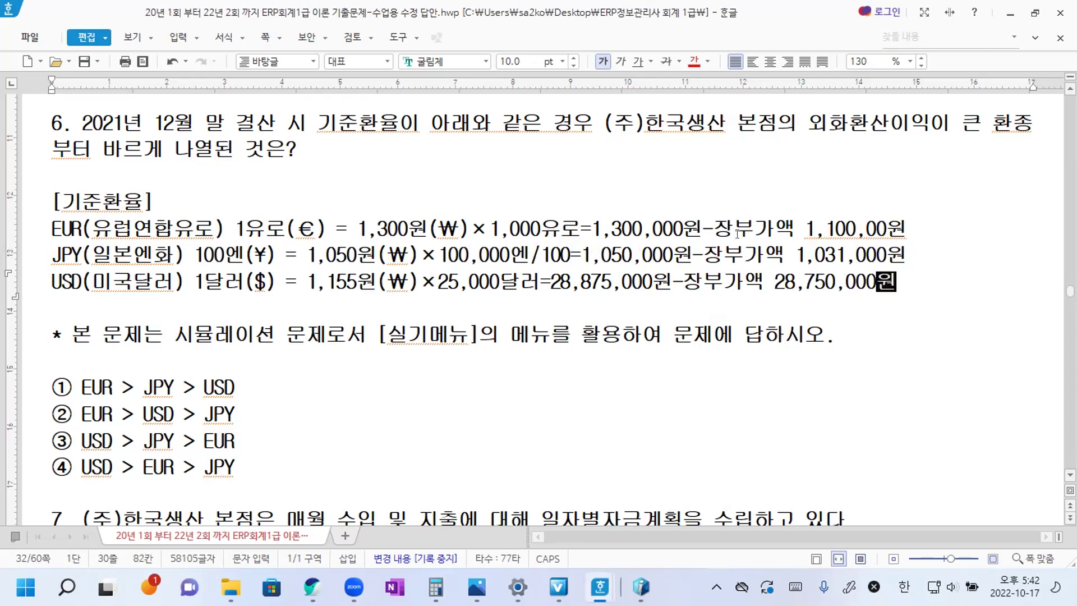
Append the translation gains "=20만원" to the EUR line and "=19,000원" to the JPY line
left_click(923, 234)
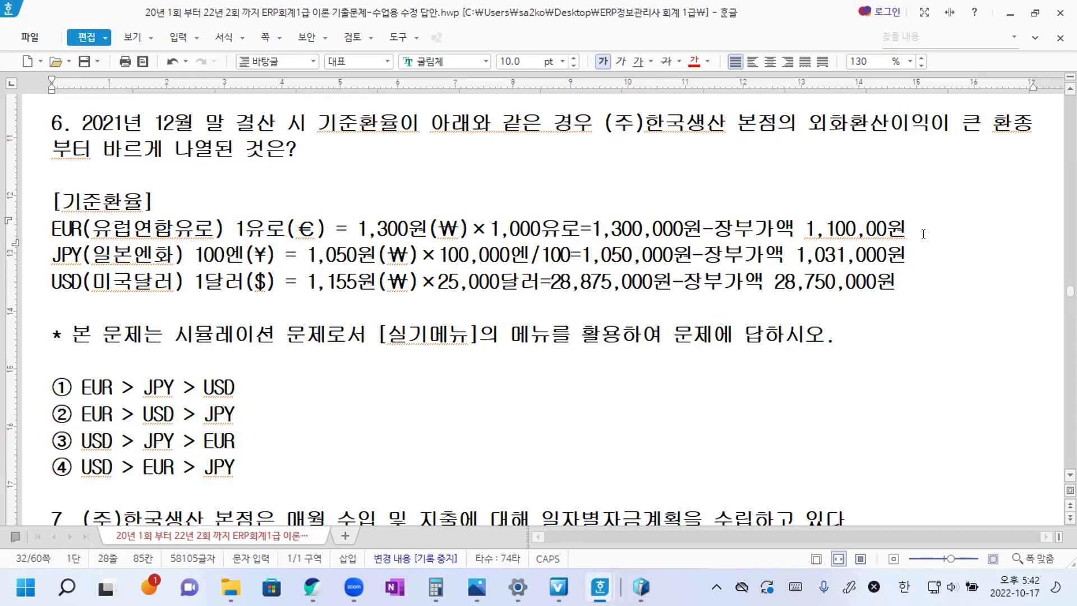
type("=20ㅁ만원")
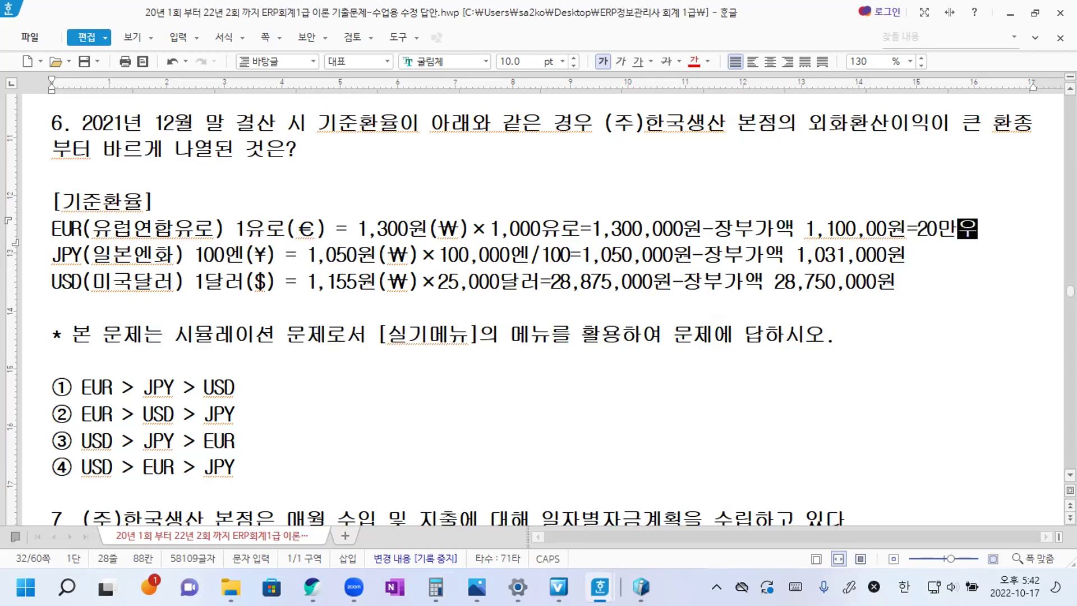
left_click(908, 255)
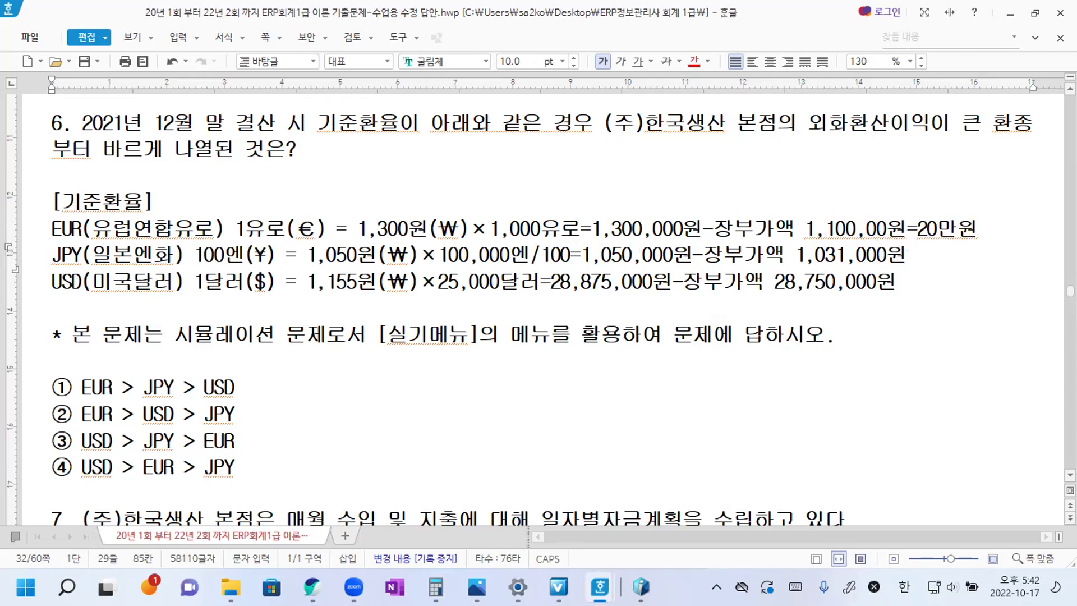
type("=")
type("19,000원")
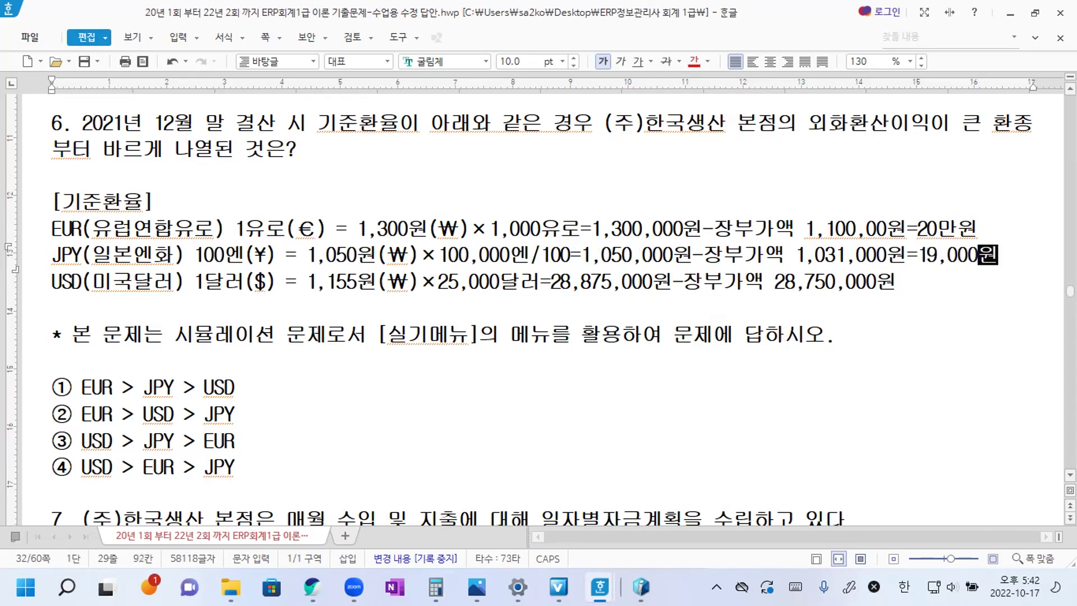
Append the translation gain "=175,000원" to the end of the USD line
left_click(898, 281)
type("ㅋ")
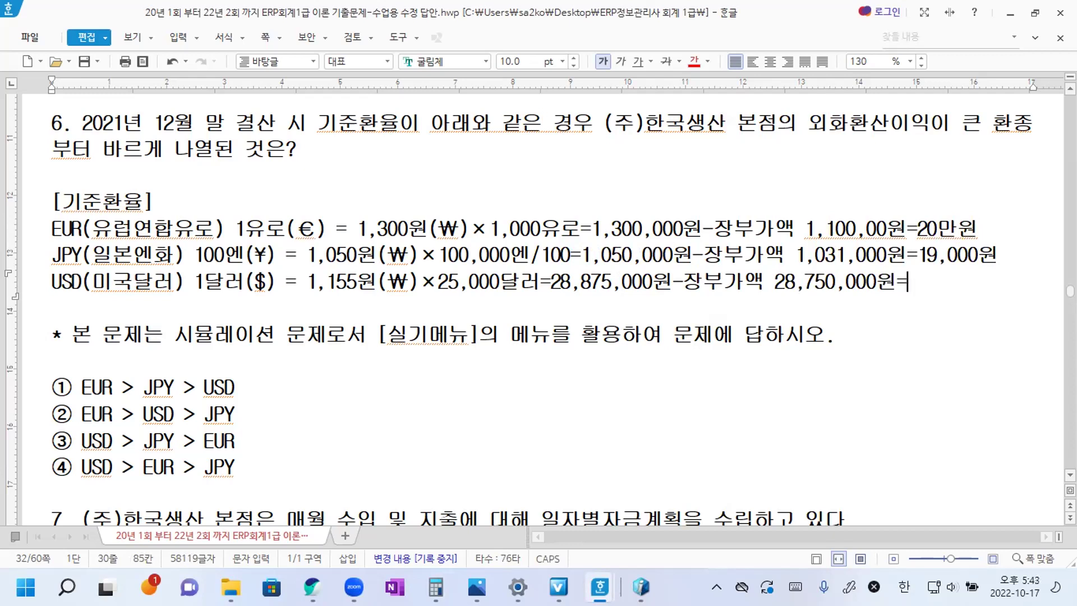
key("BackSpace")
type("=175,000ㅇ")
type("ㅝㄴ")
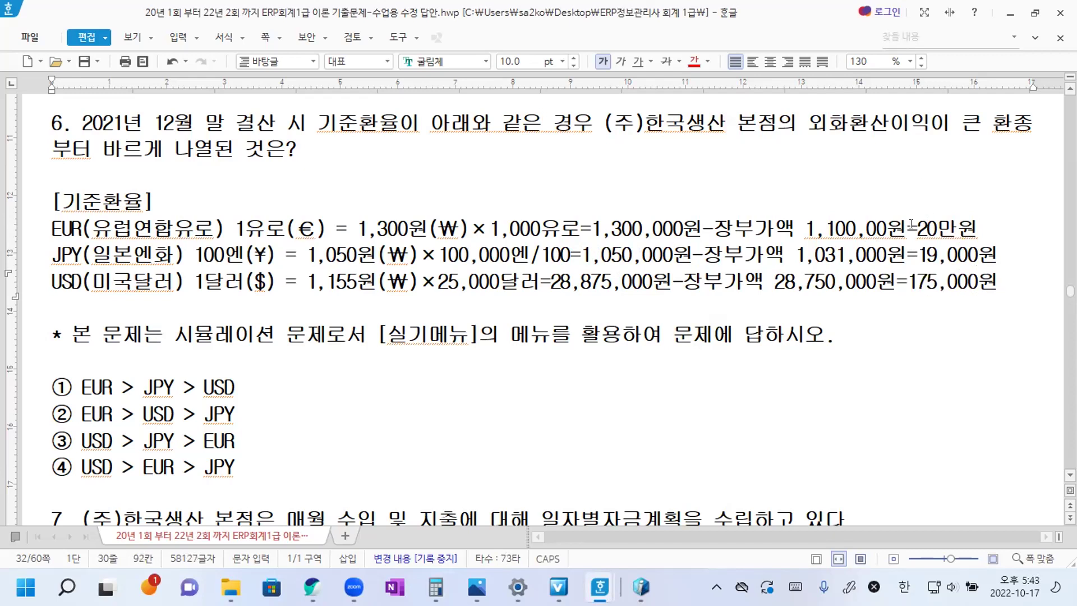
Rewrite the EUR line's translation gain as 200,000원
left_click_drag(913, 225, 980, 226)
type("200,00")
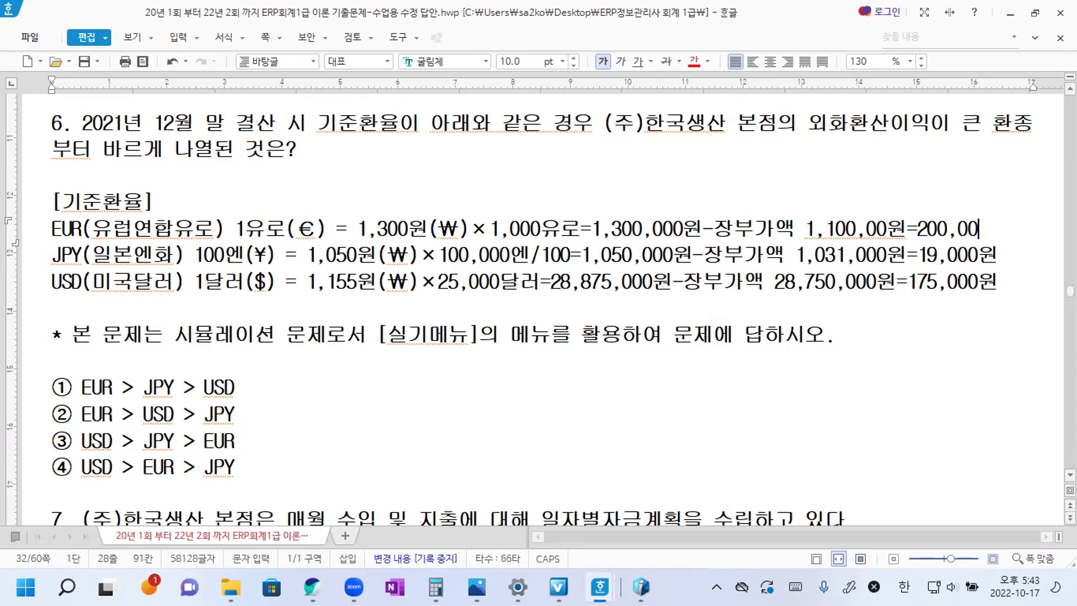
type("0ㅇㅝㄴ")
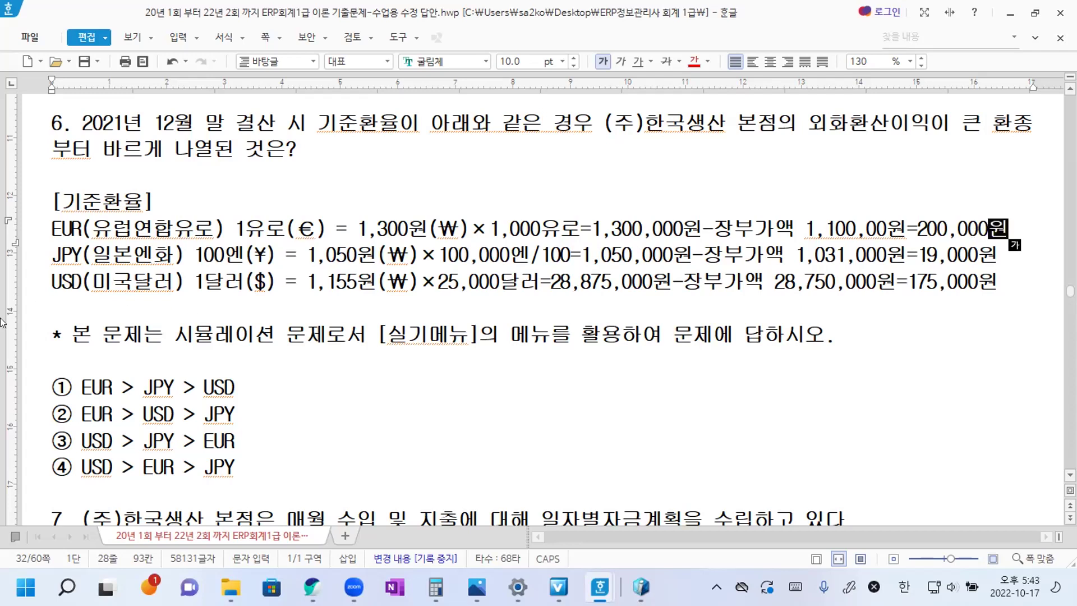
Copy the option number ② and paste it after question 6's question mark as the answer
left_click_drag(46, 413, 66, 410)
key("ctrl+c")
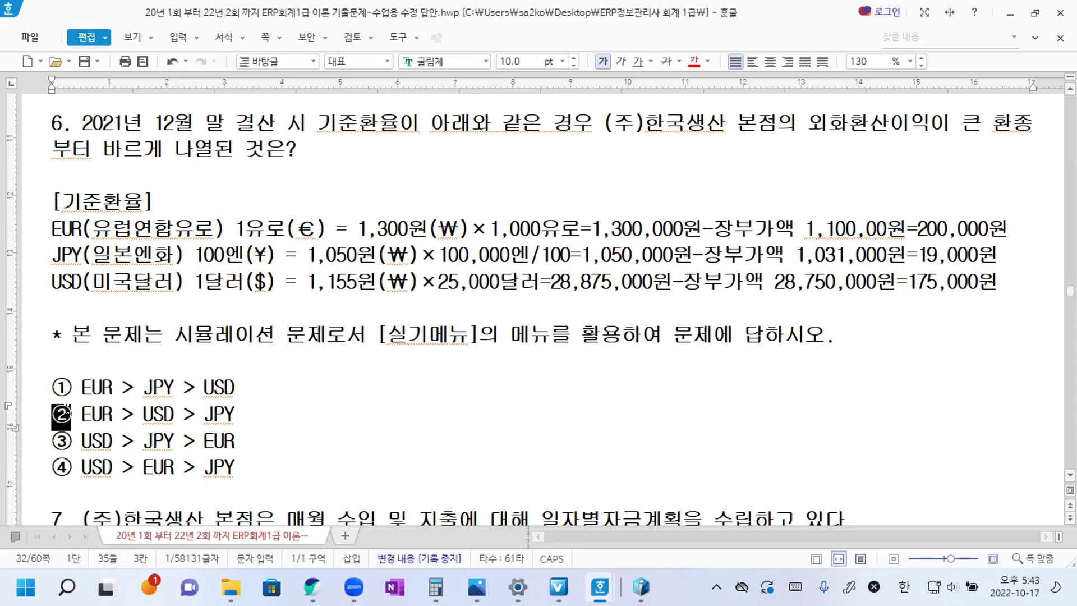
left_click(332, 150)
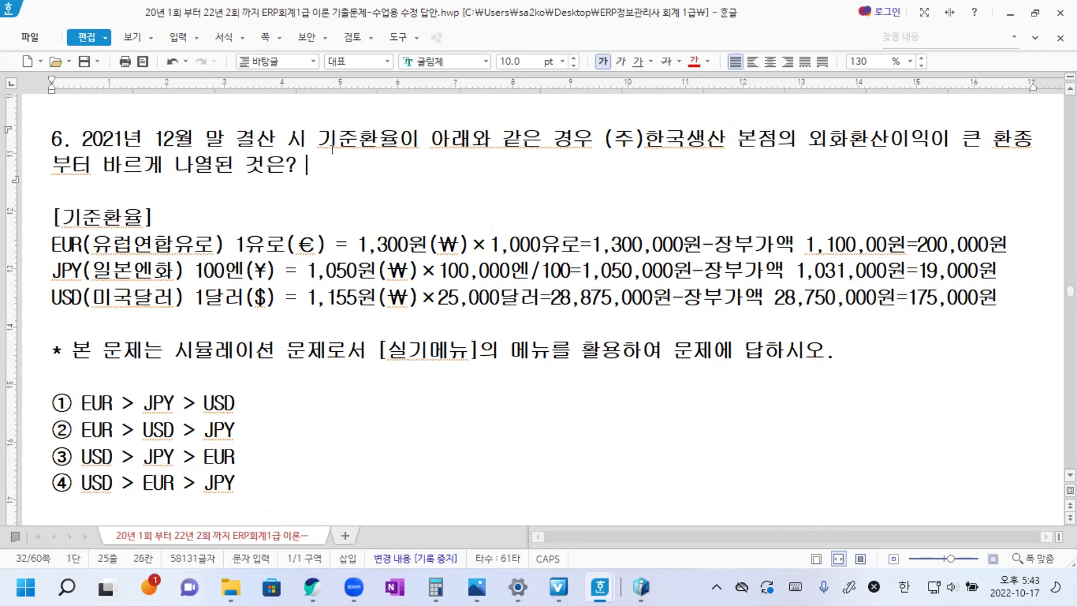
key("ctrl+v")
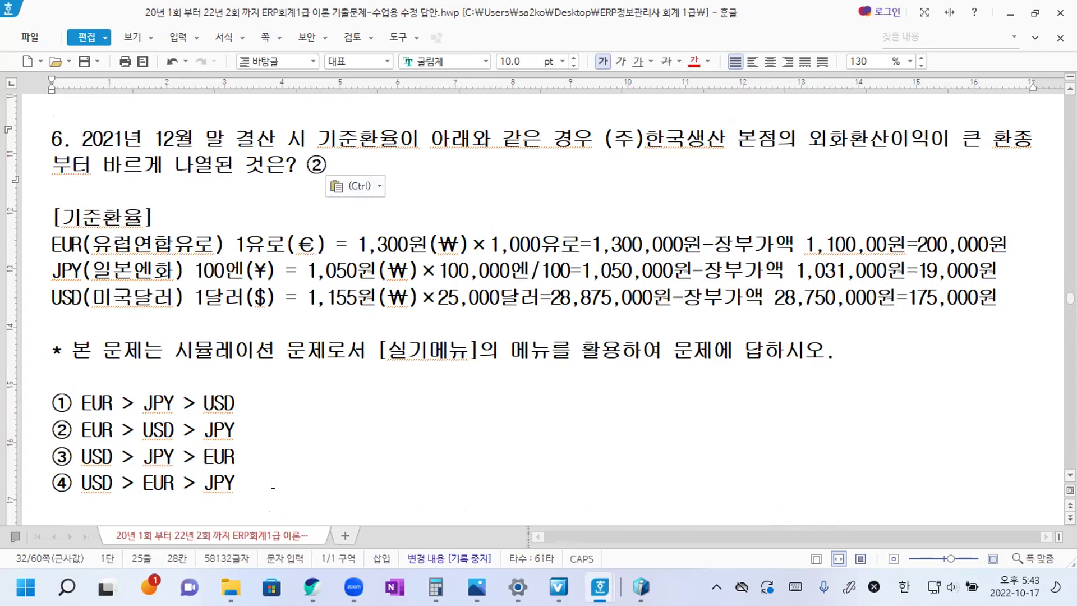
Add the note "*외화환산이익->외화명세서의 외화예금 조회" on its own line below question 6's options
left_click(273, 478)
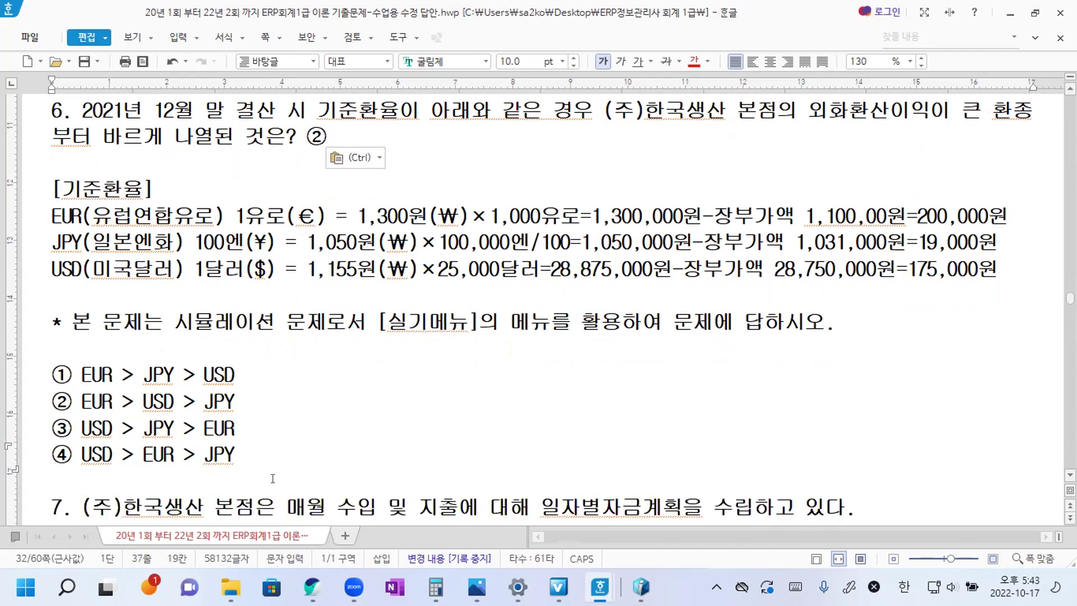
scroll(272, 478, "down", 4)
scroll(267, 362, "up", 2)
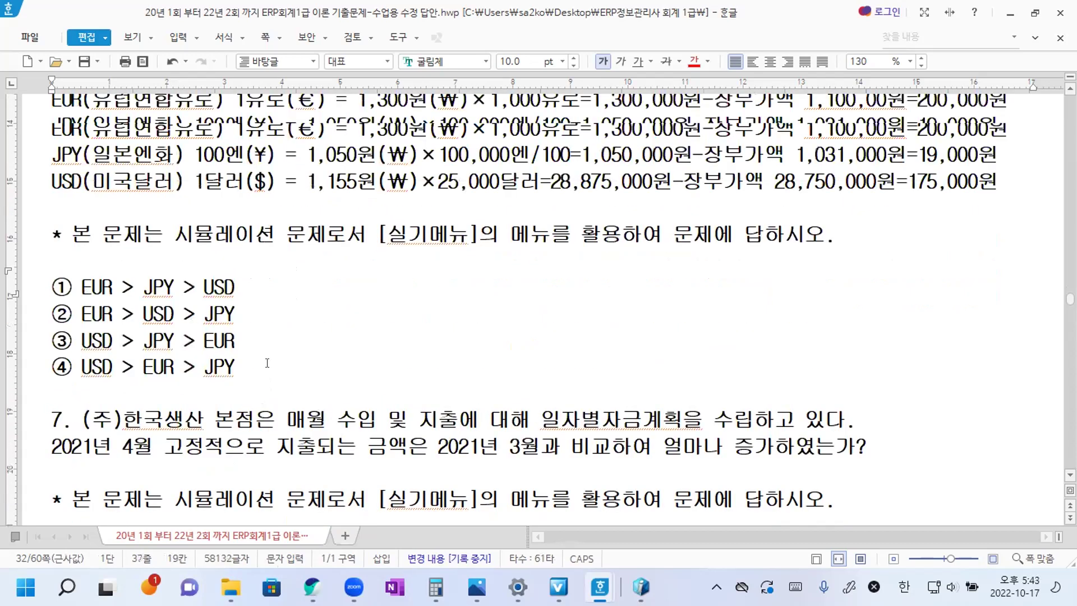
key("Return")
key("Return")
type("*외화화")
type("ㄴ산이익")
type("->외화명세")
type("서의 외화")
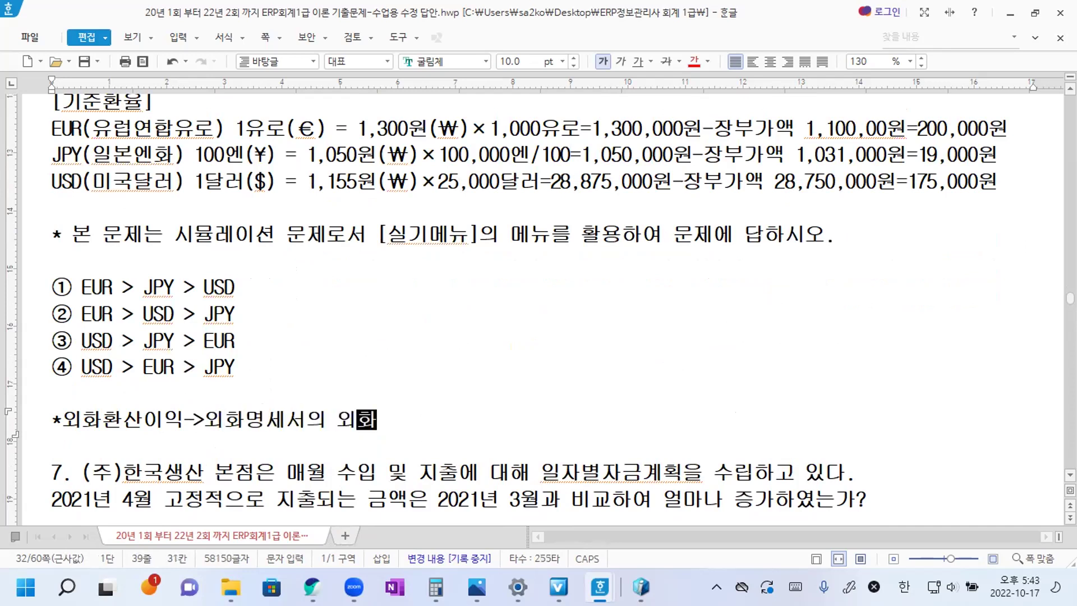
type("예금 조회")
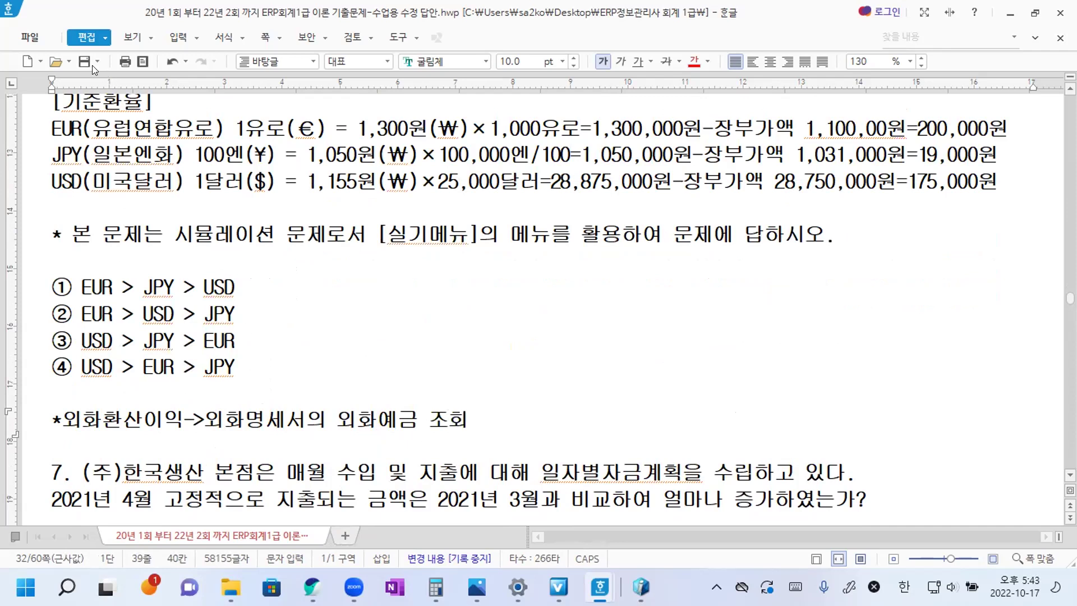
Go to question 7 and read what it asks about the 일자별자금계획, placing the cursor after its first sentence
left_click(470, 423)
scroll(577, 360, "up", 2)
scroll(576, 360, "down", 4)
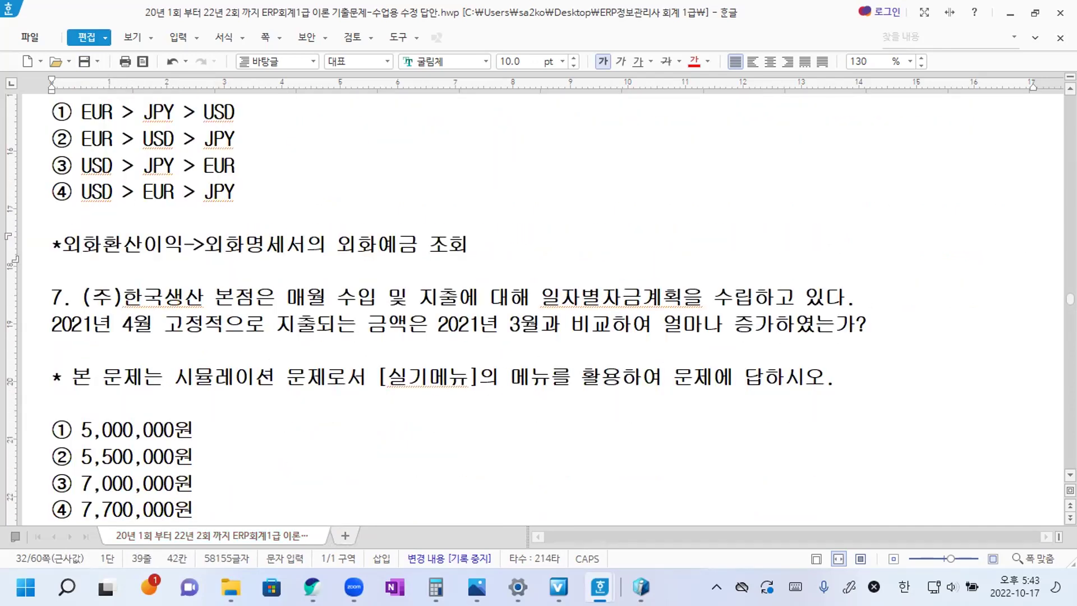
scroll(874, 236, "down", 2)
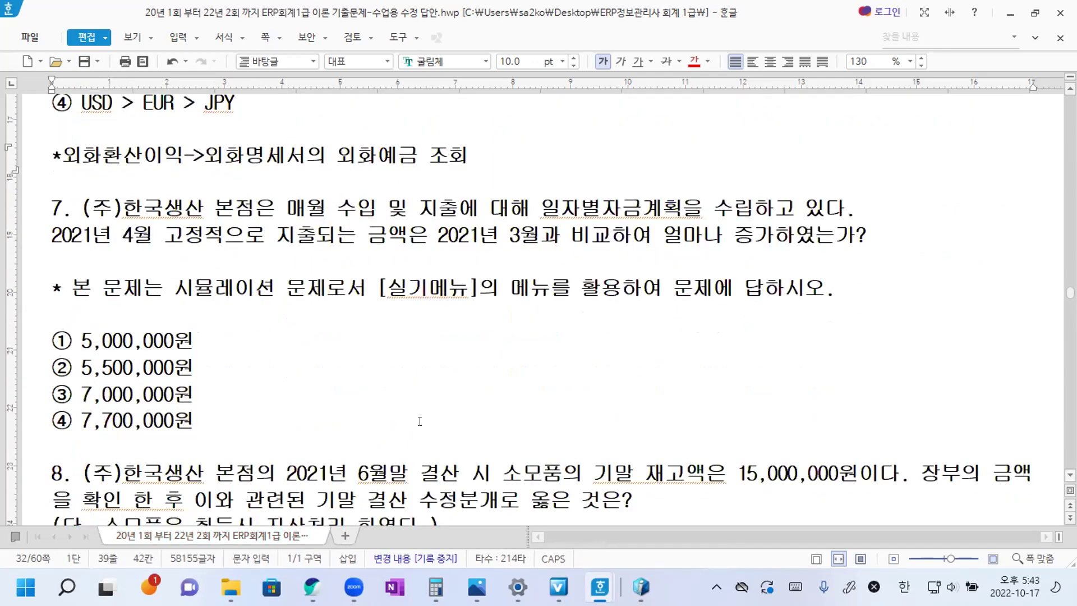
left_click(874, 235)
left_click(867, 209)
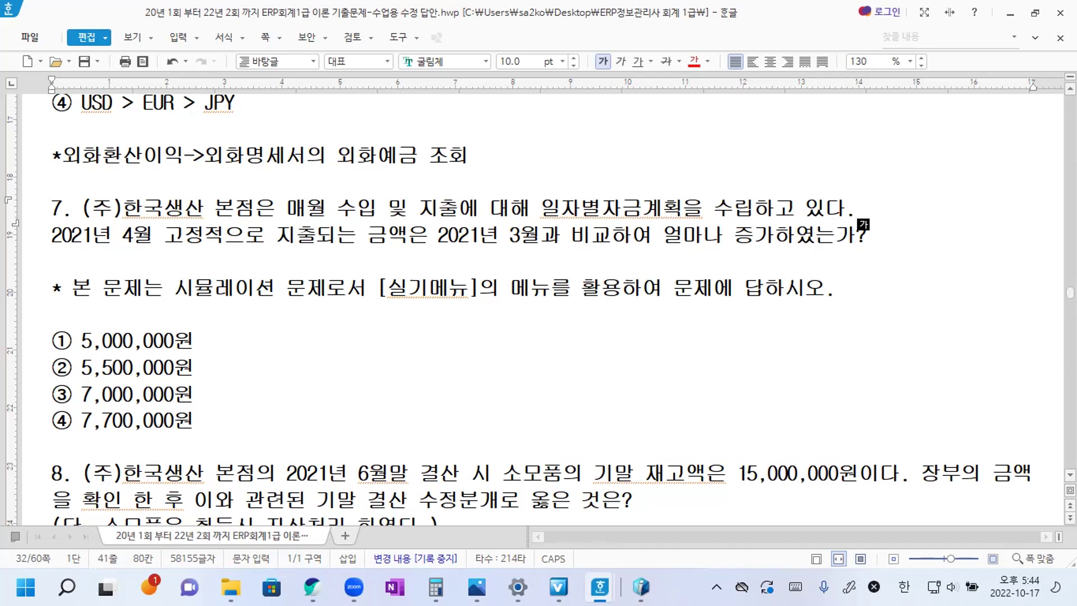
Switch to iCUBE 핵심ERP and open 일자별자금계획입력 under 자금관리
key("alt+Tab")
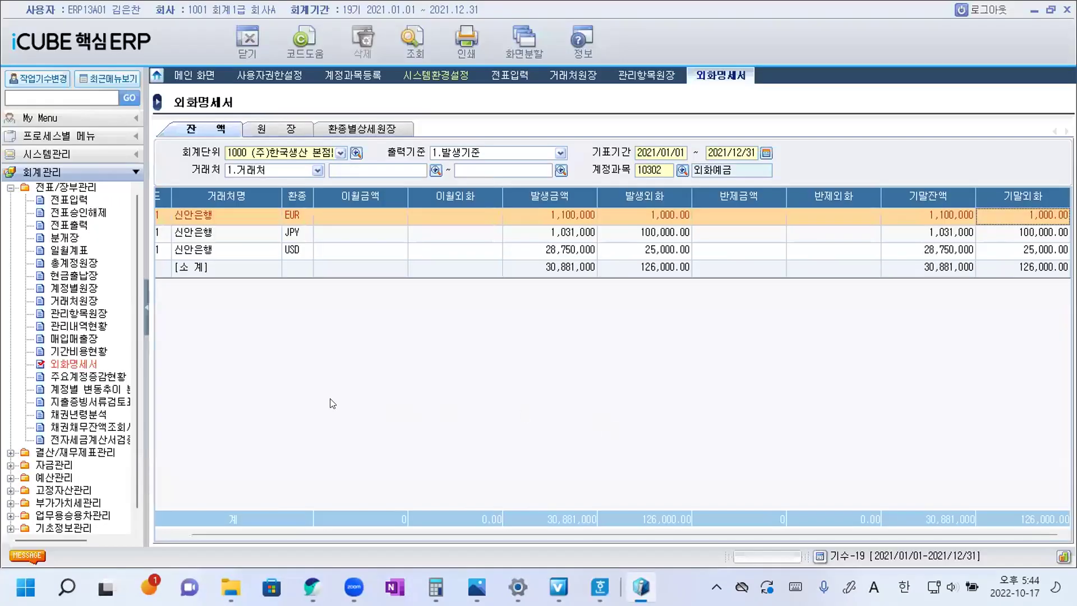
left_click(10, 187)
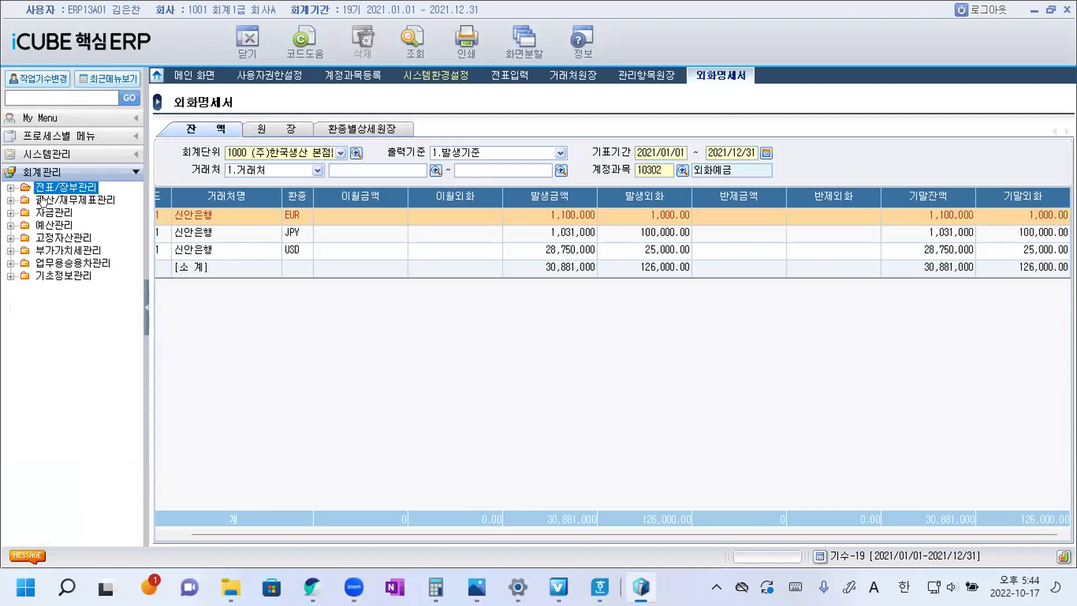
double_click(59, 213)
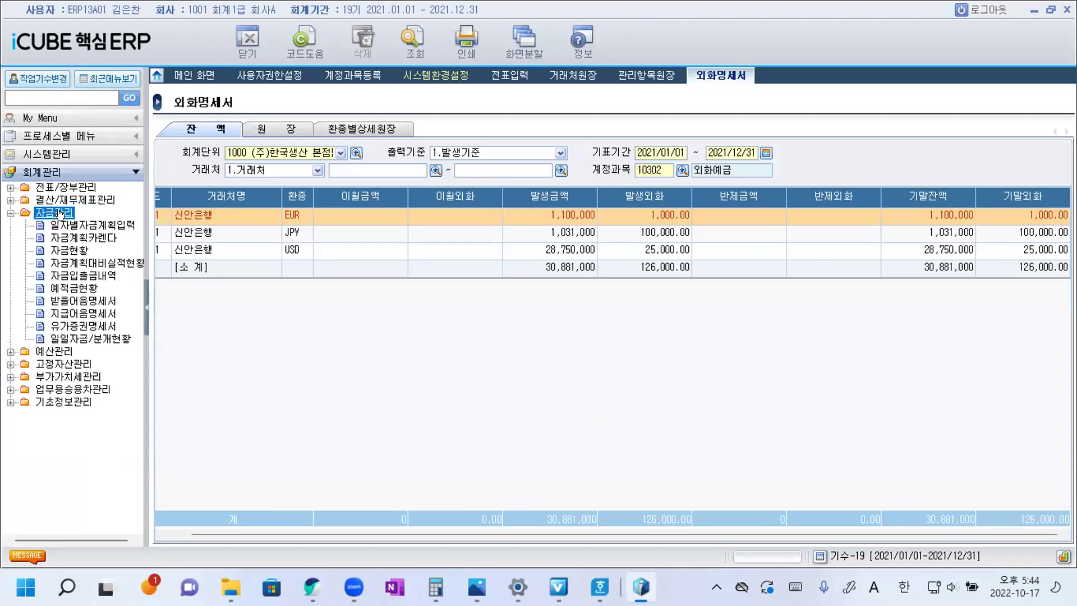
left_click(85, 226)
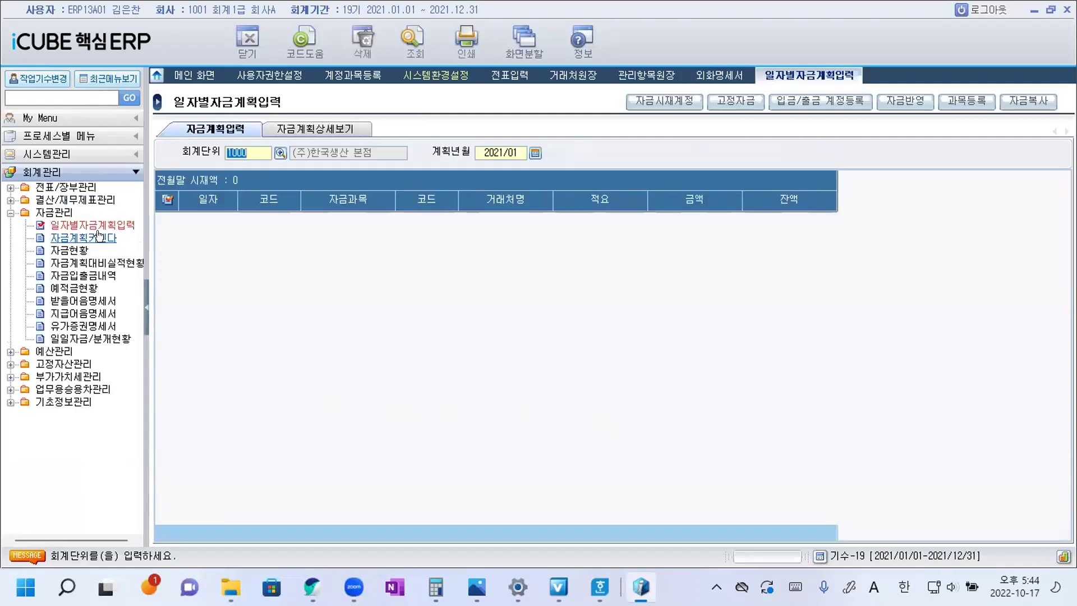
Set the 계획년월 to 2021/03 and open the 고정자금 list, moving it clear of the plan month
left_click(516, 150)
left_click(517, 150)
key("BackSpace")
type("3")
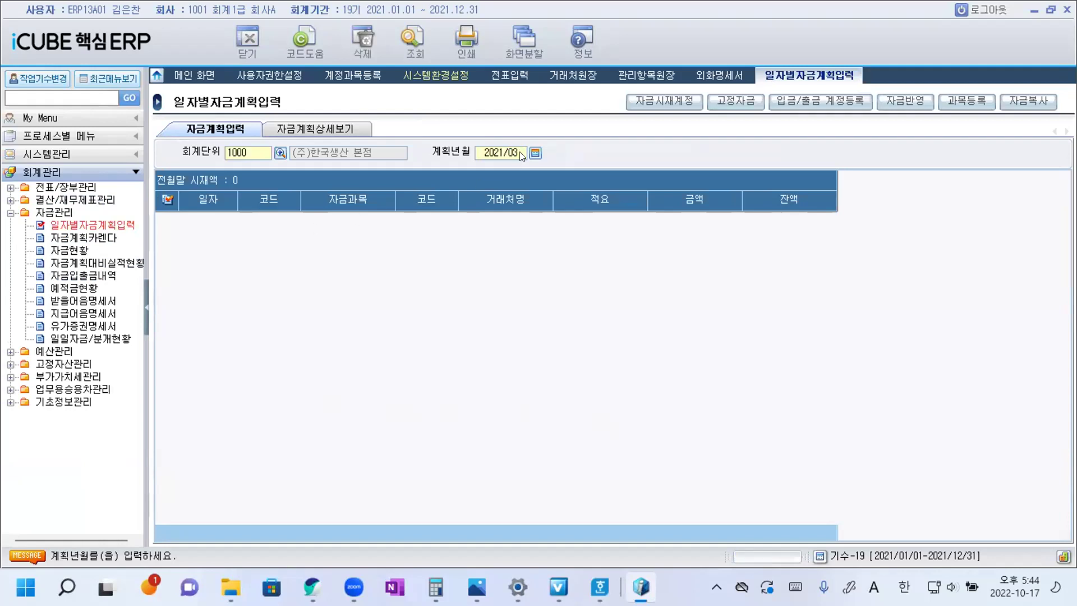
key("Return")
left_click(736, 105)
left_click_drag(613, 127, 623, 241)
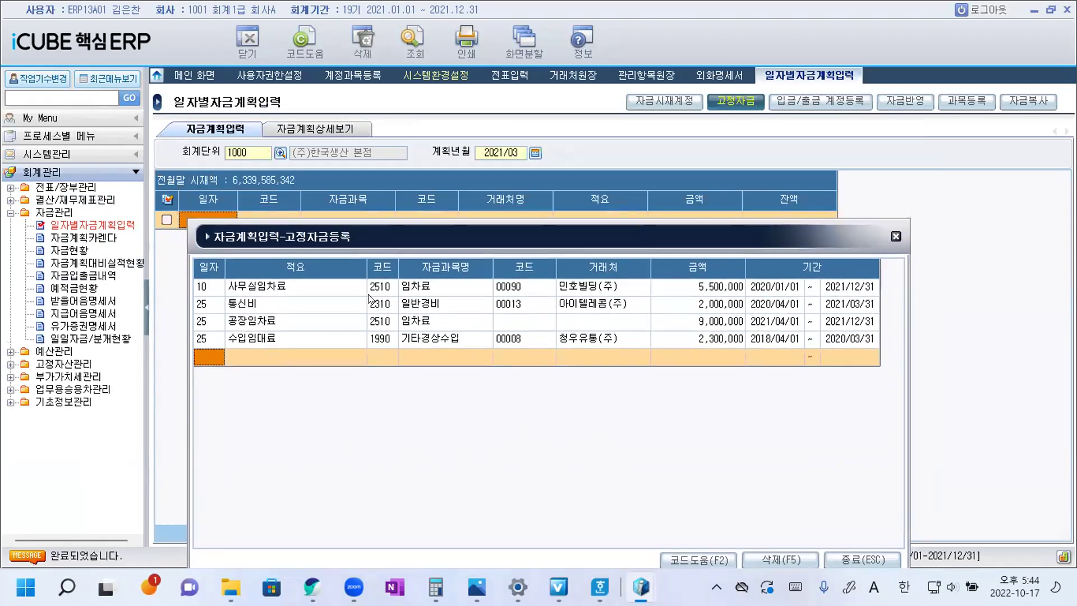
Examine each fixed-fund entry from 사무실임차료 to 수입임대료 to determine which ones are March expenditures
left_click(271, 285)
left_click(261, 307)
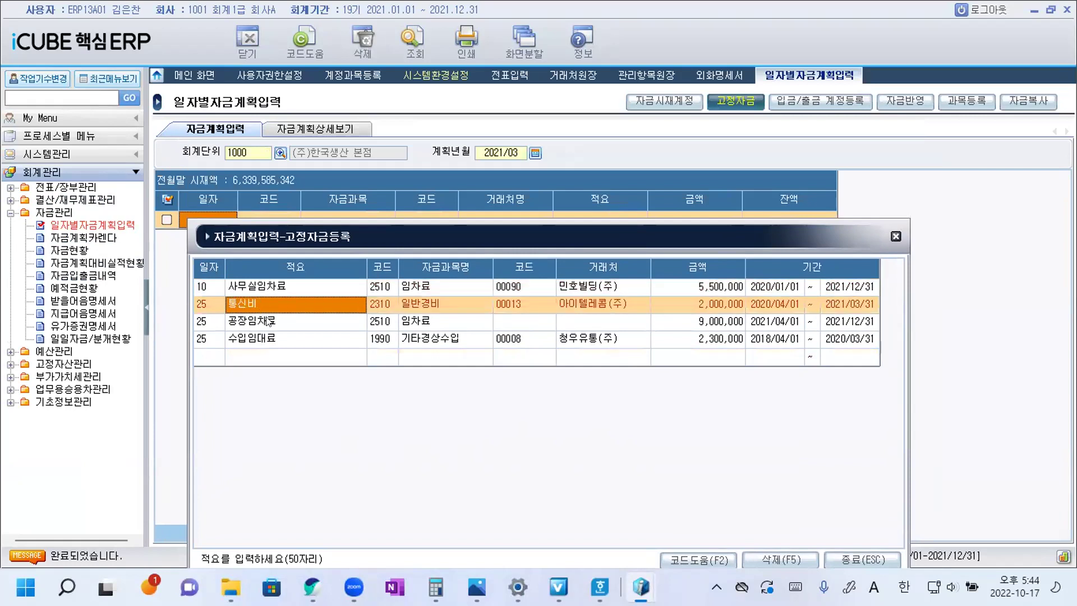
left_click(266, 318)
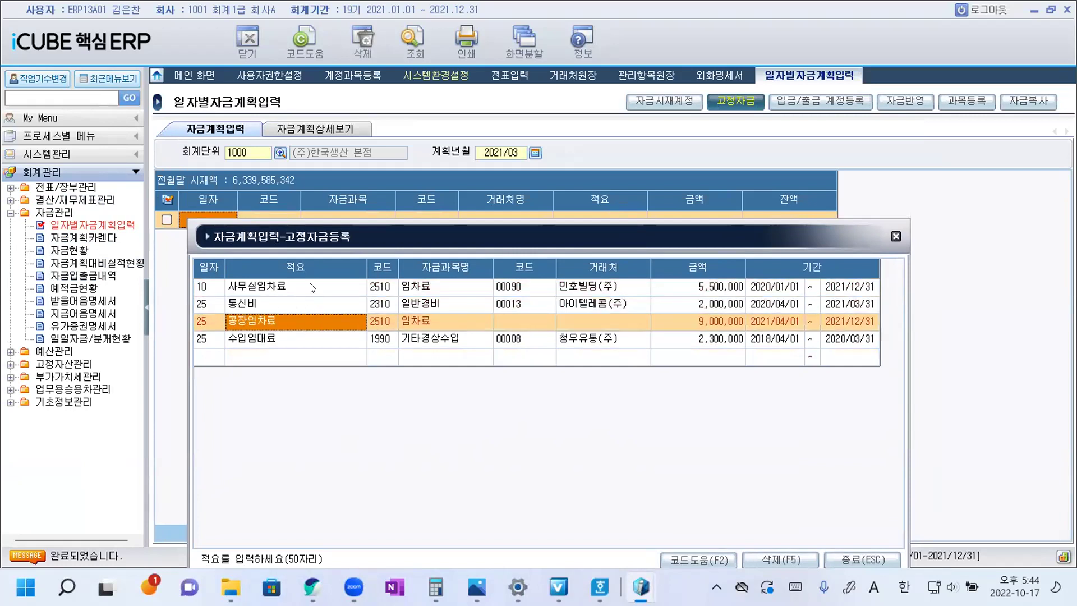
left_click(285, 340)
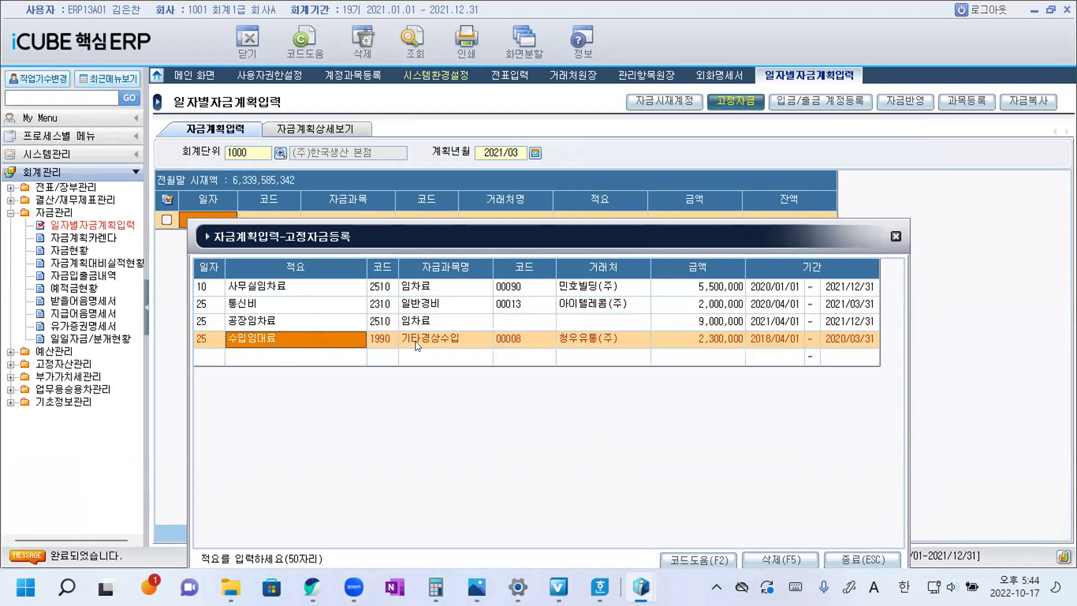
left_click(317, 291)
left_click(318, 318)
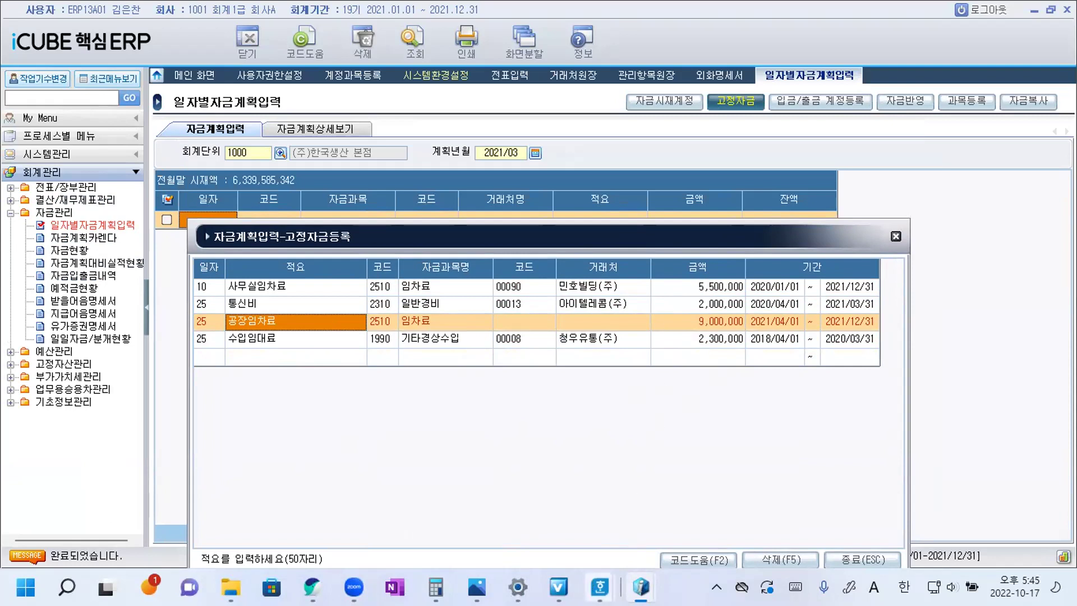
Switch to the Hangul answer document and add the note "*3월 고정자금 지출 1,650만원" below question 7's options
mouse_move(599, 586)
left_click(560, 527)
scroll(298, 337, "down", 3)
left_click(234, 239)
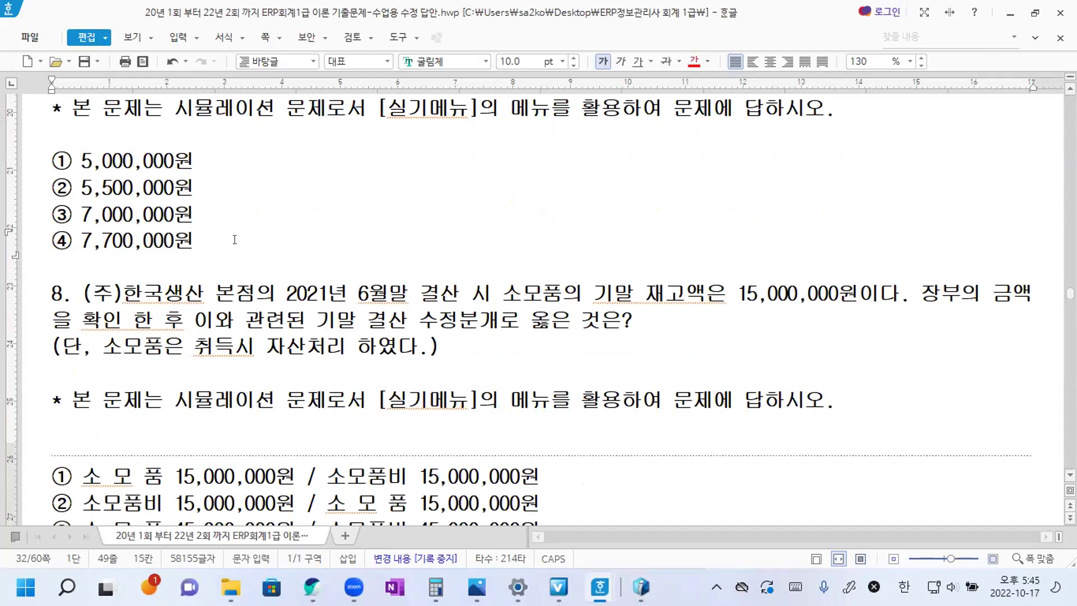
key("Return")
key("Return")
type("*3월 고정작")
type("금 지출 1,650만우원")
key("Return")
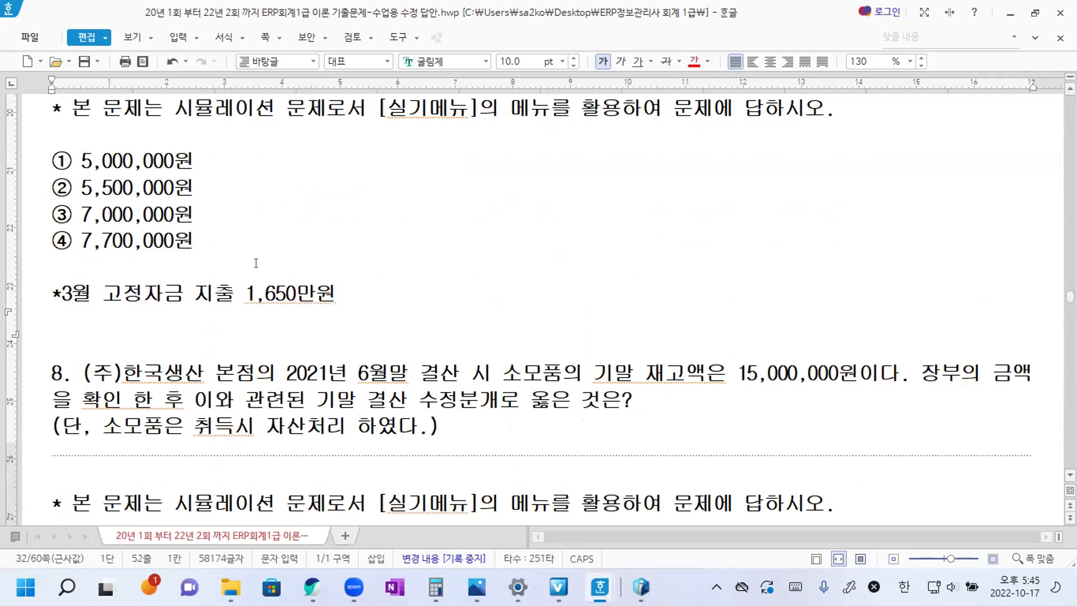
scroll(256, 263, "up", 2)
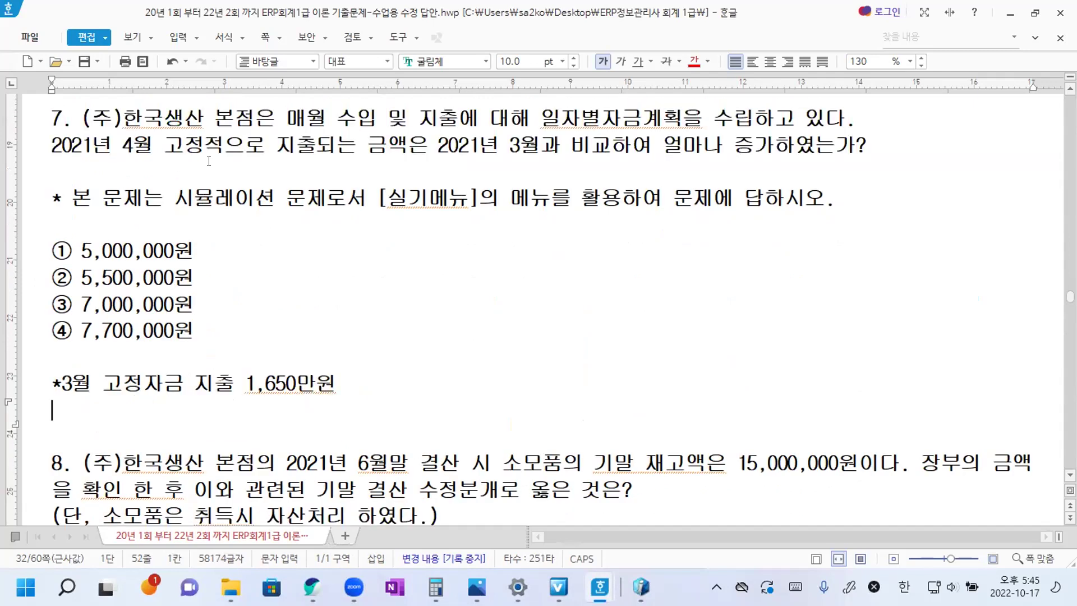
scroll(271, 327, "down", 2)
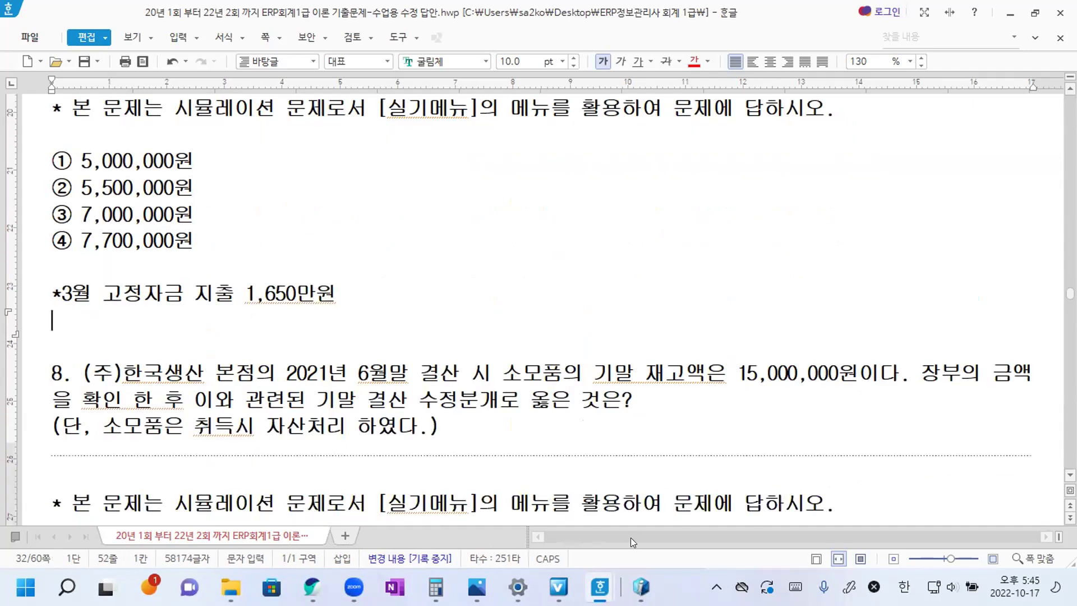
Return to iCUBE 핵심ERP, set the 계획년월 to 2021/04 and reopen the 고정자금 list for that month
key("alt+Tab")
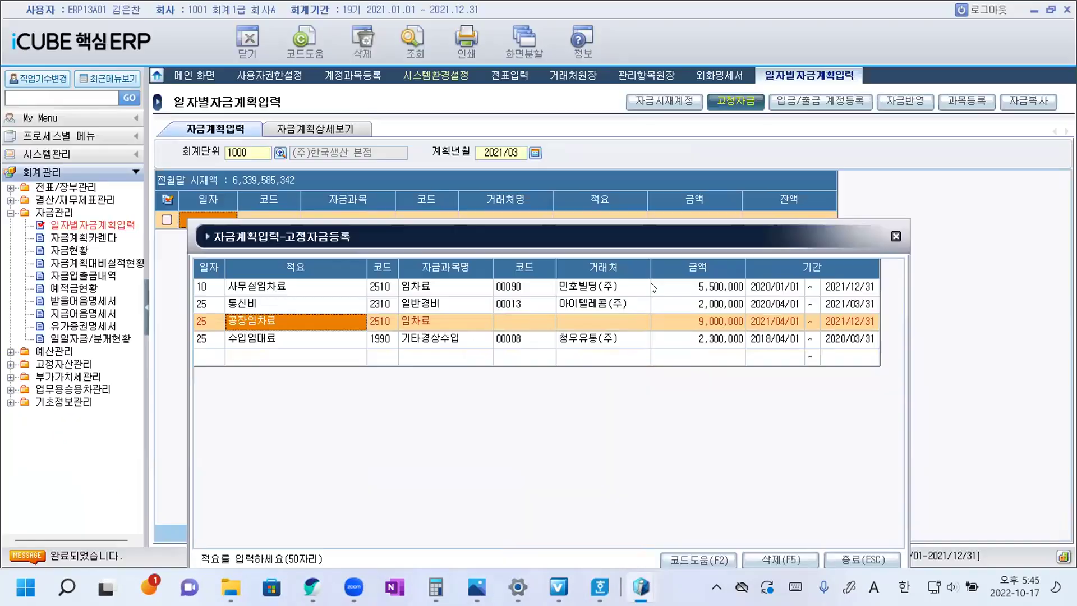
left_click(896, 236)
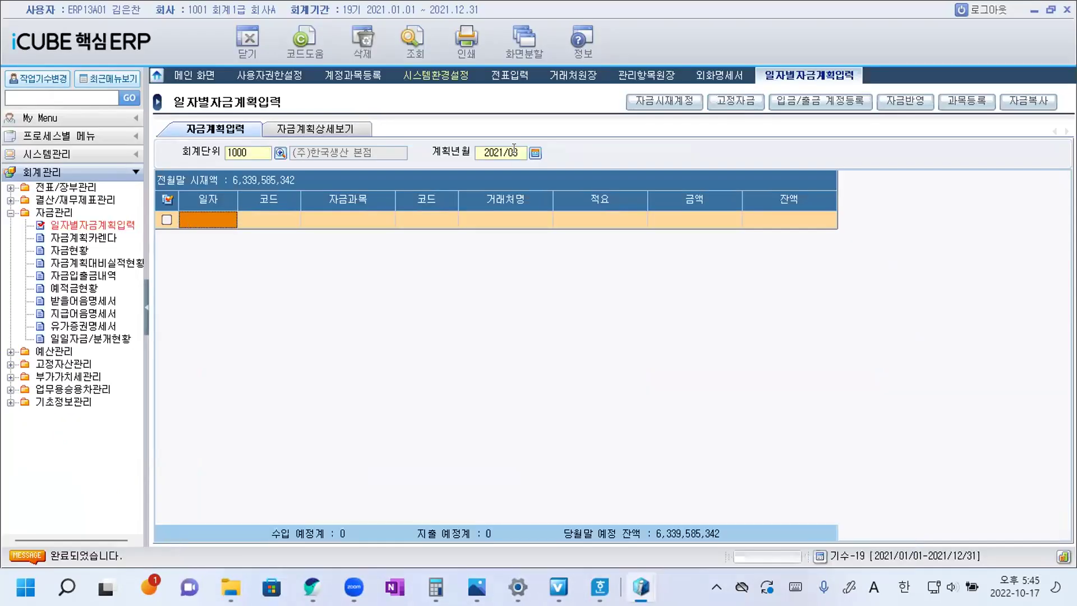
left_click(514, 151)
key("BackSpace")
type("4")
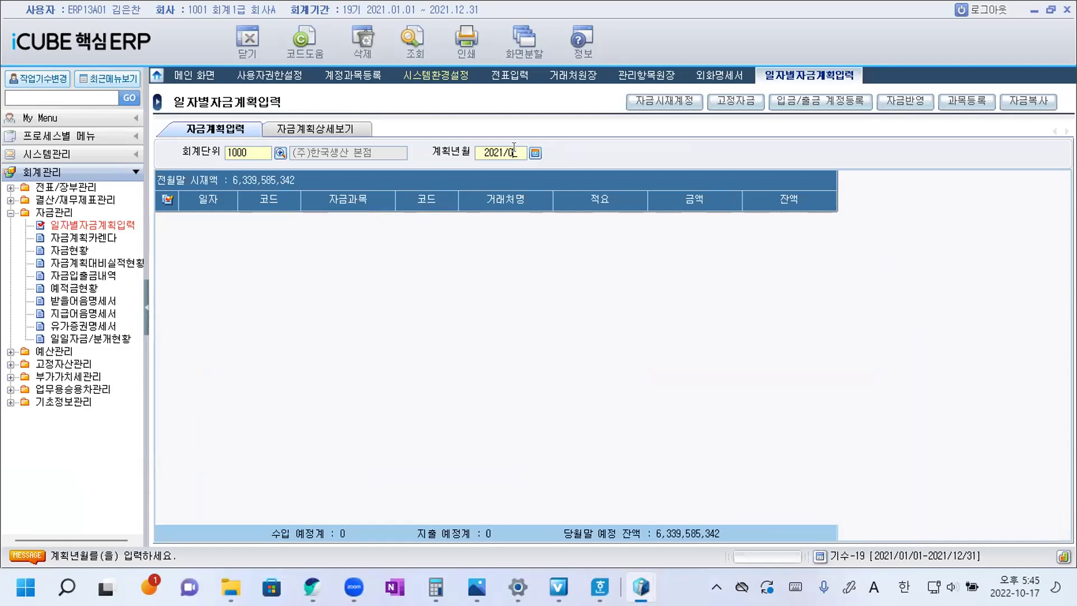
key("Return")
left_click(738, 102)
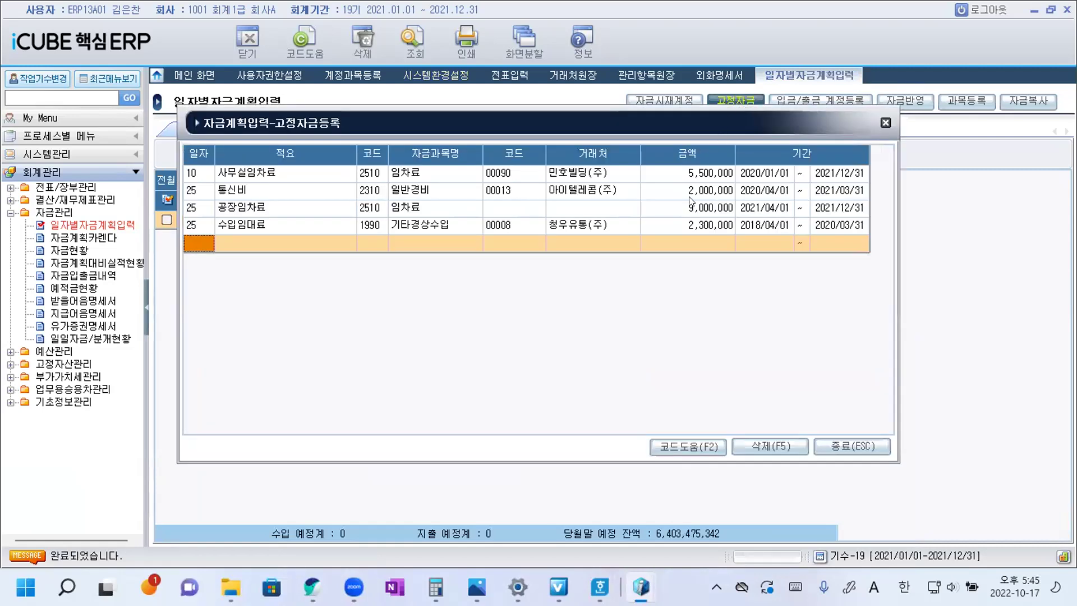
Check the amounts and periods of 사무실임차료, 통신비 and 공장임차료 to determine which fixed expenditures apply in April
left_click(699, 172)
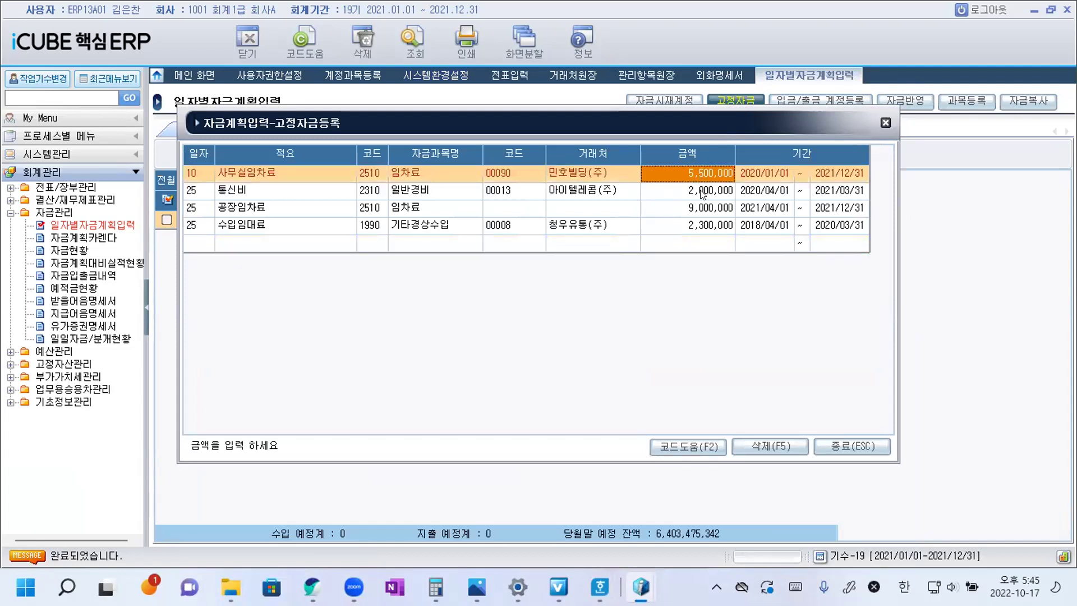
left_click(700, 190)
left_click(699, 207)
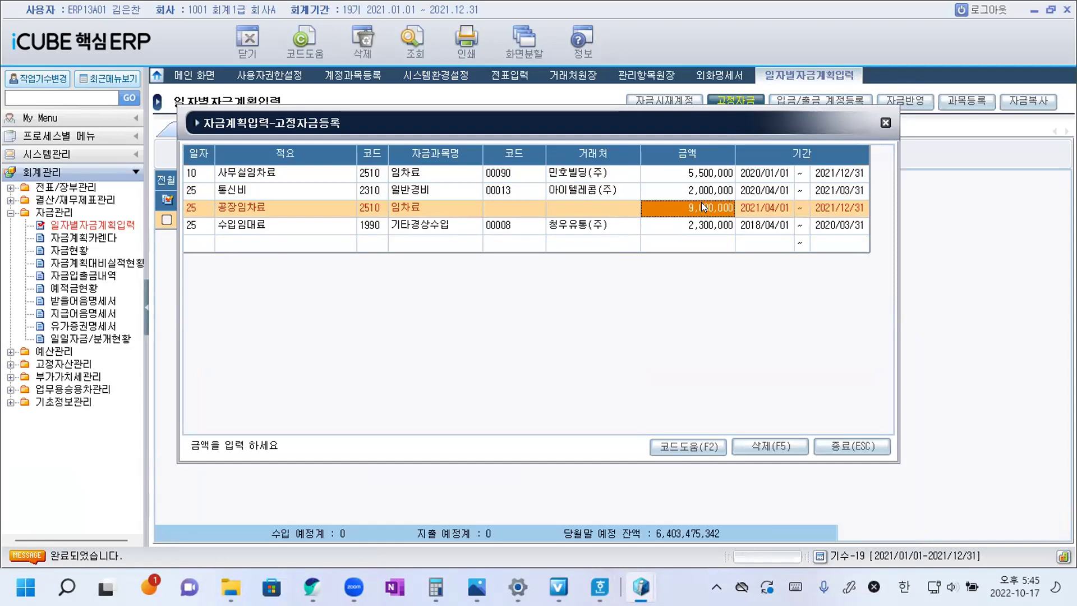
left_click_drag(695, 121, 732, 154)
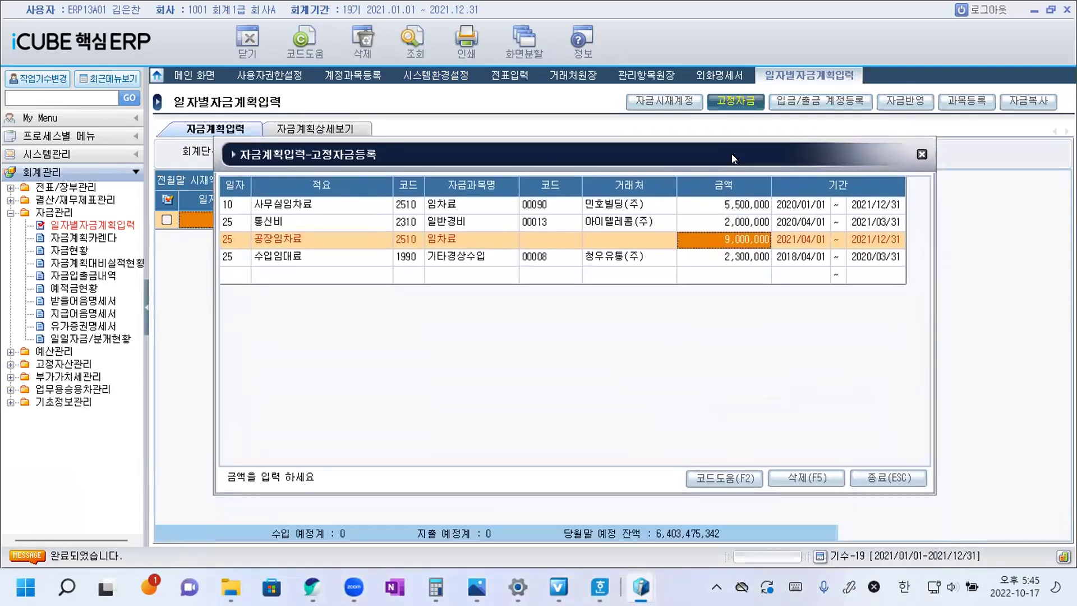
left_click(336, 205)
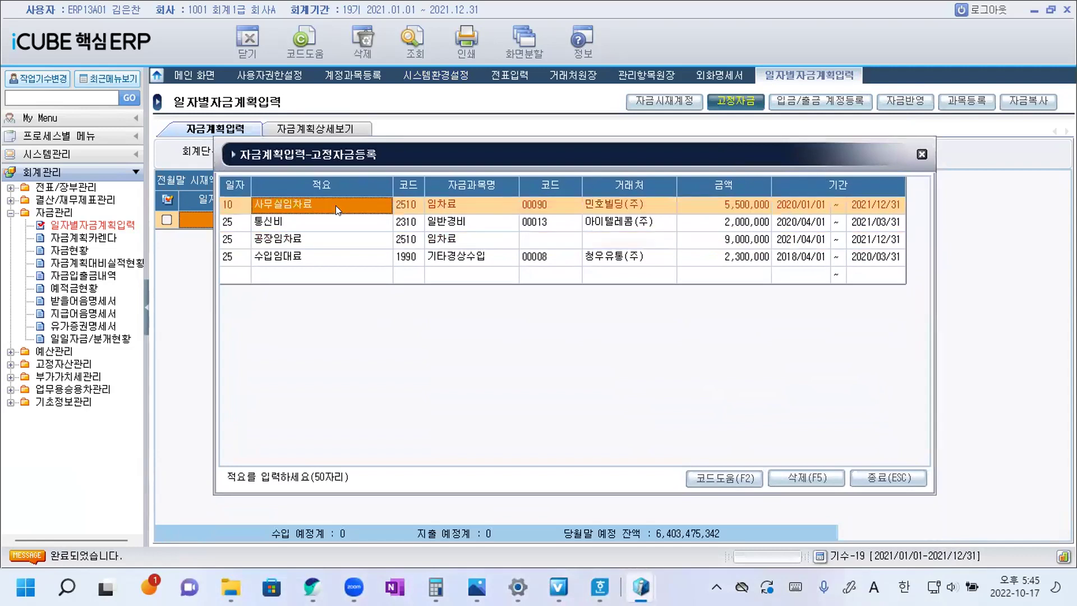
left_click(870, 204)
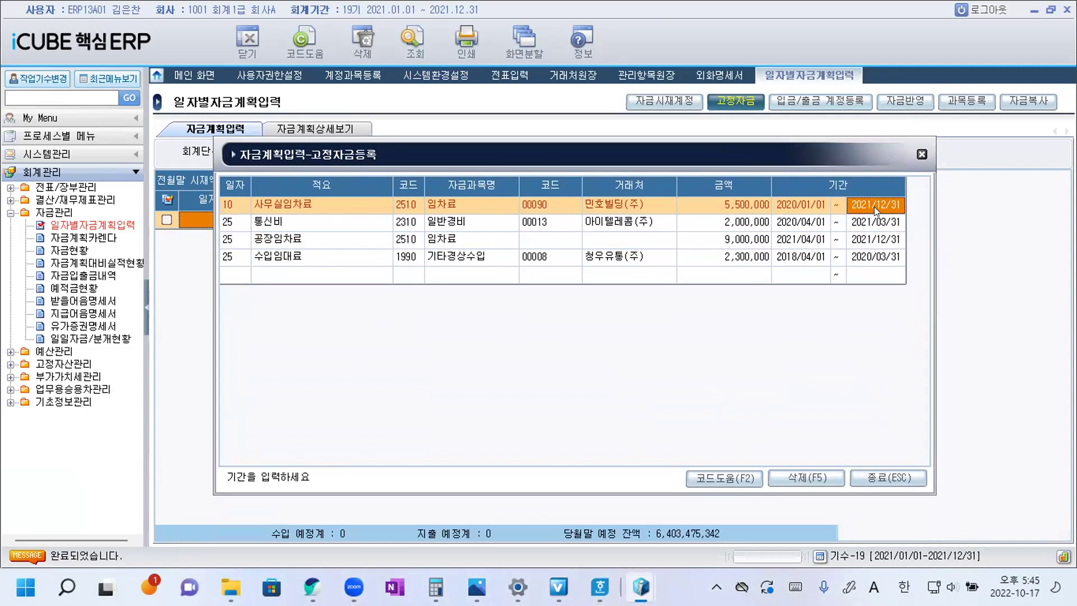
left_click(746, 204)
left_click(746, 220)
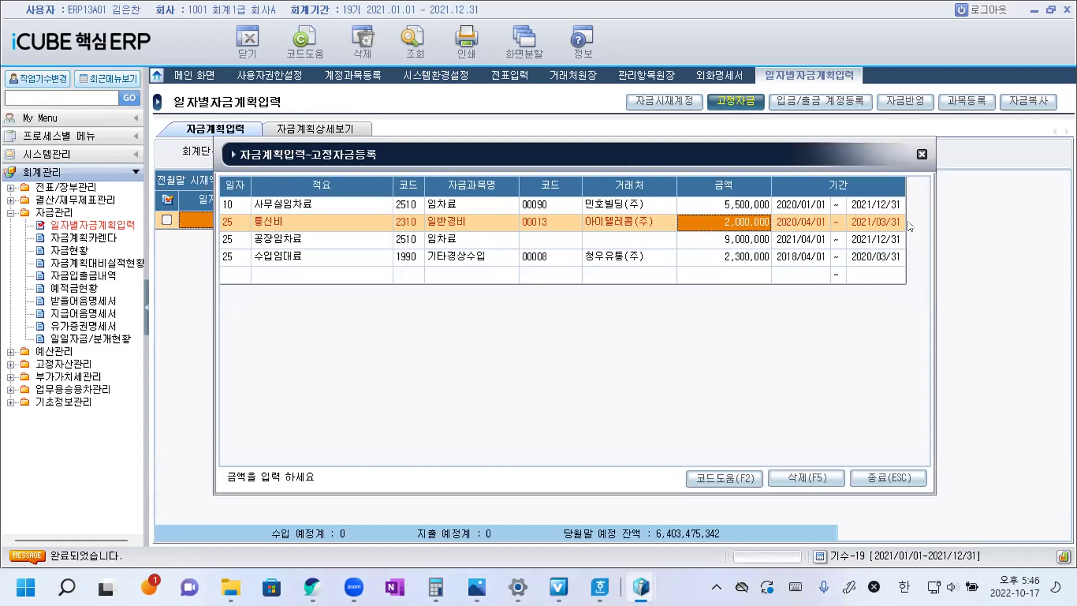
left_click(864, 223)
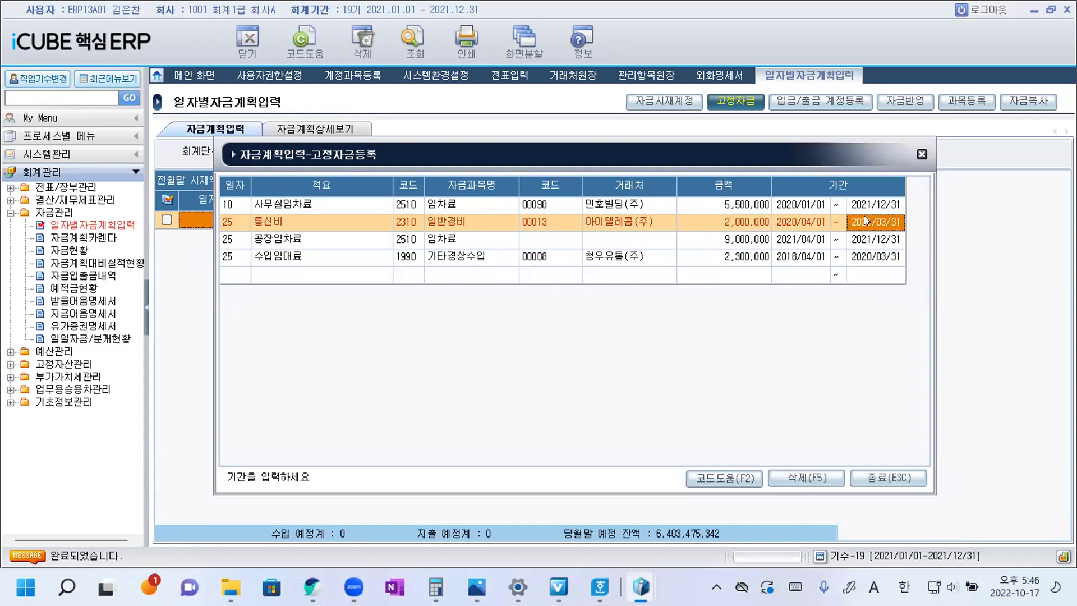
left_click(746, 221)
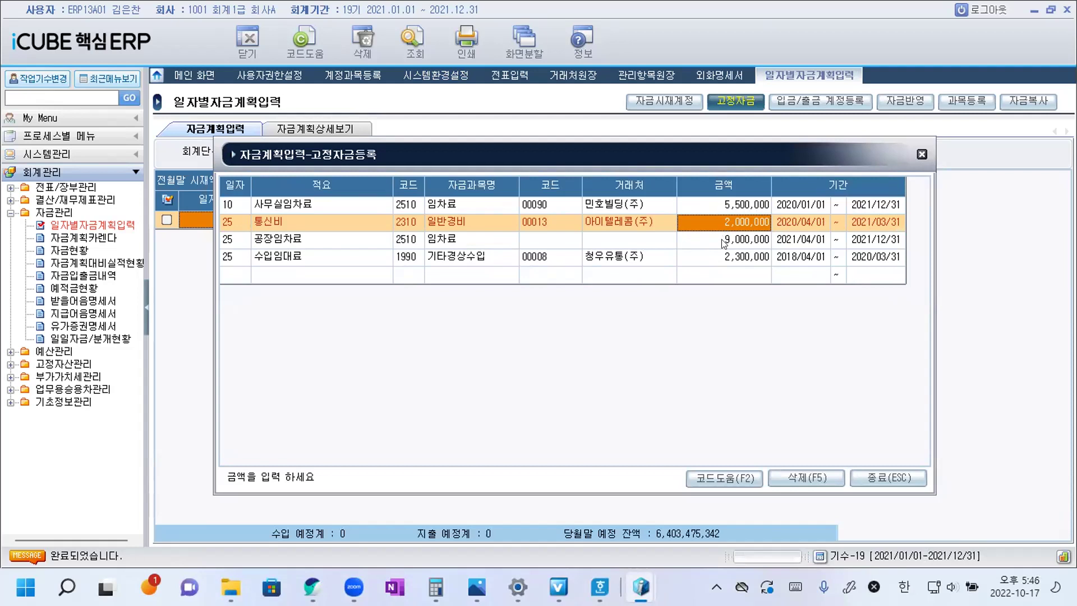
left_click(745, 241)
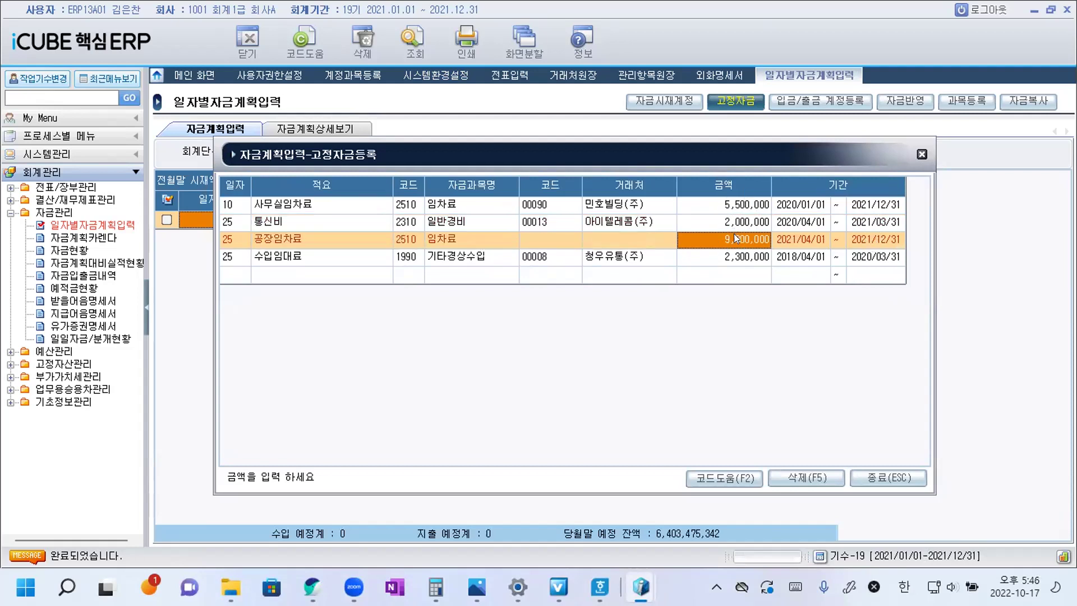
Switch to the Hangul answer document and add the line "4월 고정자금 지출 1,450만원" under the March note
mouse_move(599, 587)
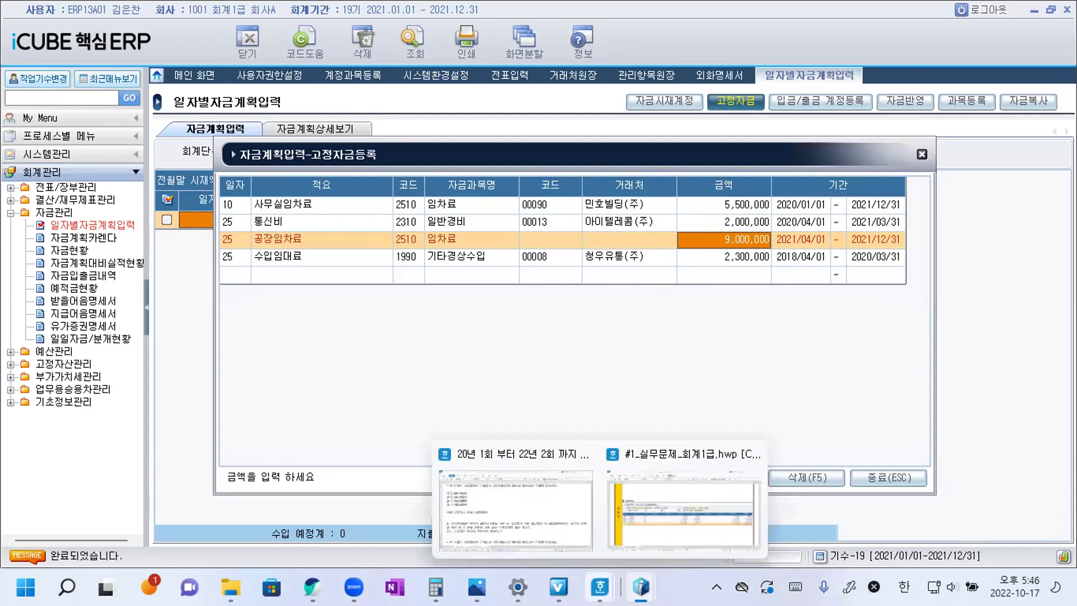
left_click(561, 527)
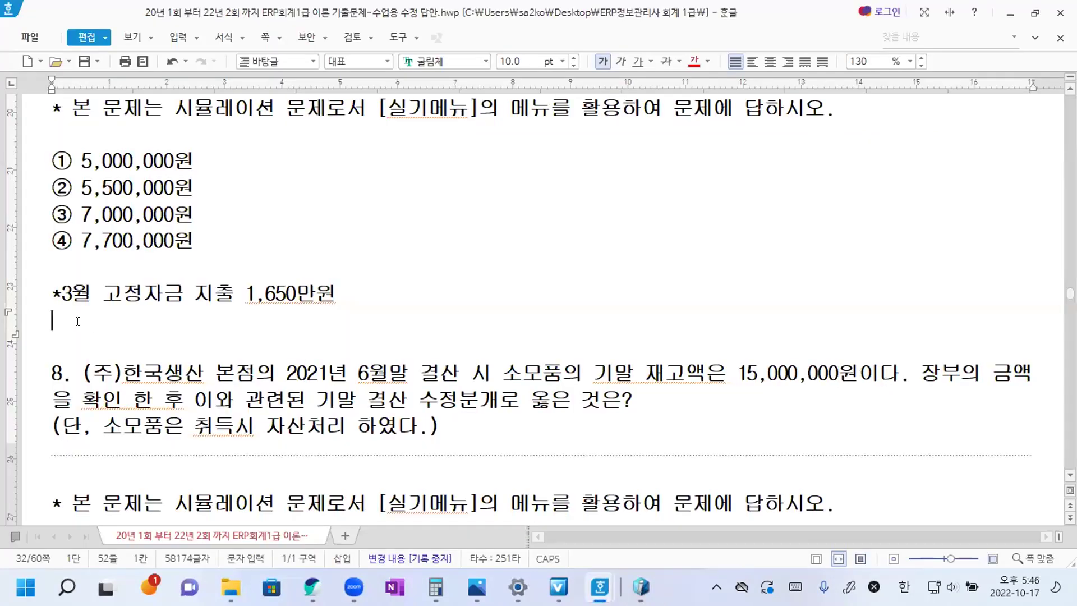
type("4")
type("월 고정자그")
type("ㅁ 지출 ")
type("1,4")
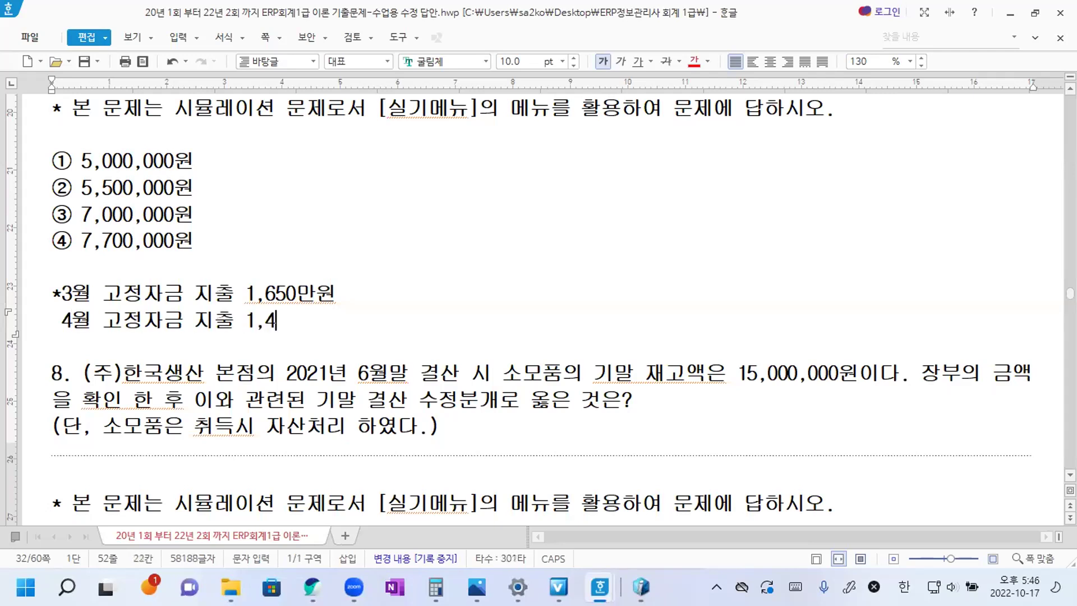
type("50만우ㅓㄴ")
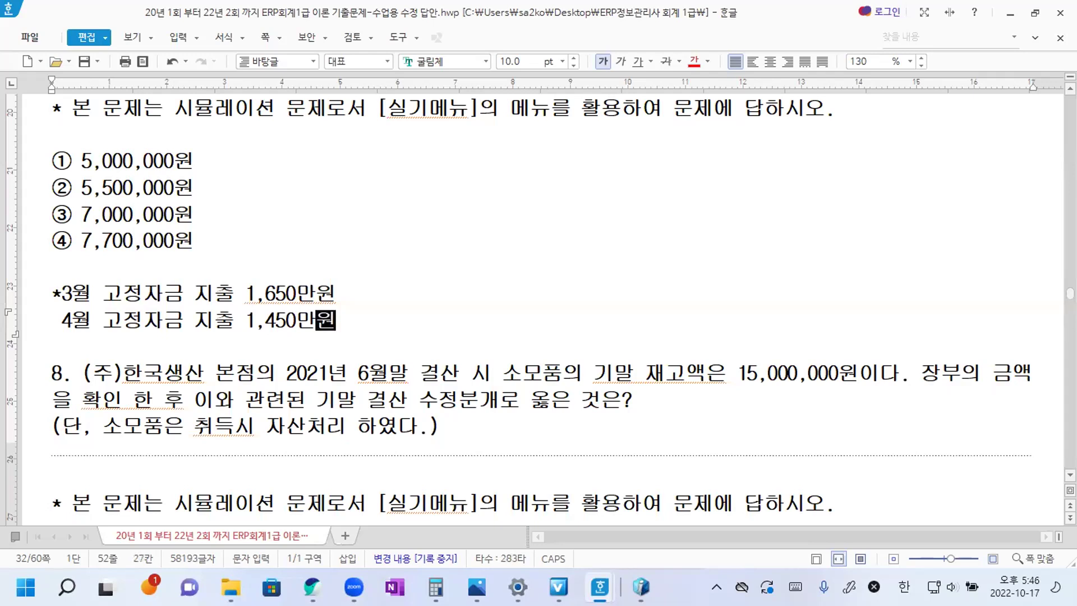
Switch to iCUBE 핵심ERP, set the 계획년월 back to 2021/03 and reopen the 고정자금 list for that month
mouse_move(436, 587)
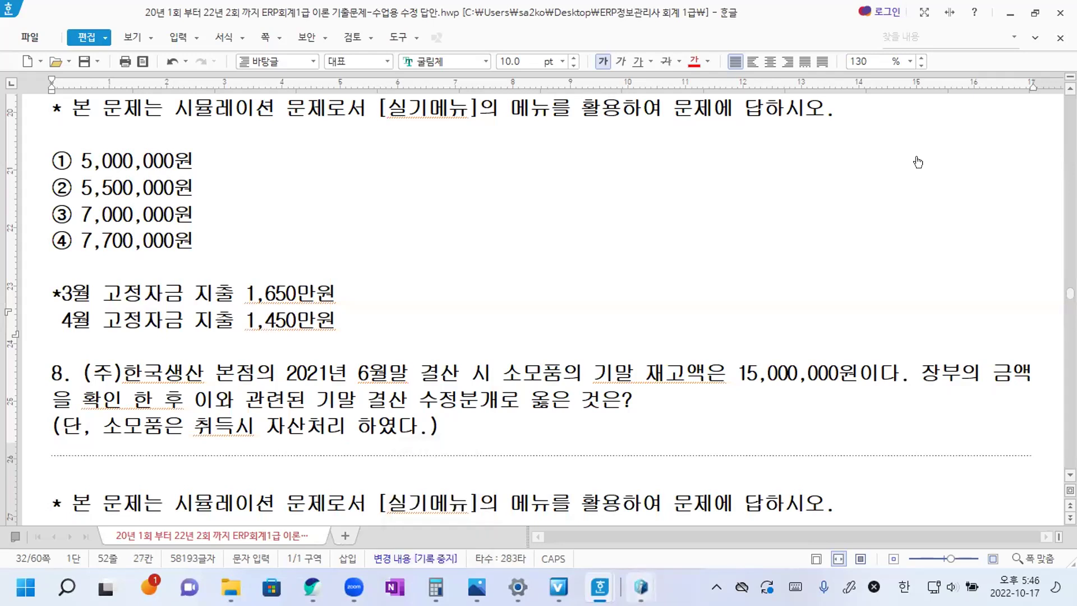
left_click(1011, 12)
left_click(517, 149)
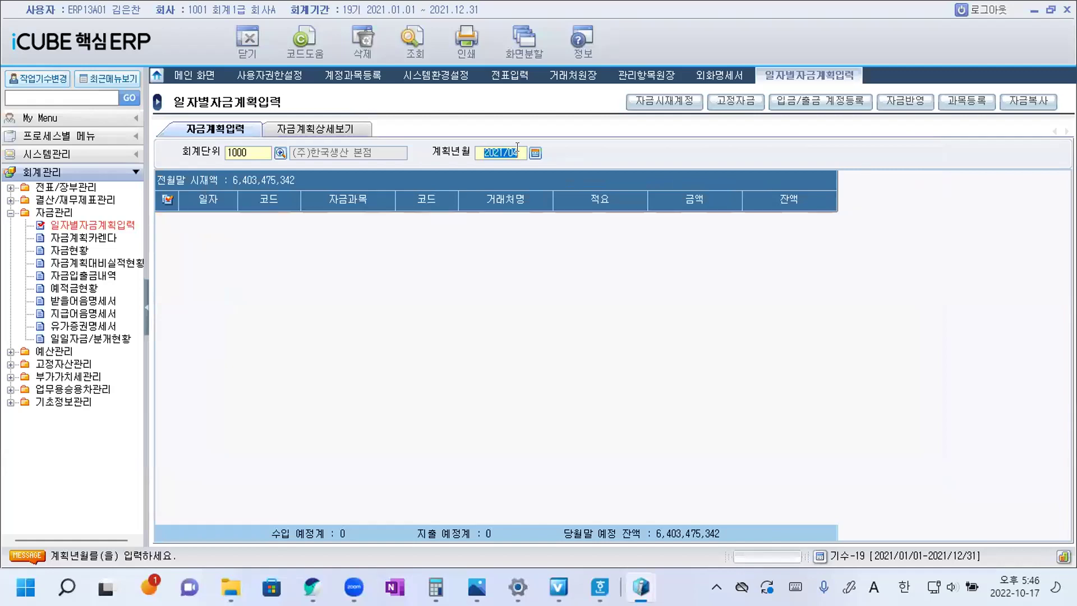
type("03")
key("Return")
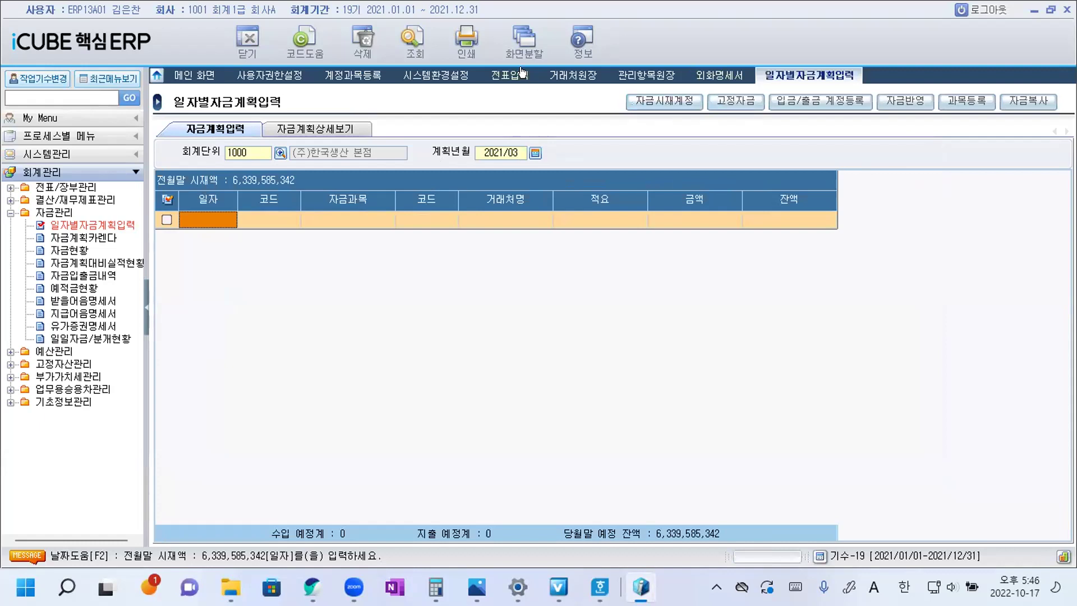
left_click(414, 44)
left_click(744, 102)
Recheck the amounts and periods of 사무실임차료, 통신비 and 공장임차료 to determine which fixed expenditures apply in March
left_click(837, 173)
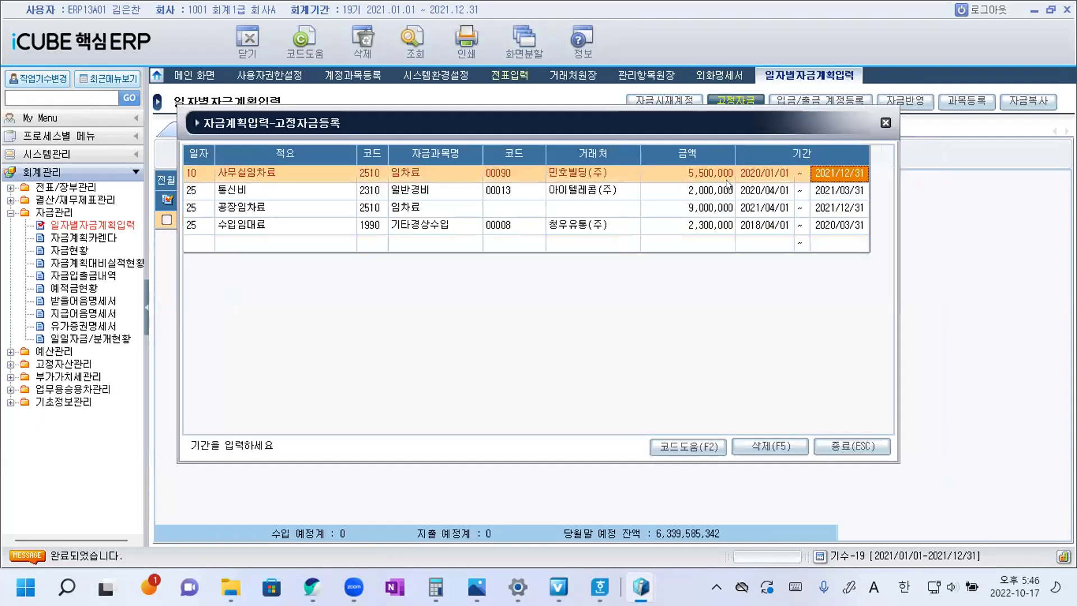
left_click(699, 191)
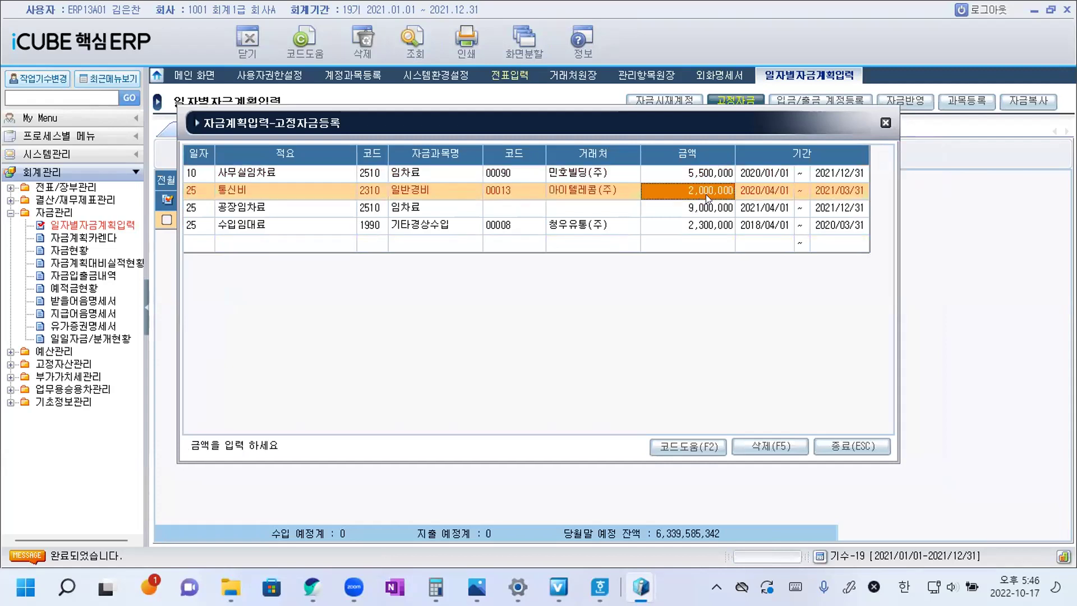
left_click(695, 206)
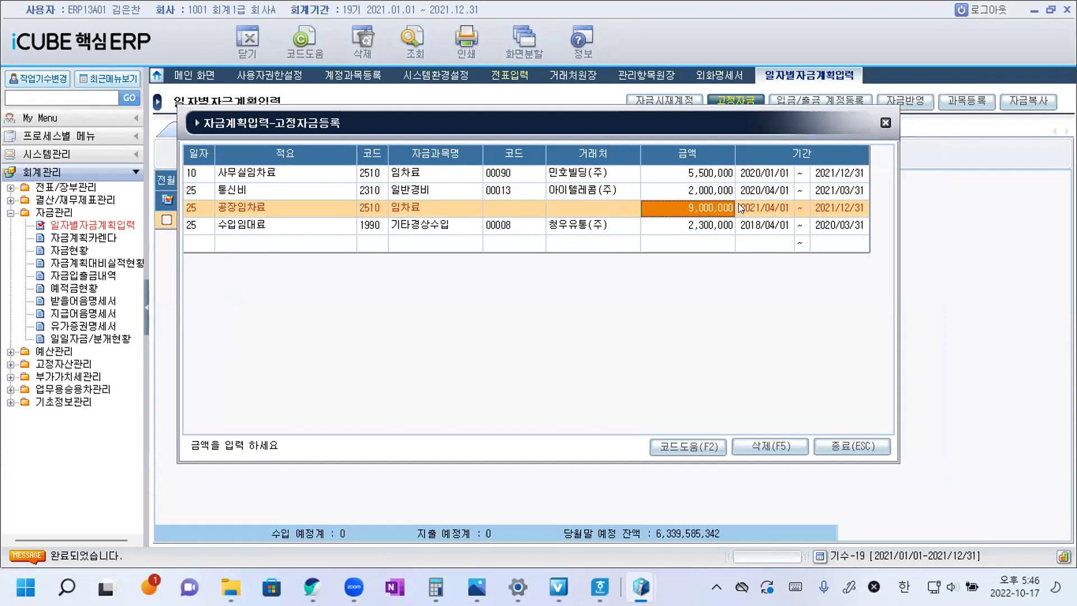
left_click(718, 193)
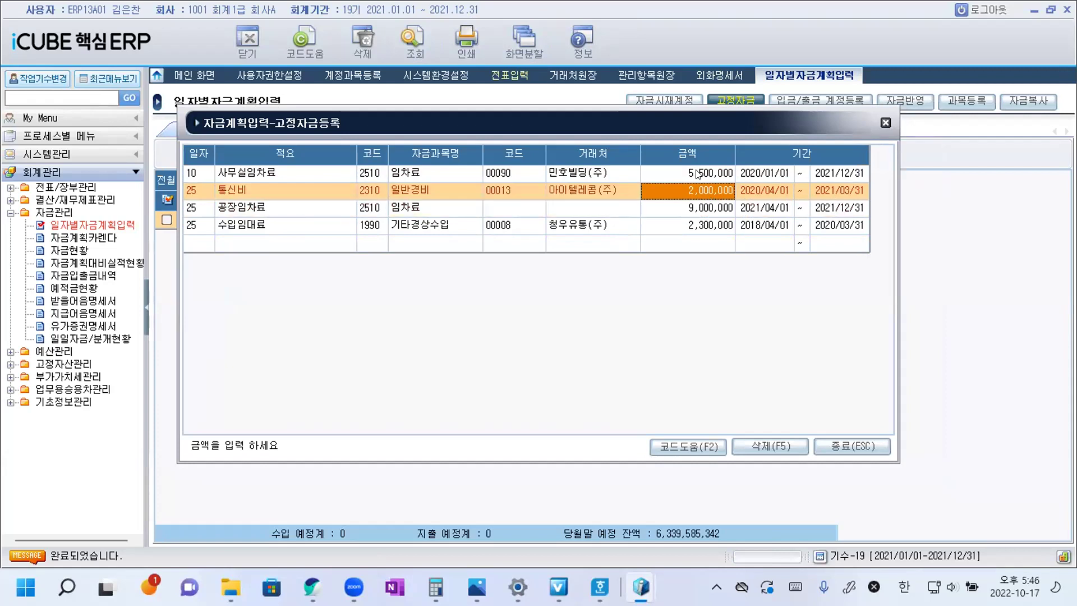
left_click(701, 173)
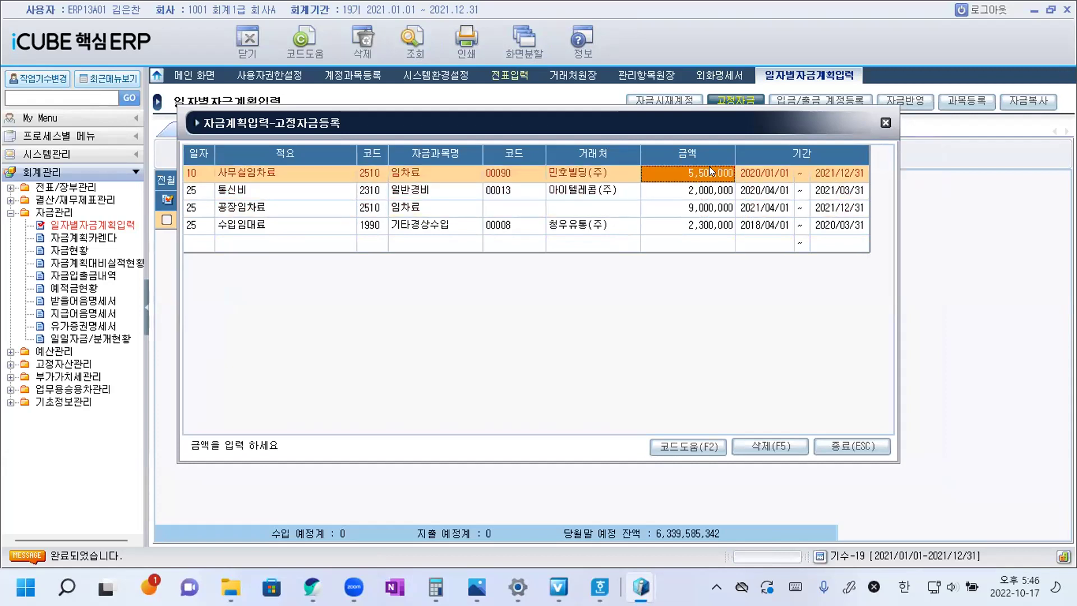
left_click(712, 189)
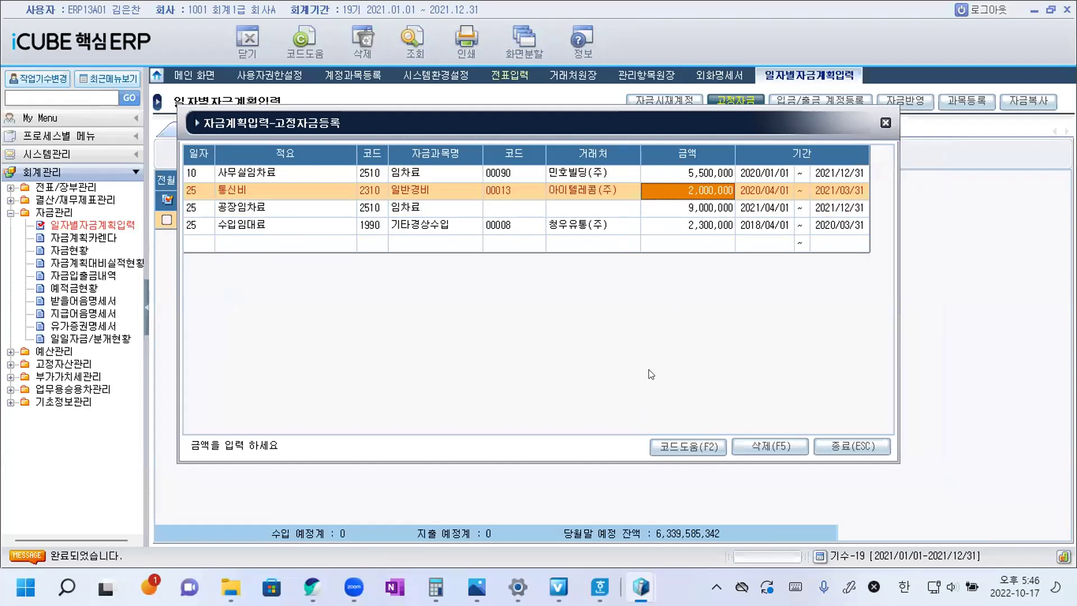
Switch to the Hangul answer document, correct the March 고정자금 지출 amount to 750만원 and align it with the April amount
mouse_move(600, 587)
left_click(513, 521)
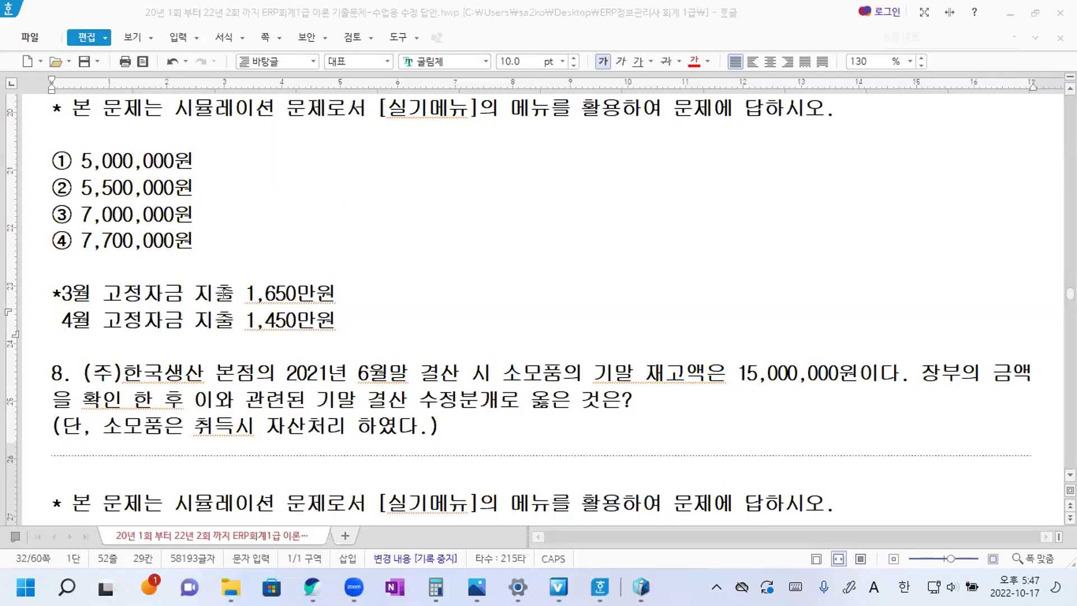
left_click_drag(245, 292, 273, 291)
type("7")
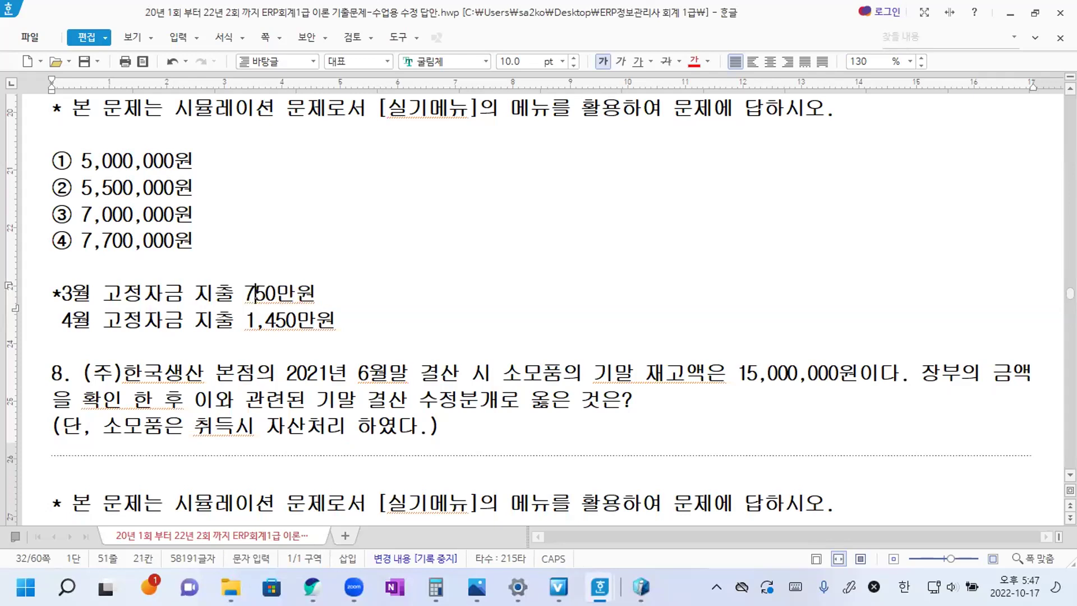
left_click(241, 297)
key("Left")
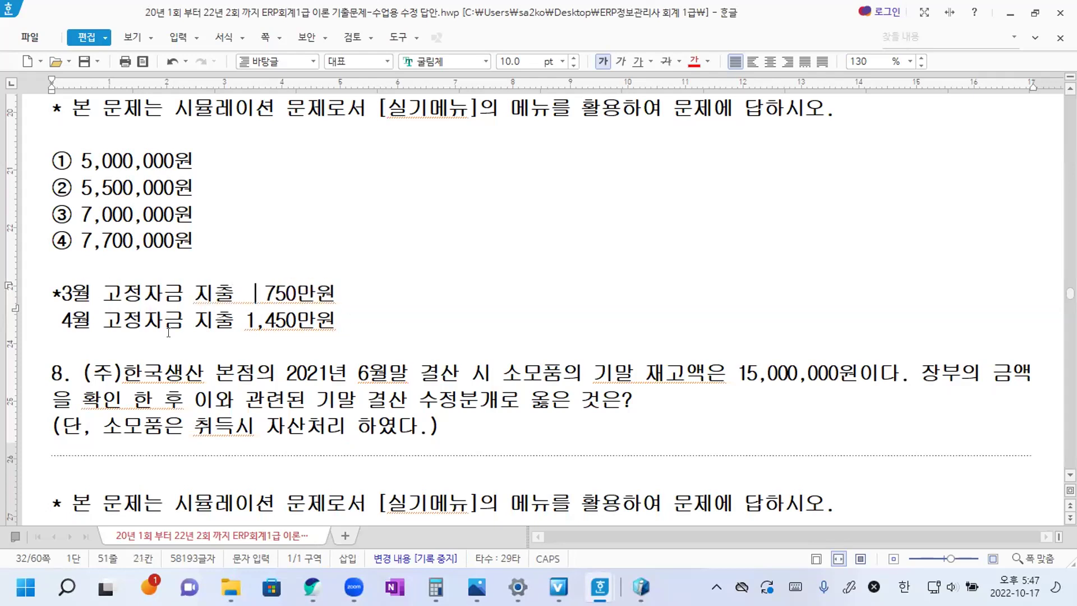
Copy the ③ marker from question 7's options and paste it at the end of the question sentence as the answer
left_click_drag(53, 213, 192, 214)
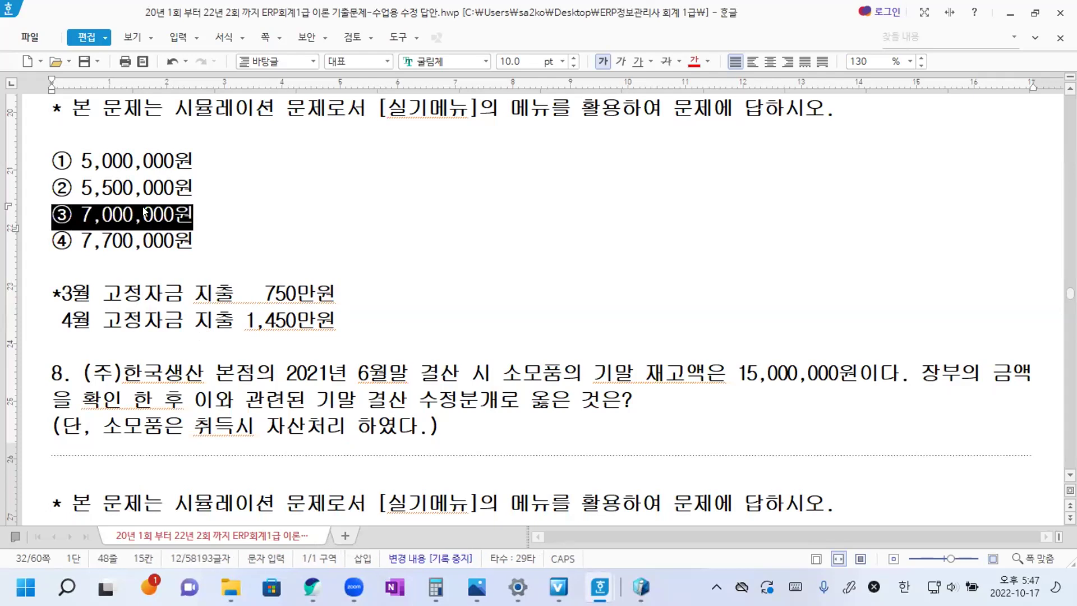
key("Escape")
left_click_drag(53, 214, 61, 214)
key("ctrl+c")
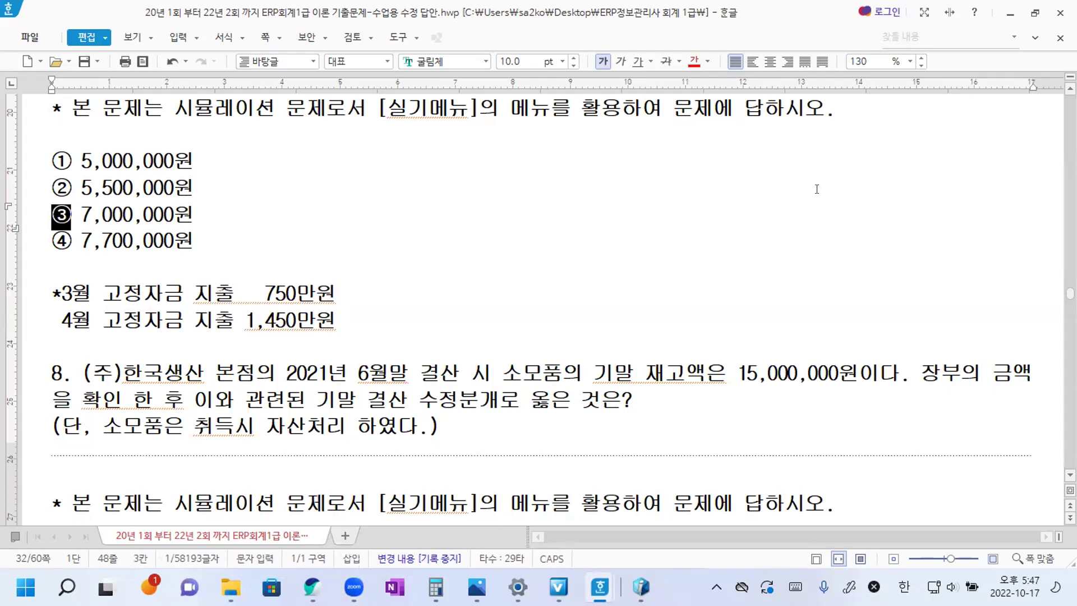
scroll(817, 188, "up", 3)
left_click(868, 165)
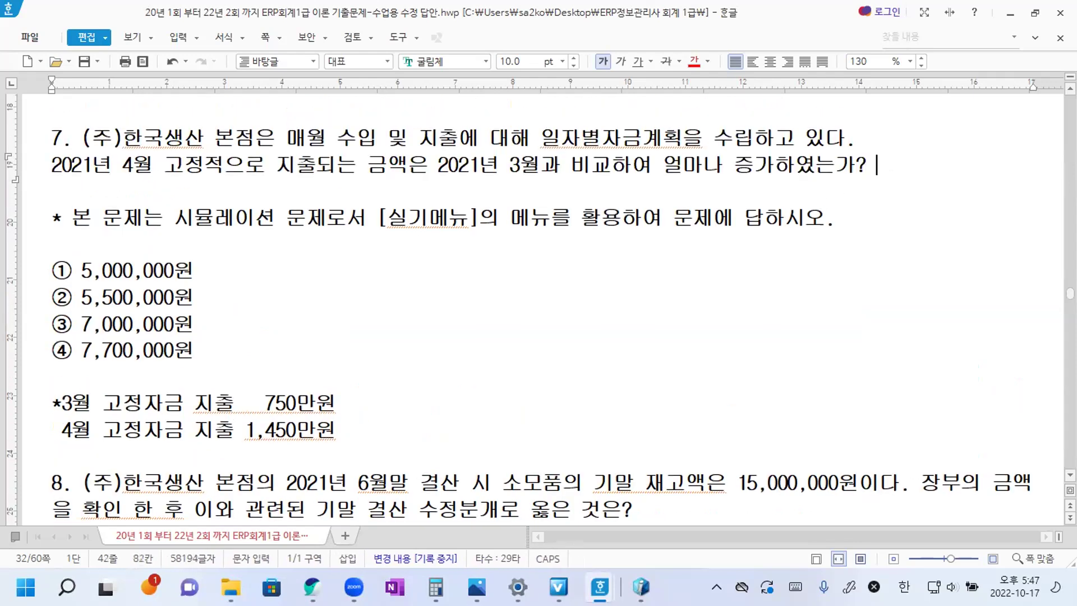
key("ctrl+v")
Add the note "*일자별자금계획->고정자금 조회(조회시 시작일과 종료일을 확인)" below the April expenditure line, leaving a blank line between them
scroll(420, 376, "down", 3)
left_click(349, 339)
scroll(349, 338, "down", 3)
key("Return")
key("Return")
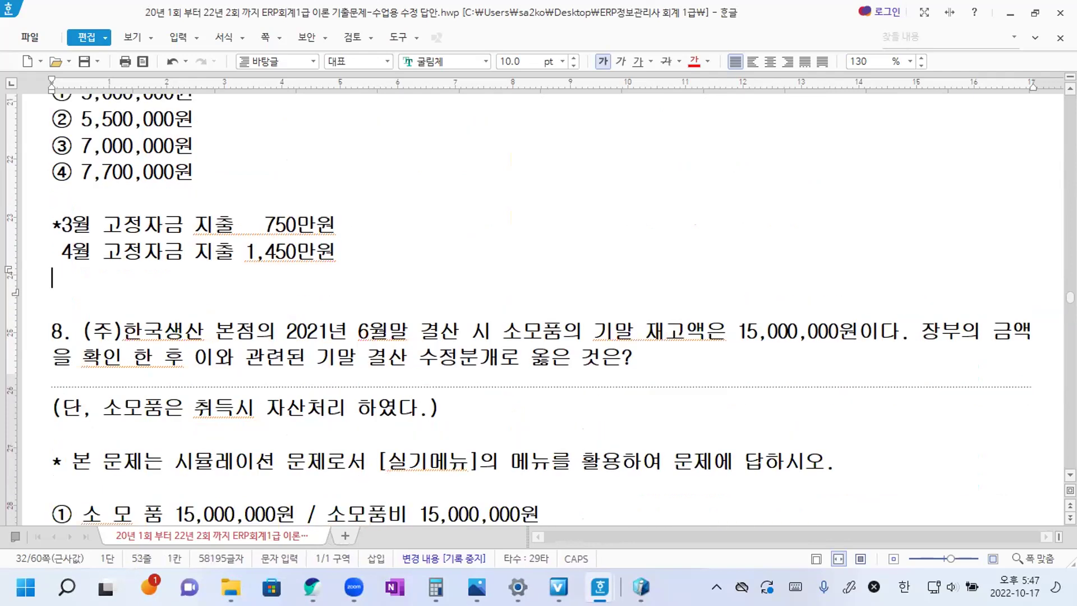
type("*일")
type("자별자금ㄱ")
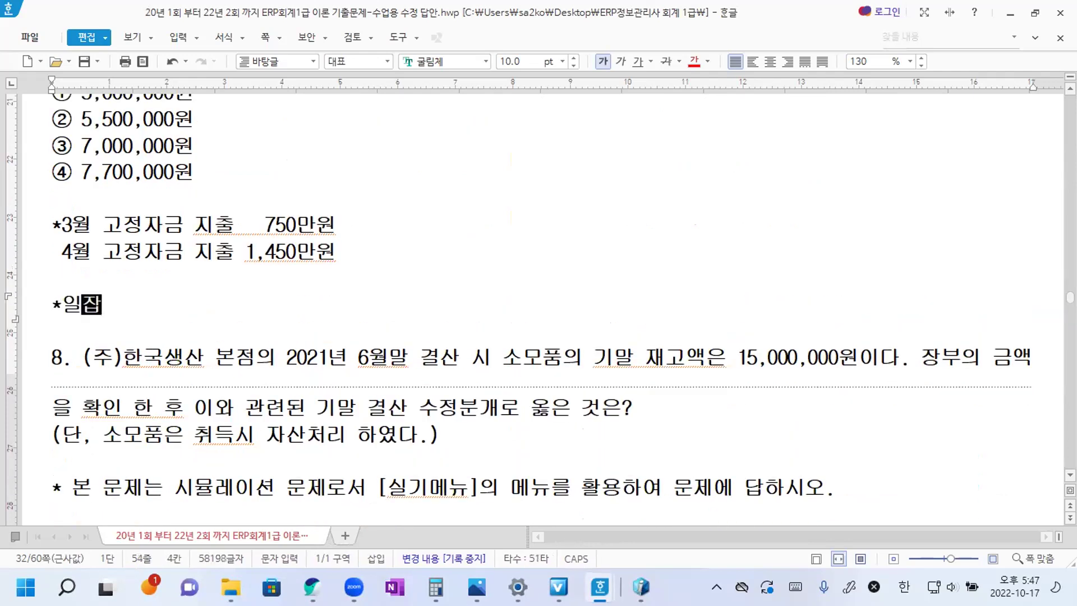
type("계획- ")
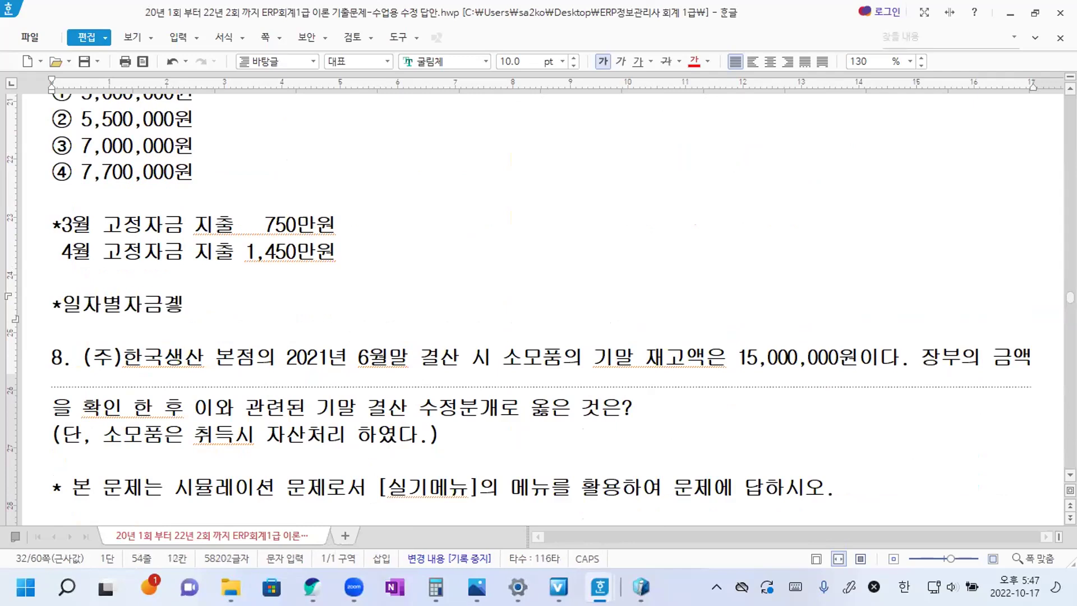
type(">고정자금 ")
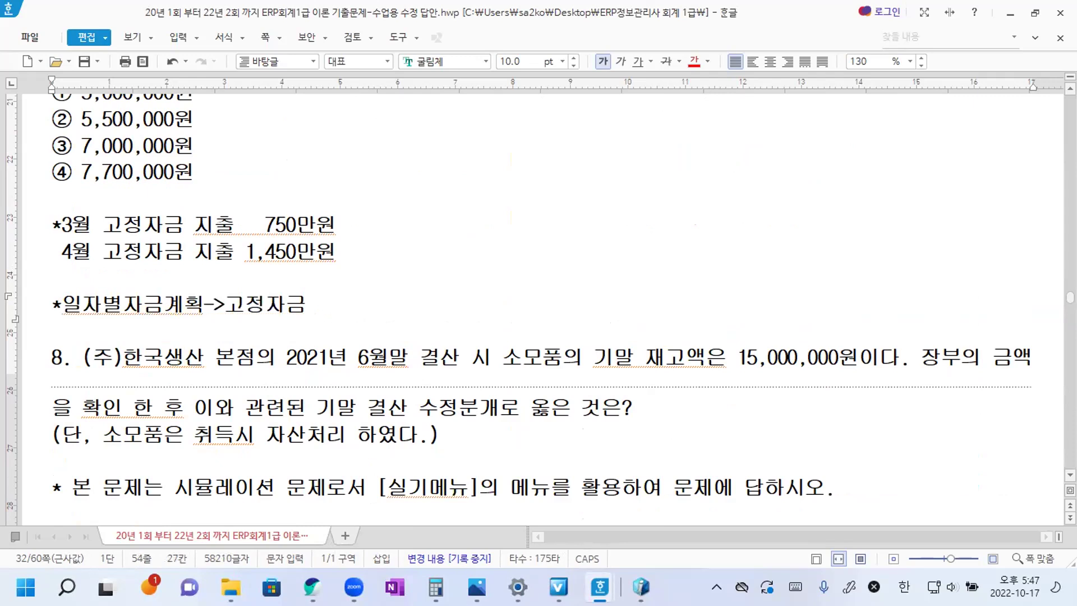
type("조회(")
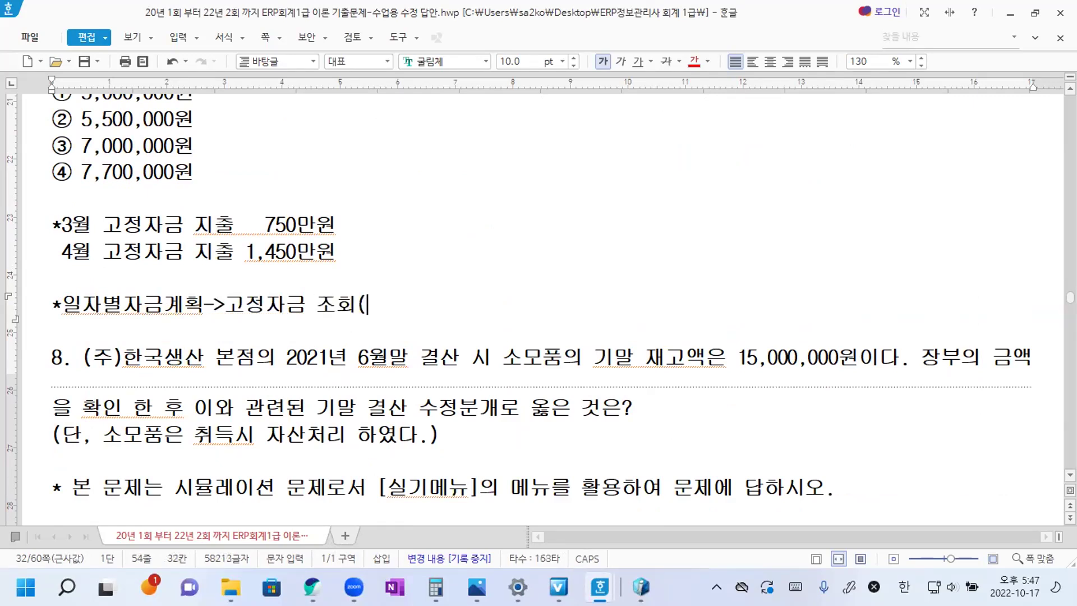
type("조회시 시작")
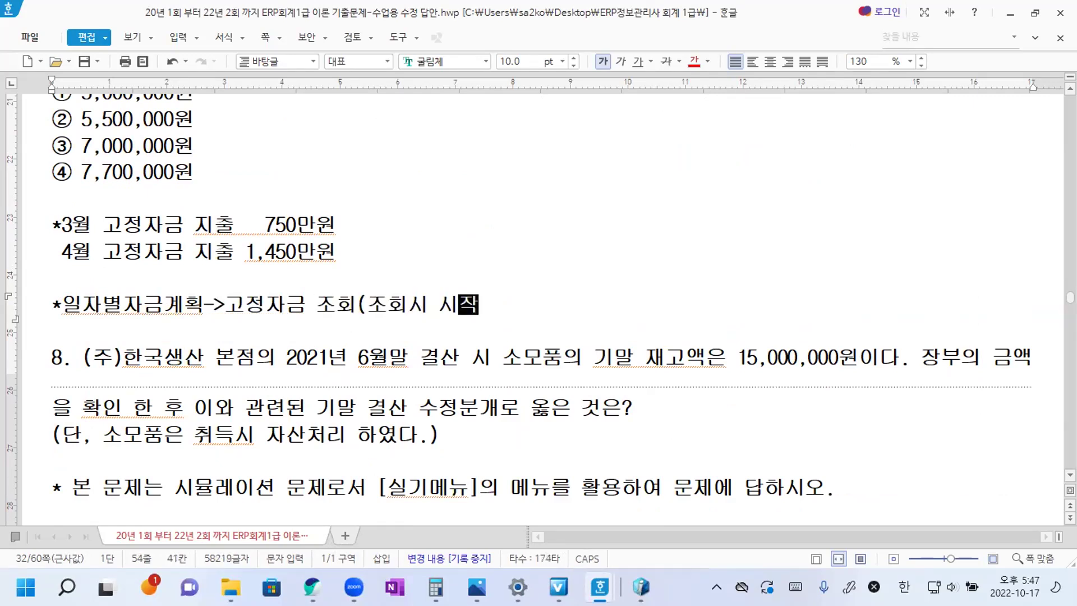
type("일과 종료이일을 확인)")
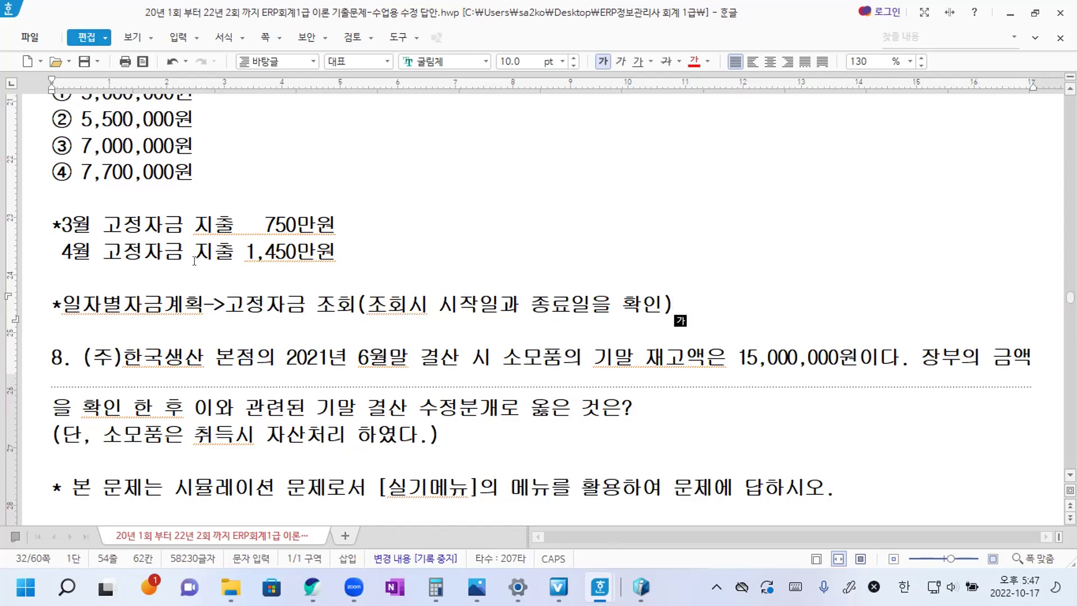
Color the phrase "2021년 6월말 결산 시" in question 8 red
scroll(199, 261, "down", 3)
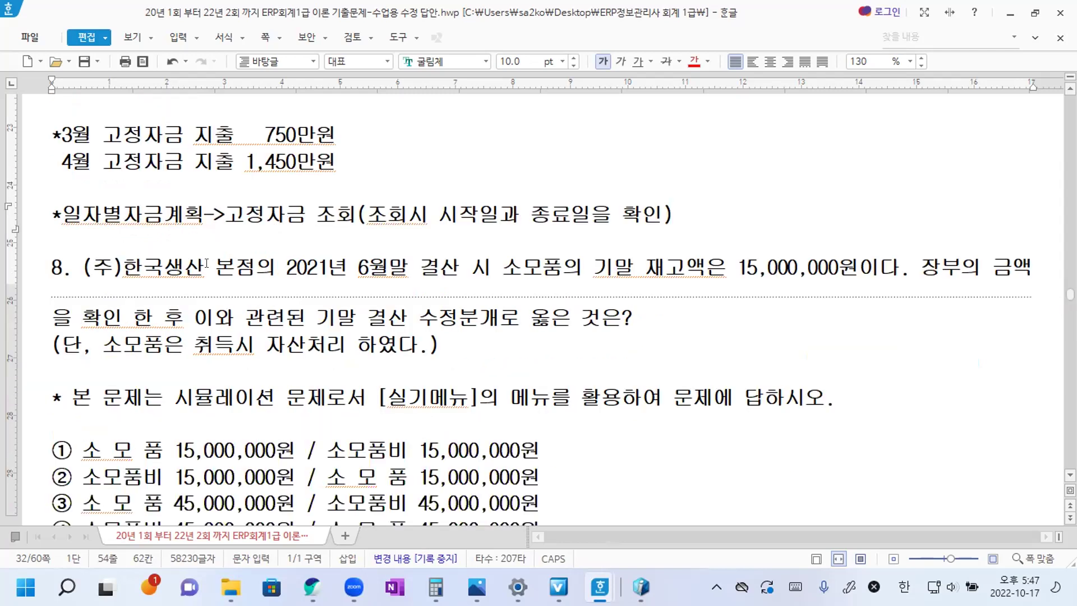
left_click(472, 346)
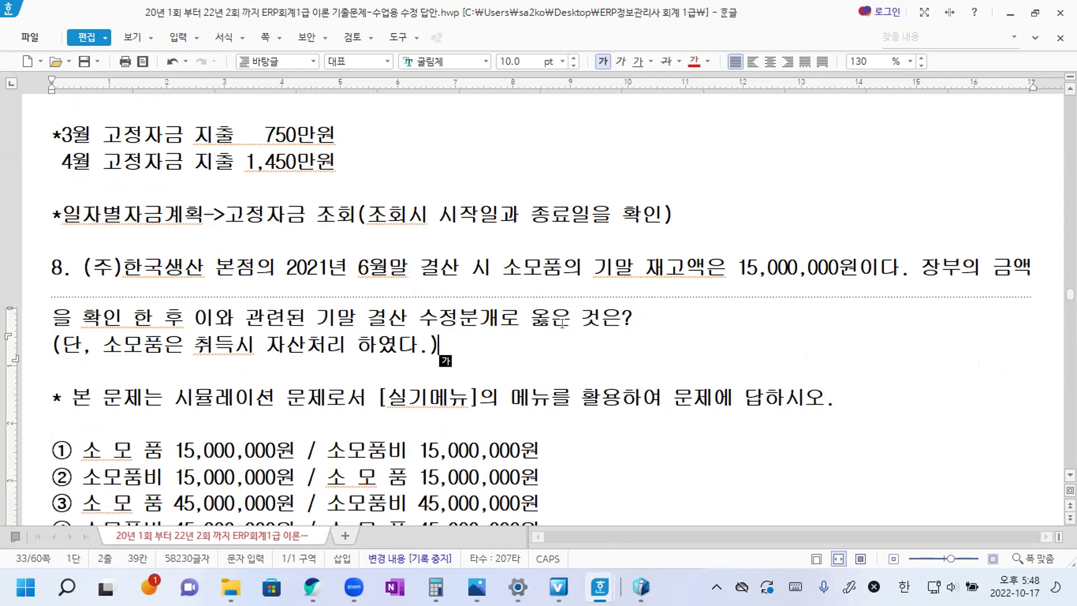
left_click_drag(285, 263, 487, 263)
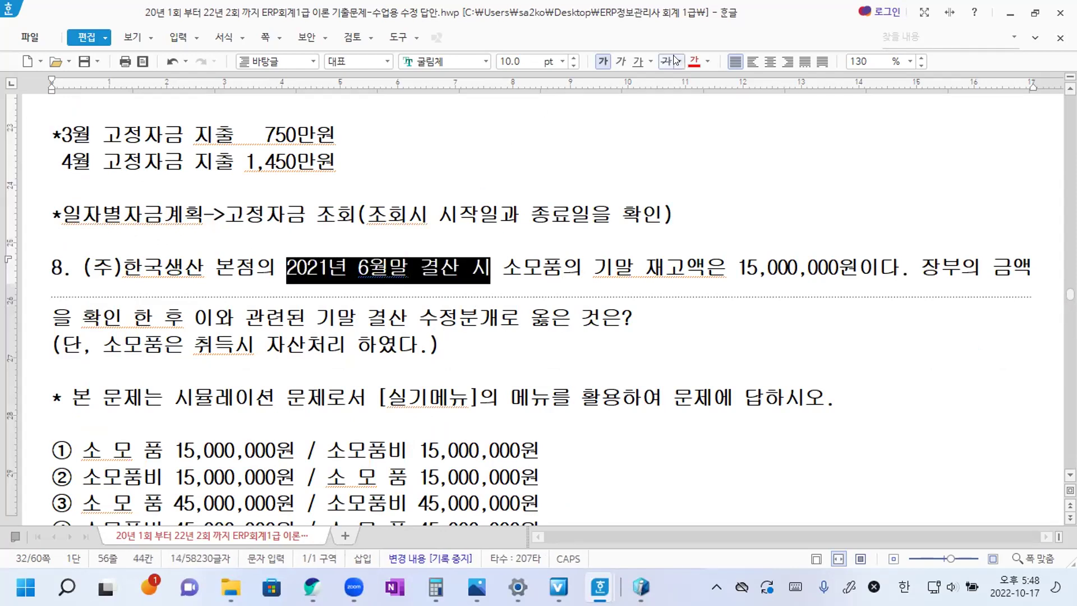
left_click(694, 61)
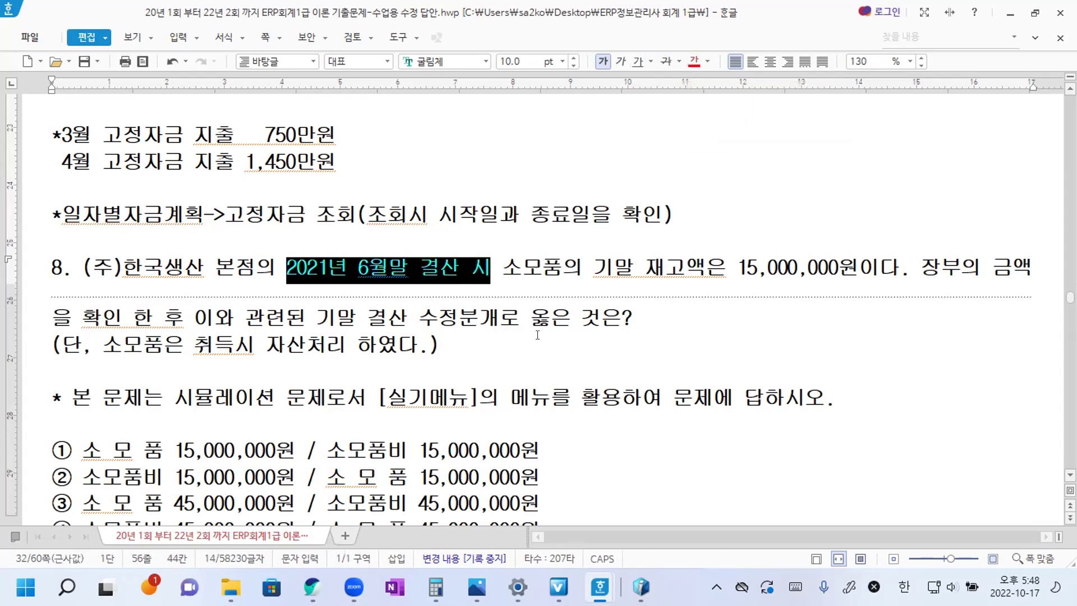
left_click(474, 340)
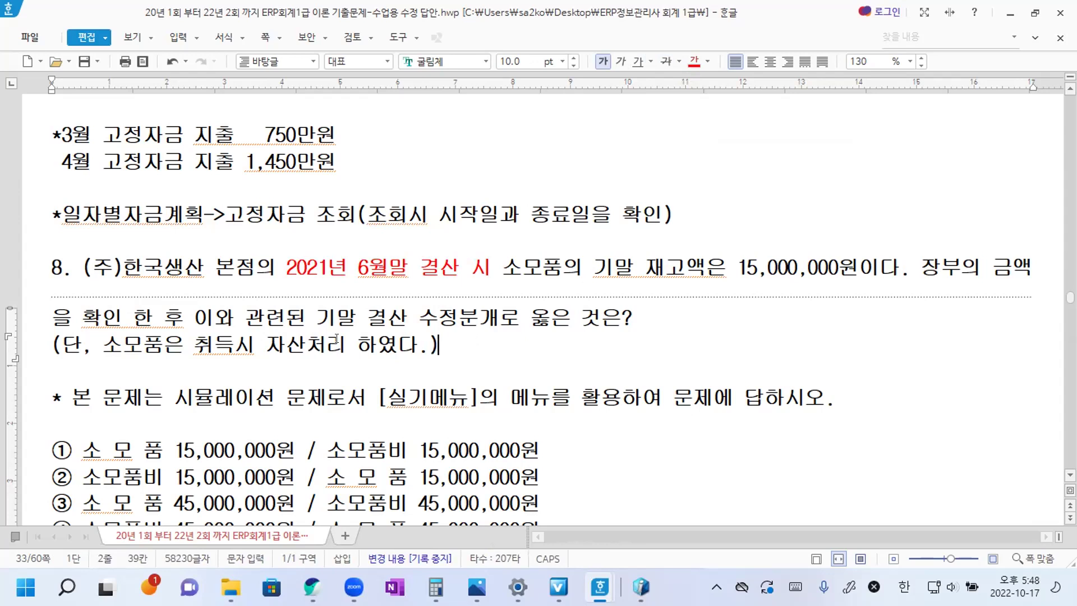
Switch to iCUBE 핵심ERP, close the 고정자금등록 window and open 합계잔액시산표 under 결산/재무제표관리
key("Hangul")
mouse_move(641, 587)
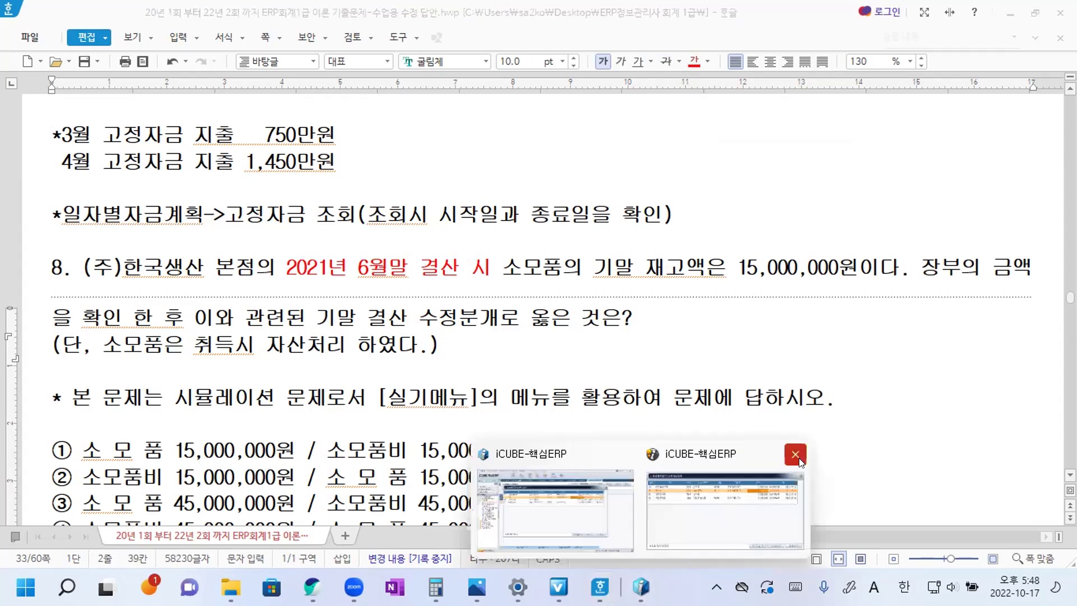
left_click(697, 482)
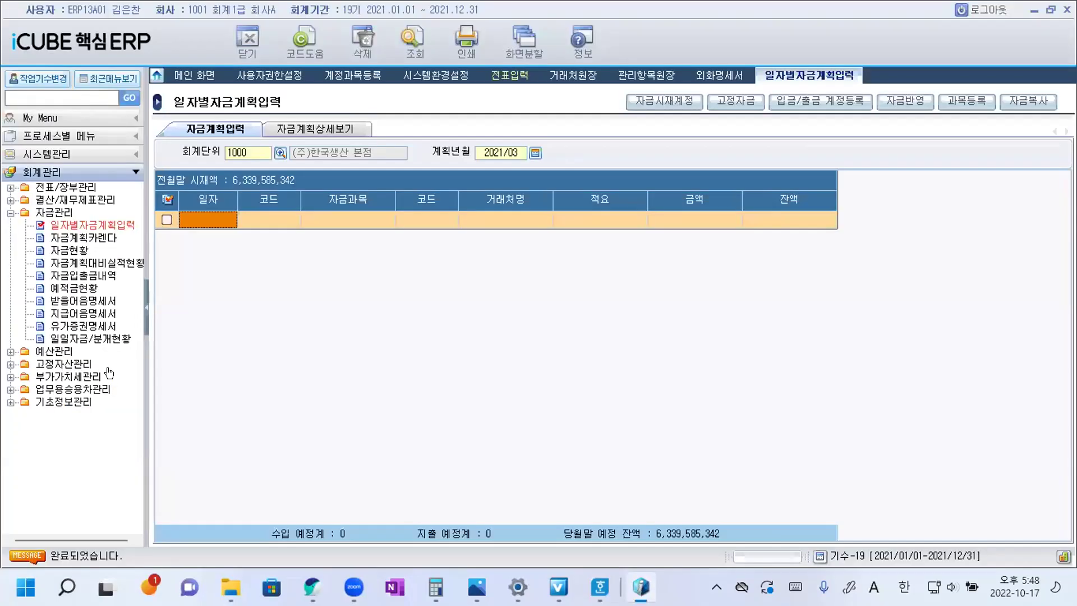
left_click(68, 199)
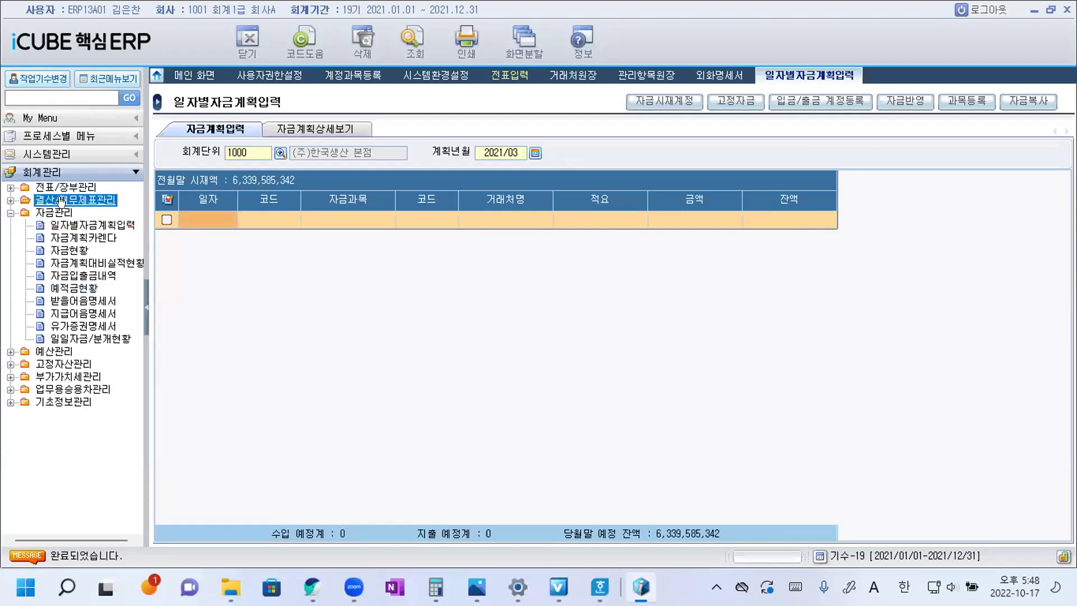
left_click(81, 227)
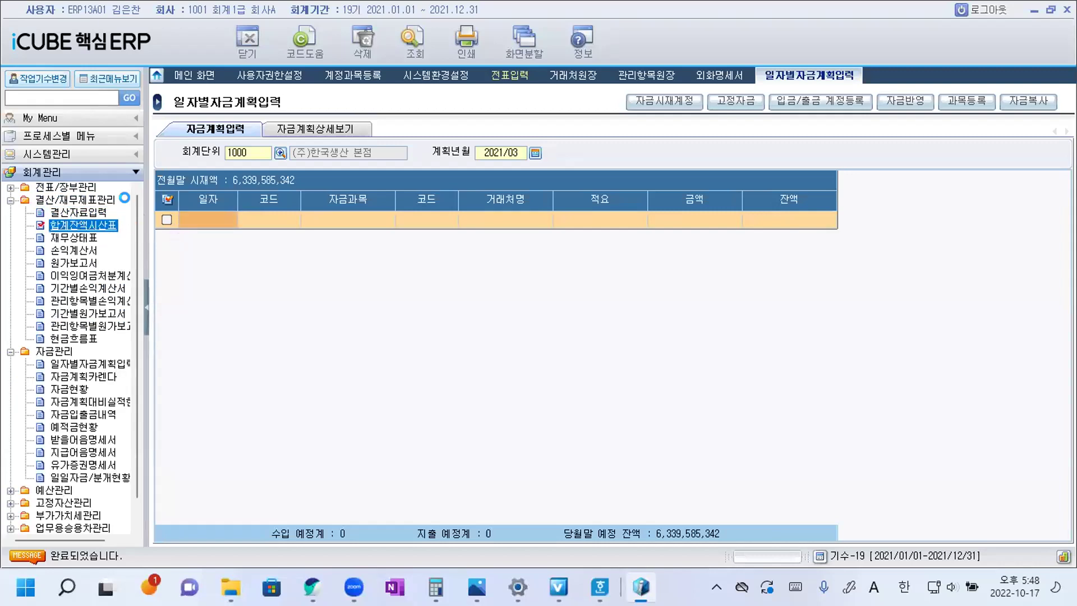
Set the trial balance 기간 to 2021/06/30 and retrieve the account balances by 계정별
left_click(538, 133)
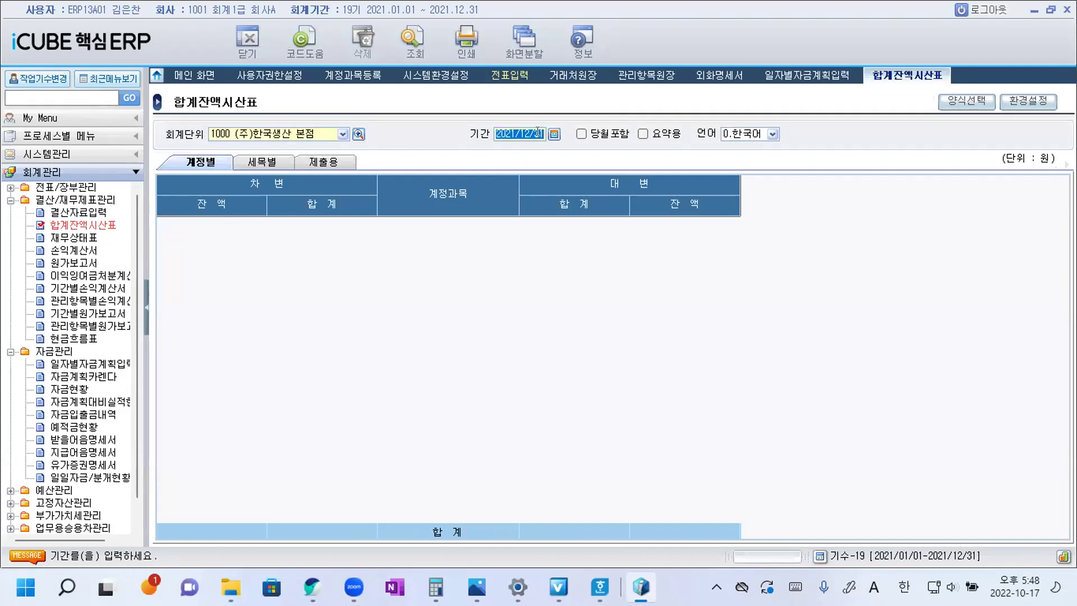
type("20210630")
key("Return")
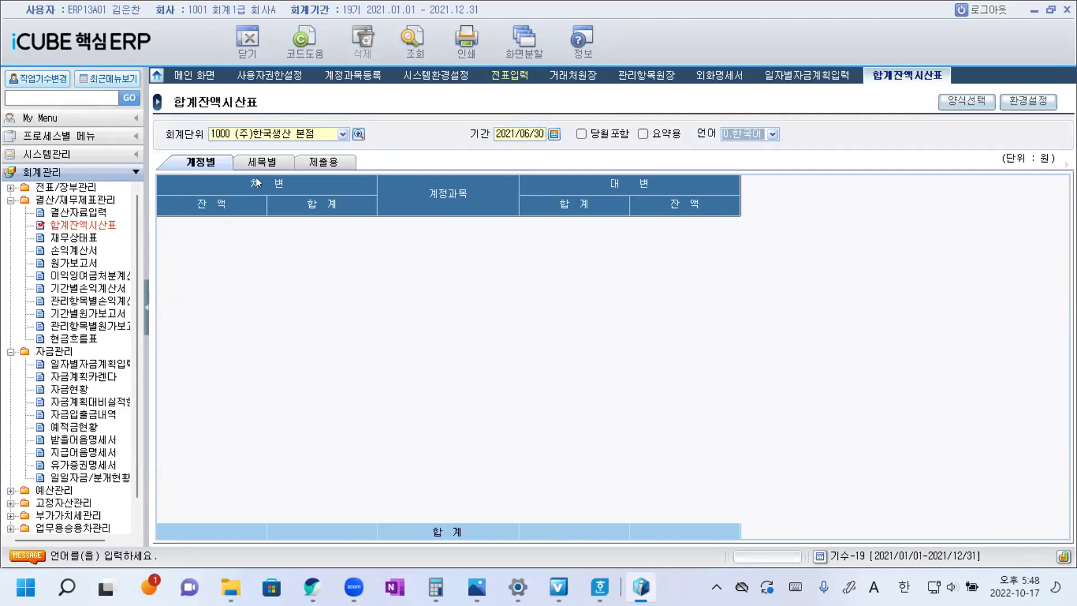
left_click(414, 41)
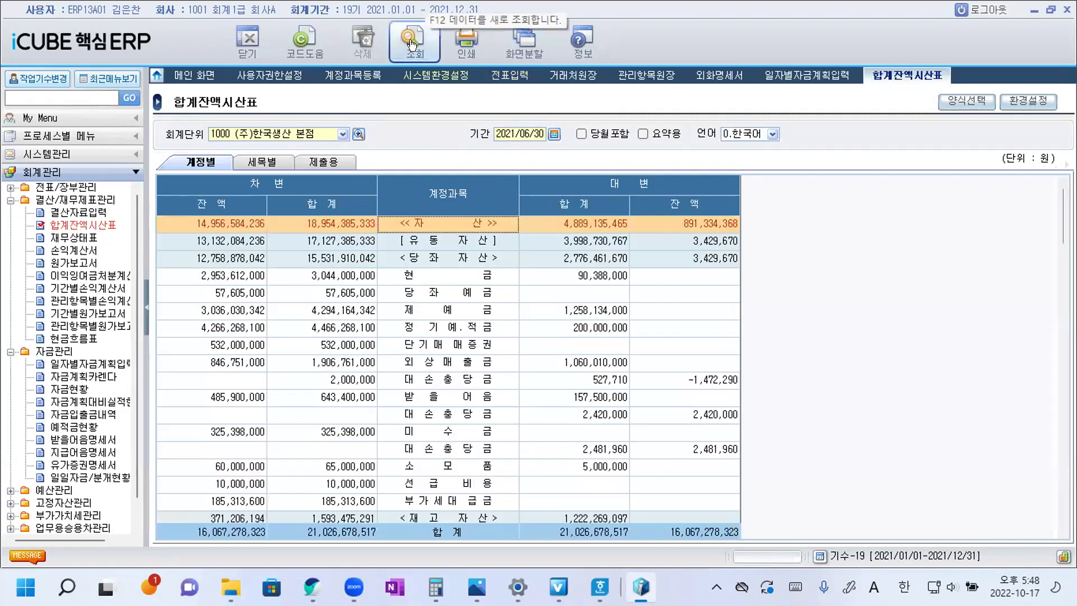
left_click(435, 259)
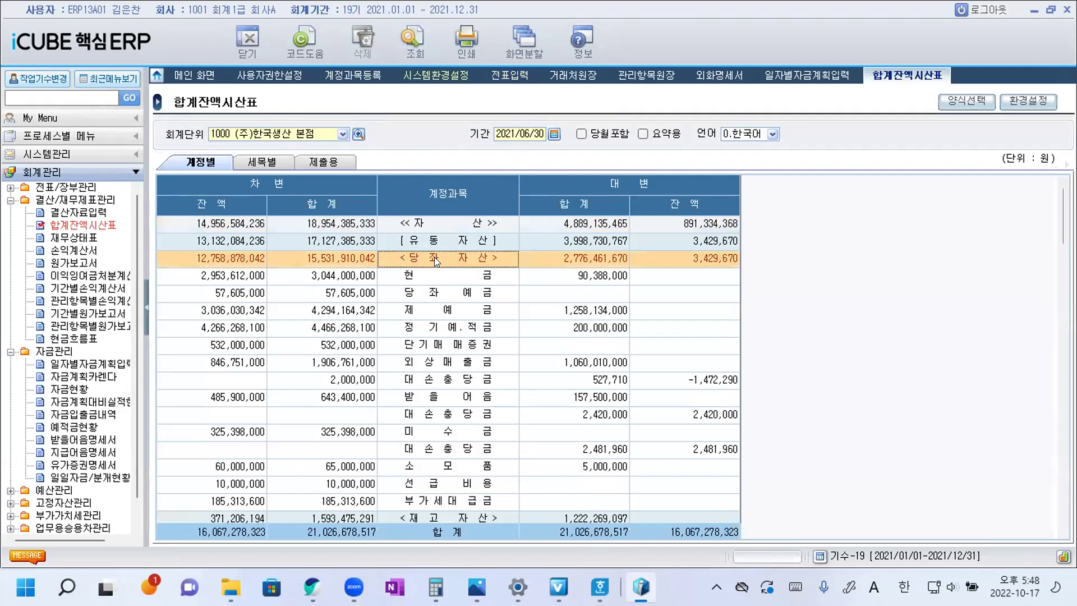
Find the 소모품 account in the trial balance and examine its debit balance
scroll(434, 257, "down", 2)
left_click(421, 363)
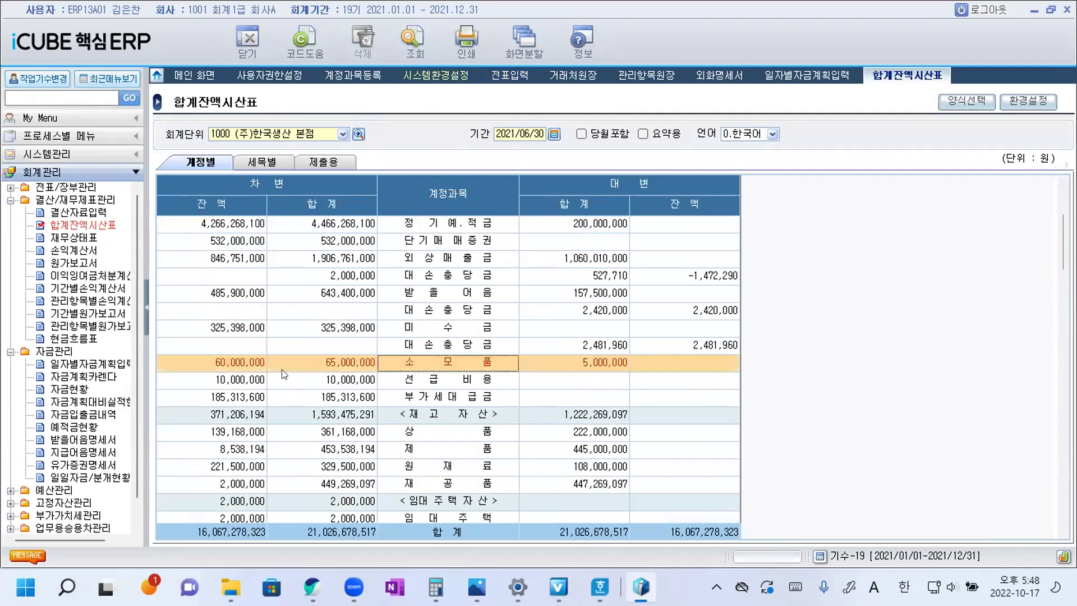
scroll(275, 351, "down", 1)
left_click(235, 308)
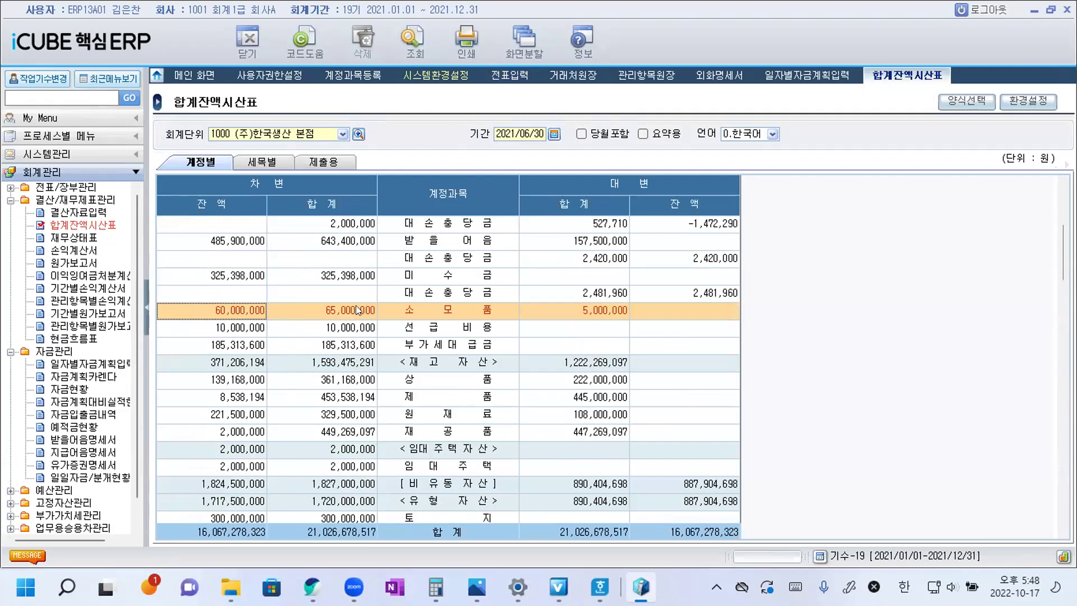
Switch to the 한글 exam document and open up blank lines below option ④ of question 8
left_click(600, 587)
left_click(502, 466)
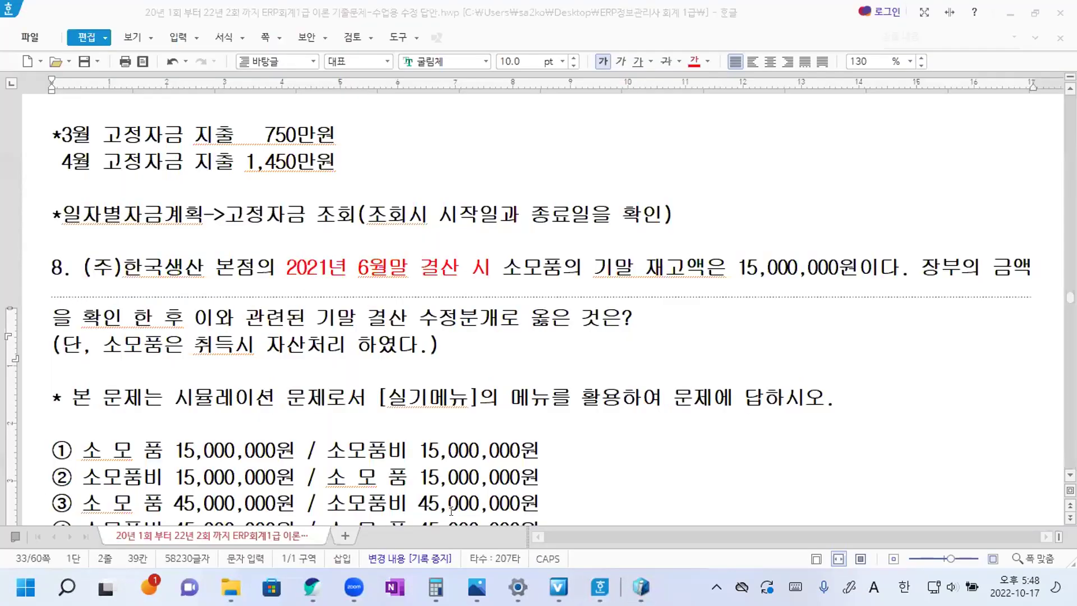
scroll(735, 208, "down", 2)
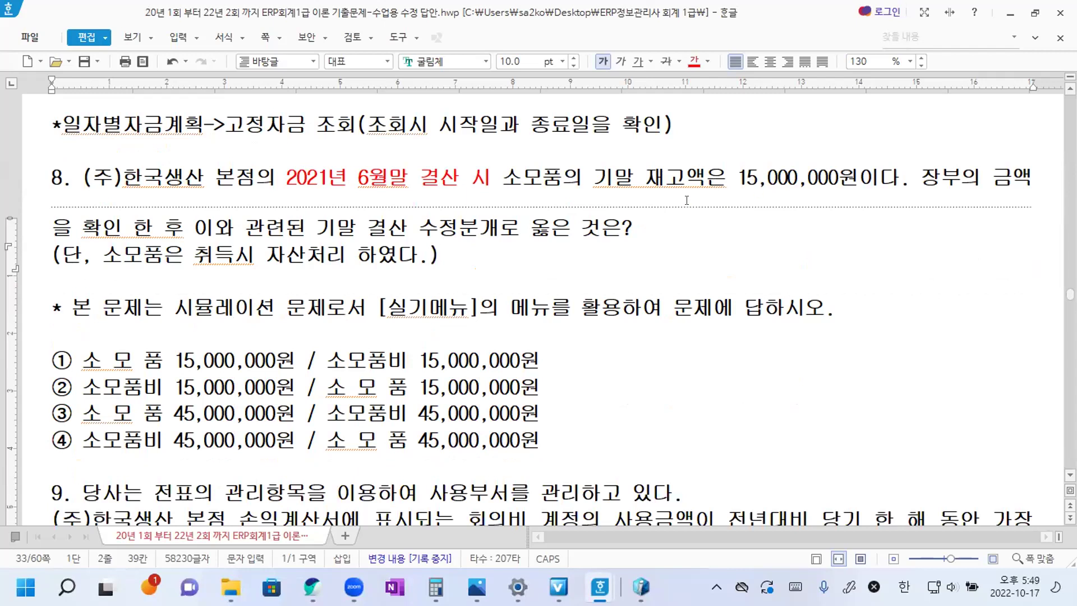
scroll(686, 201, "down", 2)
left_click(564, 346)
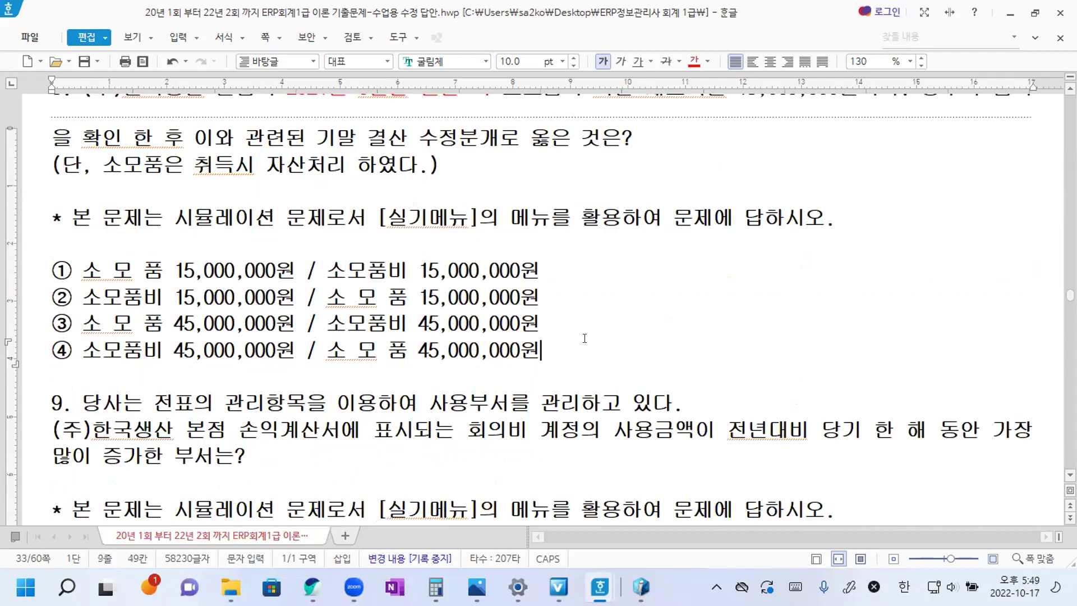
scroll(586, 337, "down", 2)
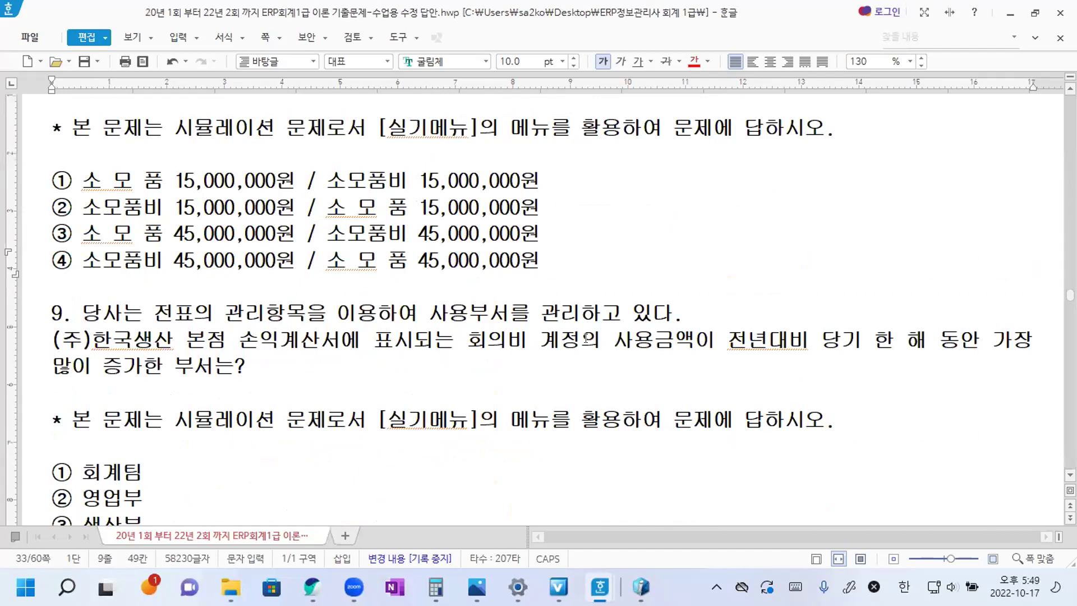
key("Return")
key("Return")
Write the note "*합계잔액시산표 6월말 소모품 잔액 조회" below question 8's options
type("/*")
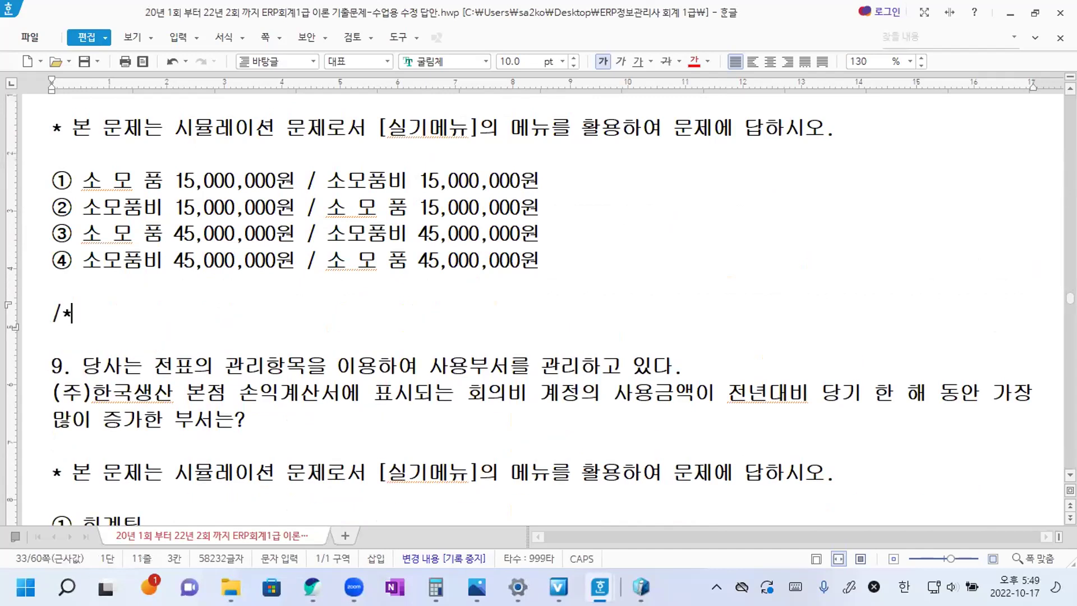
key("BackSpace")
key("BackSpace")
type("*합계자애")
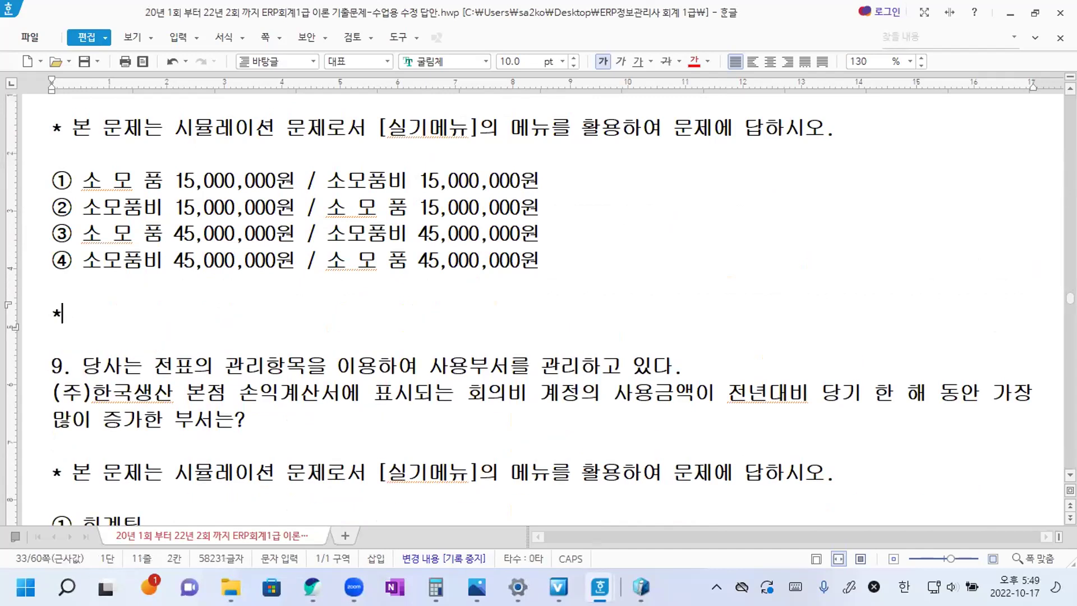
key("BackSpace")
key("BackSpace")
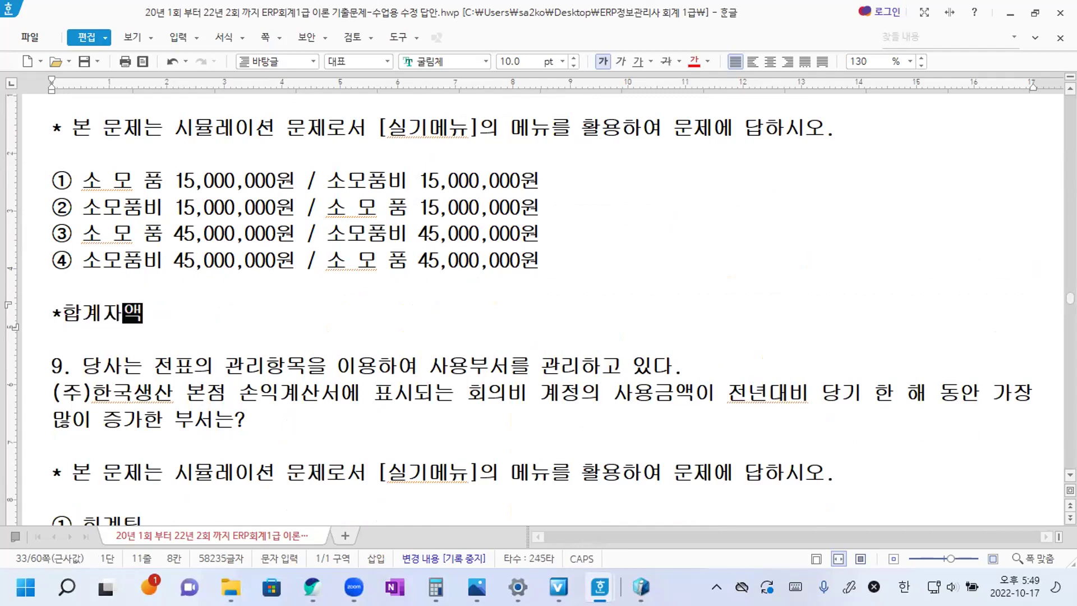
type("잔ㅇ액시산표 ")
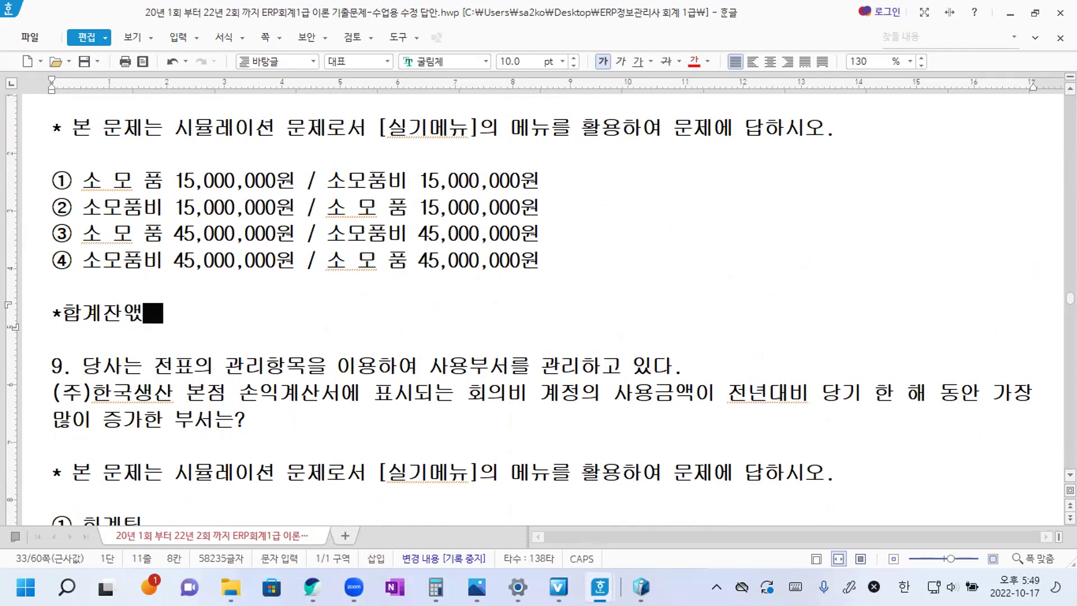
type("6월말 소모품 잔액 ㅈ")
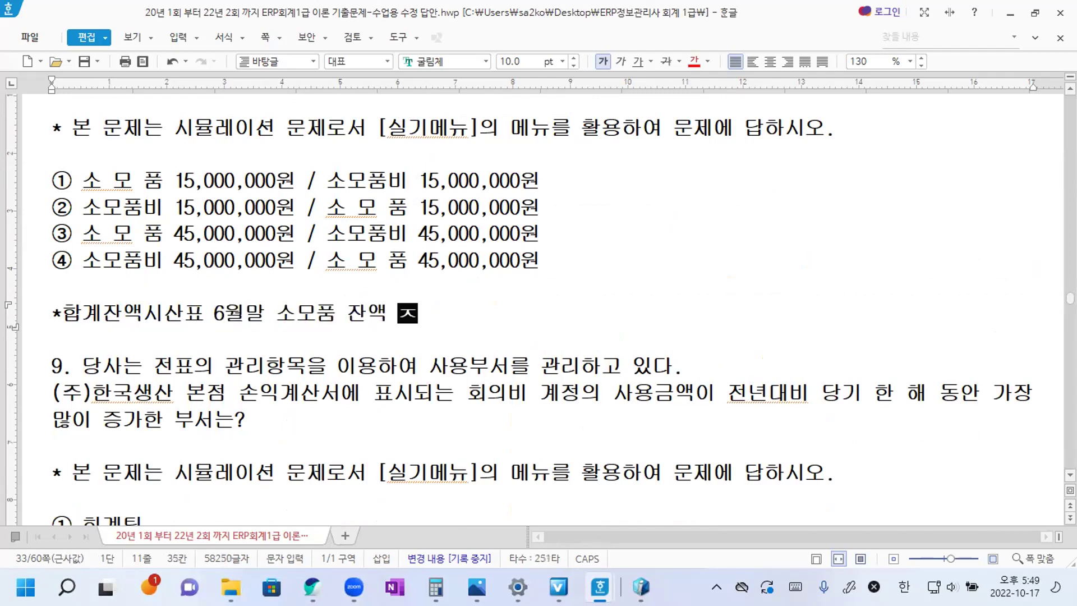
type("조회")
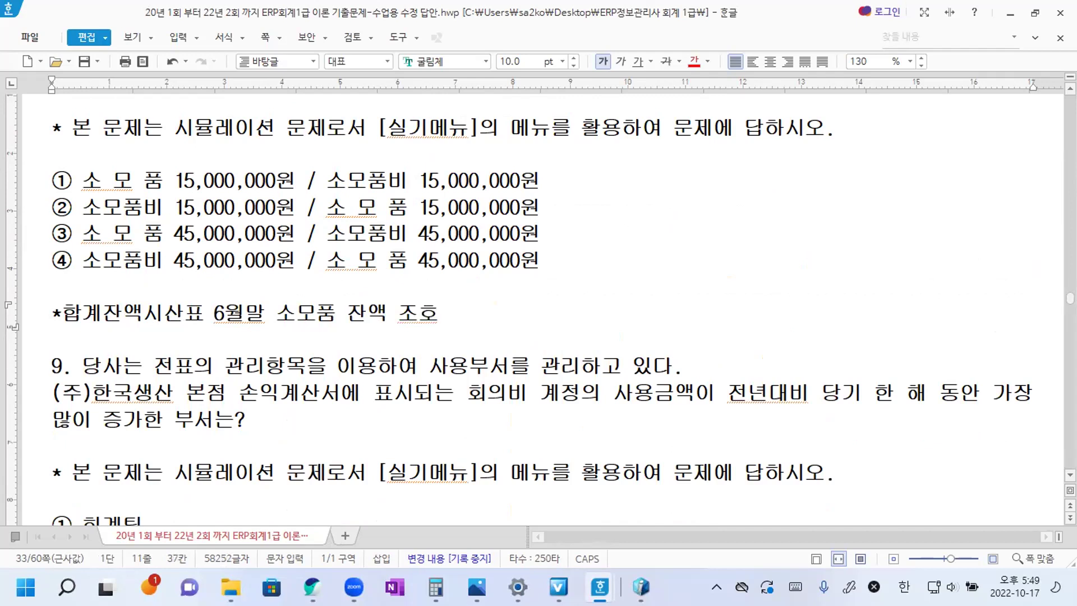
Extend question 8's note with ": 소모품 잔액 6,000만-6월말 잔액", keeping a space between 6월말 and 잔액
type(": 소모품 잔액 ")
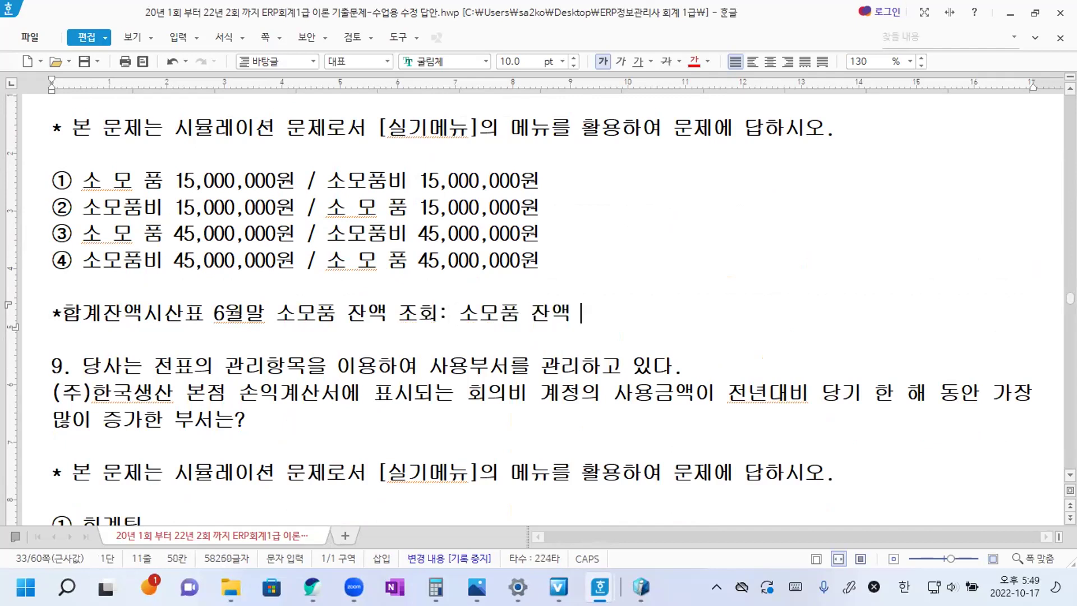
type("6,000만")
type("-기말ㅈ")
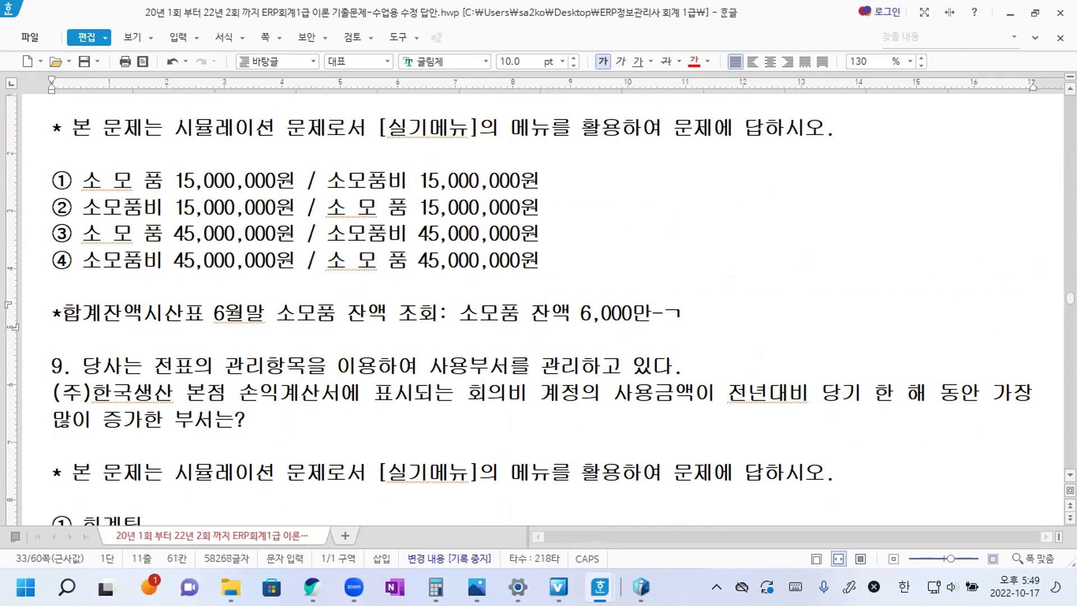
key("BackSpace")
key("BackSpace")
key("BackSpace")
type("6우")
type("월말잔액")
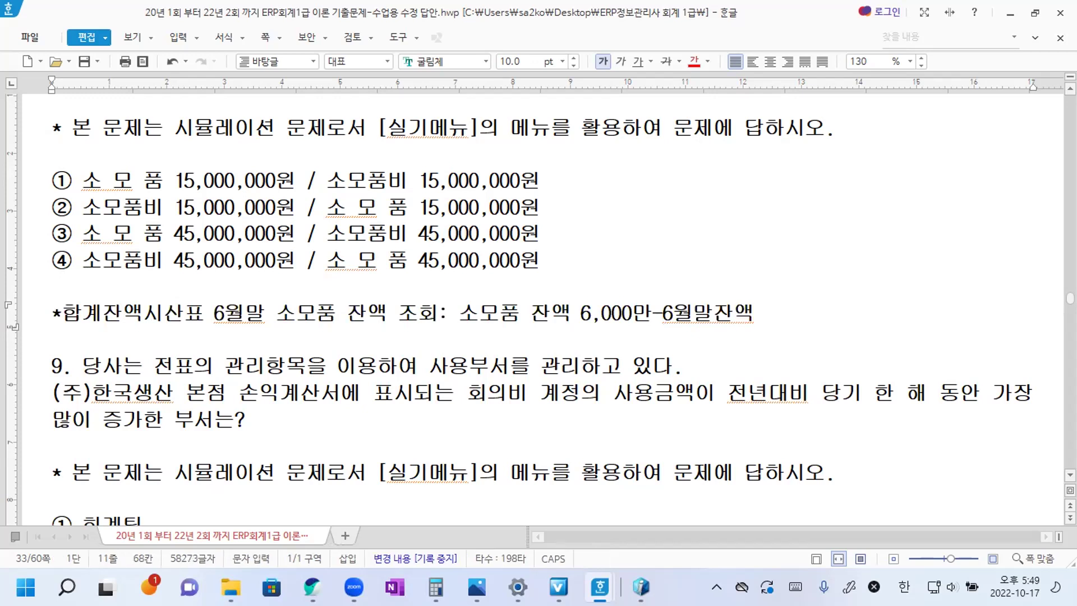
key("Left")
key("Left")
key("Left")
key("Left")
key("Left")
key("Right")
key("End")
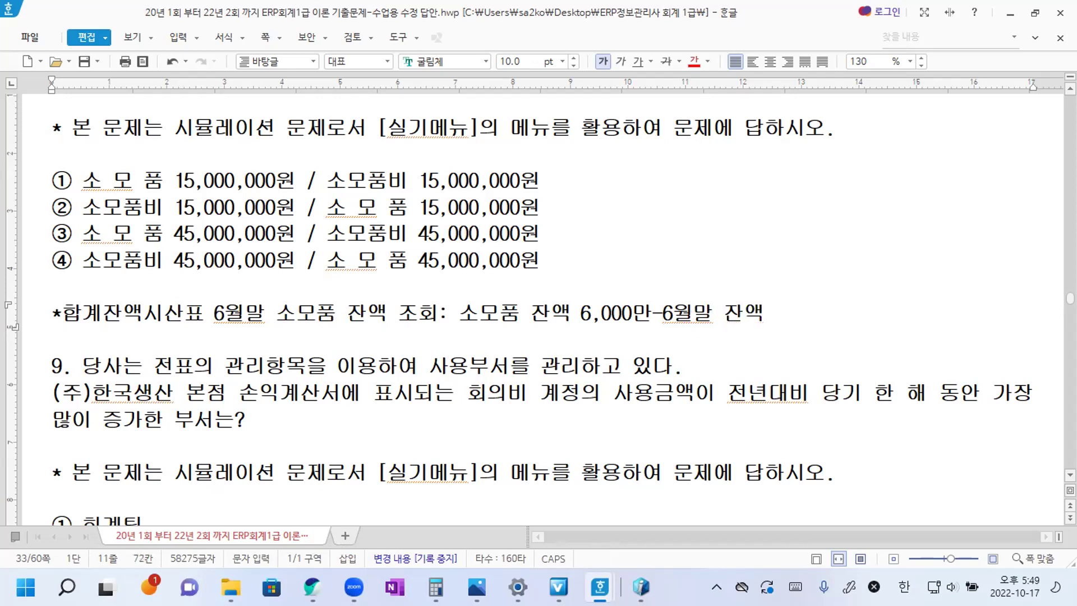
Complete the note's calculation with "1,500만" and add "=6월말까지 사용한 소모품비 4,500만원" on the line beneath, aligned under the calculation
scroll(539, 309, "up", 3)
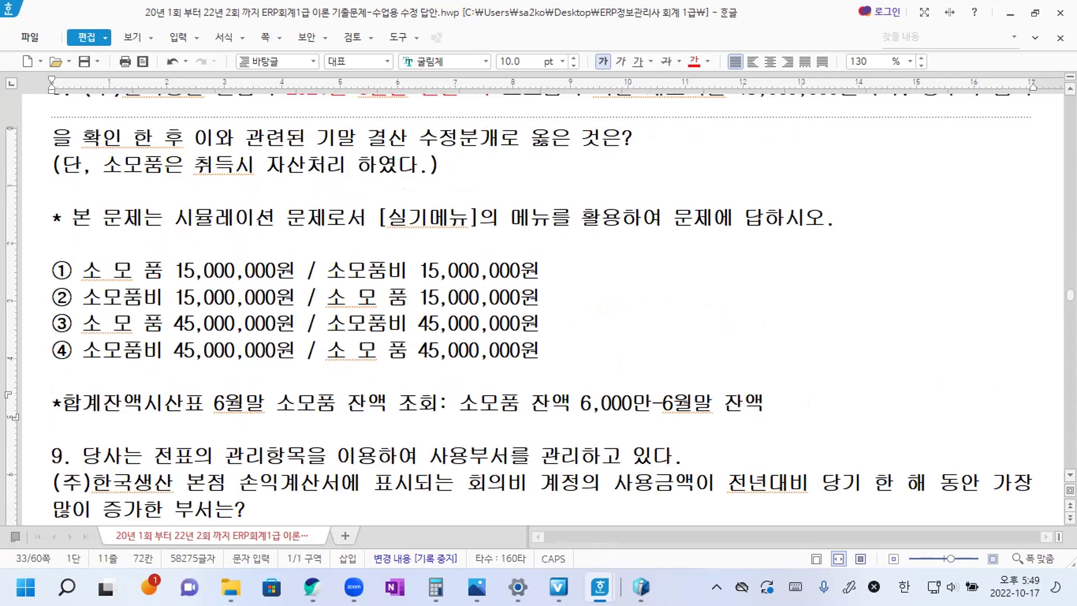
scroll(575, 359, "down", 3)
type("1,500만")
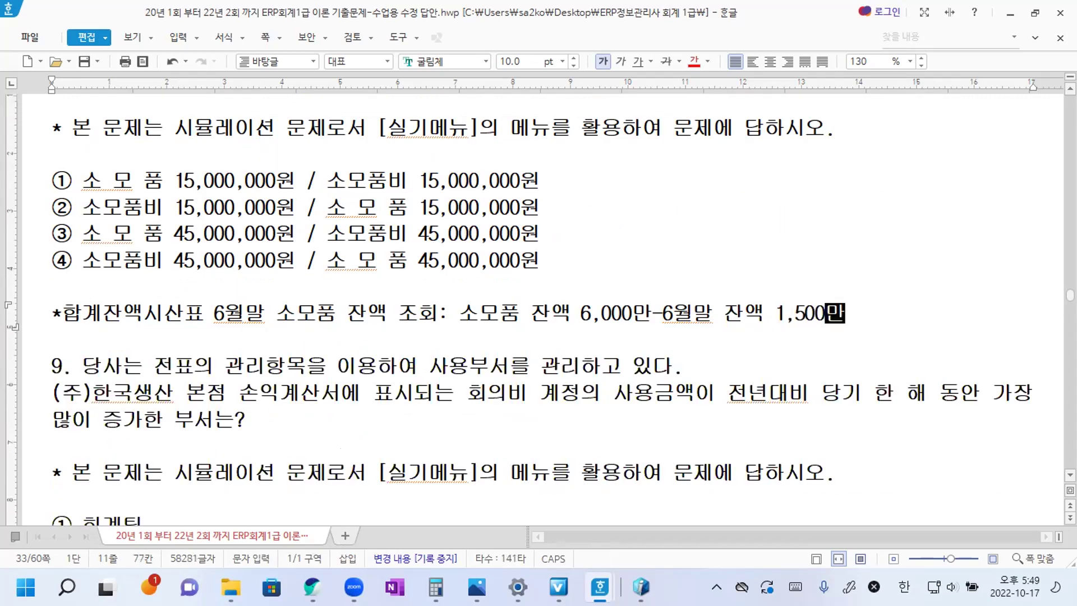
key("Return")
type("=6")
type("월말가")
key("BackSpace")
type("까지 사용한 소모품비 4,500만원")
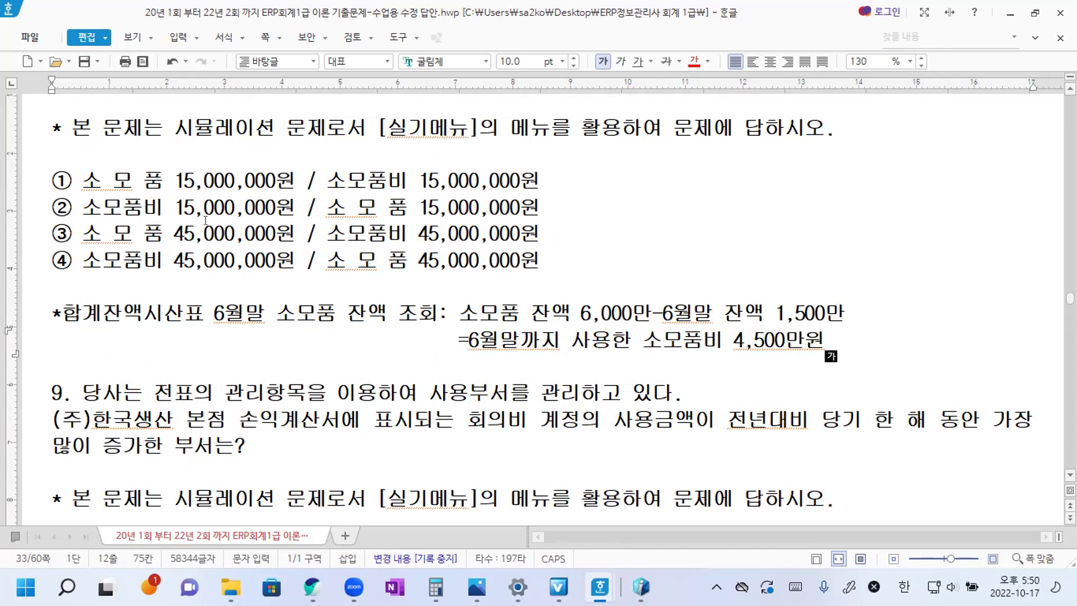
Copy the ④ symbol from the last option to the end of question 8's text as its answer
left_click_drag(54, 259, 65, 259)
key("ctrl+c")
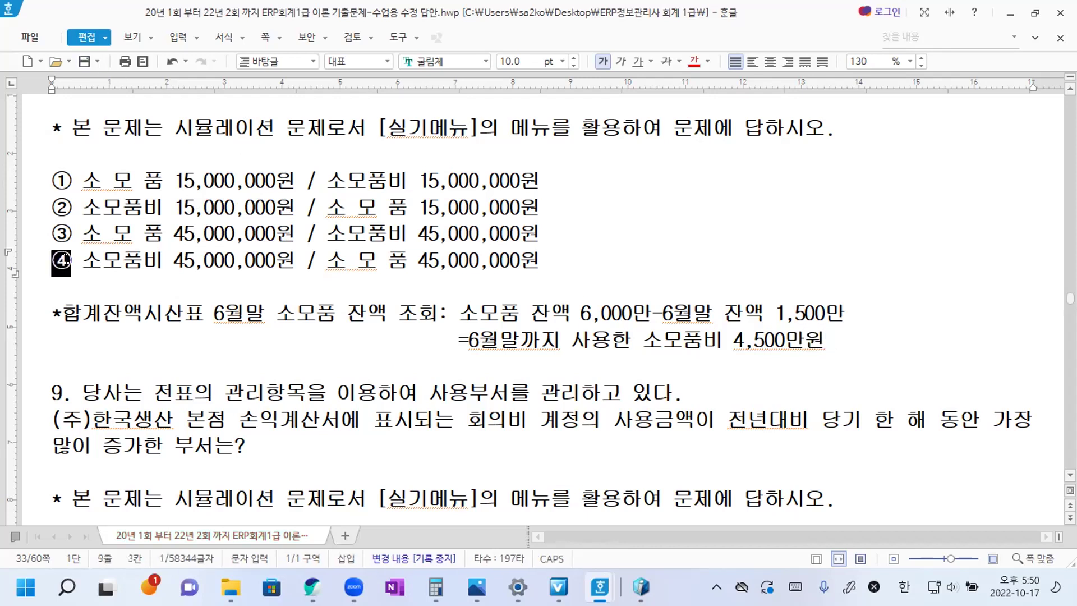
scroll(823, 133, "up", 2)
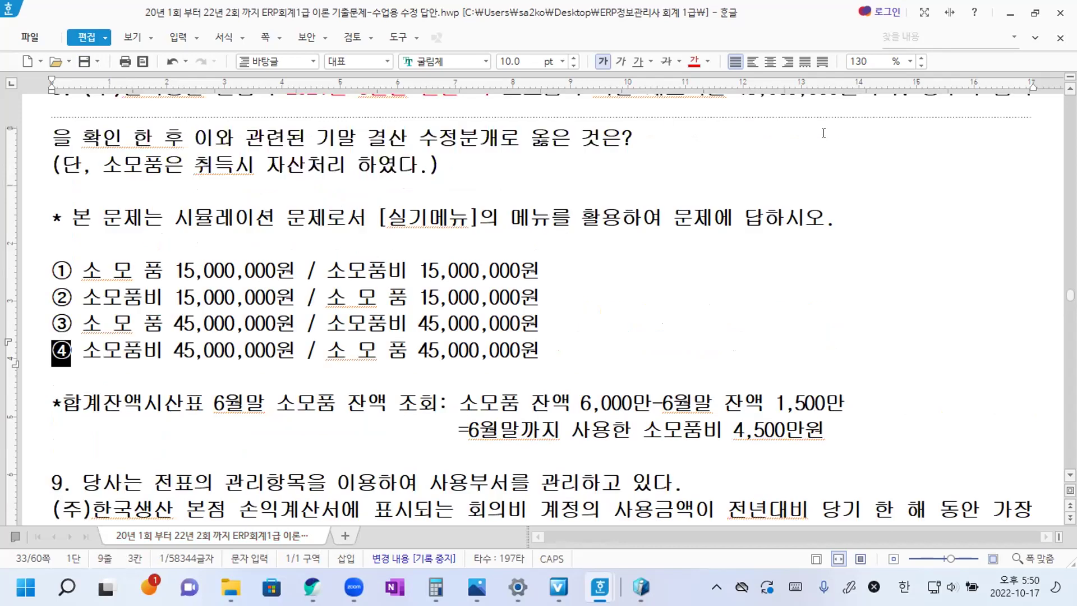
left_click(722, 147)
key("ctrl+v")
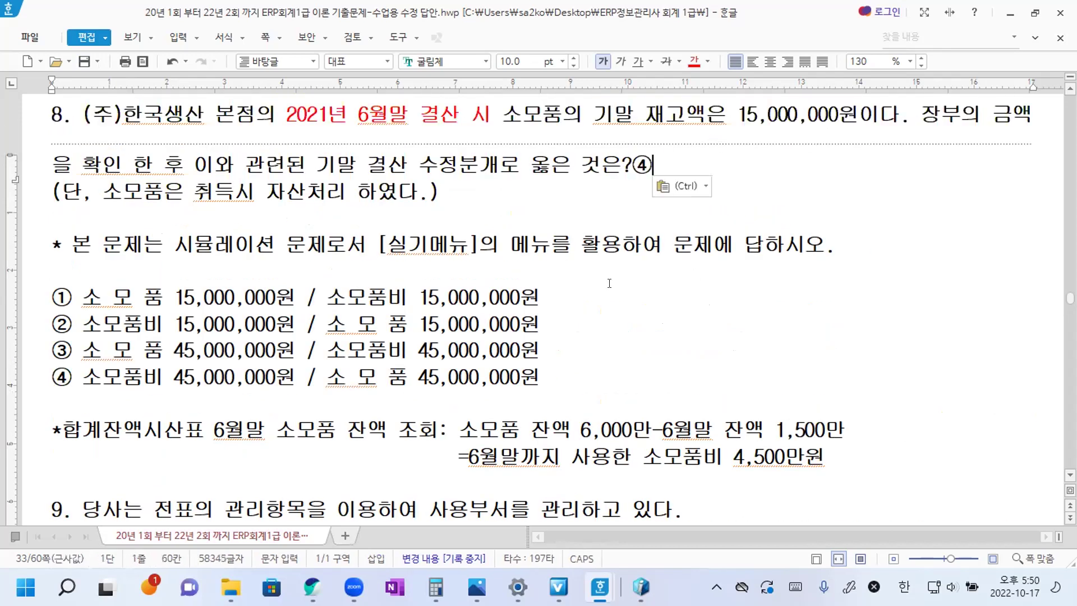